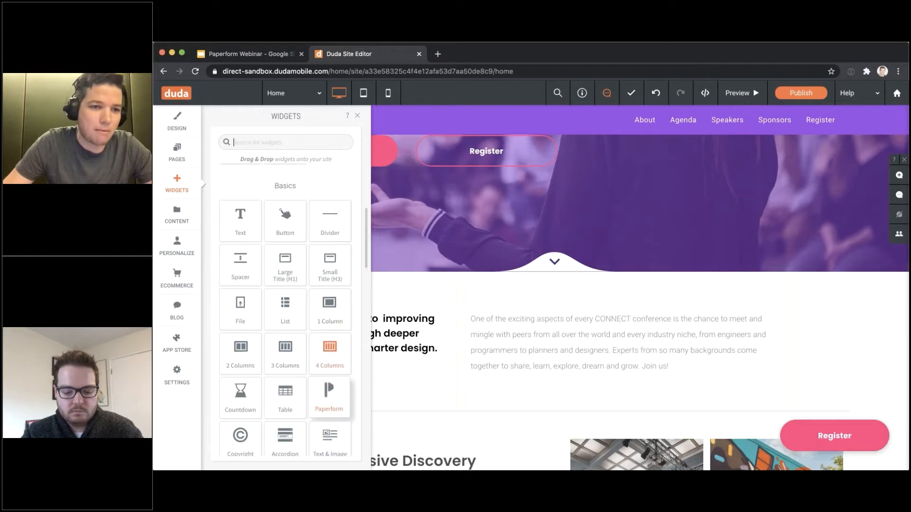
Open the site's App Store from the sidebar and launch the installed Paperform app
scroll(241, 295, "down", 1)
scroll(294, 370, "down", 5)
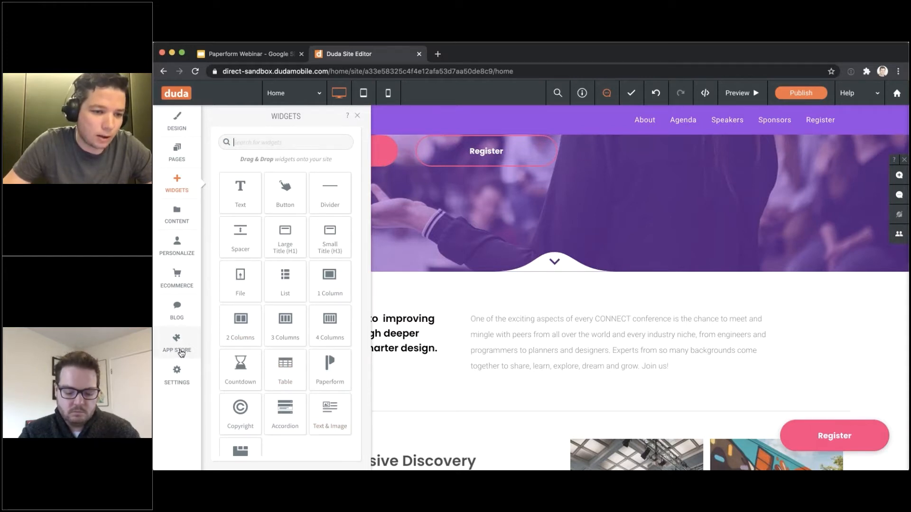
left_click(181, 351)
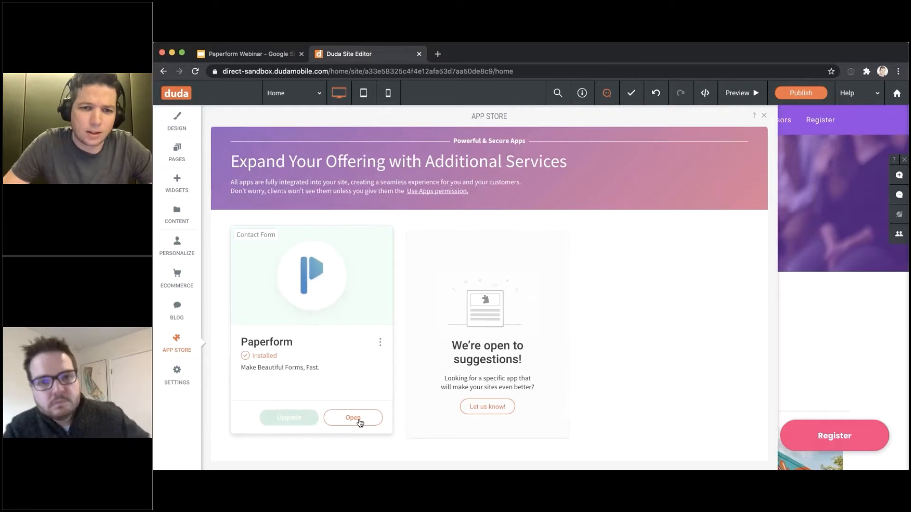
scroll(357, 420, "down", 1)
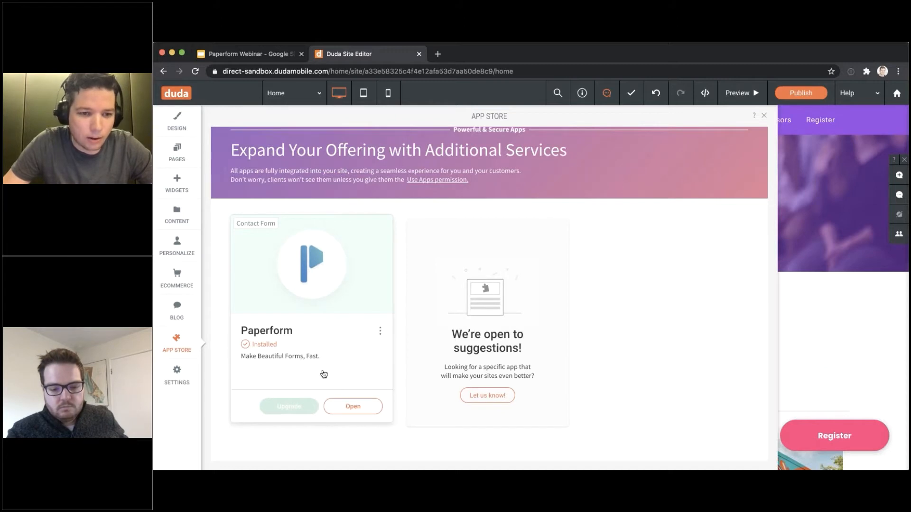
left_click(352, 407)
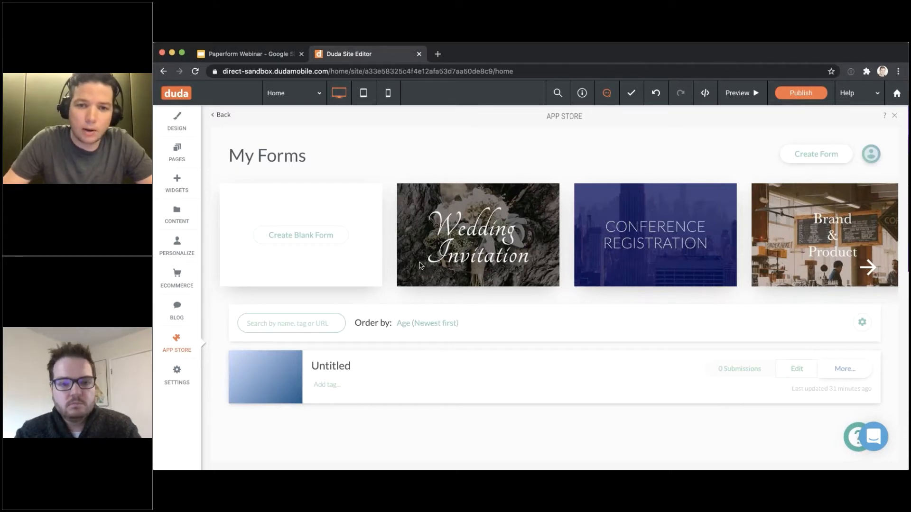
Browse the My Forms template carousel, then start a new form via Create Form
scroll(618, 260, "right", 1)
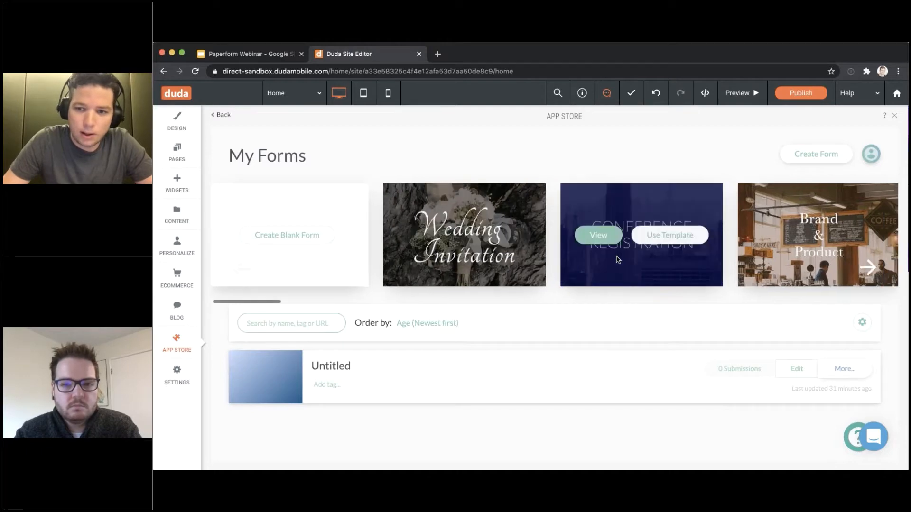
scroll(612, 256, "right", 10)
scroll(612, 256, "left", 10)
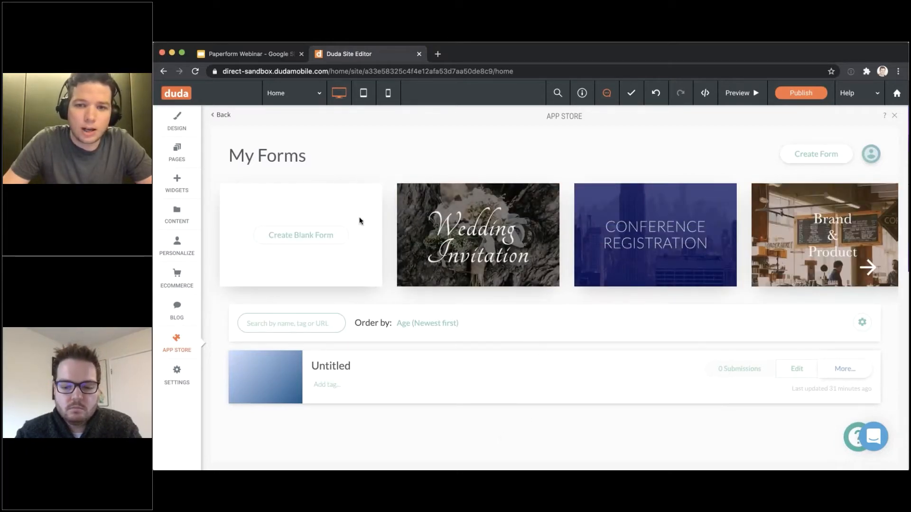
scroll(360, 220, "right", 10)
scroll(359, 220, "right", 15)
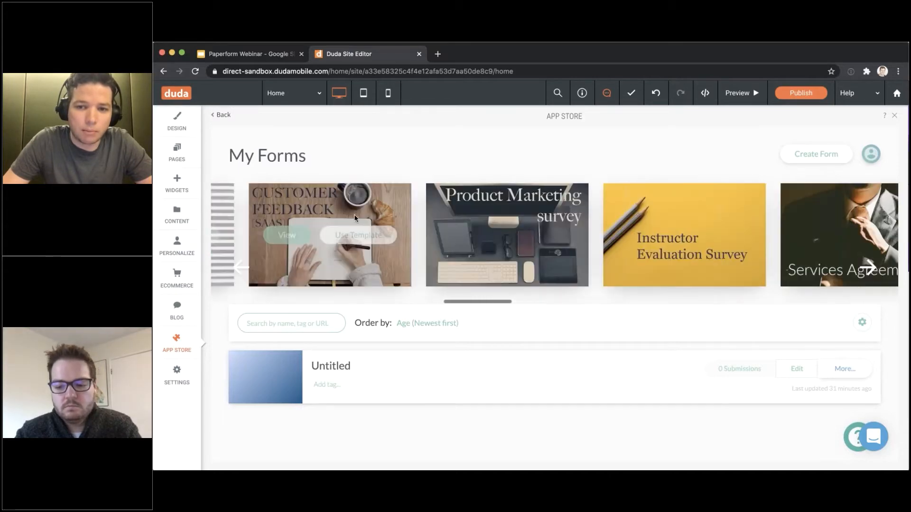
scroll(356, 215, "right", 3)
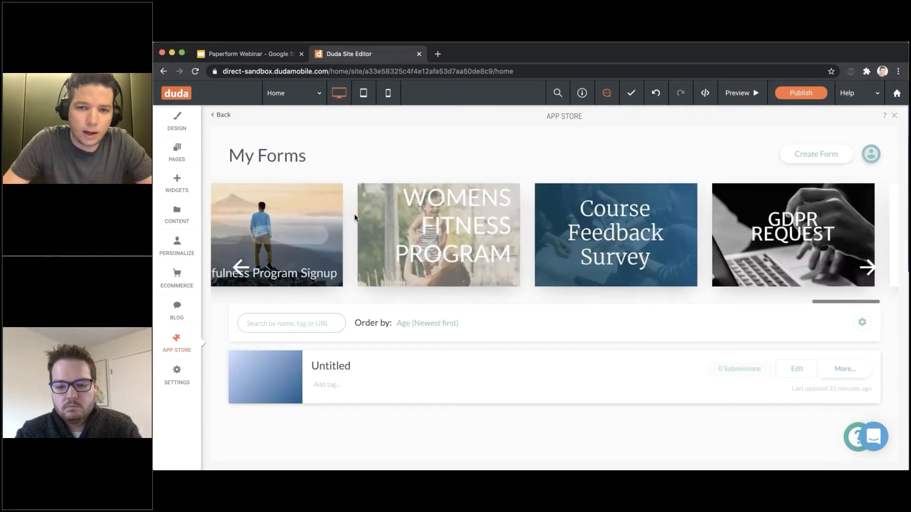
scroll(363, 211, "left", 10)
scroll(369, 210, "left", 8)
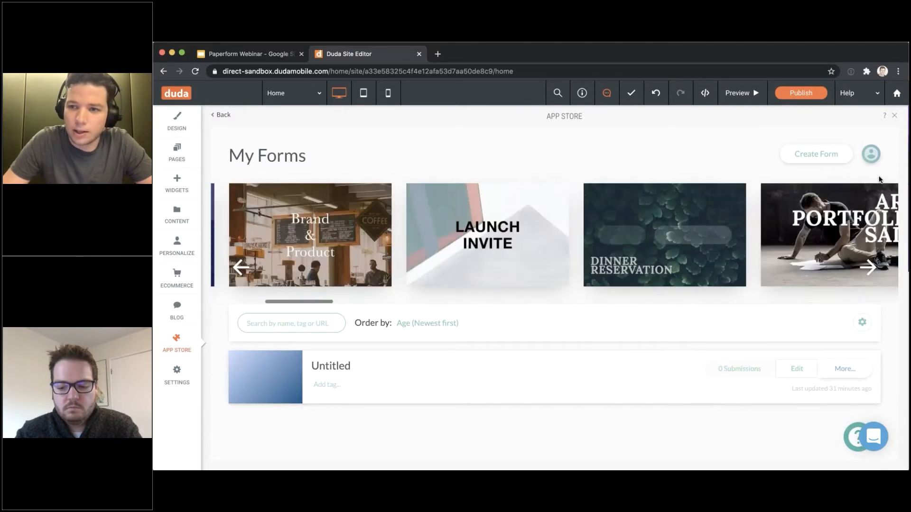
left_click(814, 155)
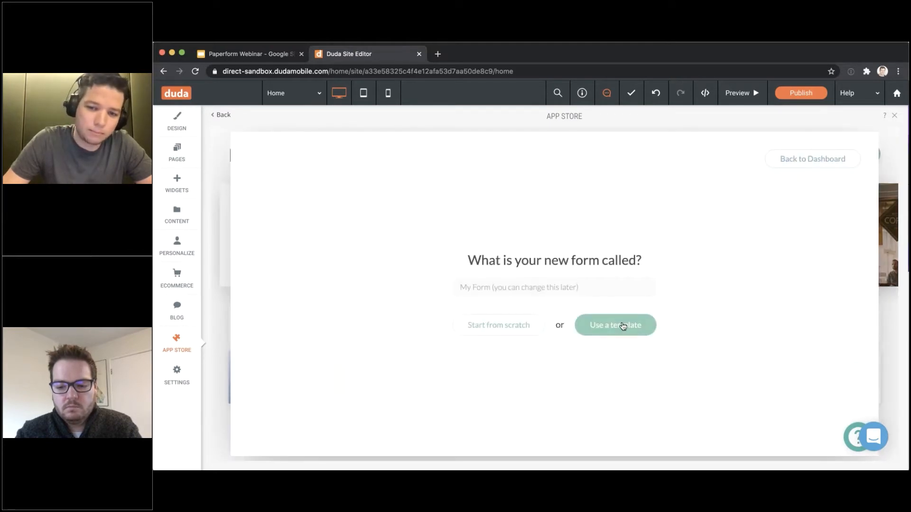
Choose to start from a template and scroll through the template gallery
left_click(623, 326)
scroll(403, 278, "down", 1)
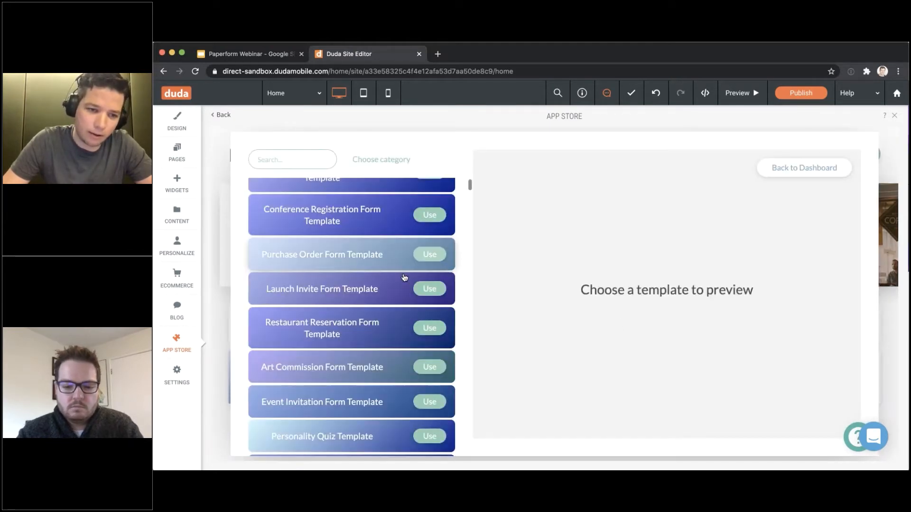
scroll(405, 277, "down", 20)
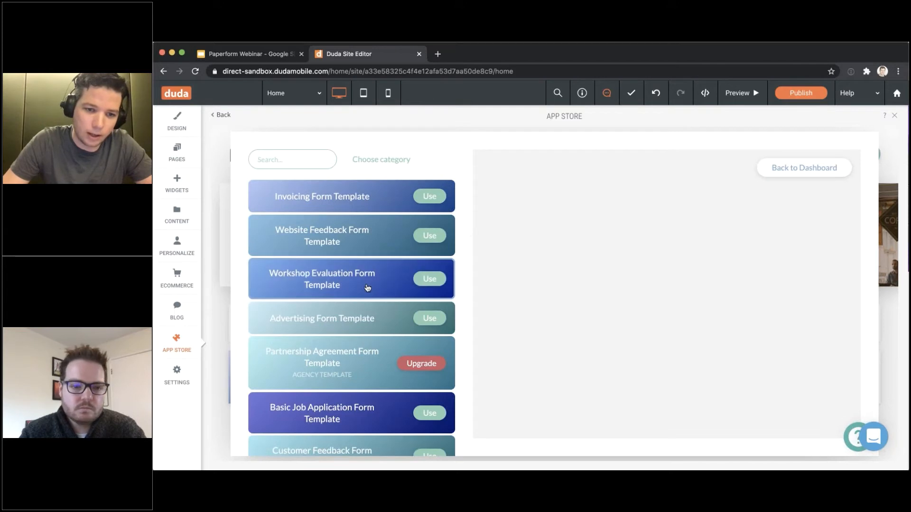
scroll(368, 302, "down", 10)
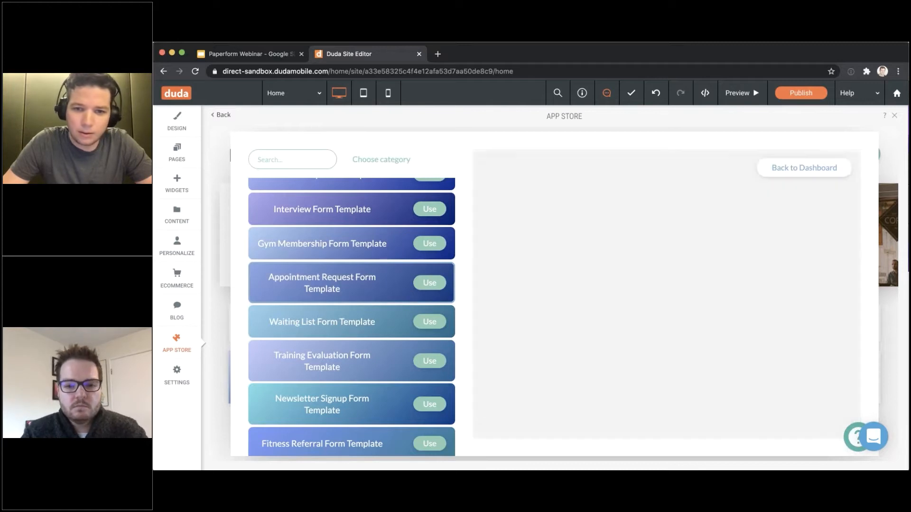
scroll(608, 206, "down", 7)
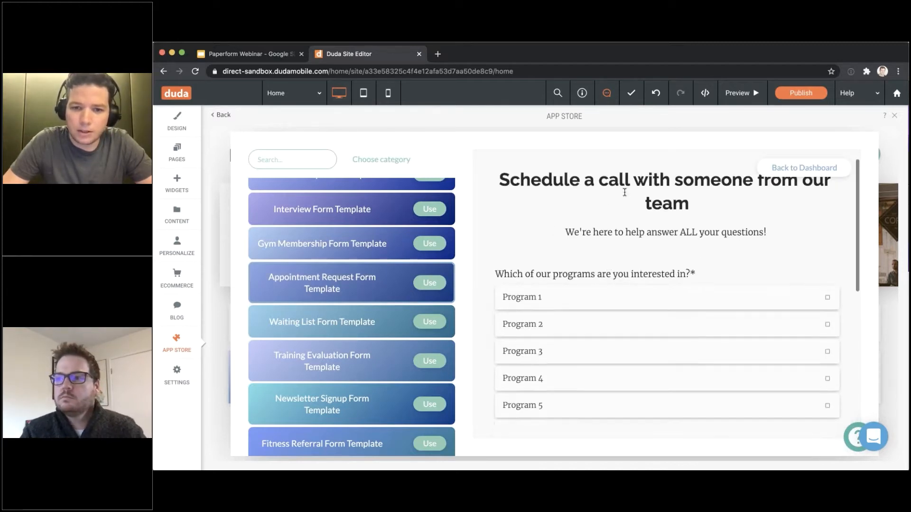
scroll(667, 294, "up", 7)
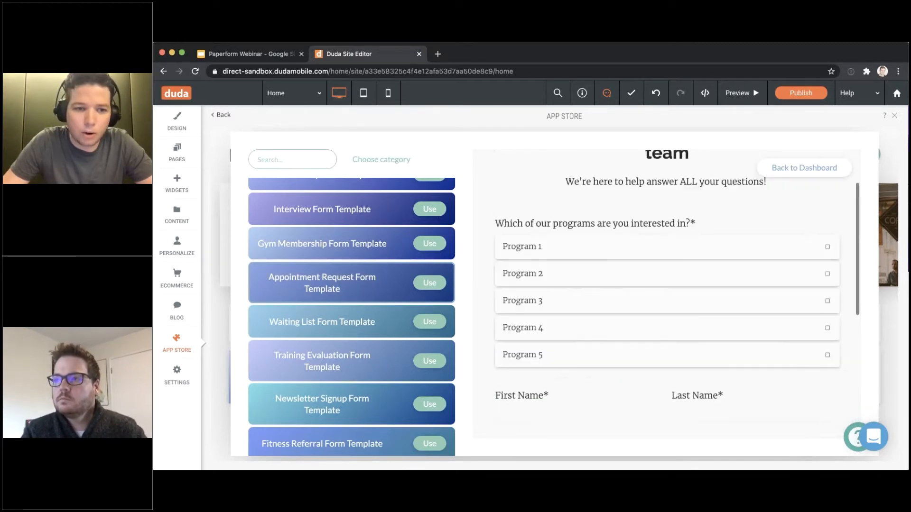
scroll(351, 303, "down", 3)
scroll(351, 374, "down", 1)
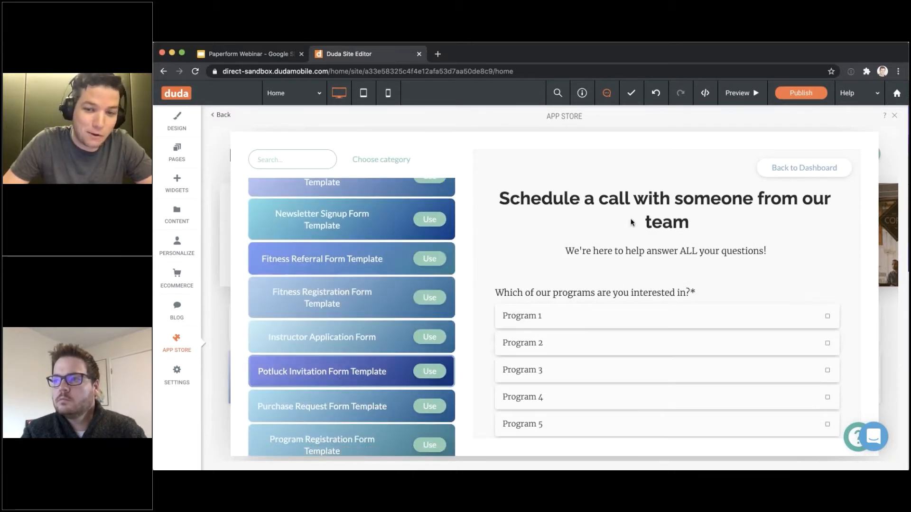
scroll(633, 250, "down", 4)
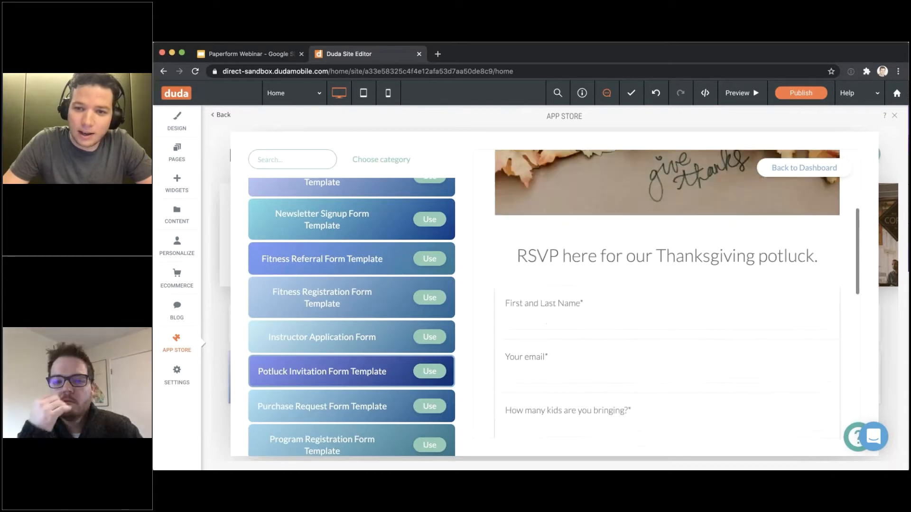
scroll(633, 251, "down", 8)
scroll(632, 251, "up", 10)
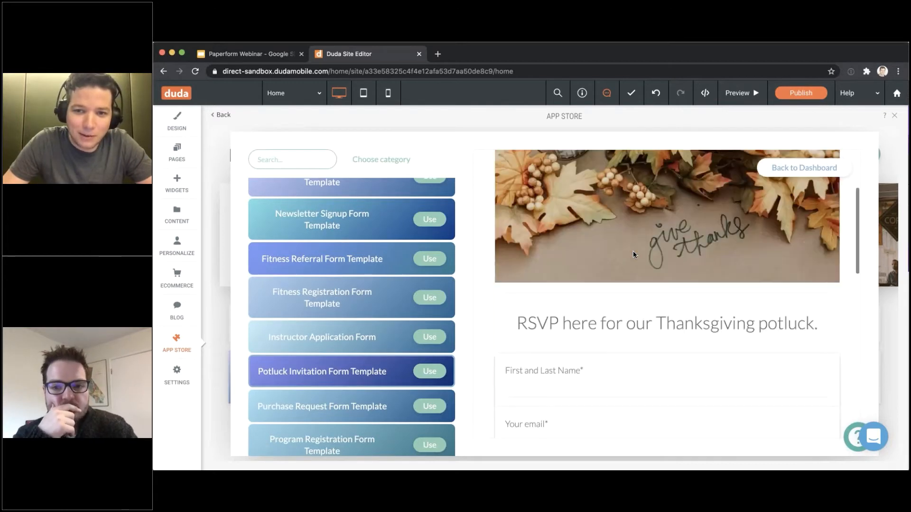
scroll(633, 254, "up", 2)
scroll(323, 332, "down", 8)
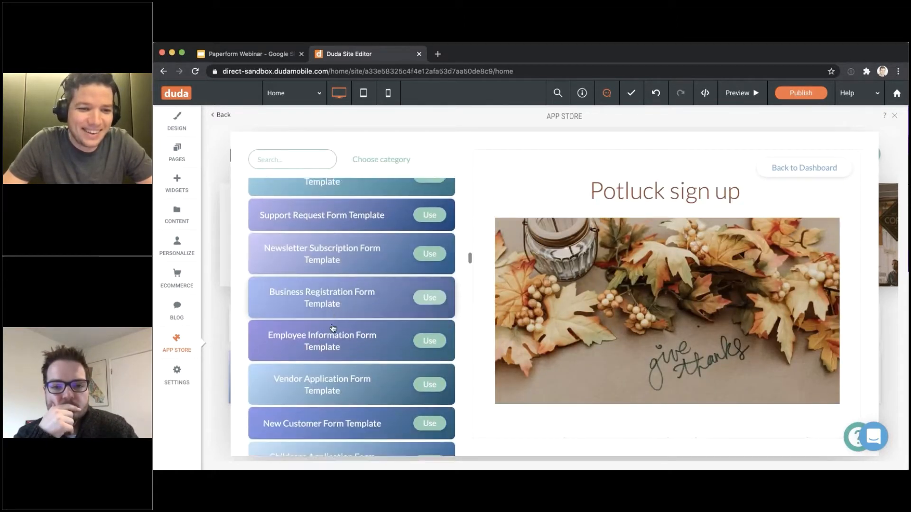
scroll(333, 328, "down", 1)
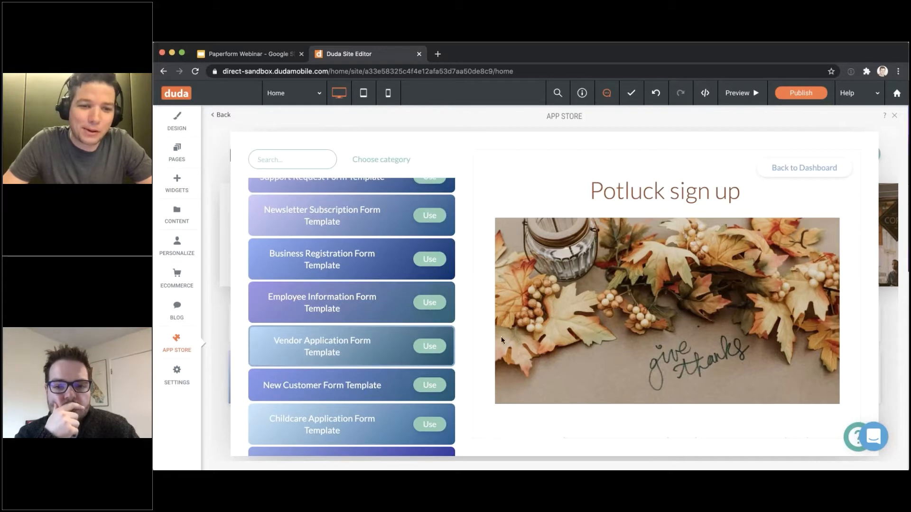
Preview the Vendor Account Application template and scroll through it
left_click(361, 341)
scroll(359, 339, "down", 4)
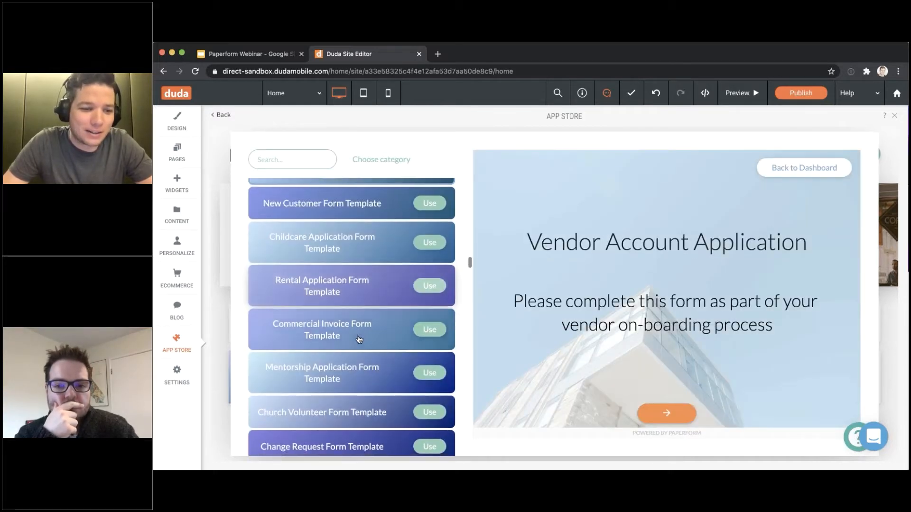
scroll(359, 338, "down", 20)
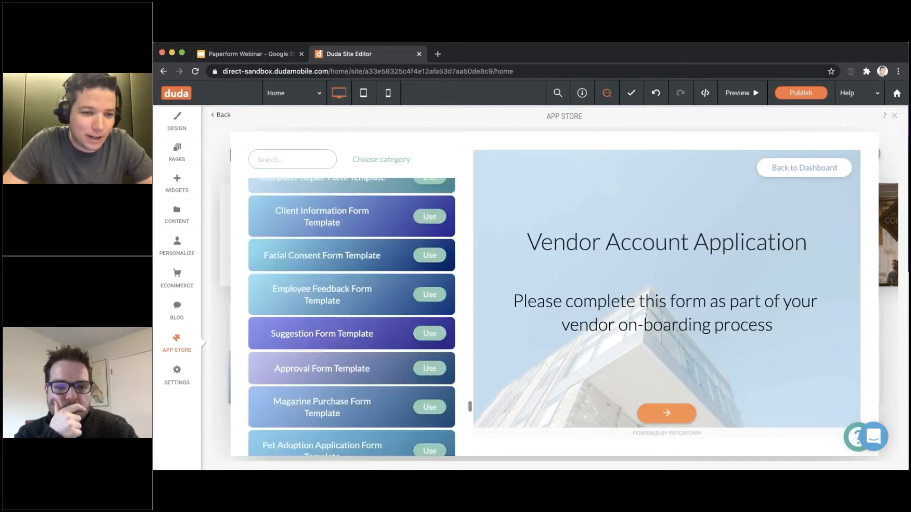
scroll(351, 342, "down", 8)
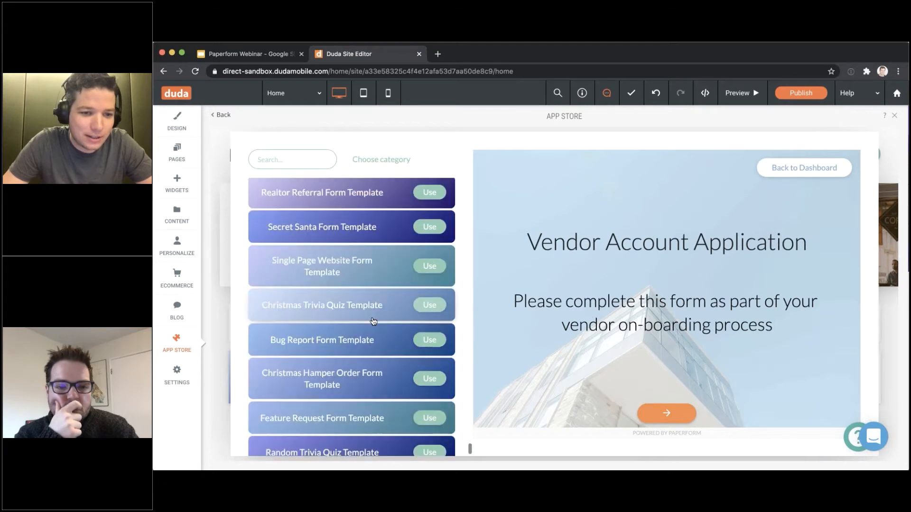
Preview the Christmas Hamper Order Form template's hamper products and $150.00 order total
left_click(339, 383)
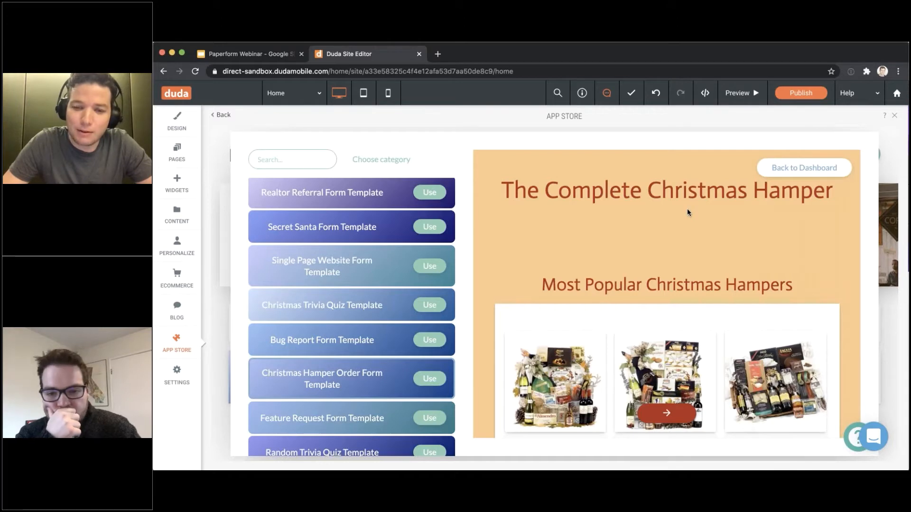
scroll(687, 208, "down", 3)
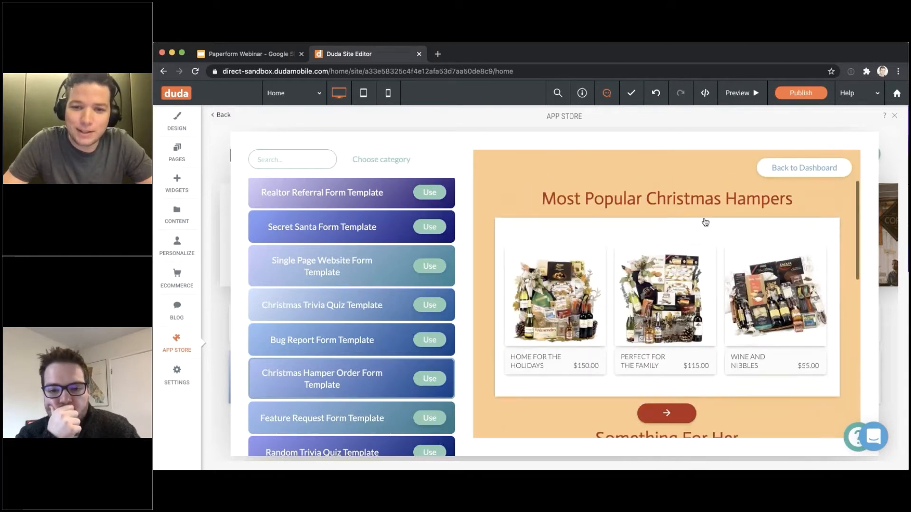
scroll(706, 222, "down", 2)
scroll(635, 332, "up", 1)
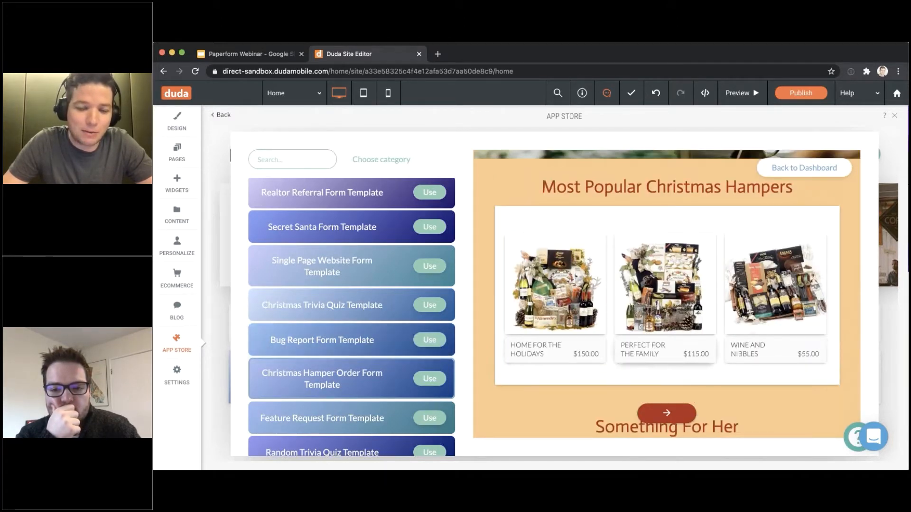
scroll(593, 332, "up", 1)
scroll(591, 321, "up", 2)
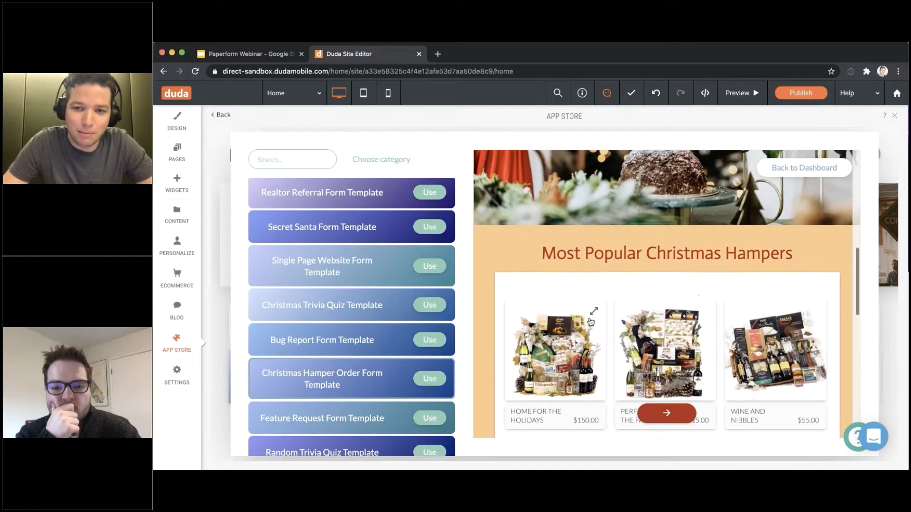
scroll(590, 319, "down", 5)
scroll(624, 221, "up", 1)
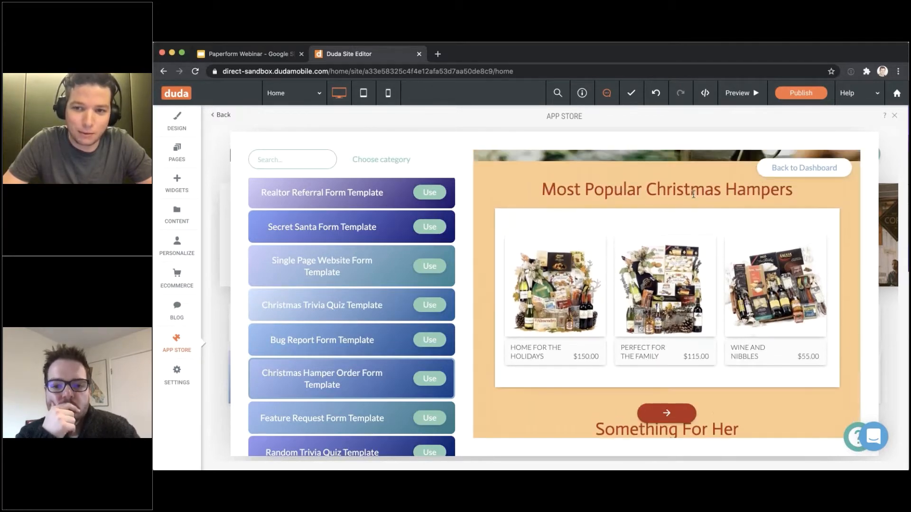
scroll(724, 186, "down", 1)
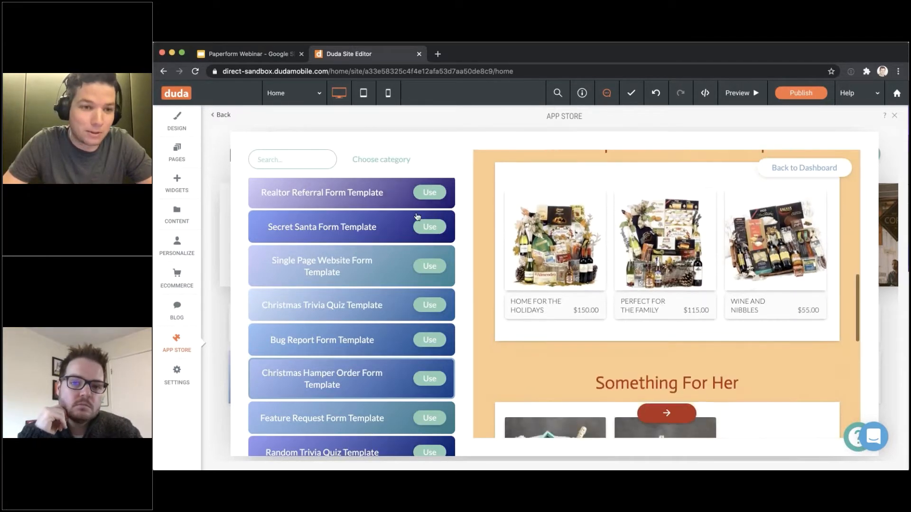
scroll(503, 265, "down", 2)
scroll(427, 294, "down", 1)
scroll(523, 308, "down", 6)
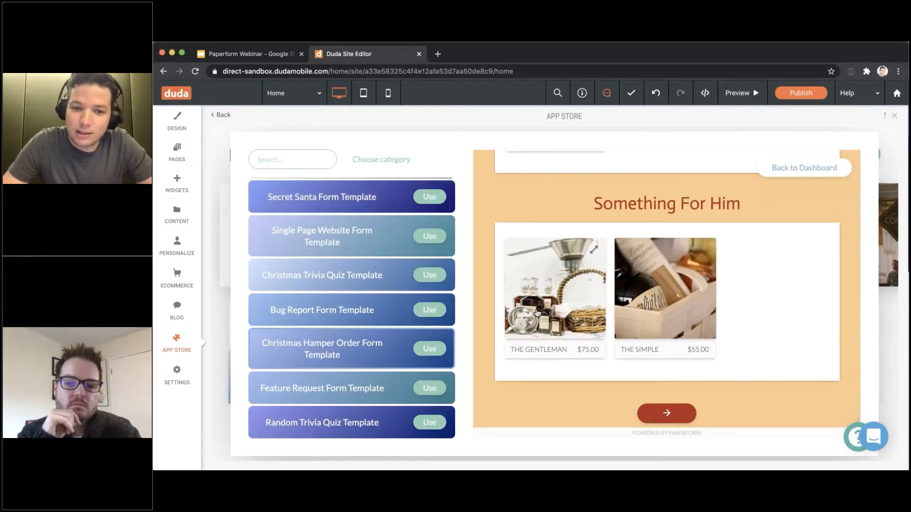
scroll(560, 294, "up", 6)
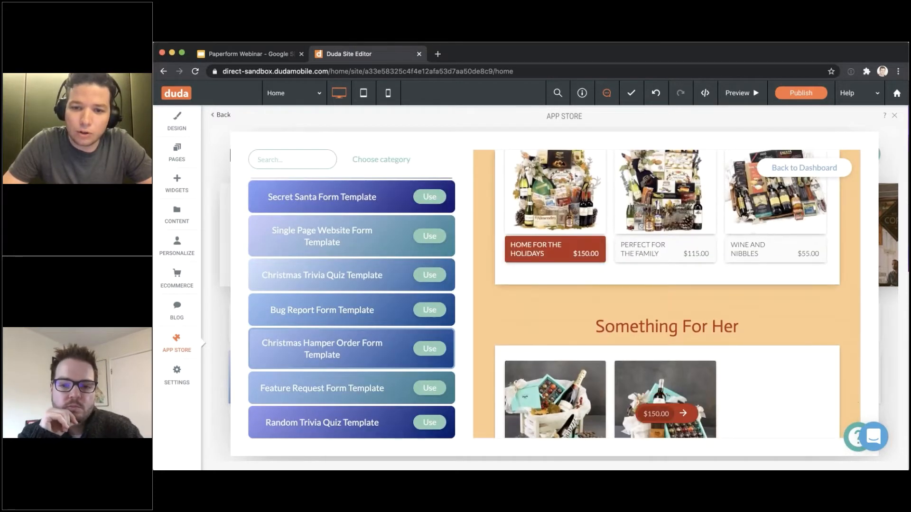
scroll(664, 323, "down", 3)
Advance the hamper preview to its page of Sender name, Email and Receiver fields
left_click(683, 414)
scroll(556, 211, "down", 2)
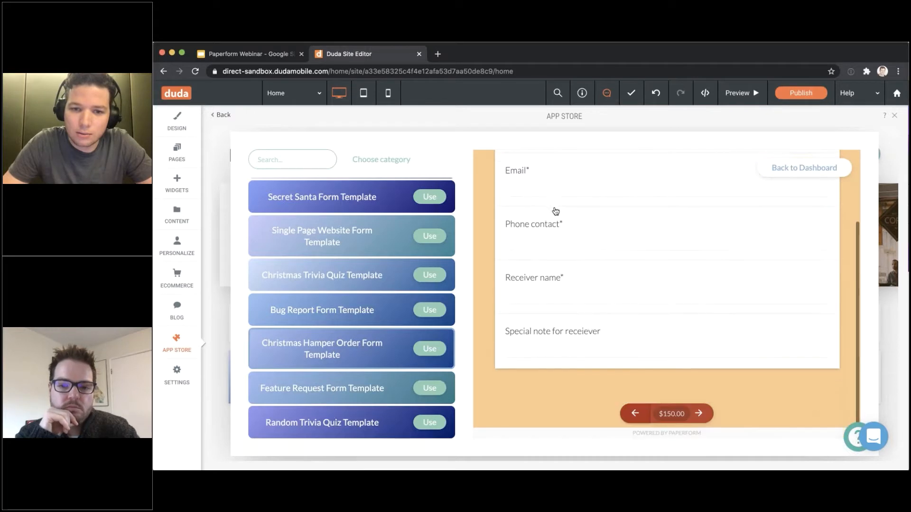
scroll(556, 210, "up", 3)
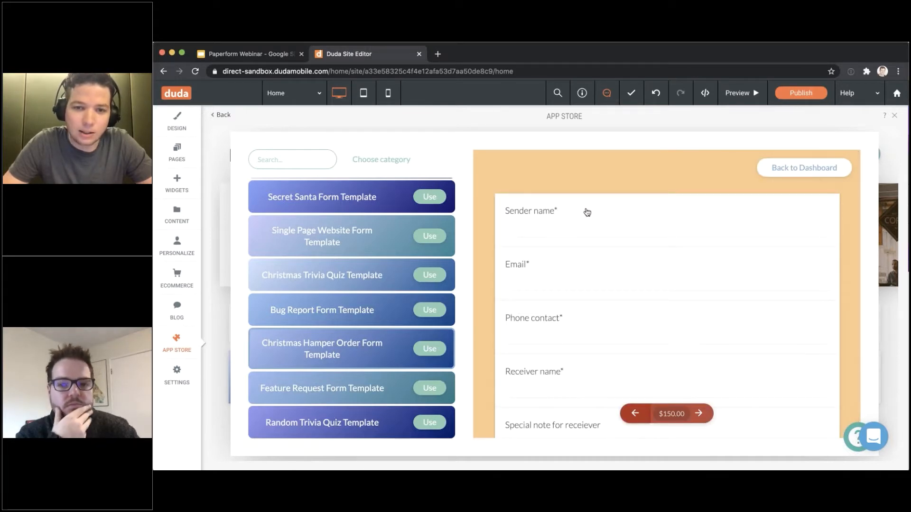
scroll(585, 212, "down", 2)
scroll(620, 356, "up", 2)
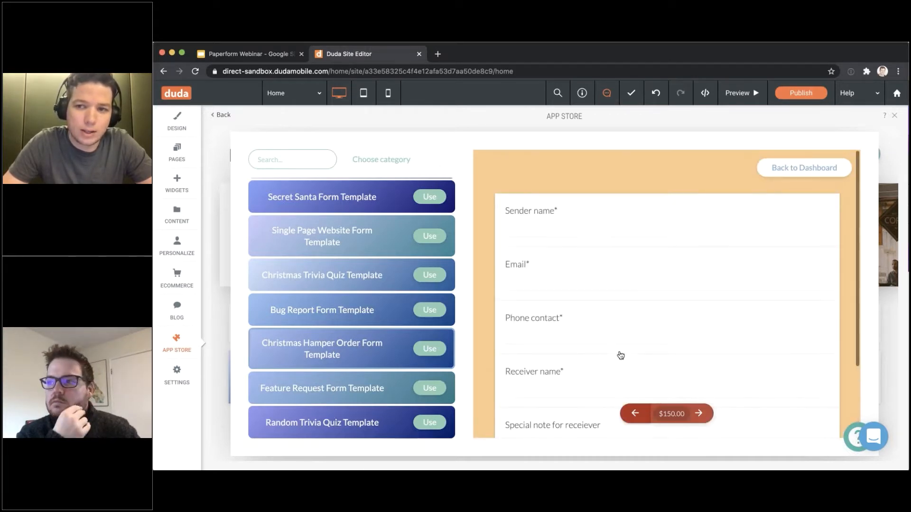
Return to the forms dashboard and create a blank form
left_click(800, 175)
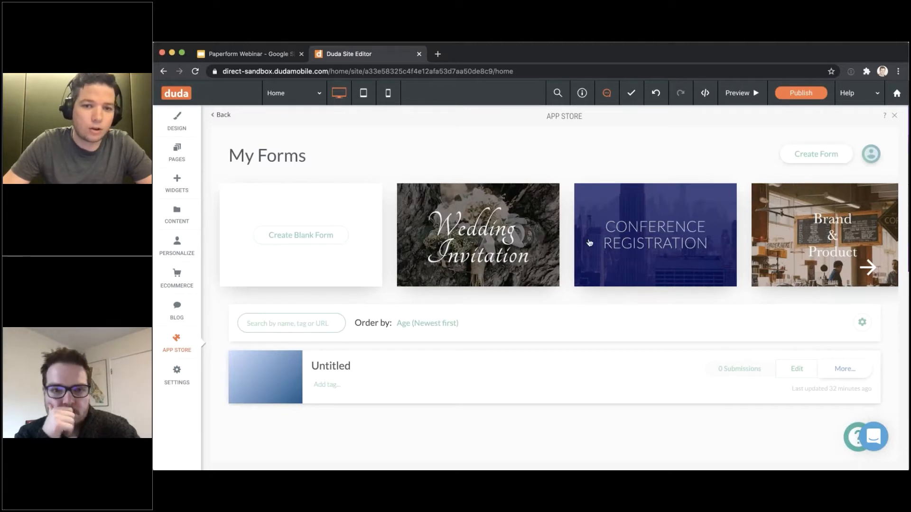
mouse_move(459, 238)
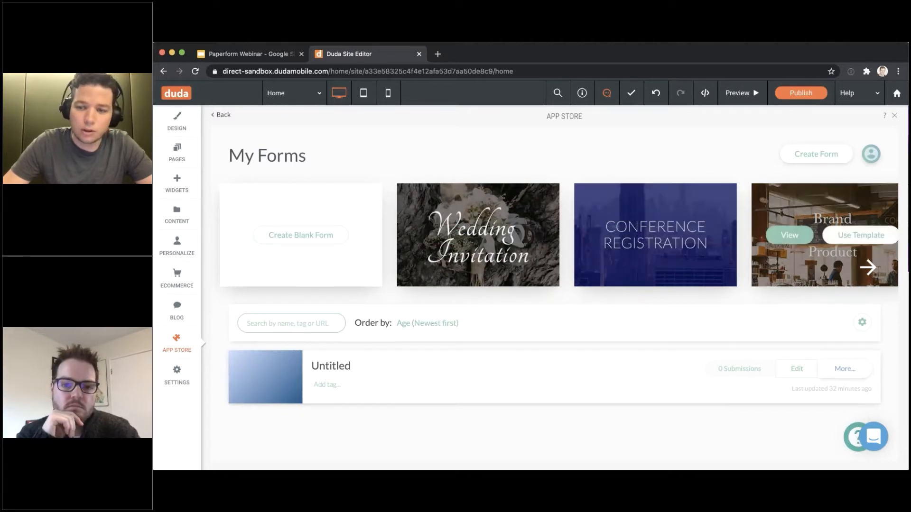
left_click(301, 235)
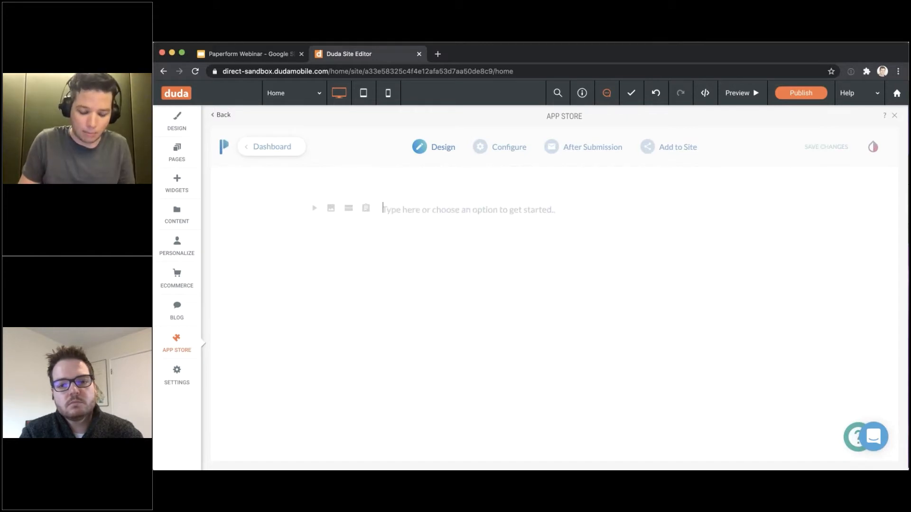
Add 'This is my title' as a centered H1 heading with an empty line below it
type("This is my title")
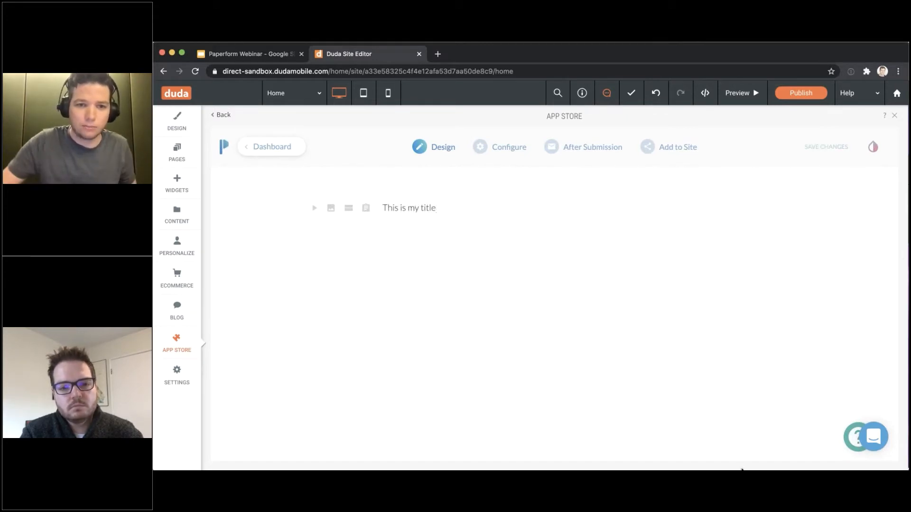
left_click_drag(452, 206, 380, 203)
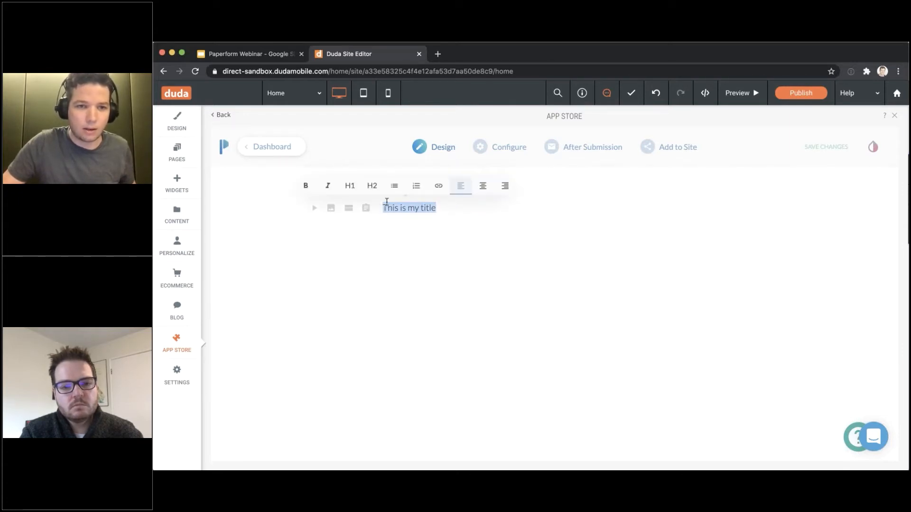
left_click(350, 186)
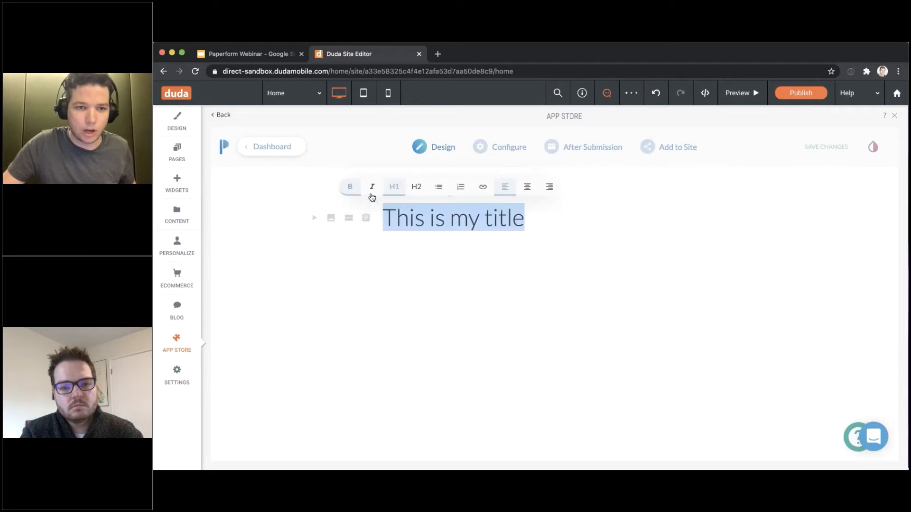
left_click(525, 187)
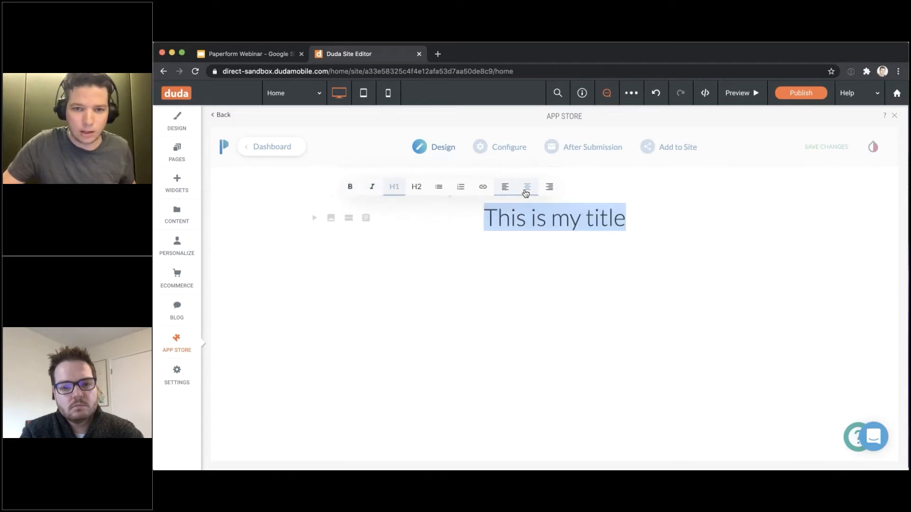
left_click(636, 228)
key("Return")
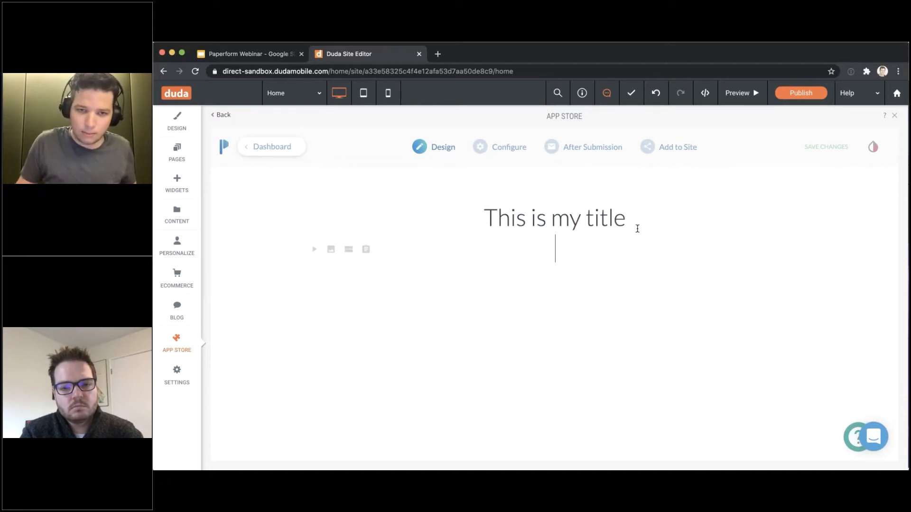
Add the line 'This is some more text' in bold italic below the title
type("T")
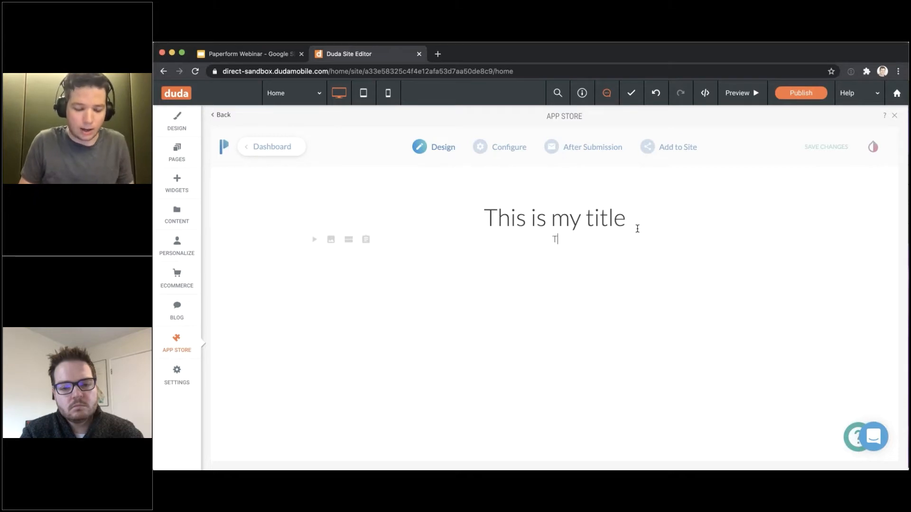
type("his is some more")
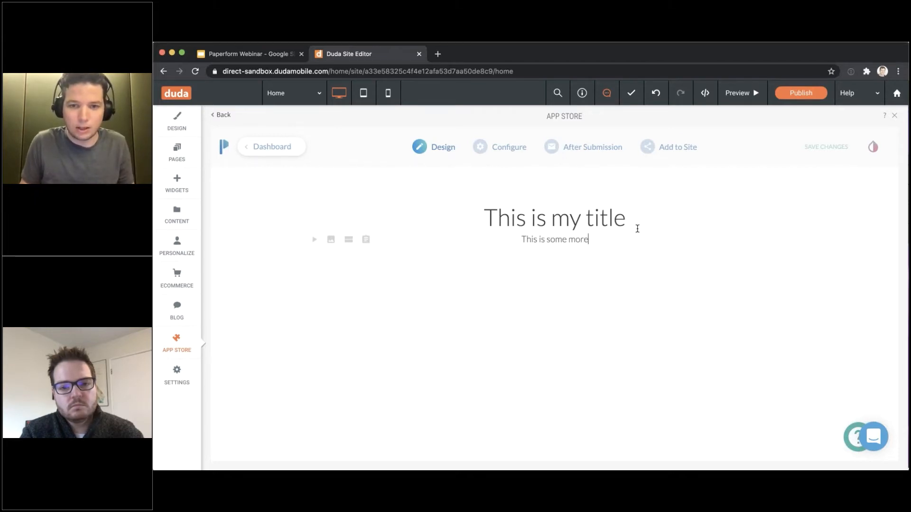
type(" text")
key("super+shift+Left")
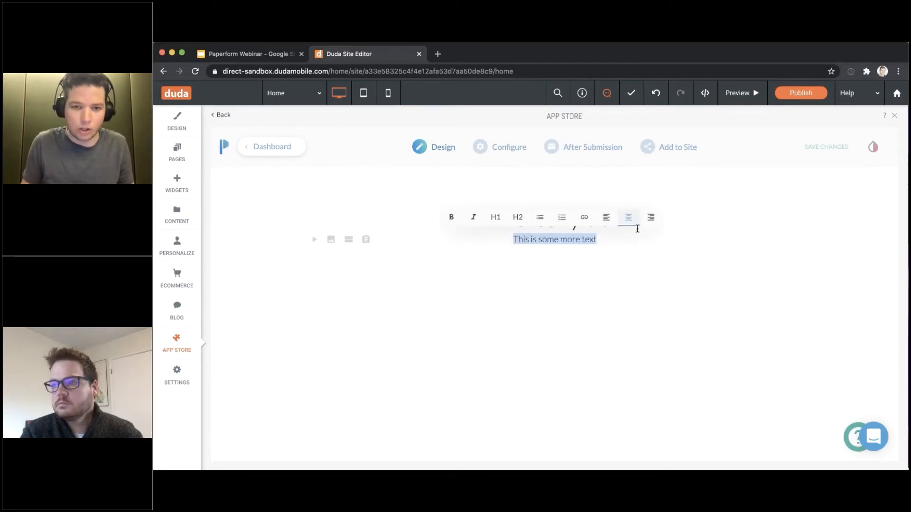
key("super+b")
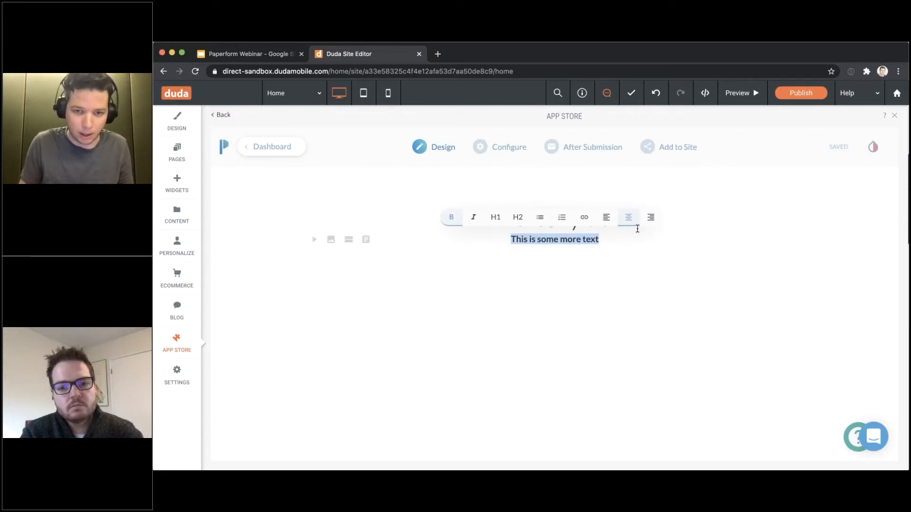
key("super+i")
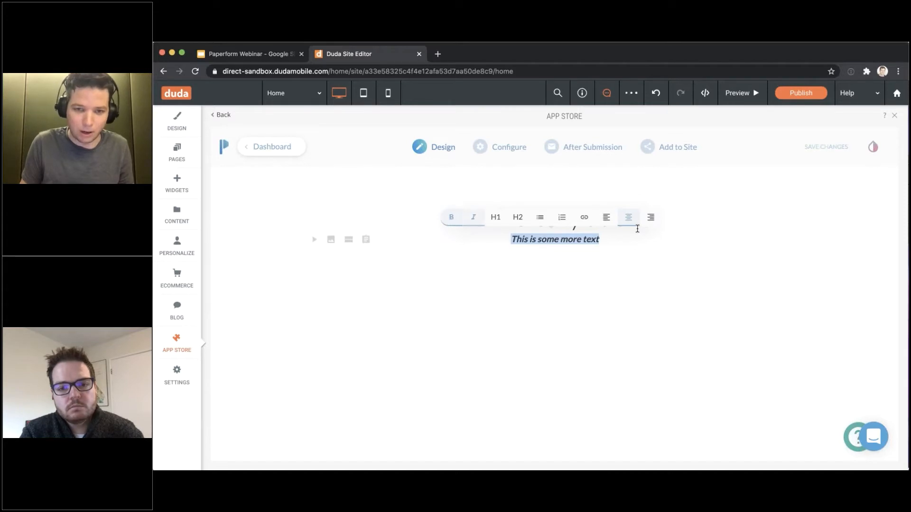
key("Right")
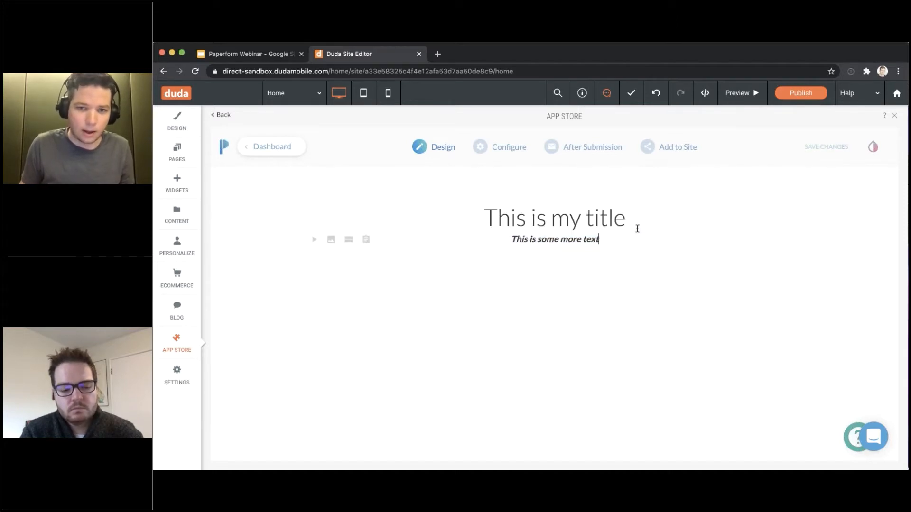
key("Return")
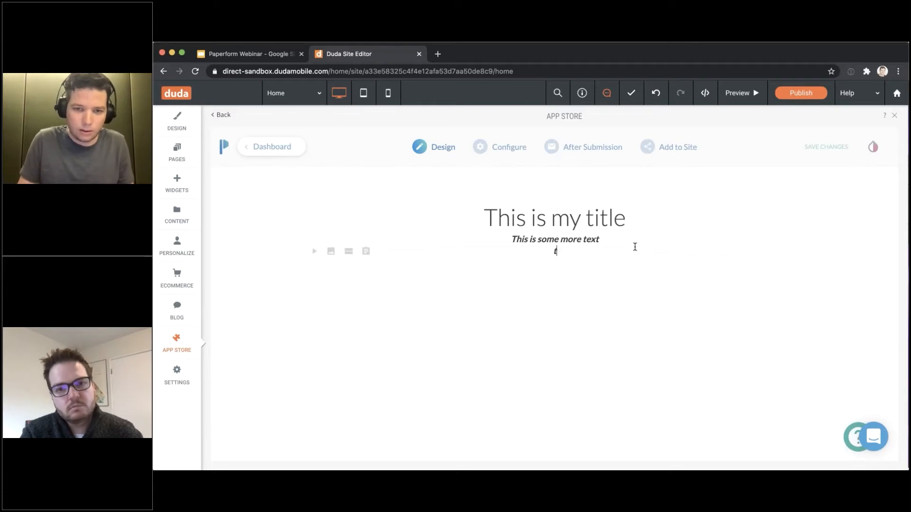
Add a left-aligned line 'this is some text' beneath it
type("is")
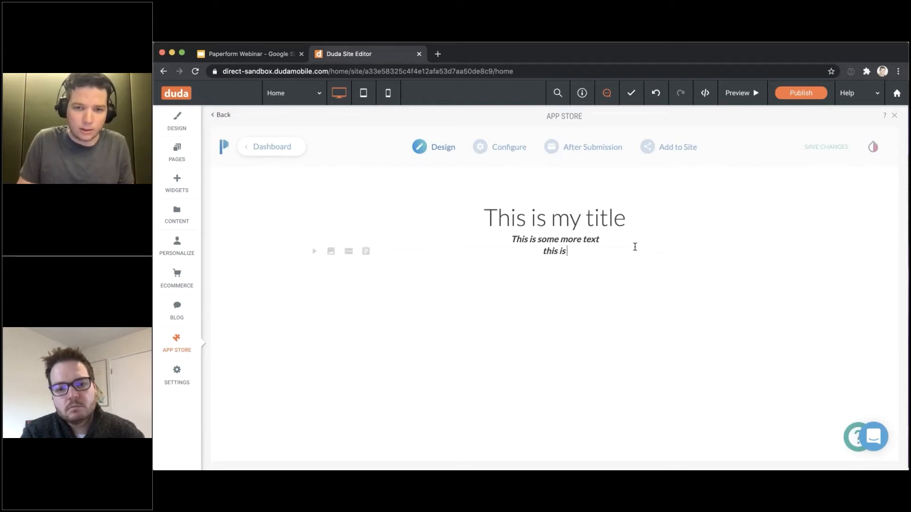
type(" some text")
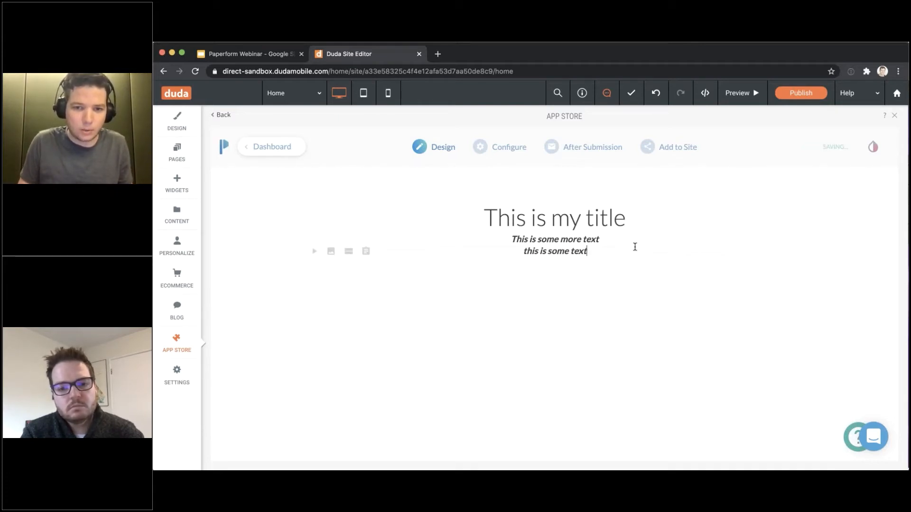
key("shift+super+Left")
left_click(609, 227)
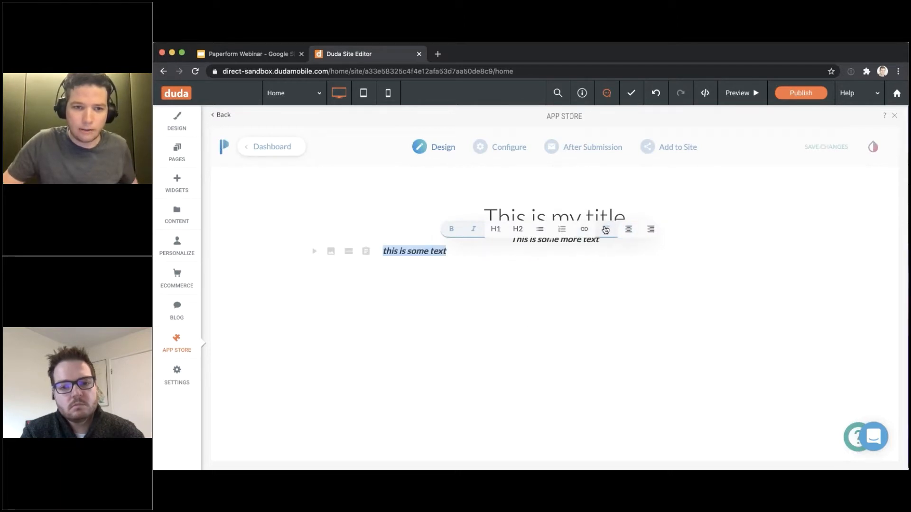
left_click(469, 252)
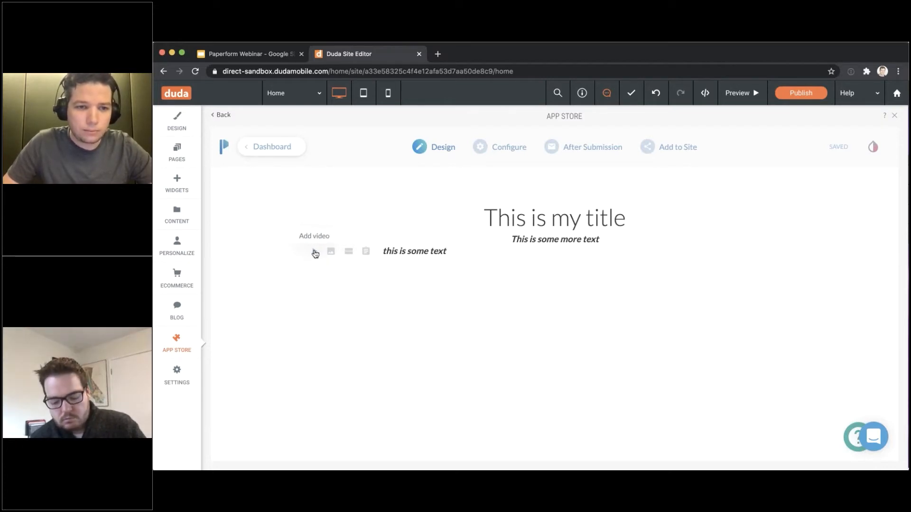
left_click(314, 252)
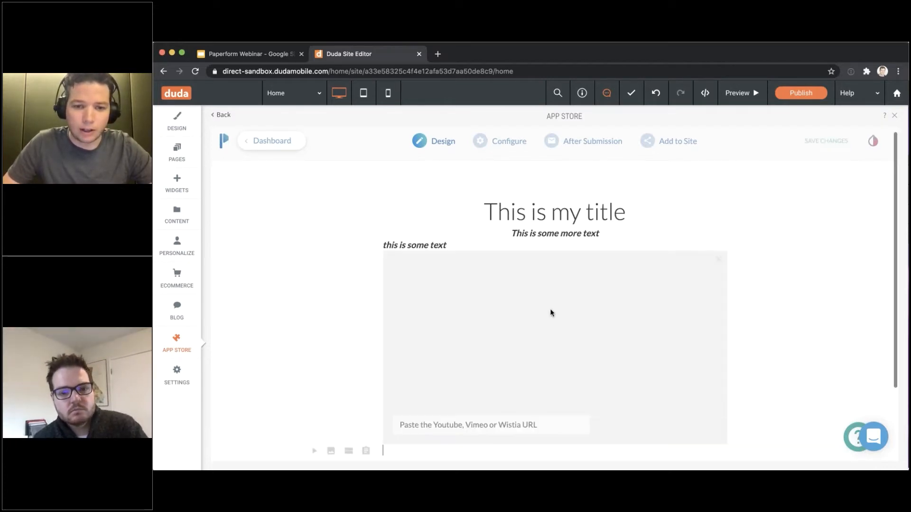
scroll(544, 356, "down", 1)
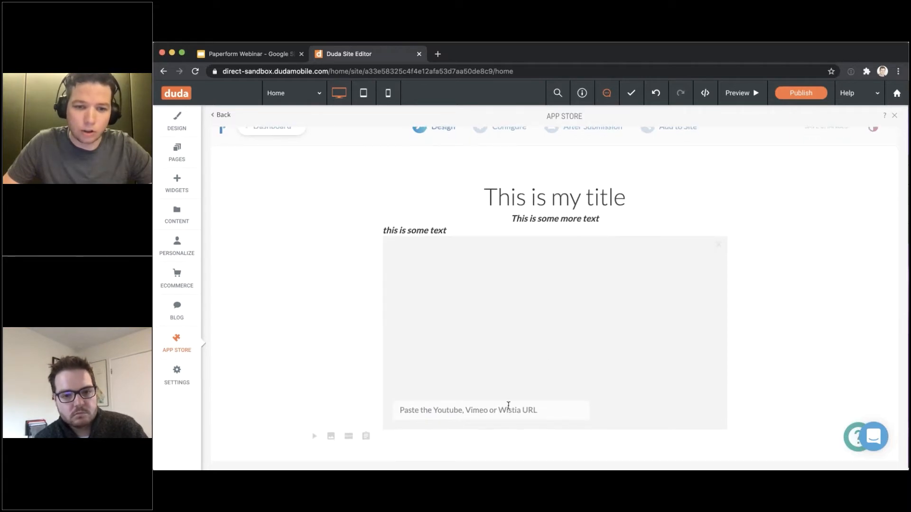
left_click(718, 246)
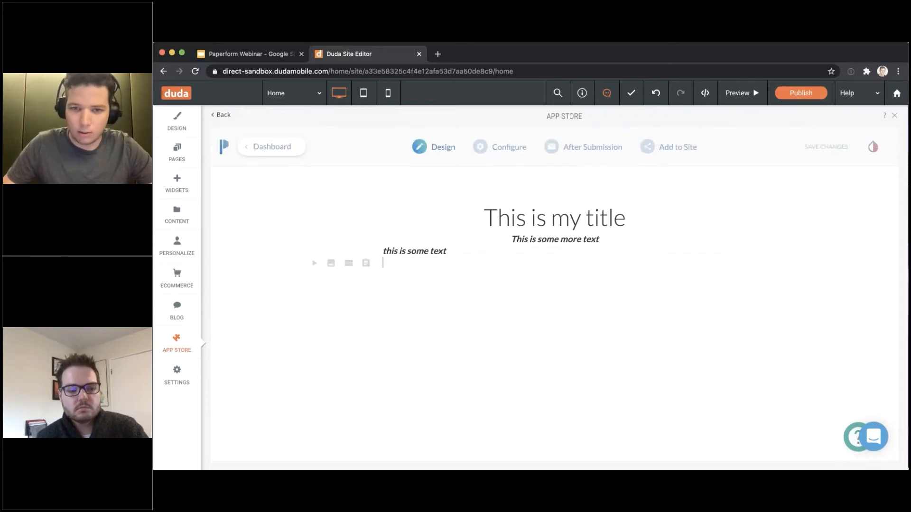
Add a question block and rename the form heading to 'Talk to us.'
left_click(365, 263)
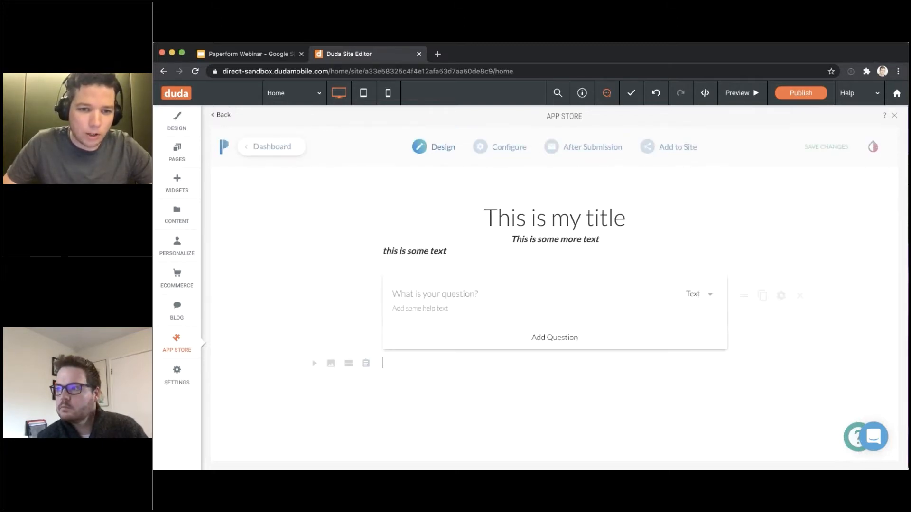
left_click(435, 294)
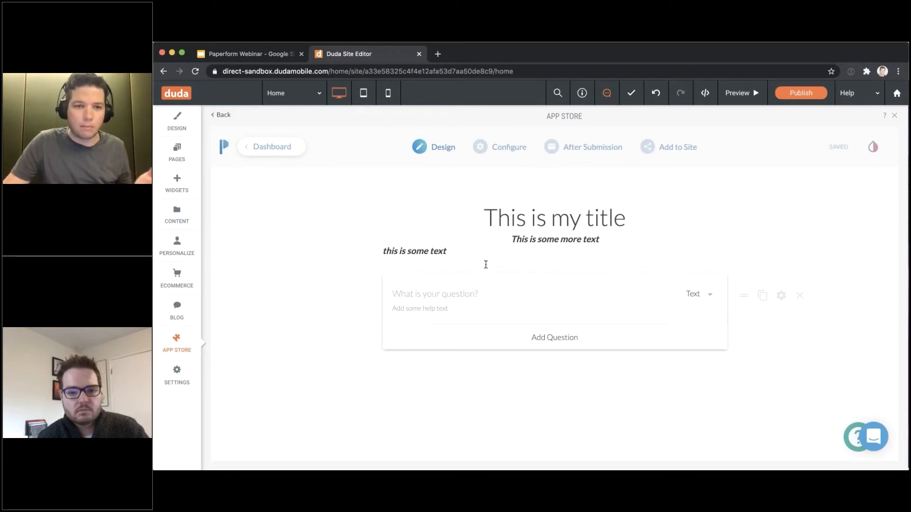
left_click_drag(483, 215, 654, 216)
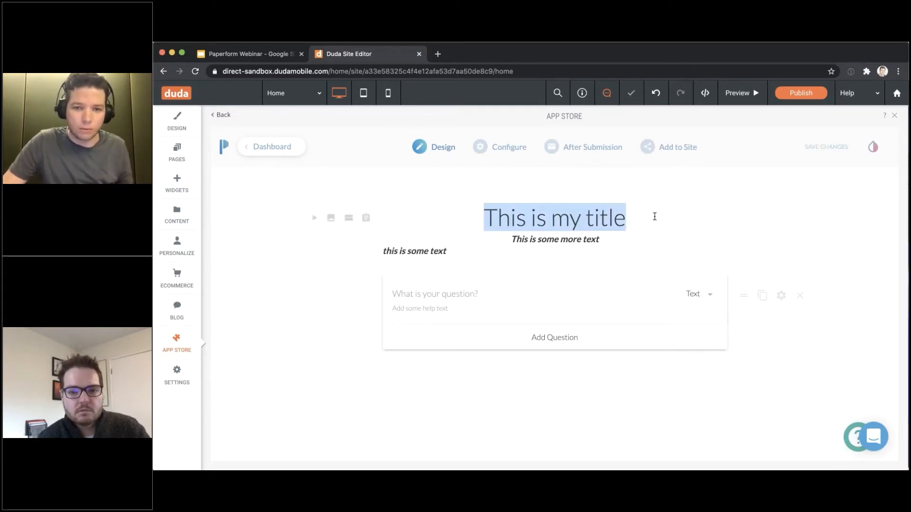
type("Talk to su")
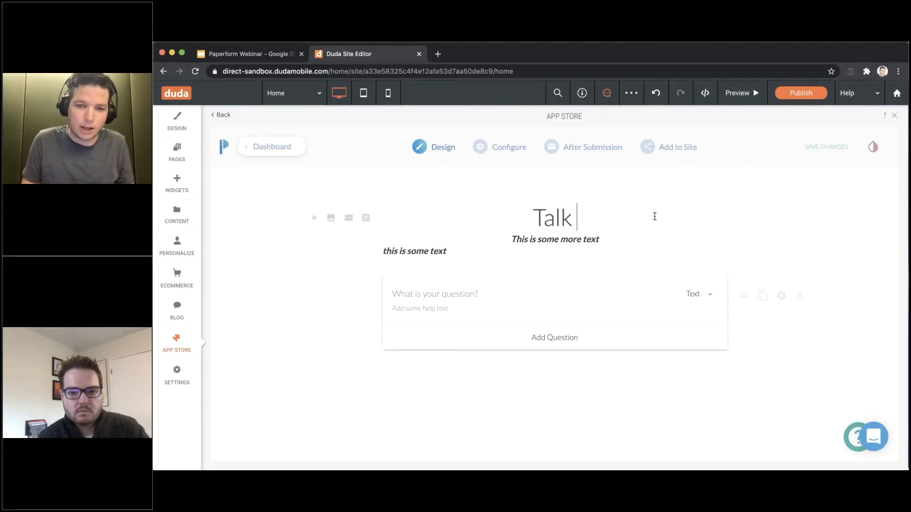
key("BackSpace")
key("BackSpace")
type("us.")
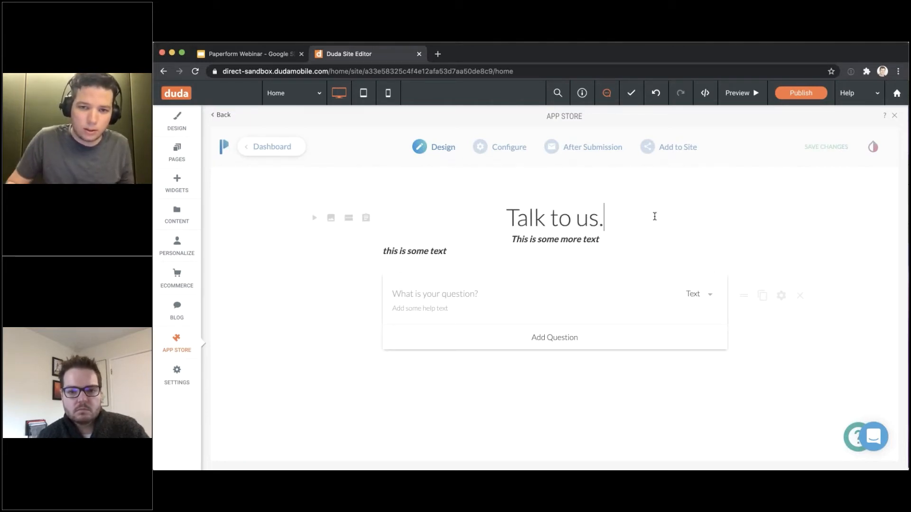
Delete the lines 'this is some text' and 'This is some more text'
key("Down")
key("Down")
key("super+shift+Left")
key("BackSpace")
key("BackSpace")
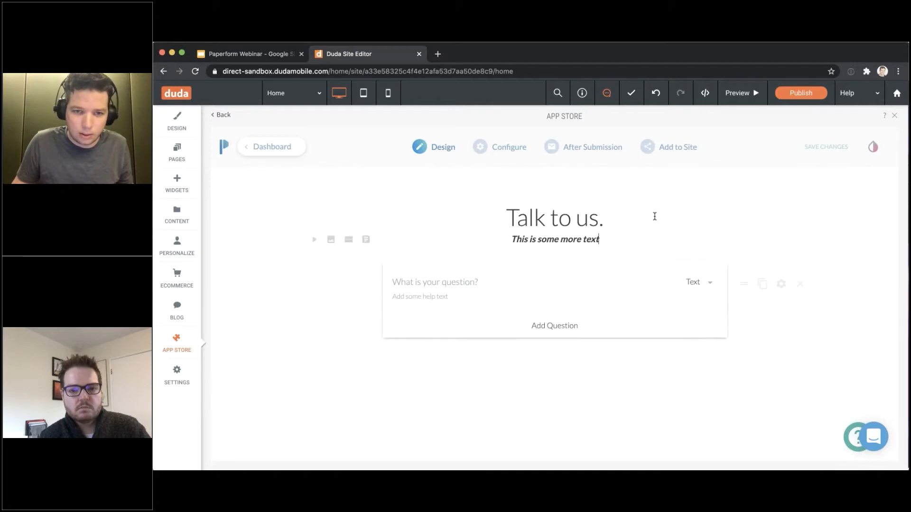
key("super+shift+Left")
key("BackSpace")
key("BackSpace")
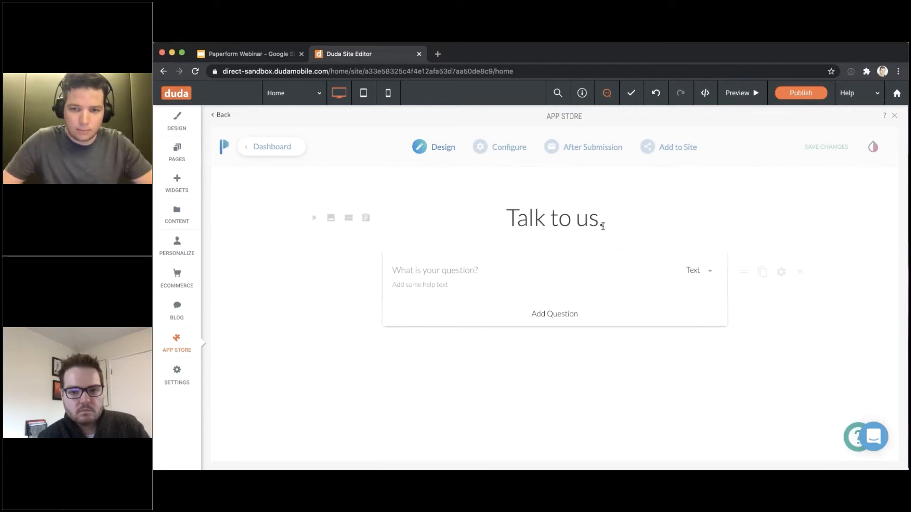
Enter 'What is your name' as the first question's title, restoring it with undo after deleting
left_click(449, 269)
type("What is")
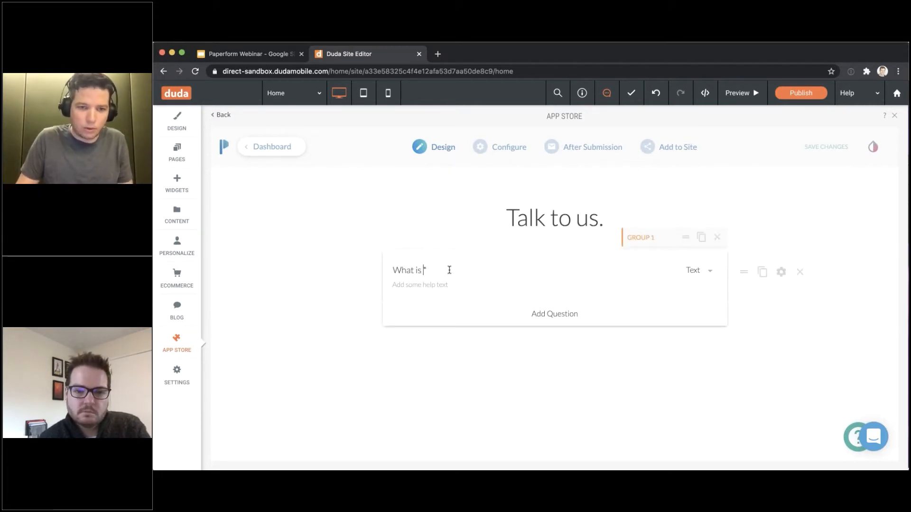
type(" your na")
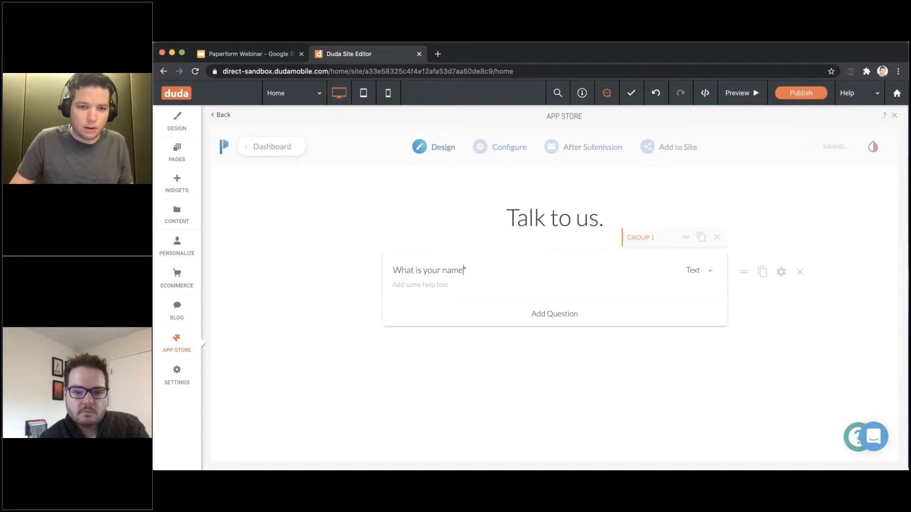
type("me")
key("ctrl+a")
key("BackSpace")
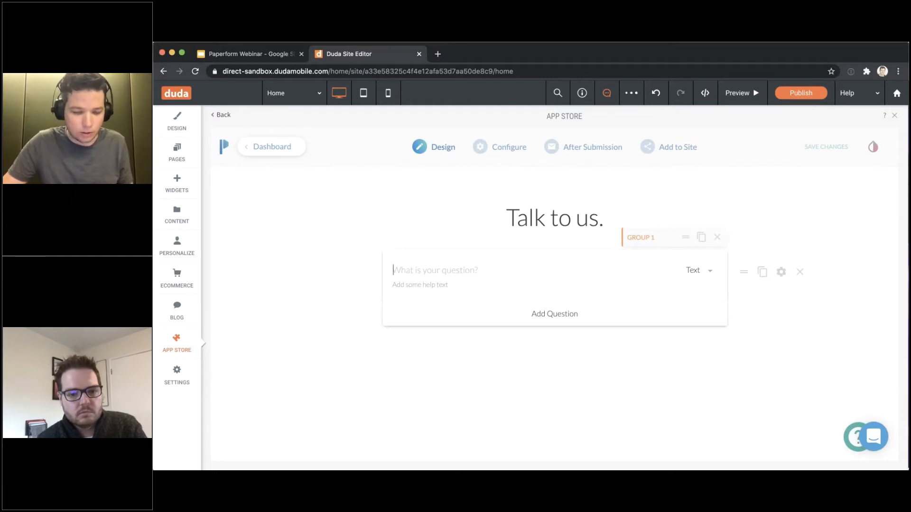
key("super+z")
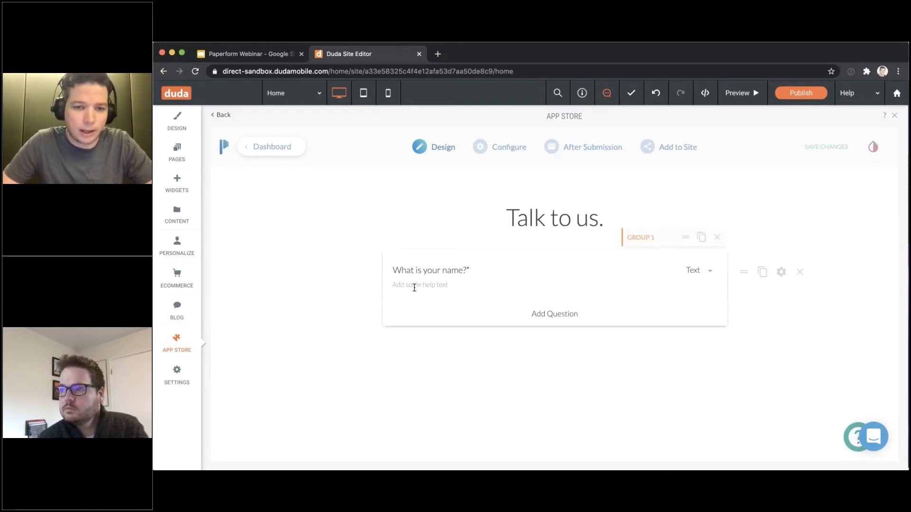
left_click(692, 270)
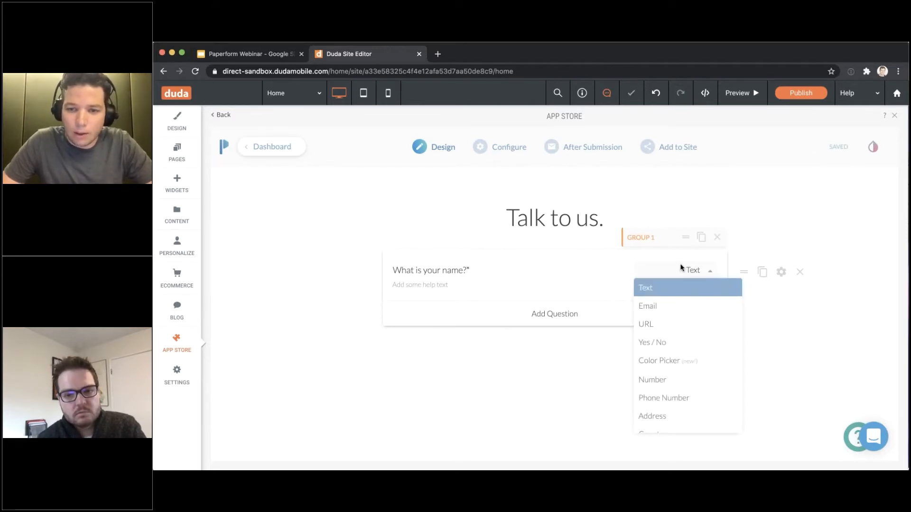
scroll(693, 332, "down", 1)
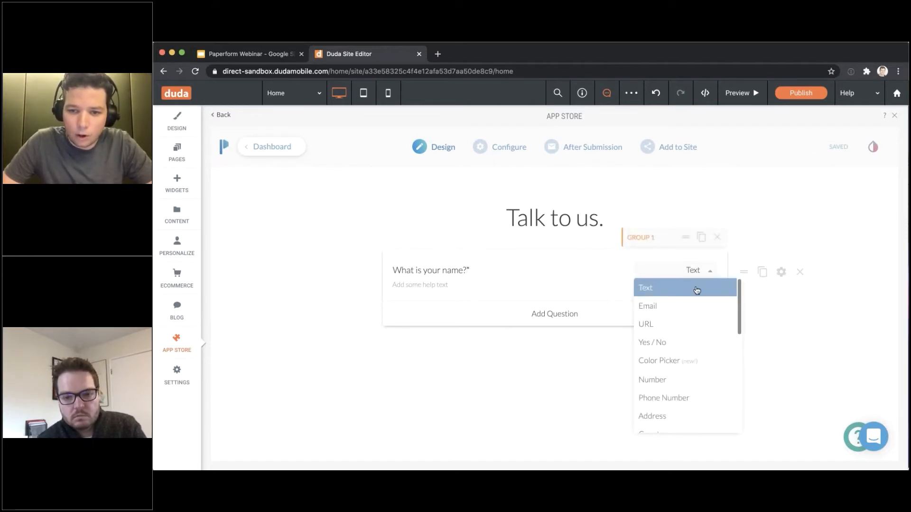
scroll(697, 305, "up", 1)
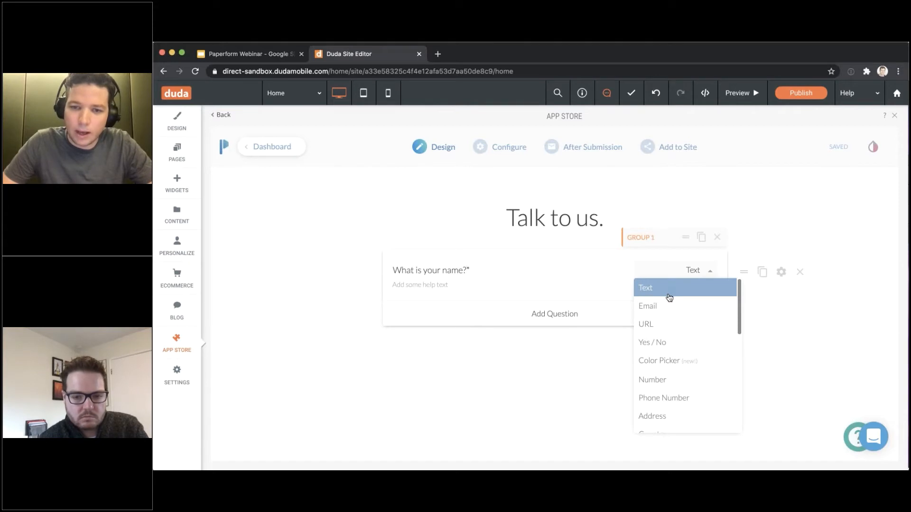
scroll(669, 299, "down", 1)
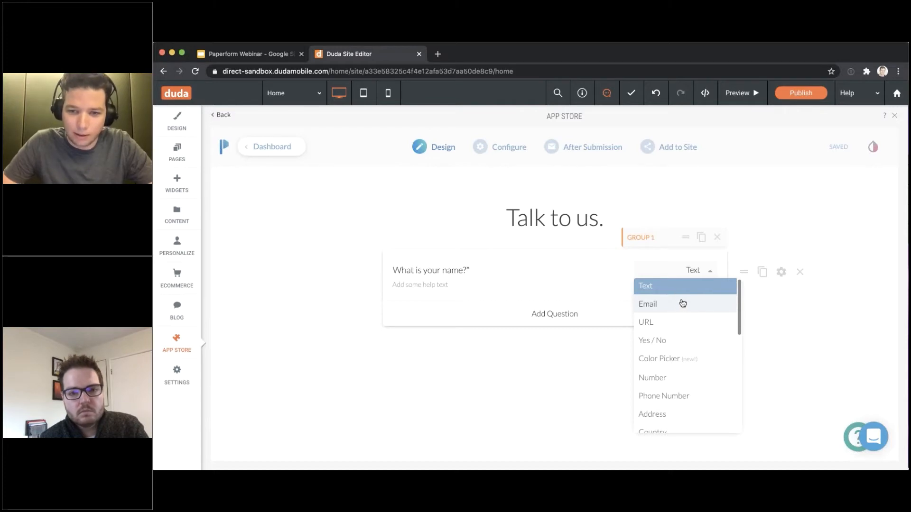
scroll(676, 304, "down", 2)
scroll(676, 304, "up", 3)
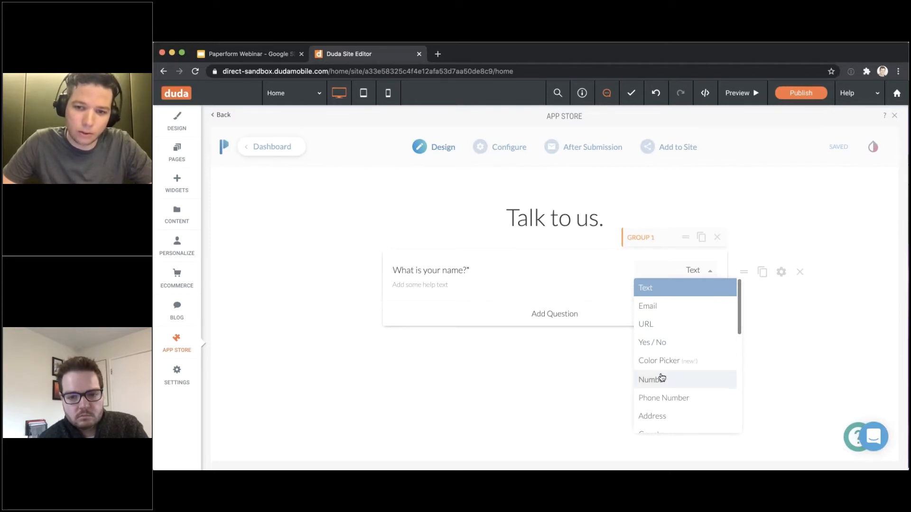
scroll(661, 378, "down", 2)
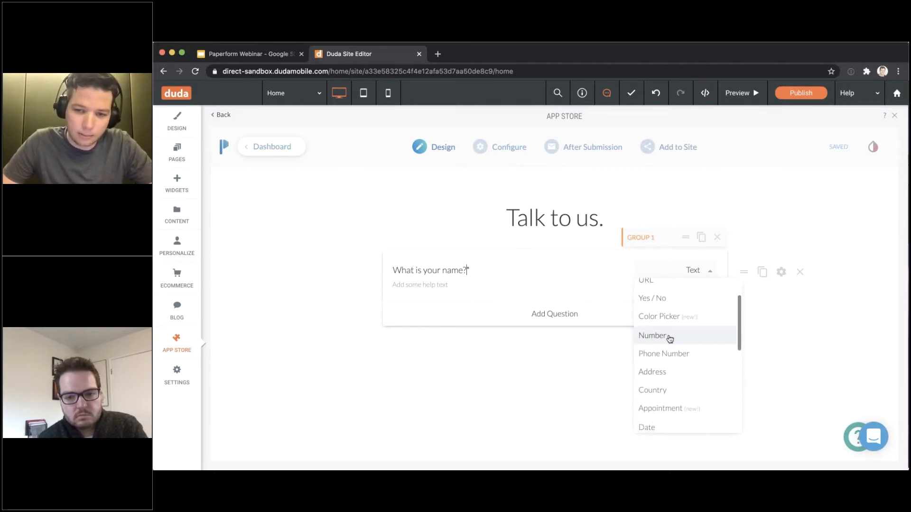
scroll(657, 337, "down", 1)
scroll(663, 340, "down", 1)
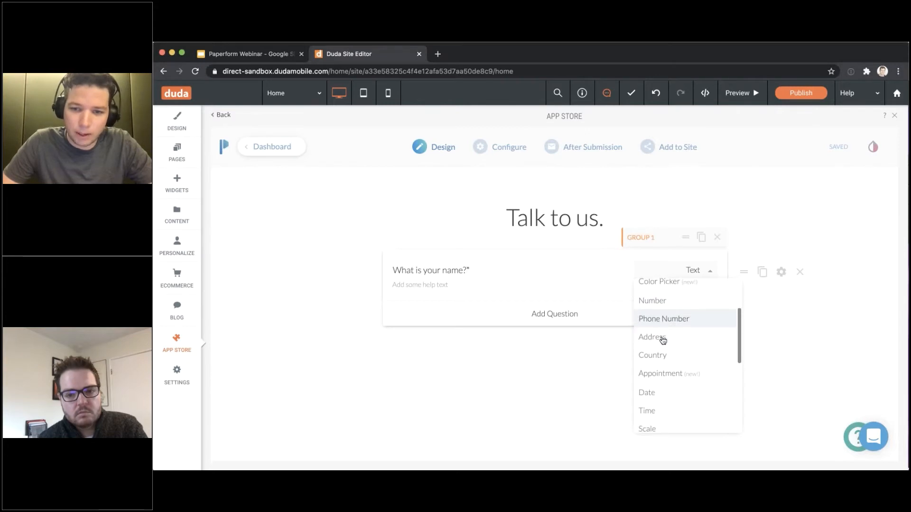
scroll(669, 364, "down", 3)
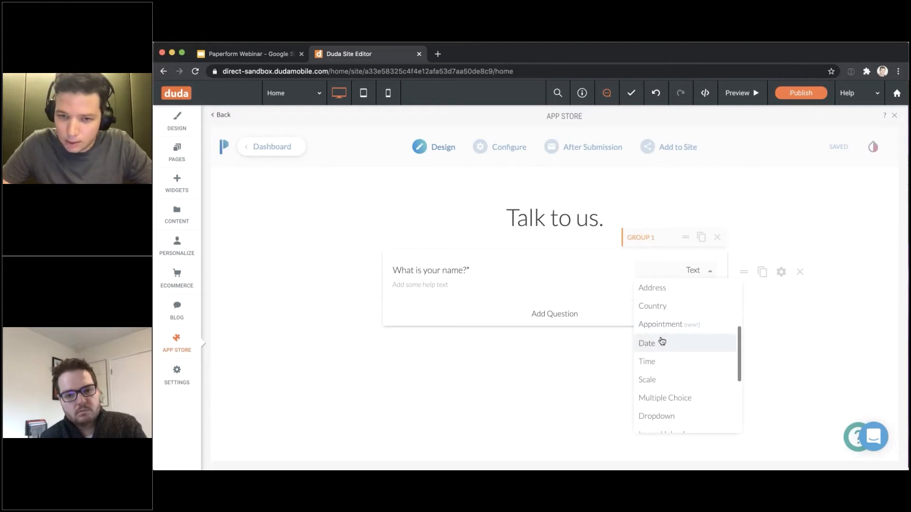
scroll(666, 344, "down", 4)
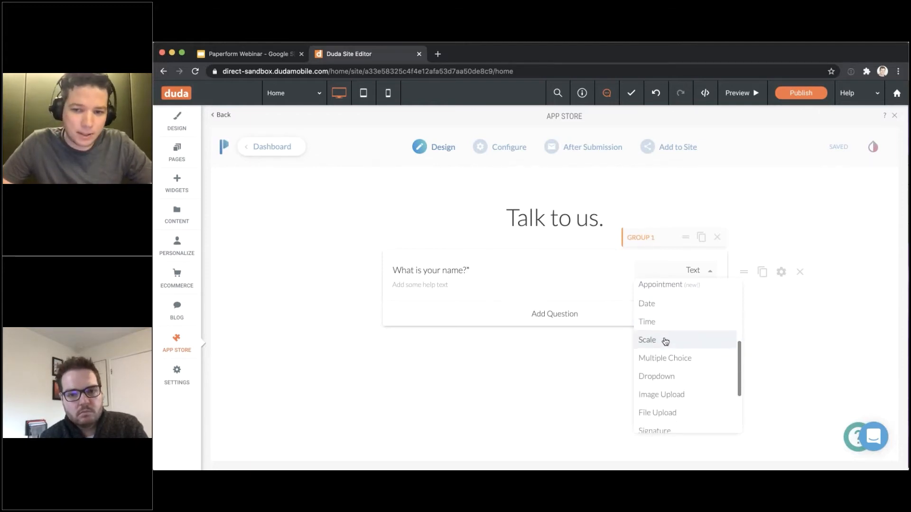
scroll(673, 327, "down", 1)
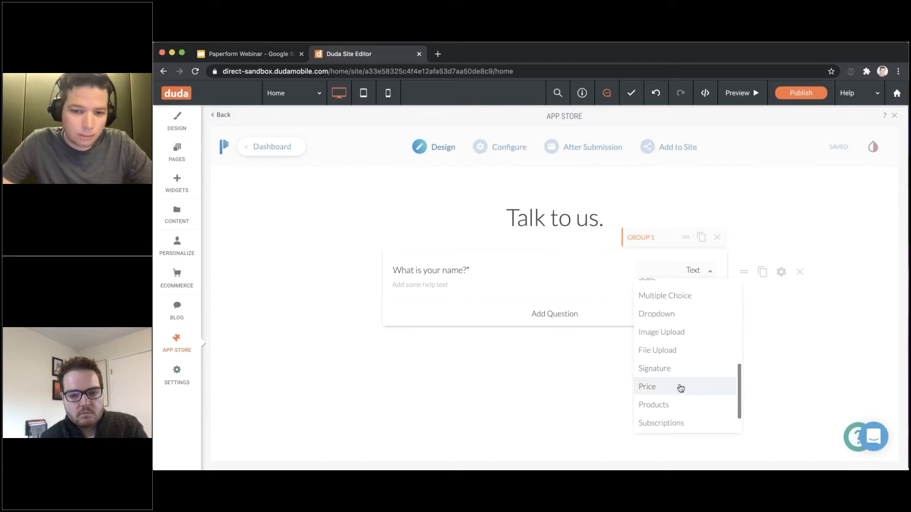
scroll(682, 390, "down", 2)
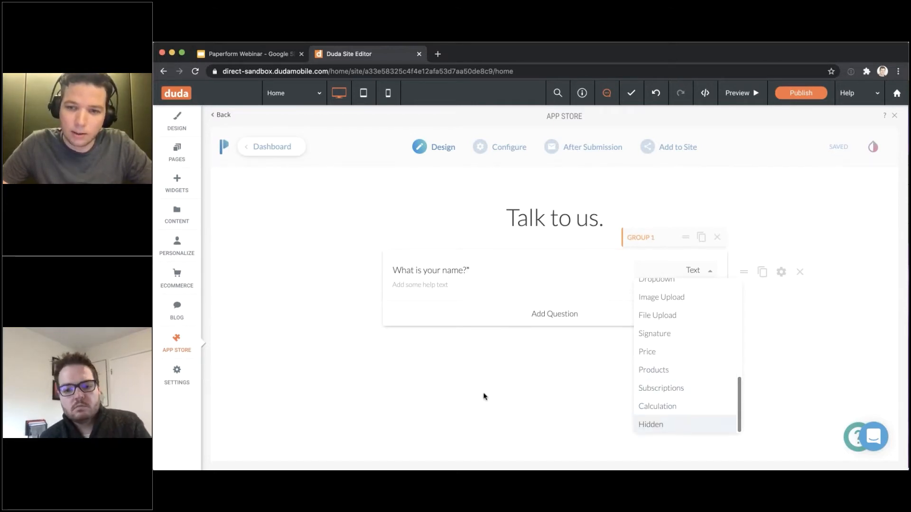
left_click(528, 402)
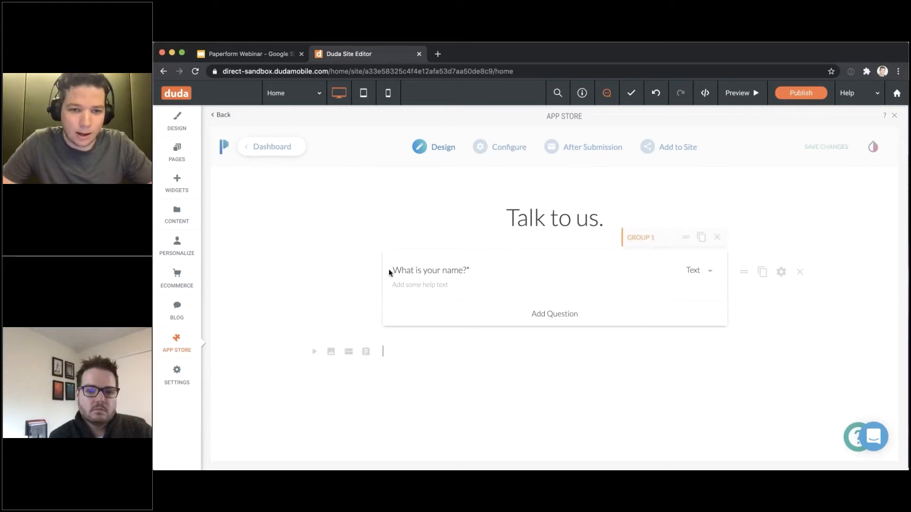
Add 'What is your email address?' and 'What would you like to say to us?' questions, making the email one an Email type
left_click(455, 319)
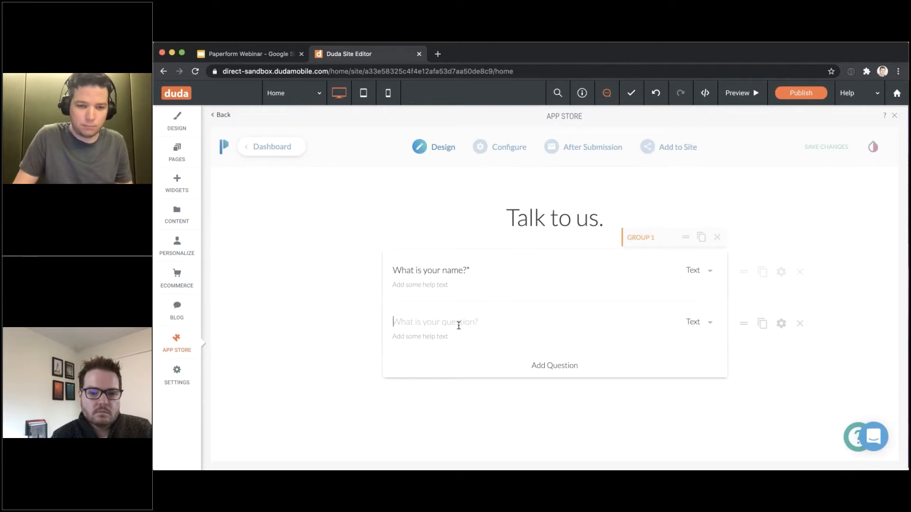
type("What is your email")
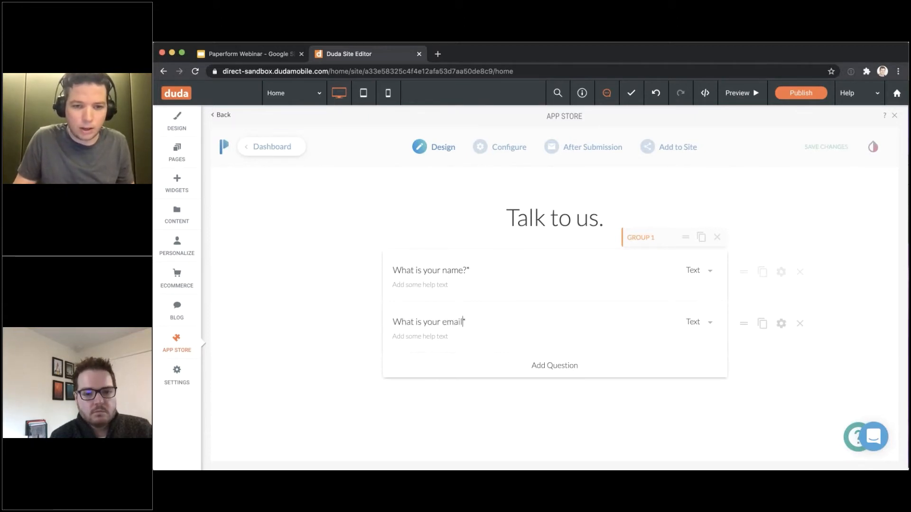
type(" address?")
key("Return")
type("Wh")
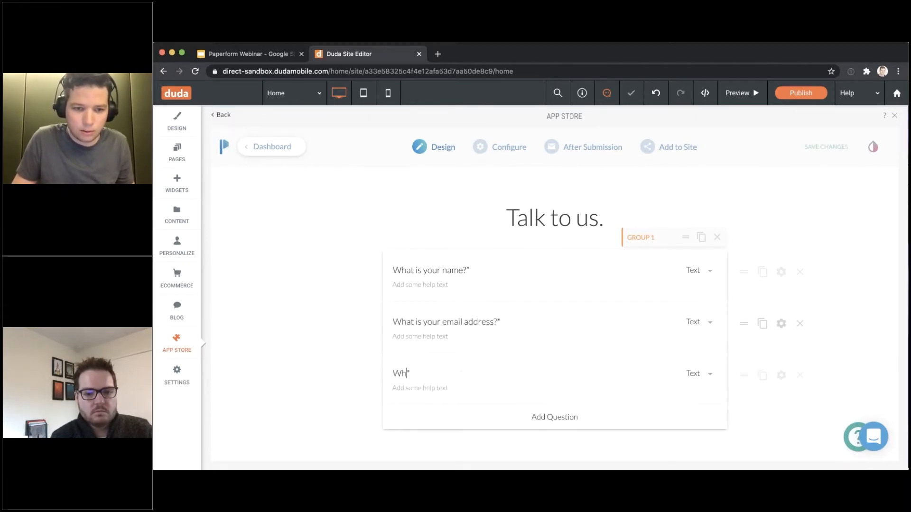
type("at would you l")
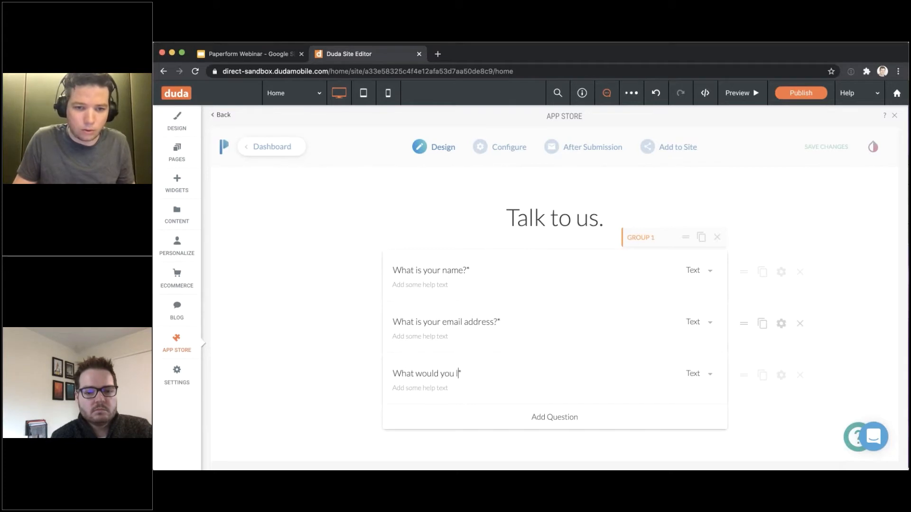
type("ike to say to us?")
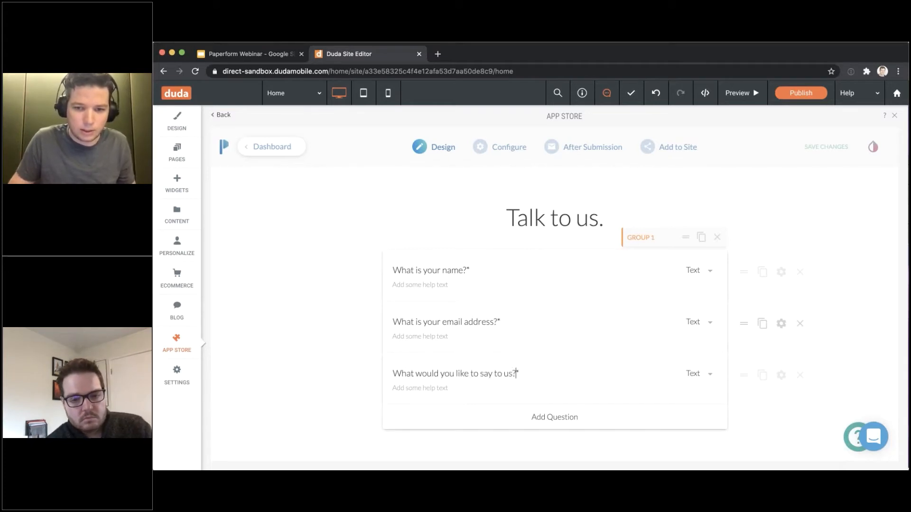
left_click(691, 322)
left_click(675, 358)
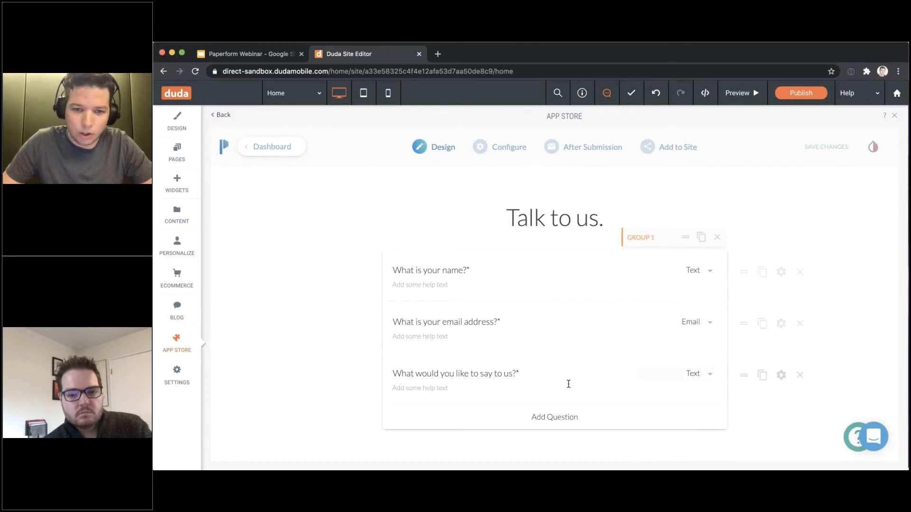
Set the message question's lines of text to 4
left_click(781, 375)
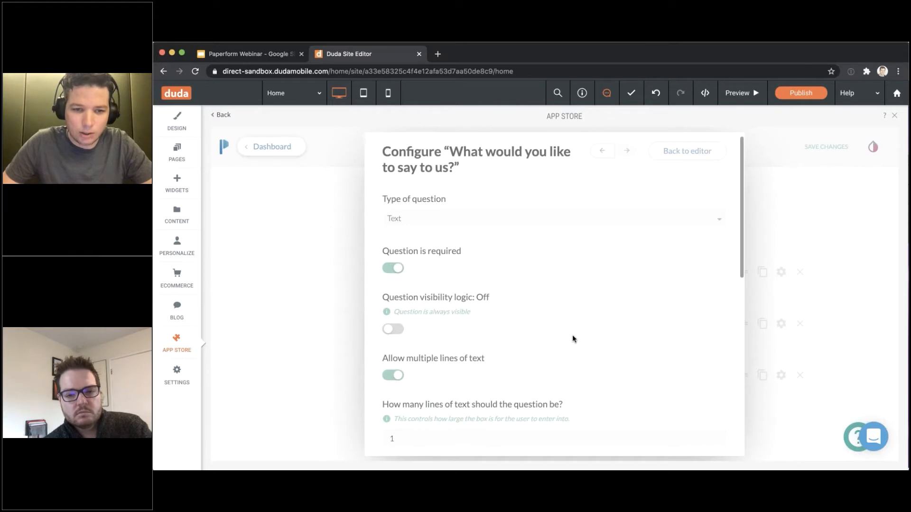
scroll(572, 337, "down", 2)
scroll(572, 335, "down", 2)
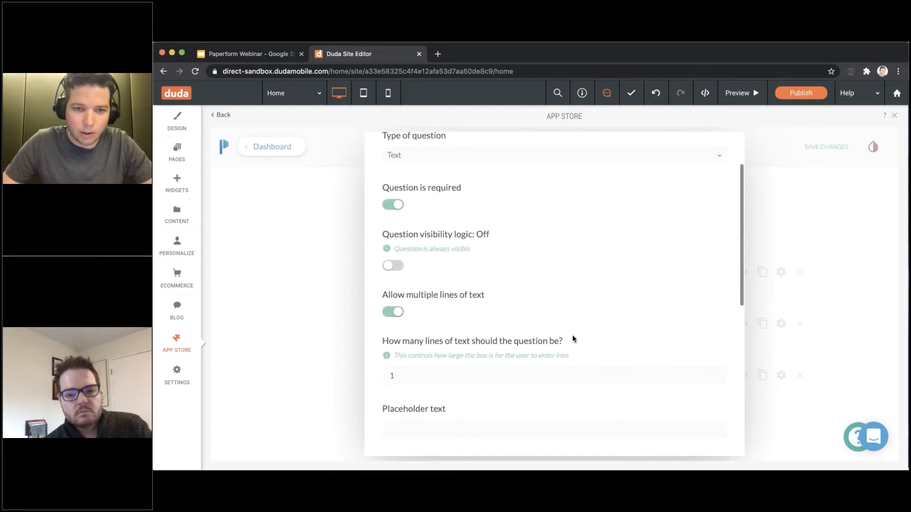
scroll(572, 334, "down", 5)
scroll(572, 334, "up", 2)
double_click(412, 221)
type("4")
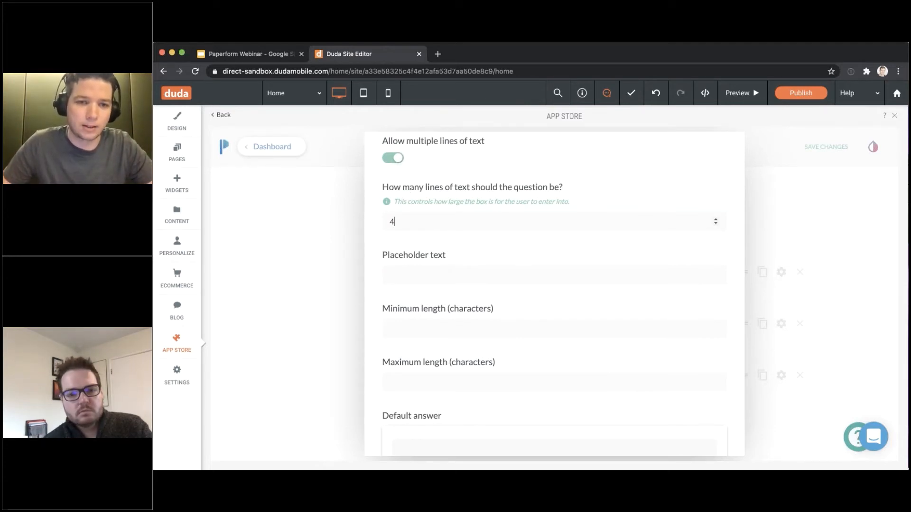
Close the message question's settings and reveal the Configure step's Payments, Analytics and Form Behaviour options
left_click(316, 232)
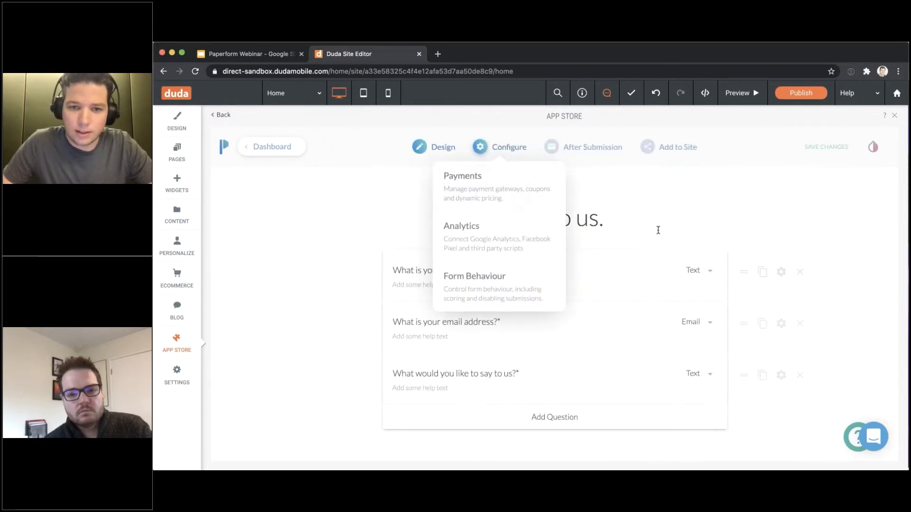
scroll(658, 231, "down", 2)
scroll(658, 233, "up", 2)
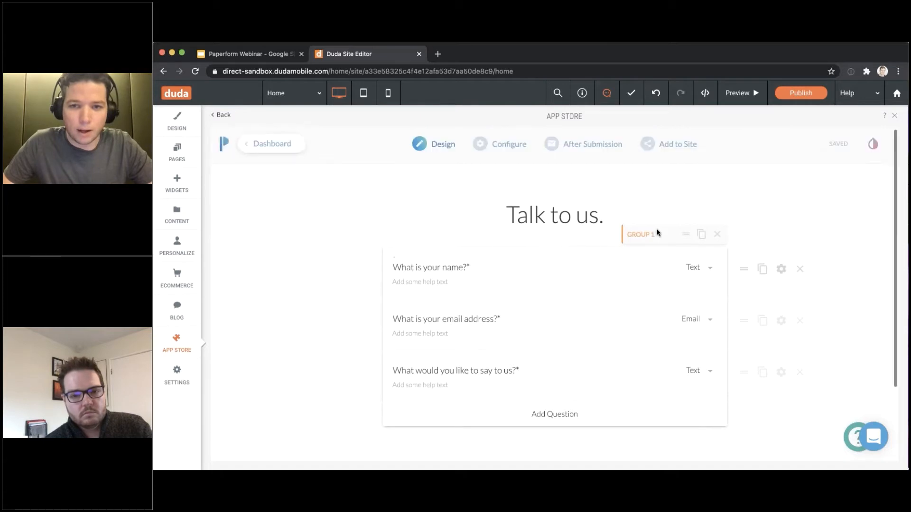
mouse_move(576, 154)
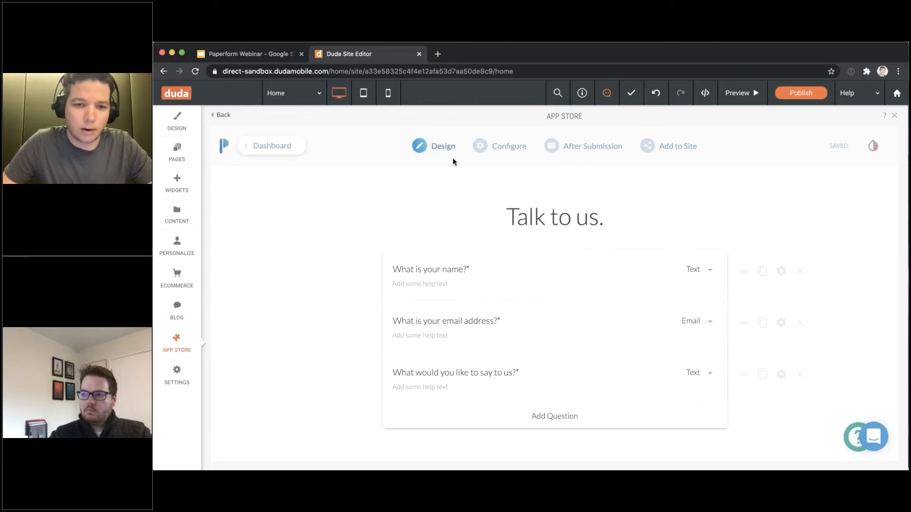
scroll(488, 206, "down", 3)
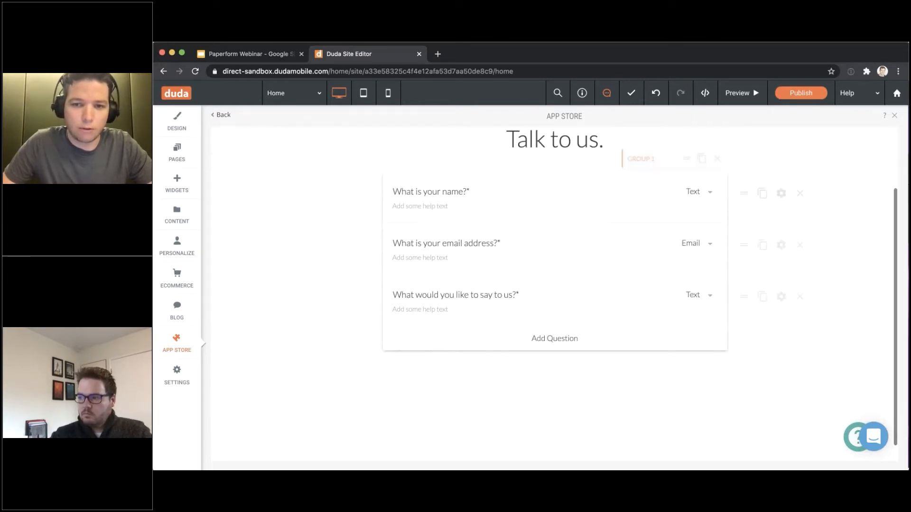
scroll(554, 256, "down", 1)
scroll(555, 256, "up", 4)
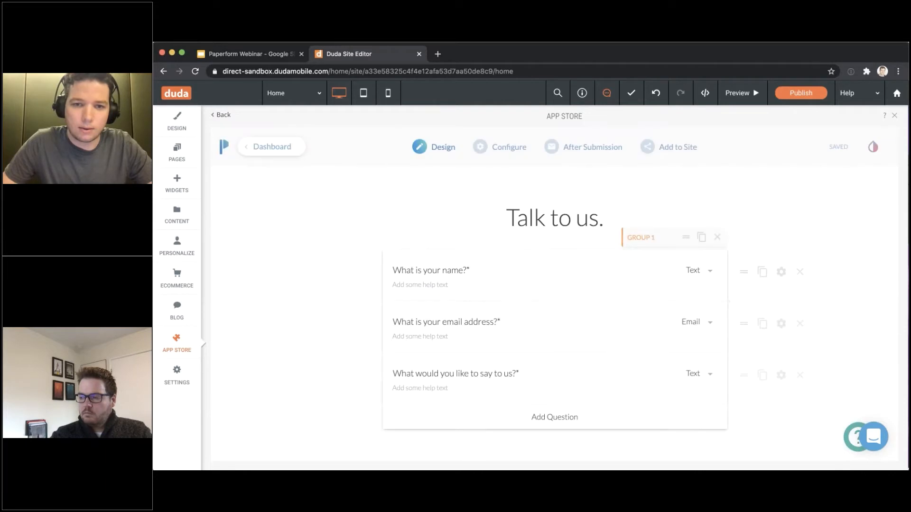
mouse_move(507, 150)
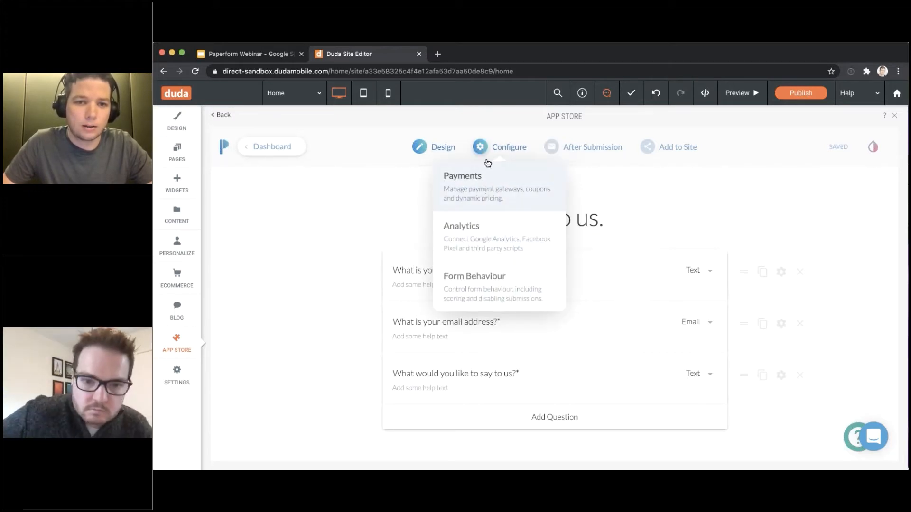
Open the form's Analytics settings under Configure
left_click(493, 244)
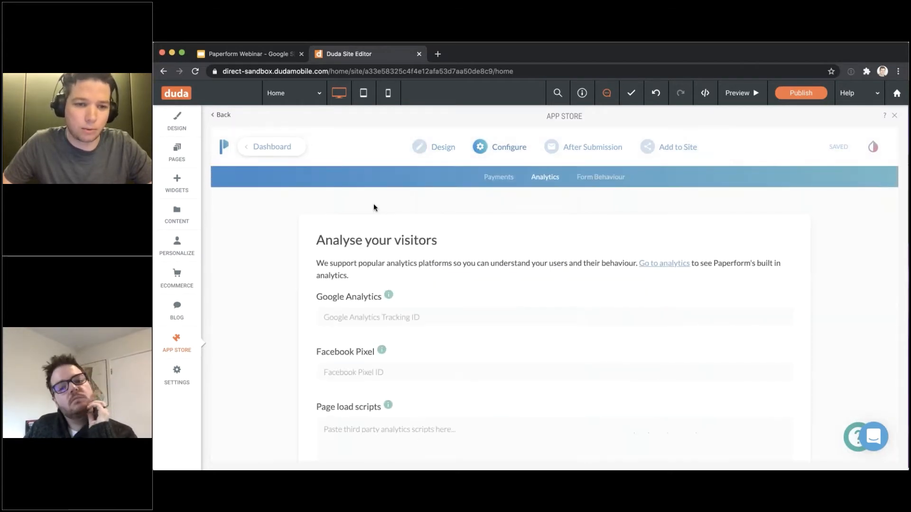
scroll(360, 258, "down", 3)
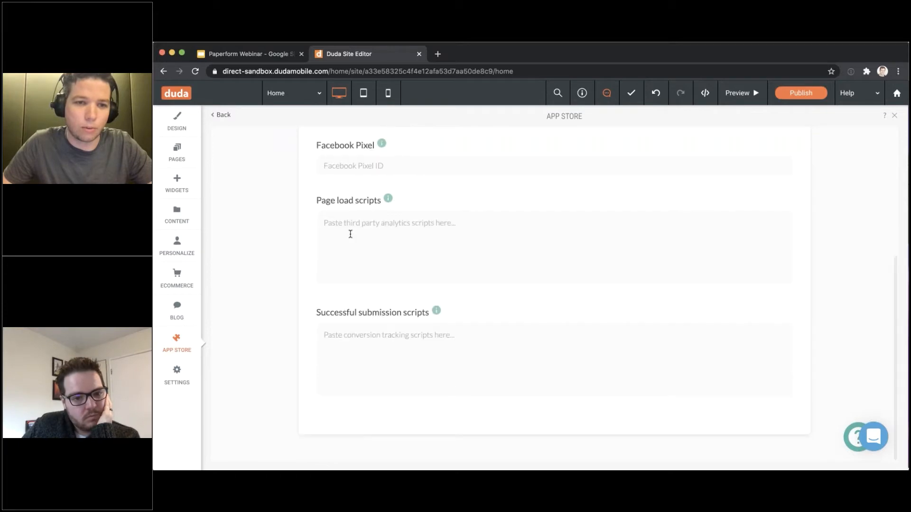
scroll(349, 234, "up", 2)
scroll(362, 305, "up", 5)
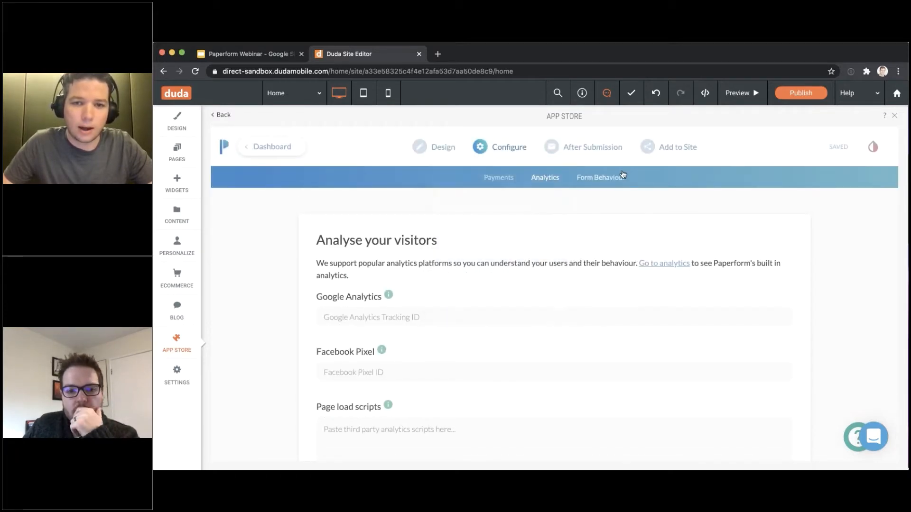
Switch to Form Behaviour and review Form Availability, Custom Closed Submissions Page and Scoring, all off
left_click(620, 177)
scroll(579, 179, "down", 5)
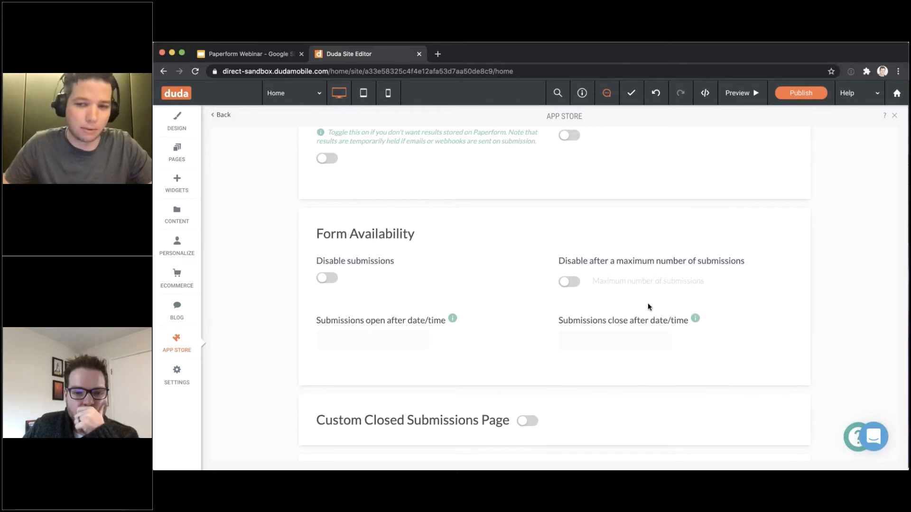
scroll(649, 307, "down", 2)
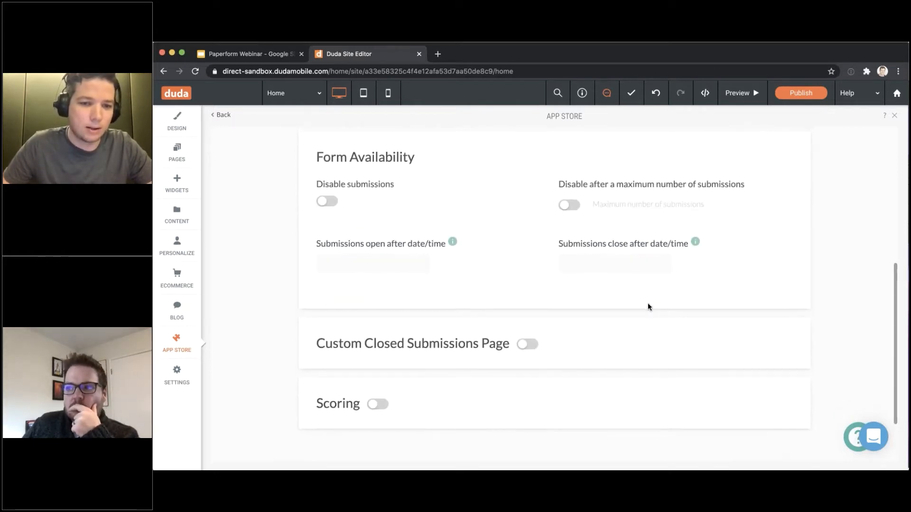
scroll(648, 307, "down", 1)
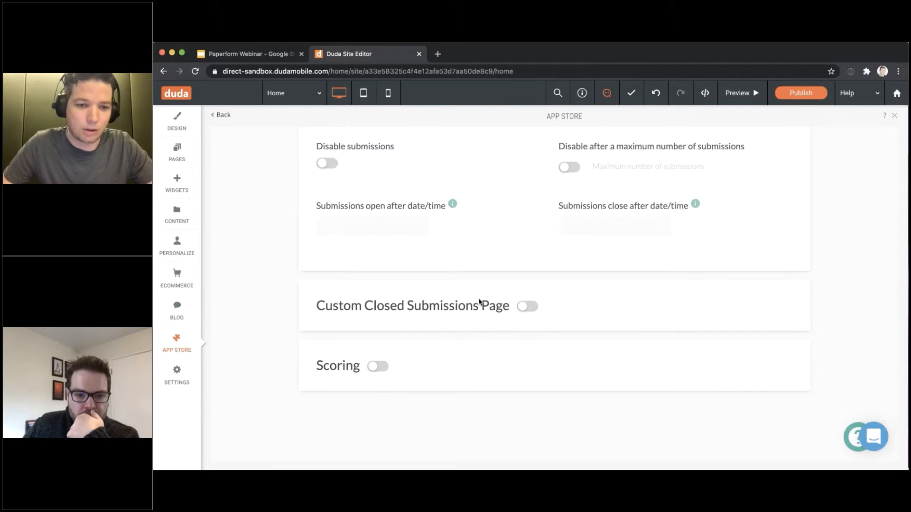
scroll(481, 307, "up", 6)
scroll(482, 308, "down", 7)
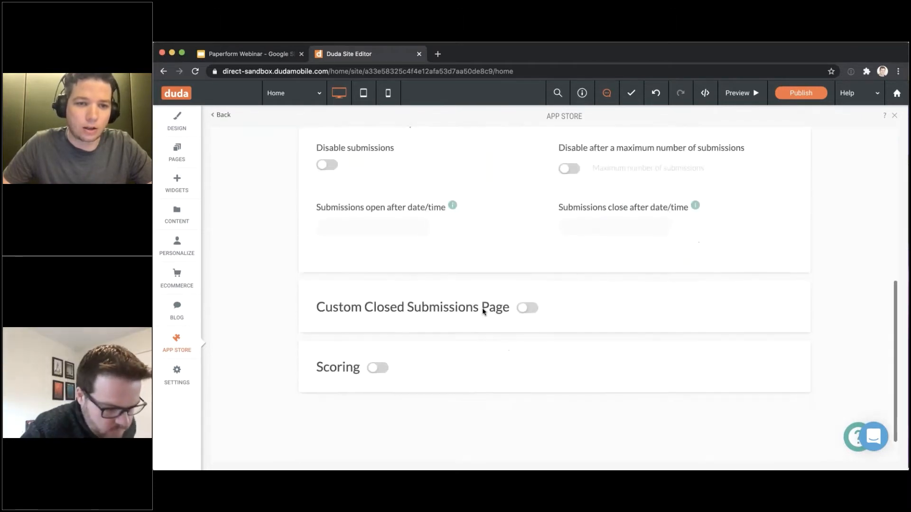
scroll(484, 309, "up", 7)
mouse_move(553, 147)
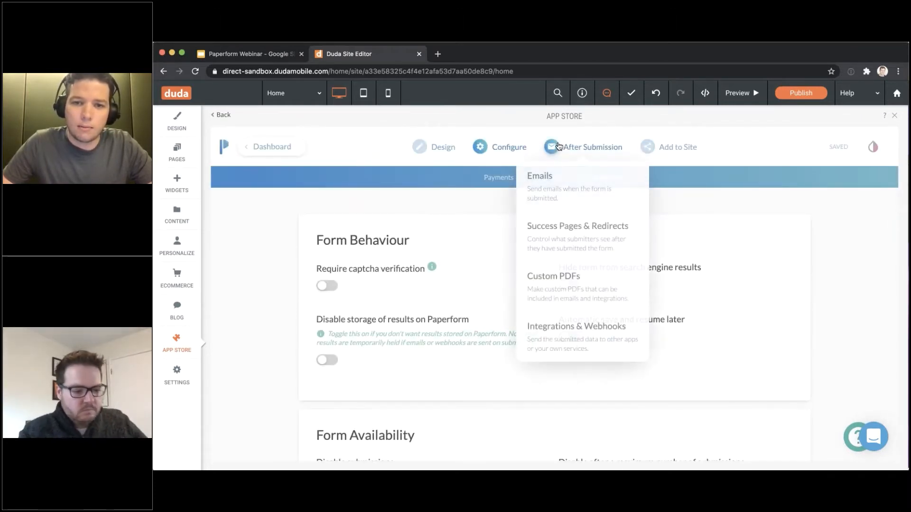
Open the After Submission Emails settings, showing the submission summary on and no custom emails
left_click(586, 149)
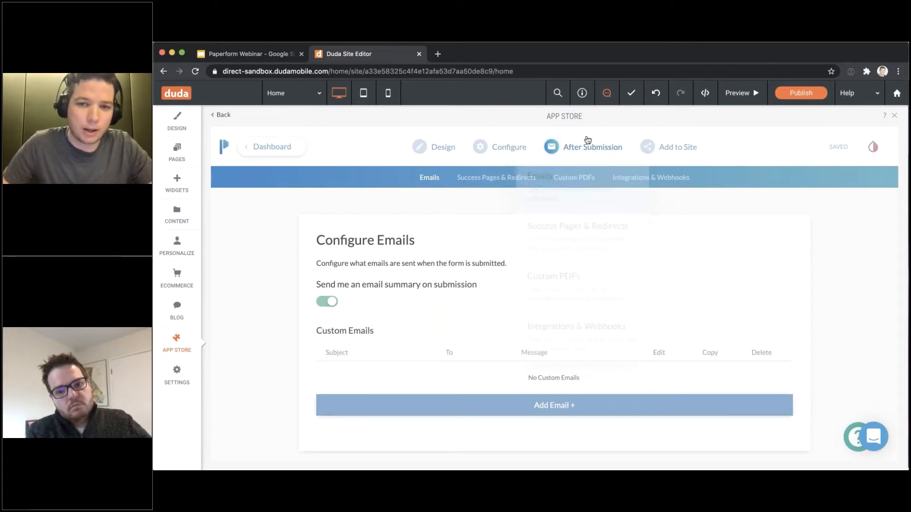
mouse_move(588, 139)
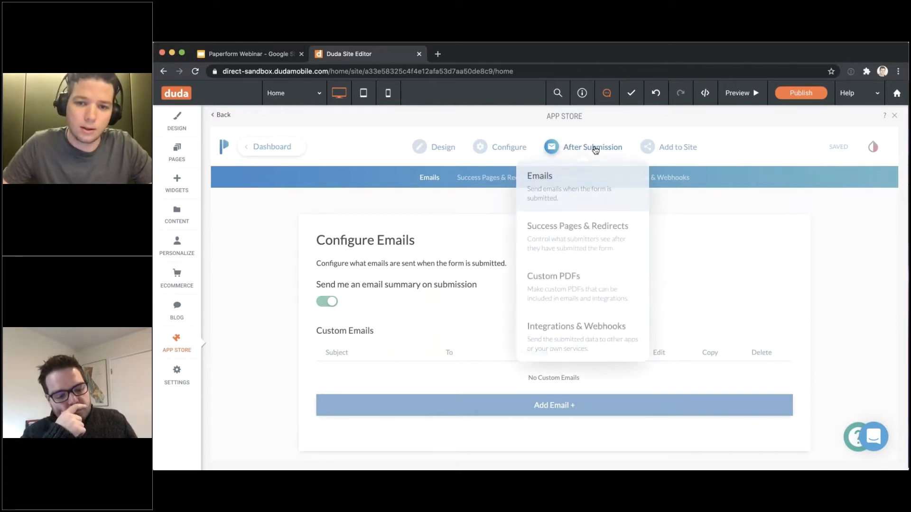
Open Integrations & Webhooks and browse the Google Sheets, Mailchimp, Slack tiles and Zapier templates
left_click(564, 339)
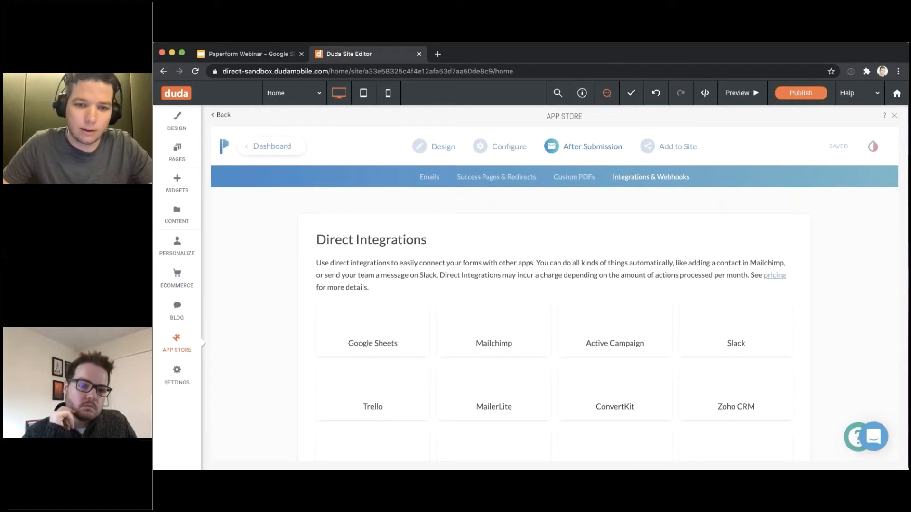
scroll(514, 291, "down", 3)
scroll(762, 325, "down", 4)
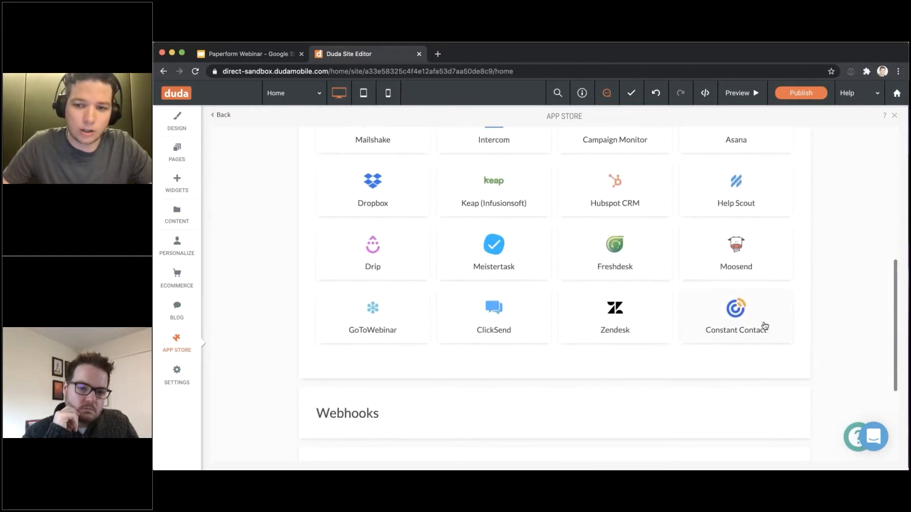
scroll(736, 325, "down", 4)
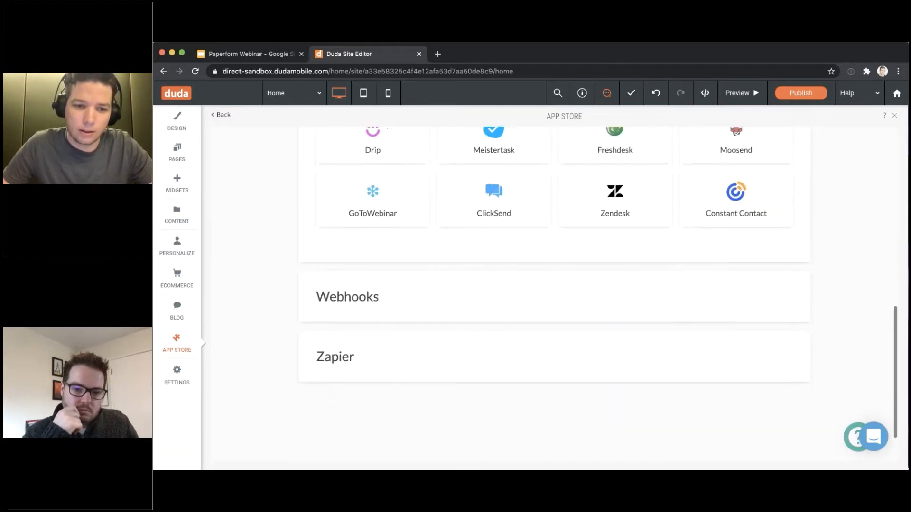
scroll(610, 305, "down", 1)
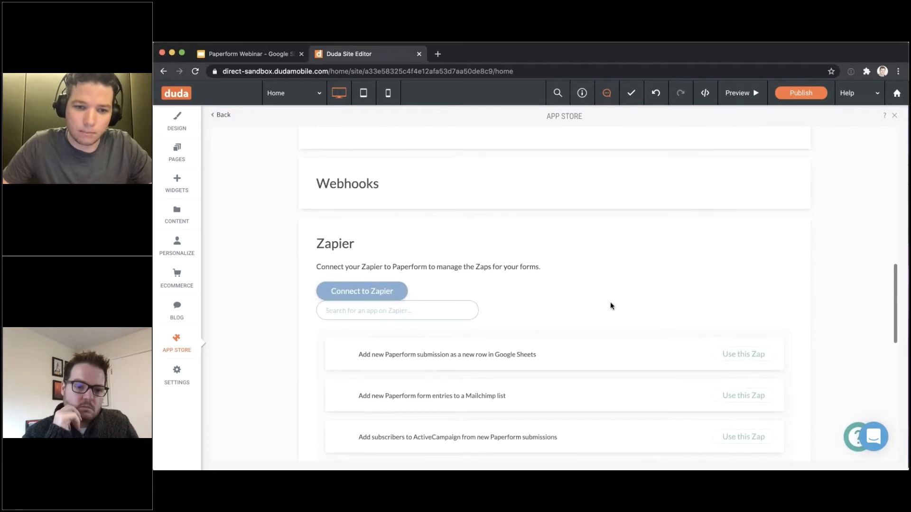
scroll(610, 306, "down", 2)
scroll(613, 305, "down", 4)
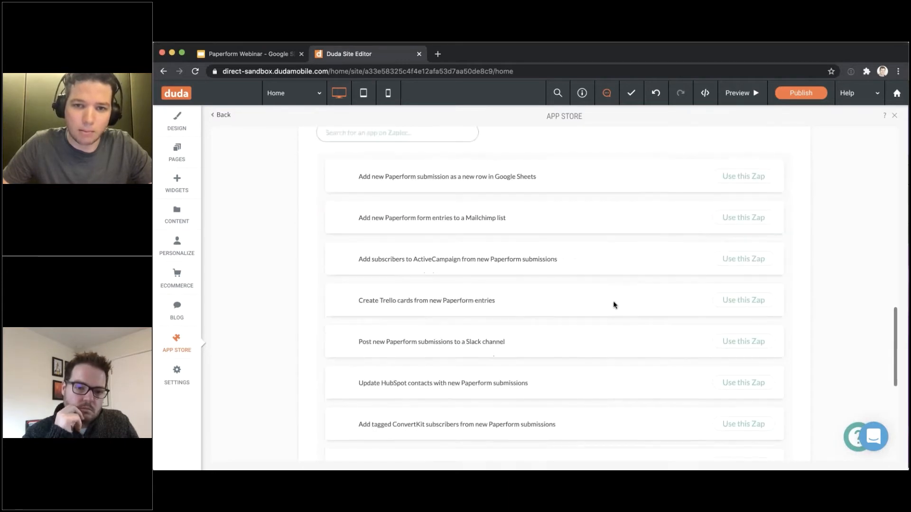
scroll(614, 305, "up", 18)
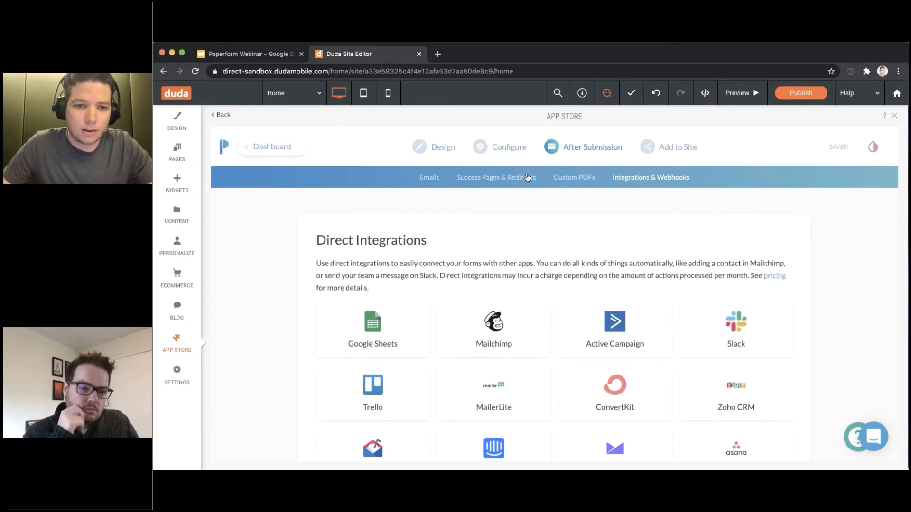
Return to the Emails page and toggle the submission email summary off and on, leaving it on
left_click(430, 183)
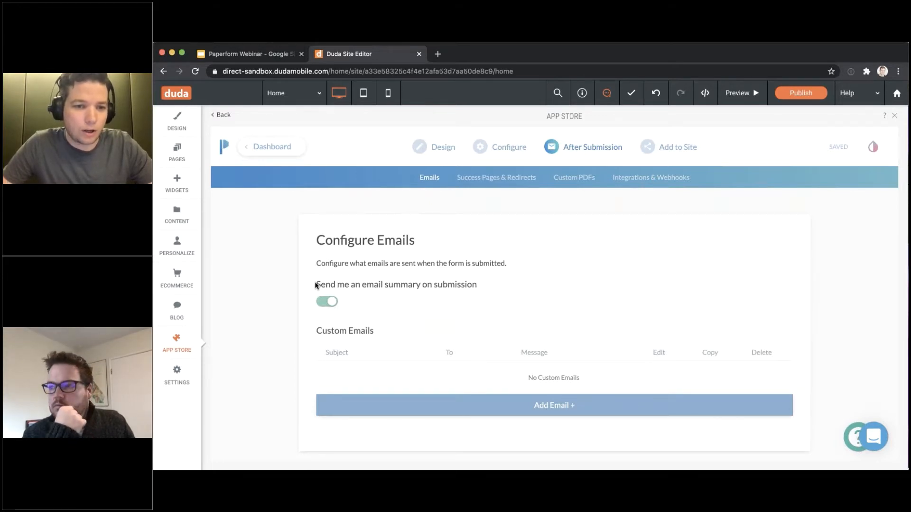
mouse_move(315, 285)
left_mouse_down()
mouse_move(477, 284)
mouse_move(312, 284)
left_mouse_up()
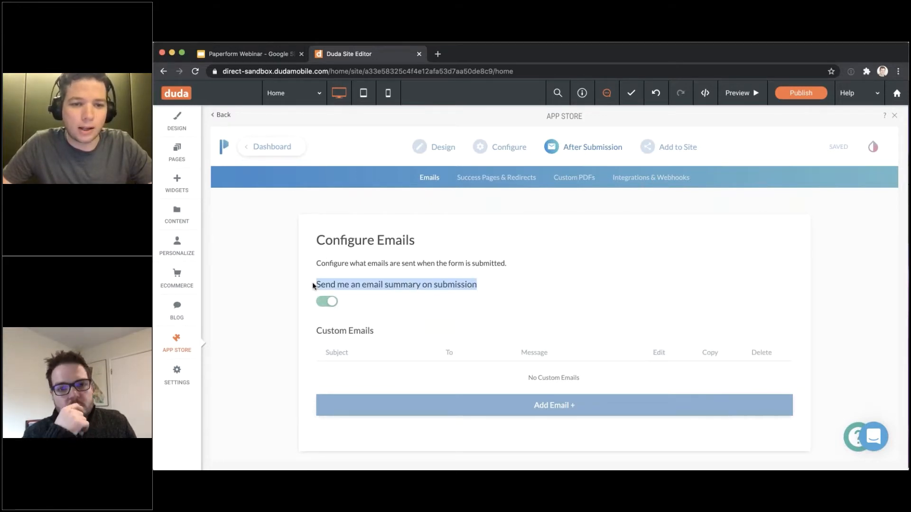
left_click(364, 286)
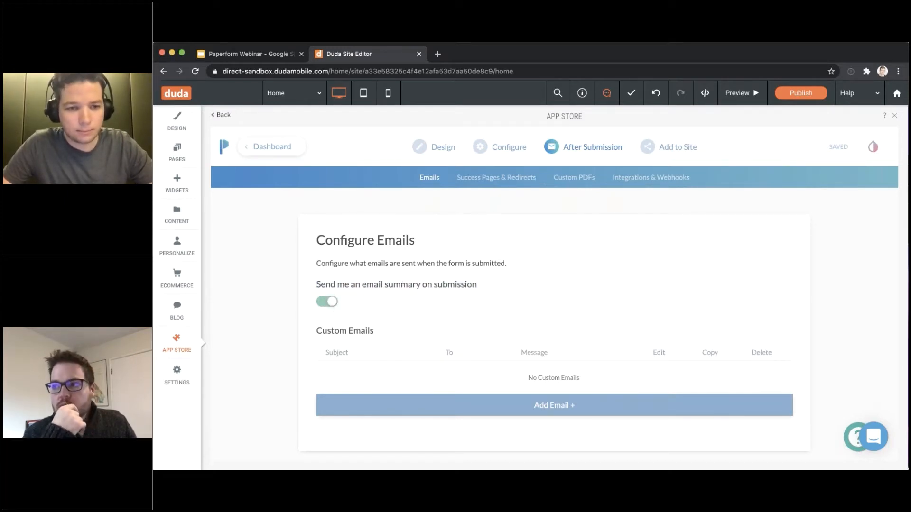
left_click(331, 302)
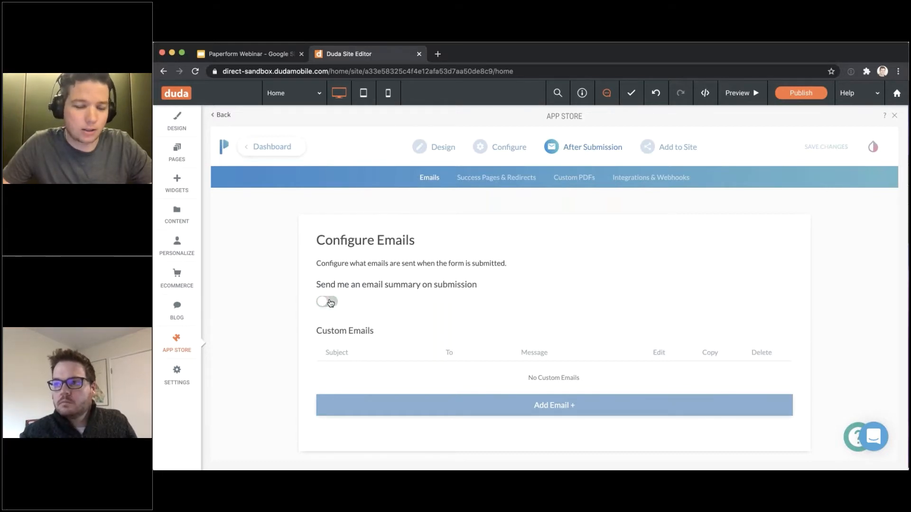
left_click(331, 302)
left_click(331, 302)
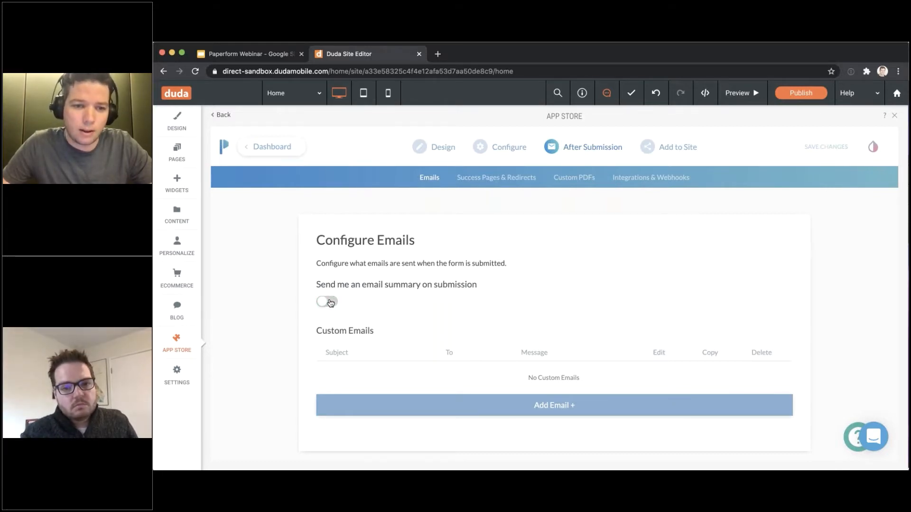
left_click(330, 302)
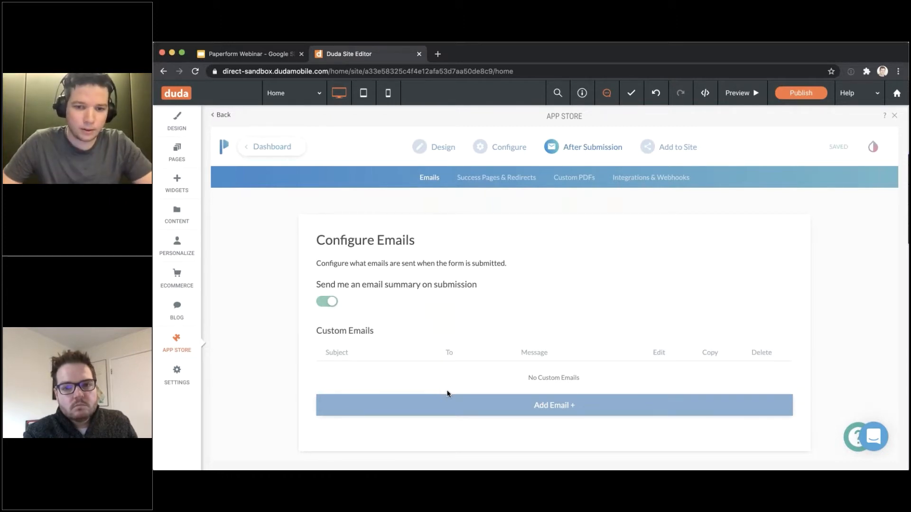
Start a new custom email sent to the email question's answer plus one additional address
left_click(471, 405)
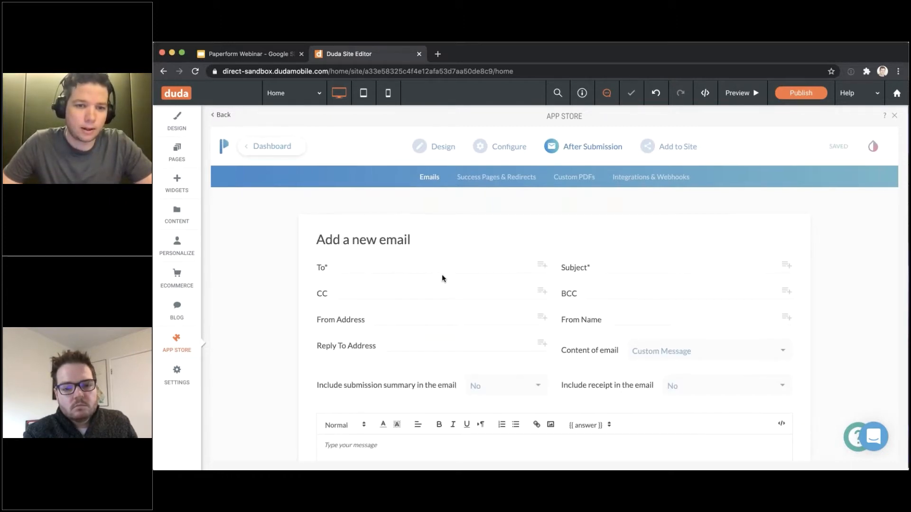
scroll(442, 274, "down", 1)
scroll(435, 244, "down", 1)
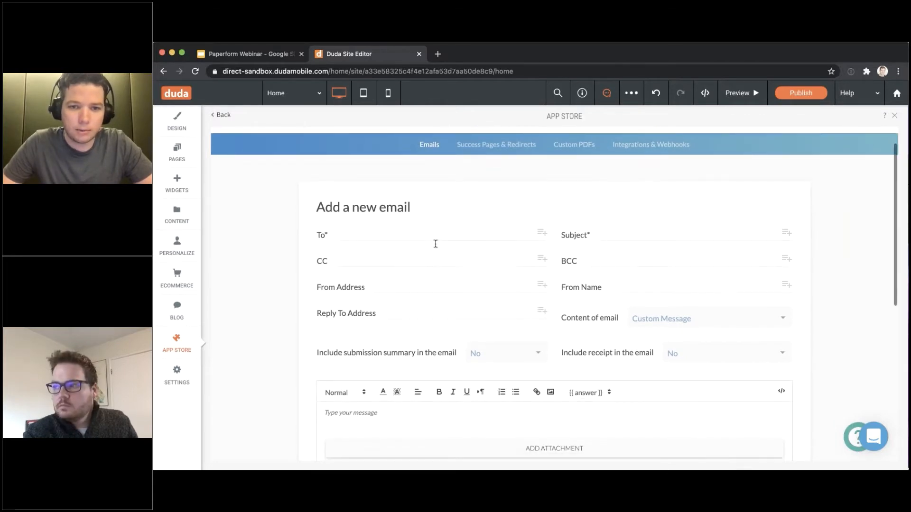
scroll(437, 242, "down", 2)
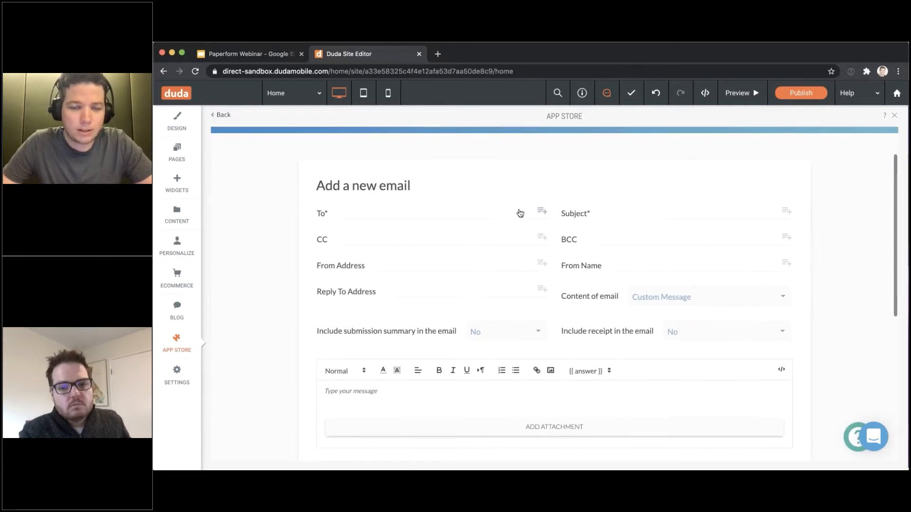
scroll(521, 214, "up", 2)
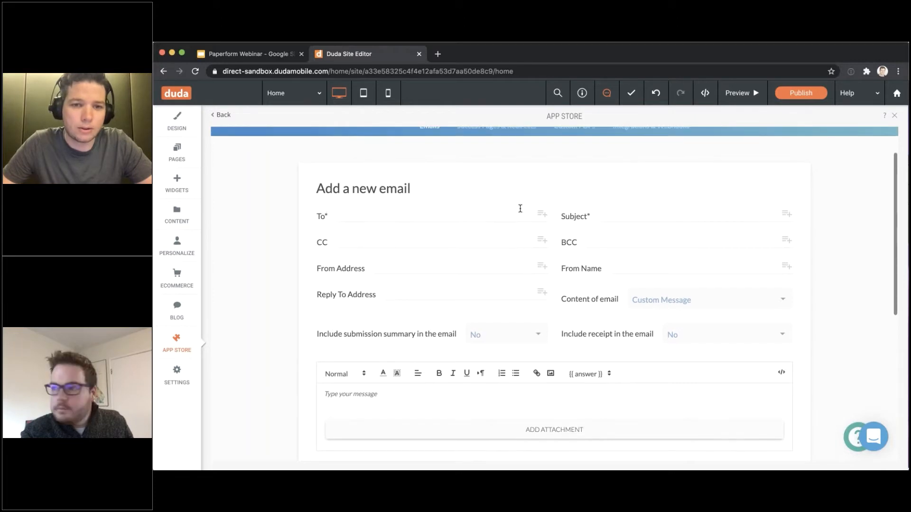
scroll(437, 156, "up", 2)
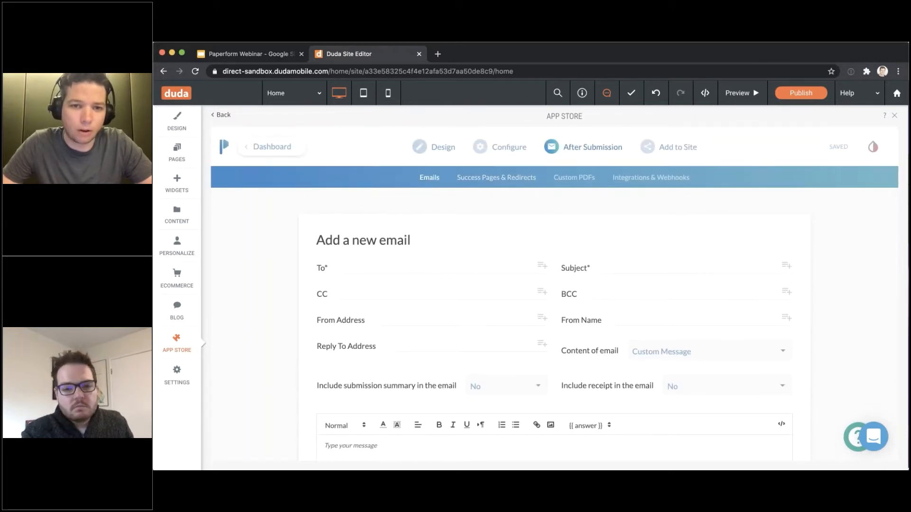
left_click(542, 267)
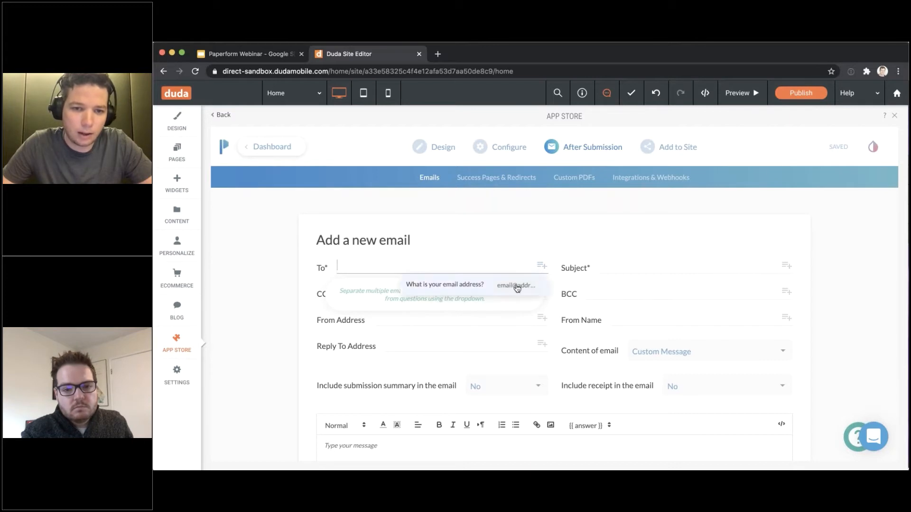
left_click(436, 287)
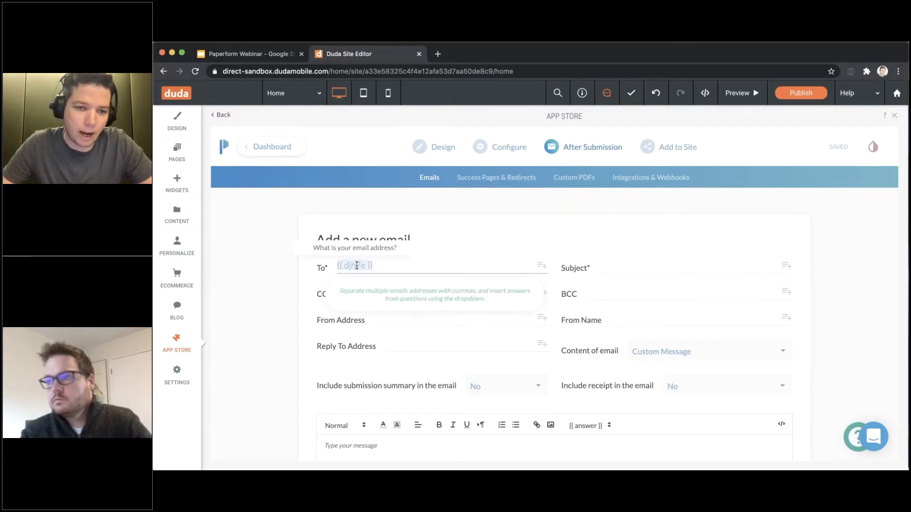
left_click(464, 245)
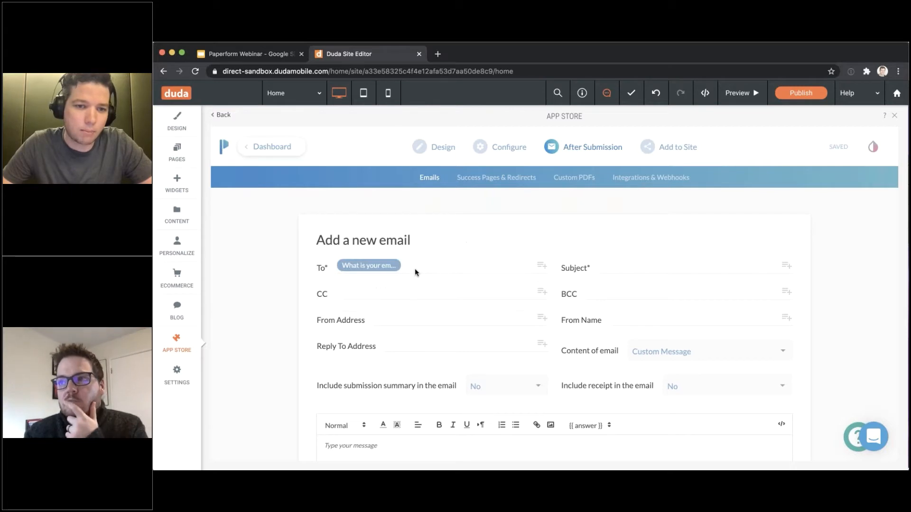
left_click(450, 268)
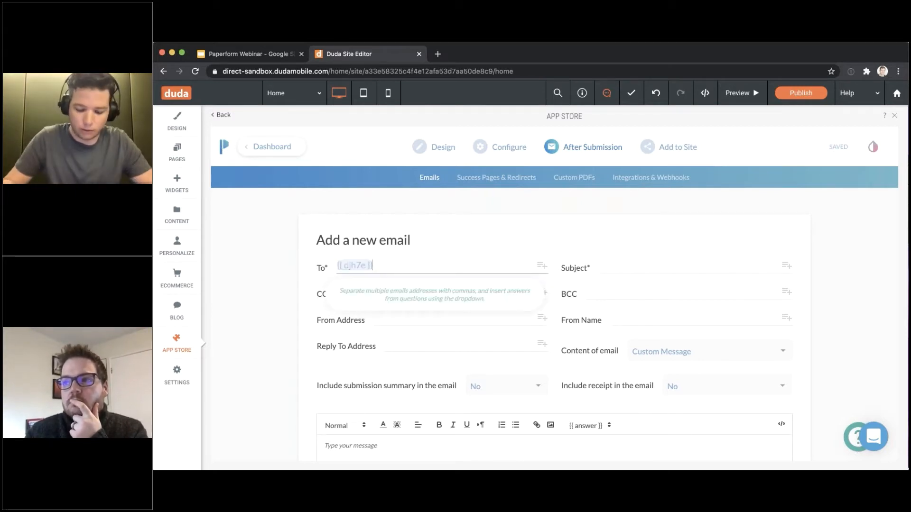
type(",")
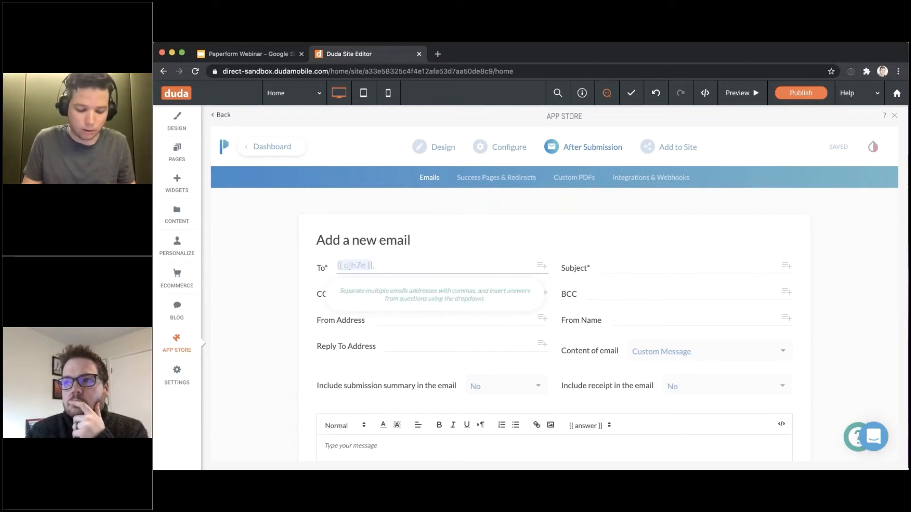
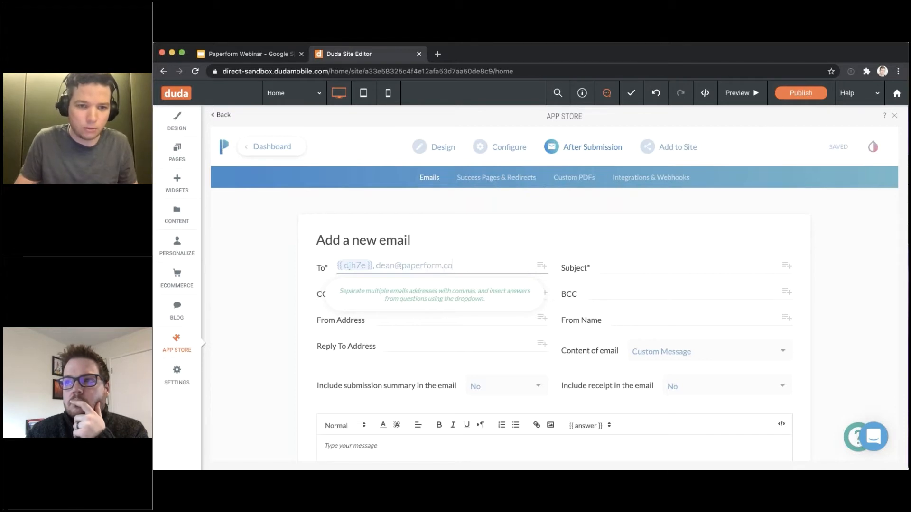
left_click(497, 215)
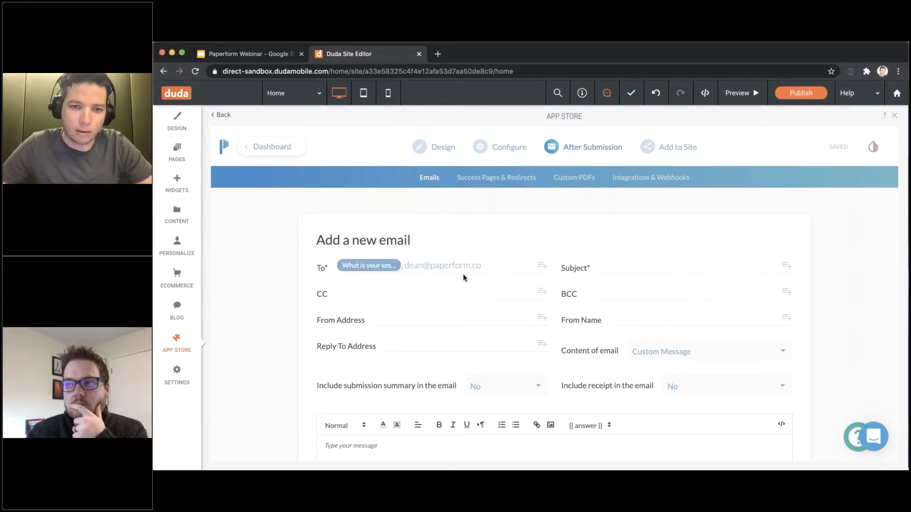
Set the email subject to 'We got your submission!'
left_click(639, 268)
type("We")
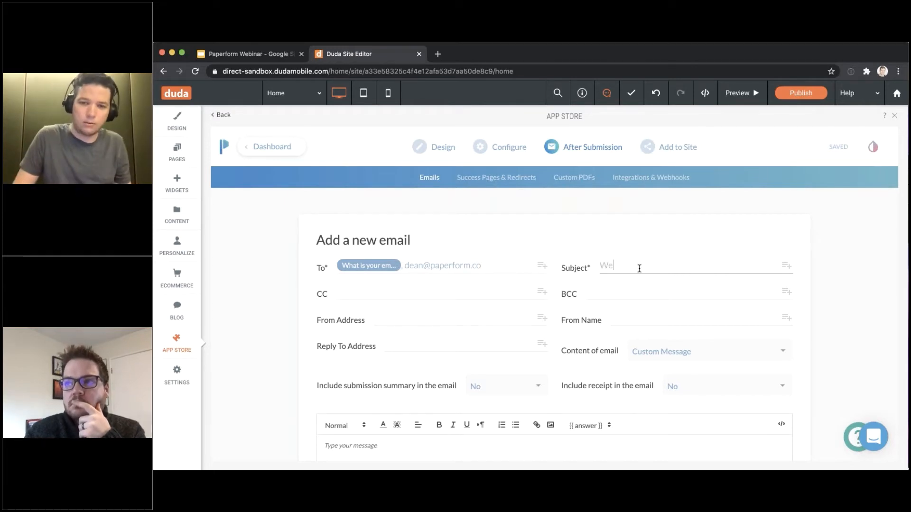
type(" got your c")
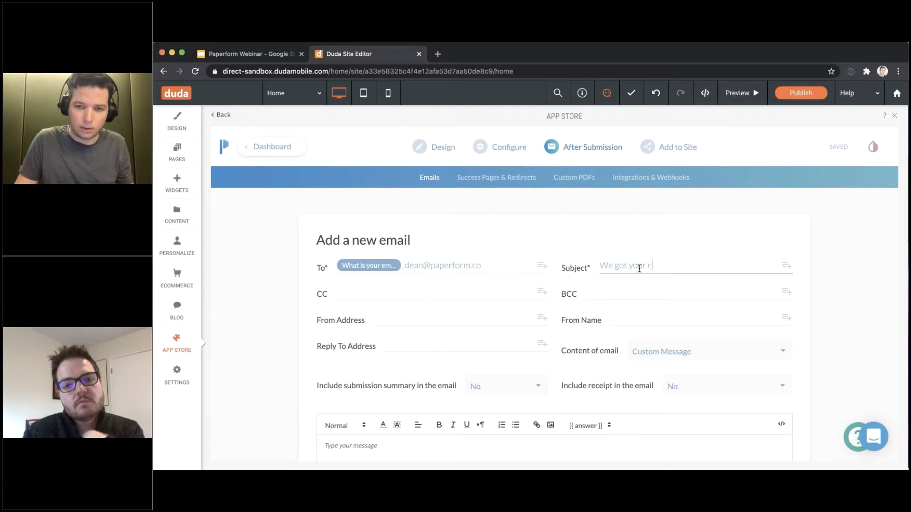
key("BackSpace")
type("submission!")
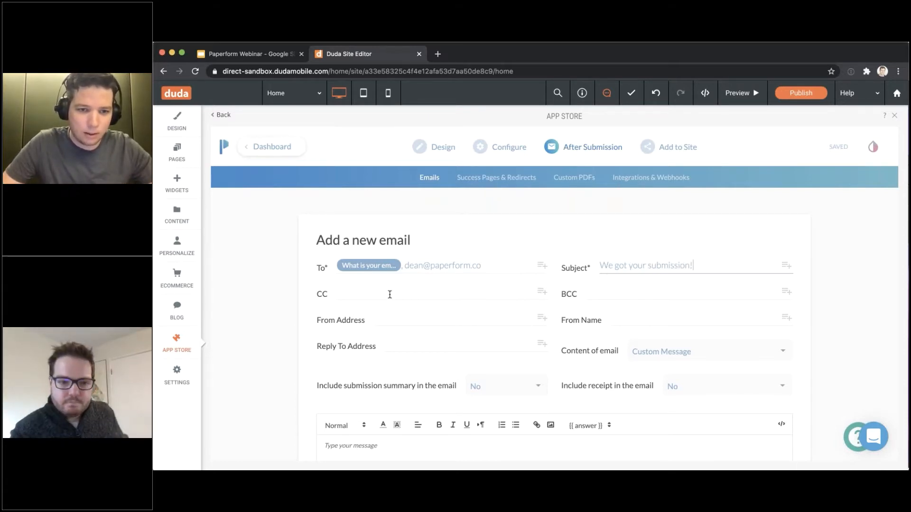
scroll(389, 295, "down", 1)
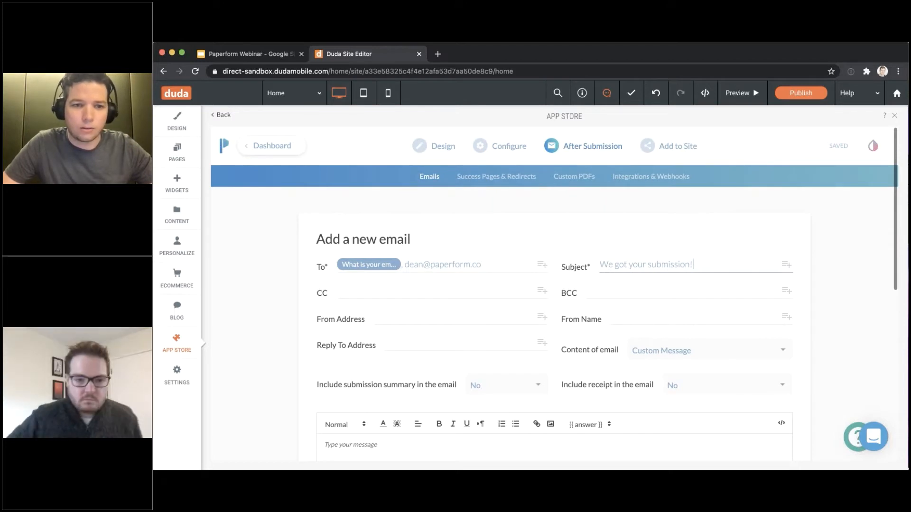
scroll(392, 297, "down", 3)
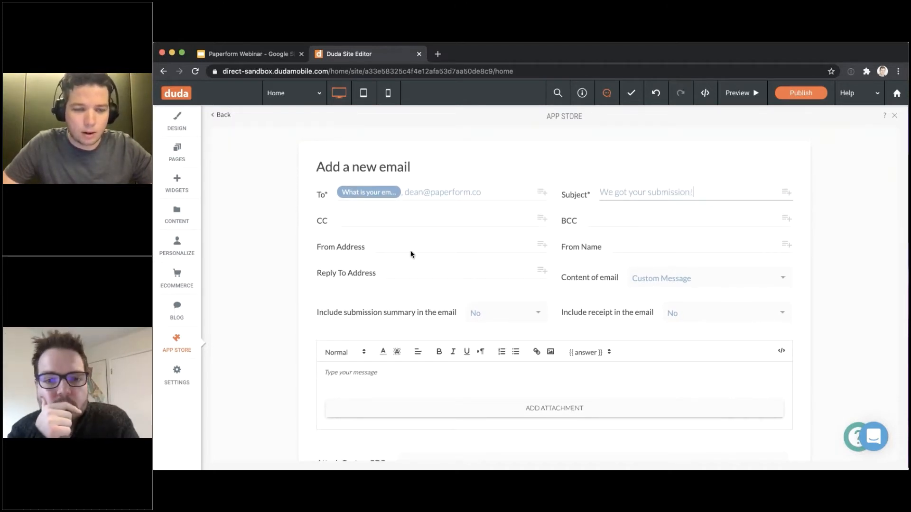
Fill in the sender's name in From Name and a reply-to address
left_click(422, 244)
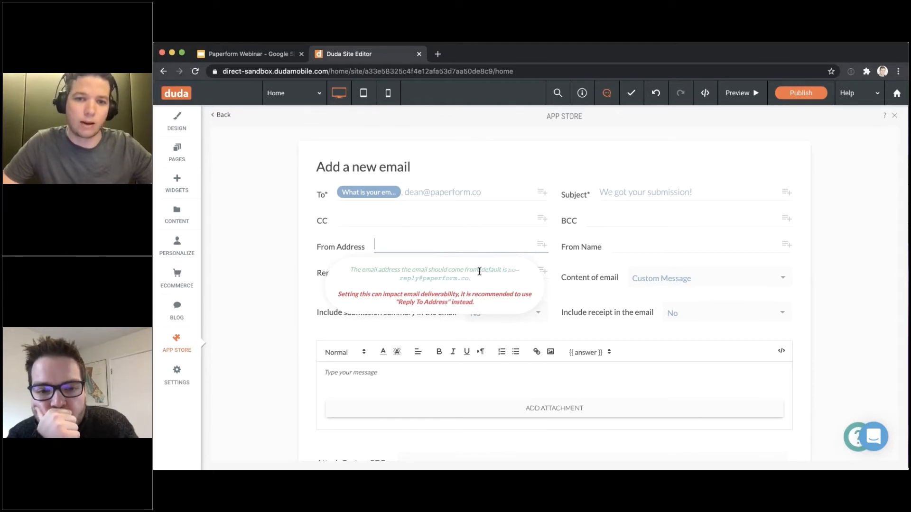
left_click(635, 245)
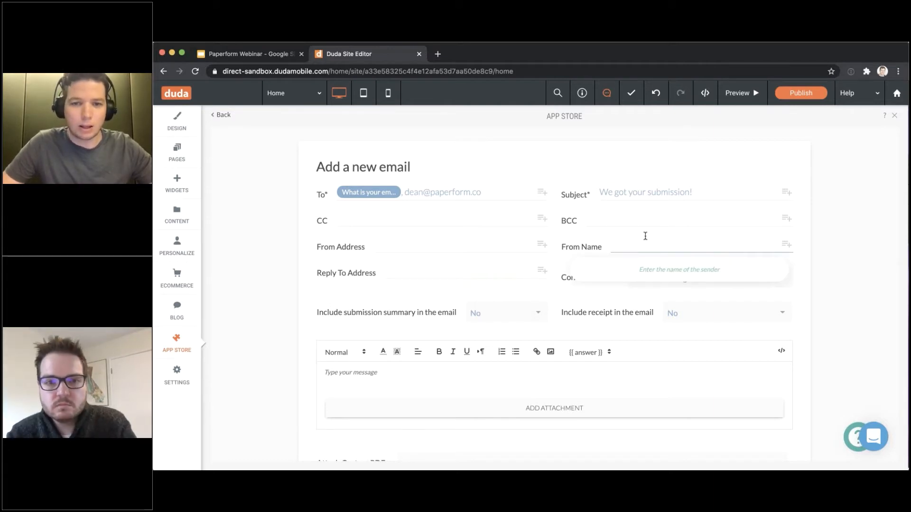
type("Bi")
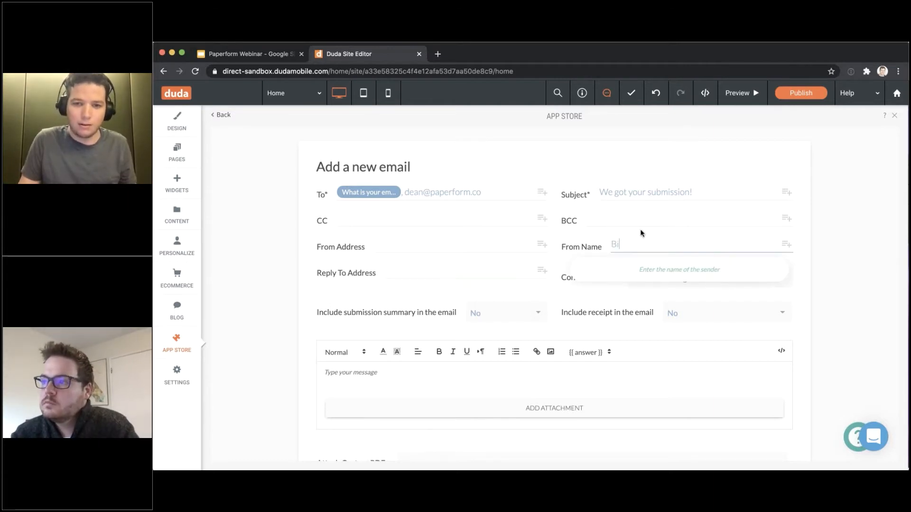
type("ll")
key("Tab")
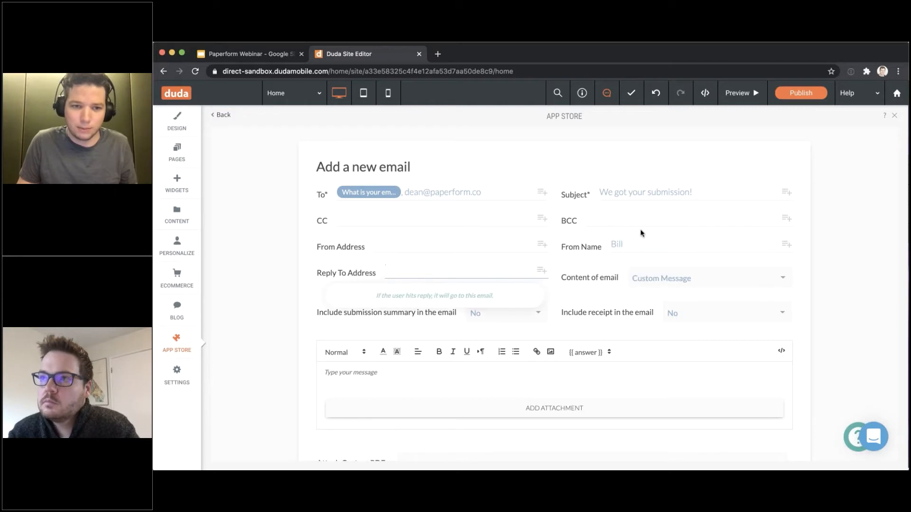
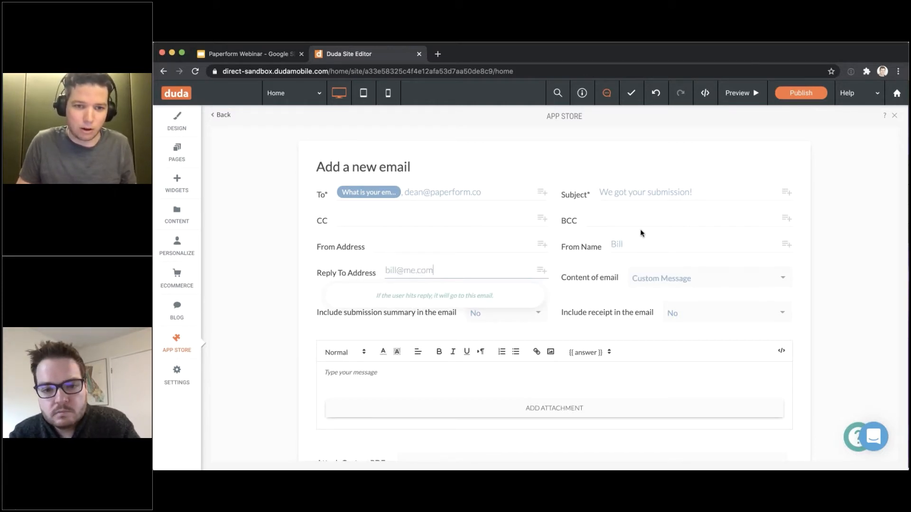
left_click(816, 258)
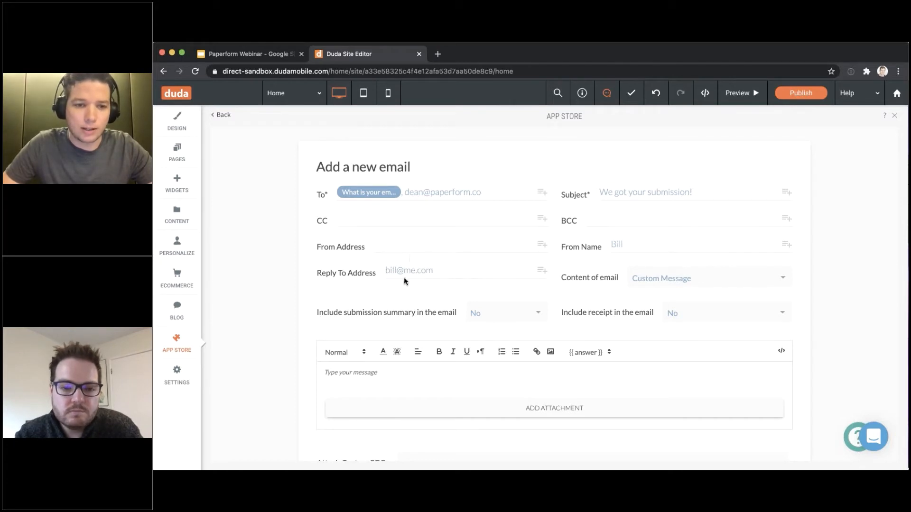
left_click_drag(385, 271, 495, 271)
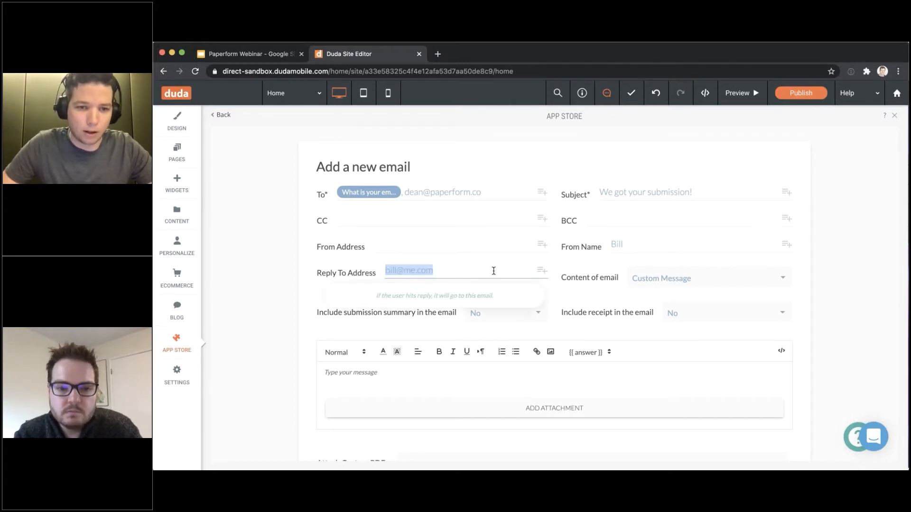
left_click(494, 270)
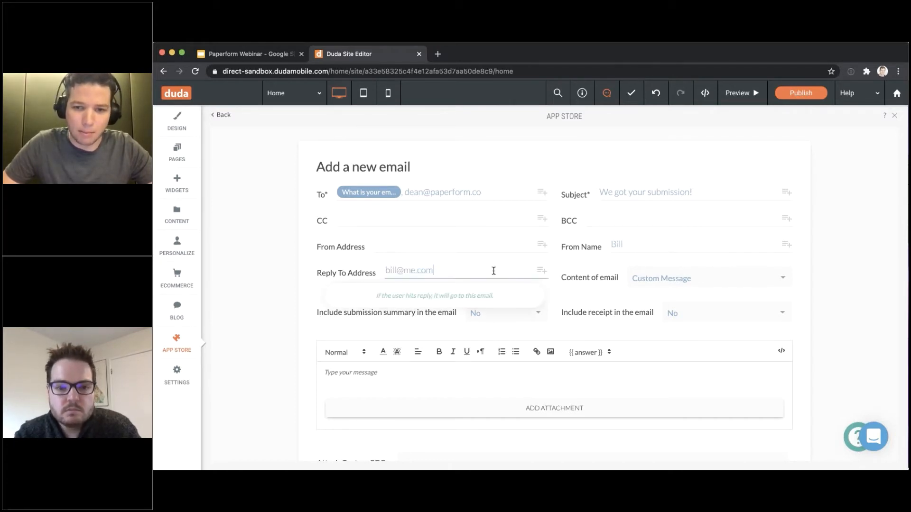
left_click(885, 354)
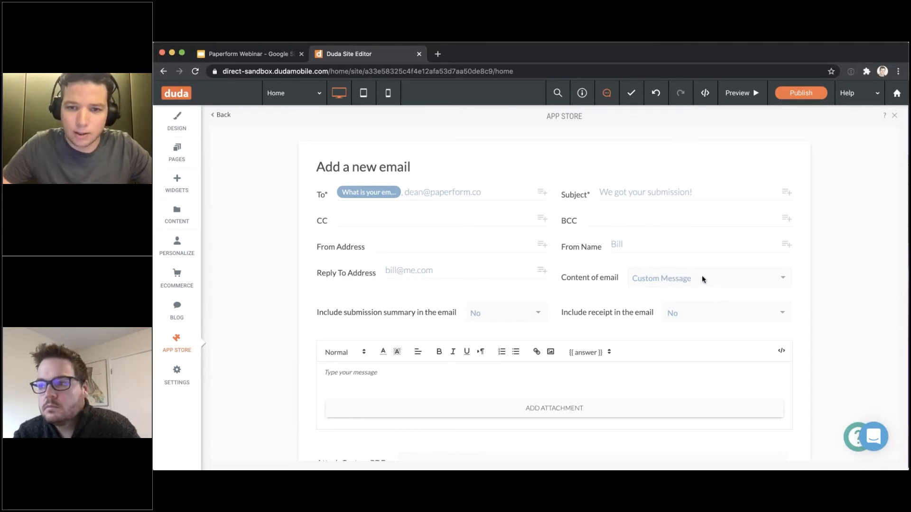
Scroll through the new email form and place the cursor in the message body
scroll(403, 332, "down", 2)
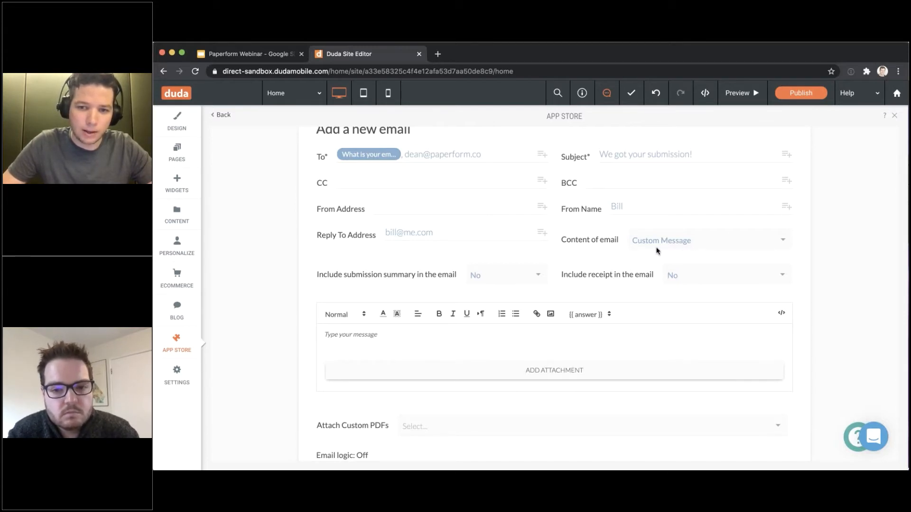
scroll(657, 251, "up", 1)
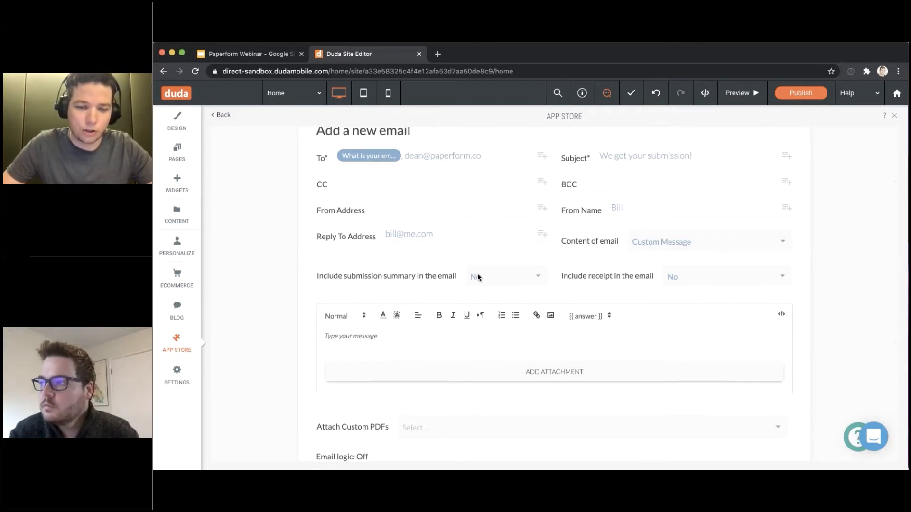
scroll(476, 269, "up", 1)
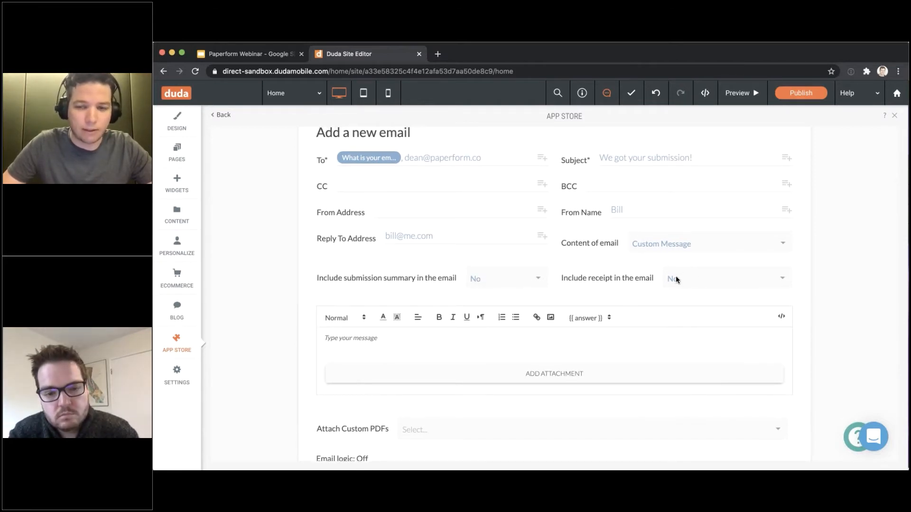
scroll(686, 282, "down", 1)
left_click(359, 340)
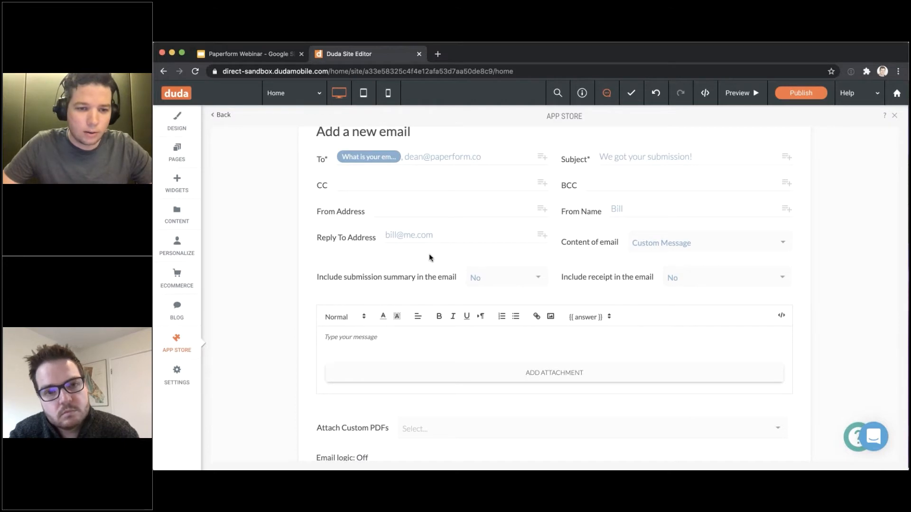
Write 'Hi' with the name answer tag, then thank them and promise a reply within 2 days
type("Hi")
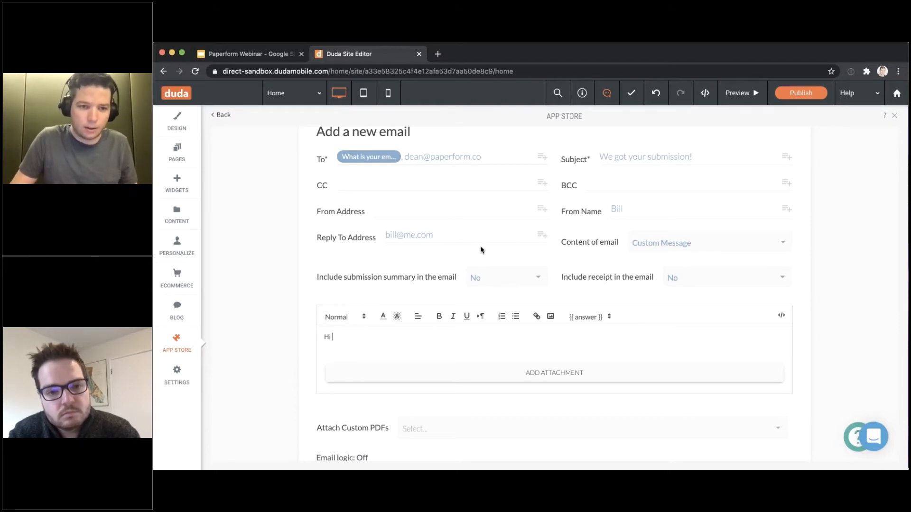
left_click(588, 317)
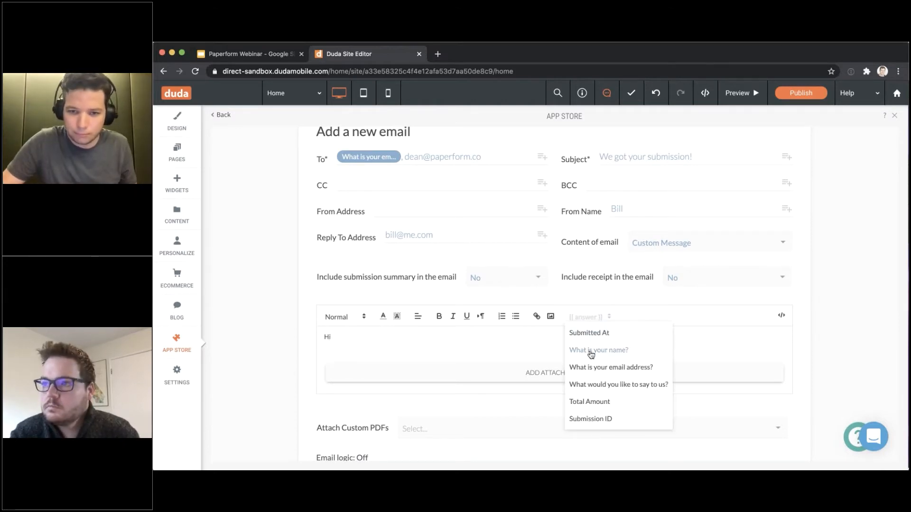
left_click(590, 351)
type(",")
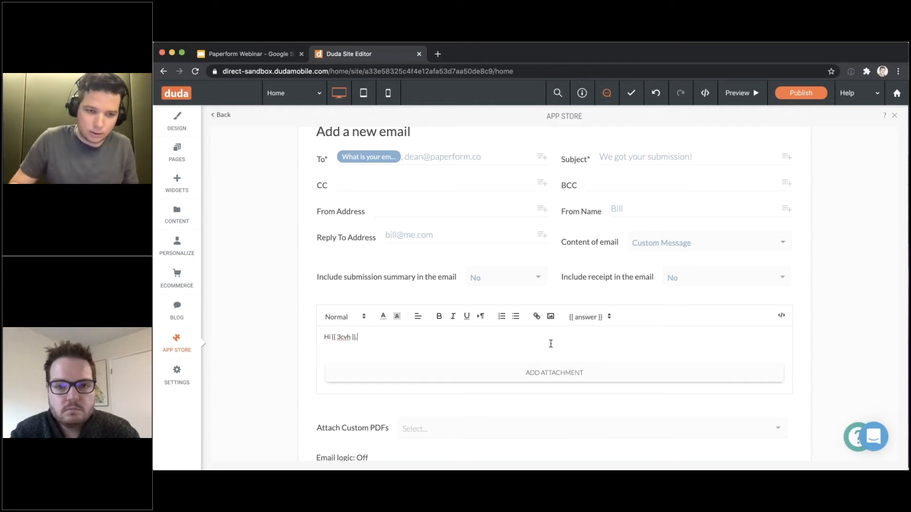
key("Return")
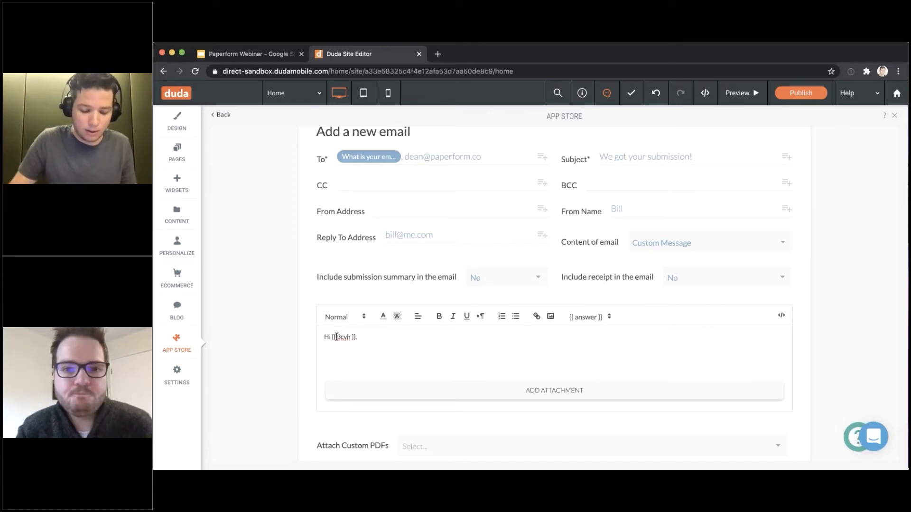
type("hanks for reachi")
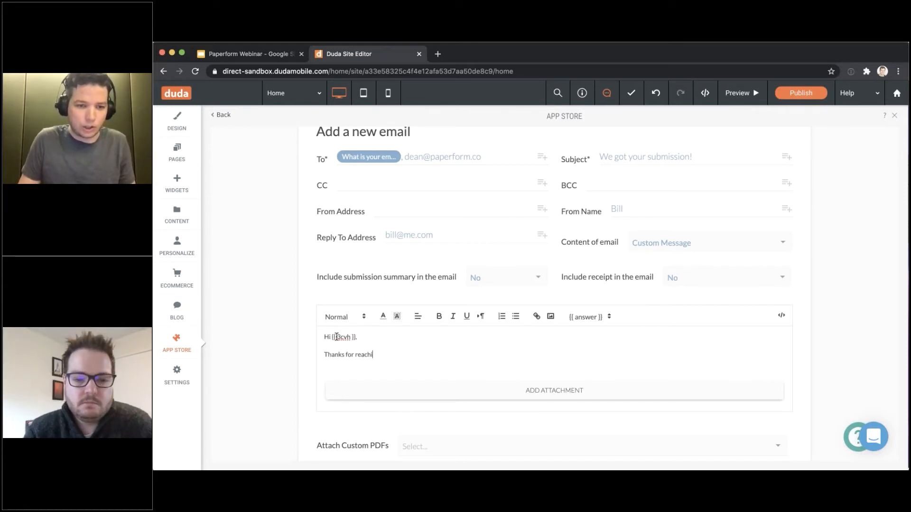
type("ng out, we")
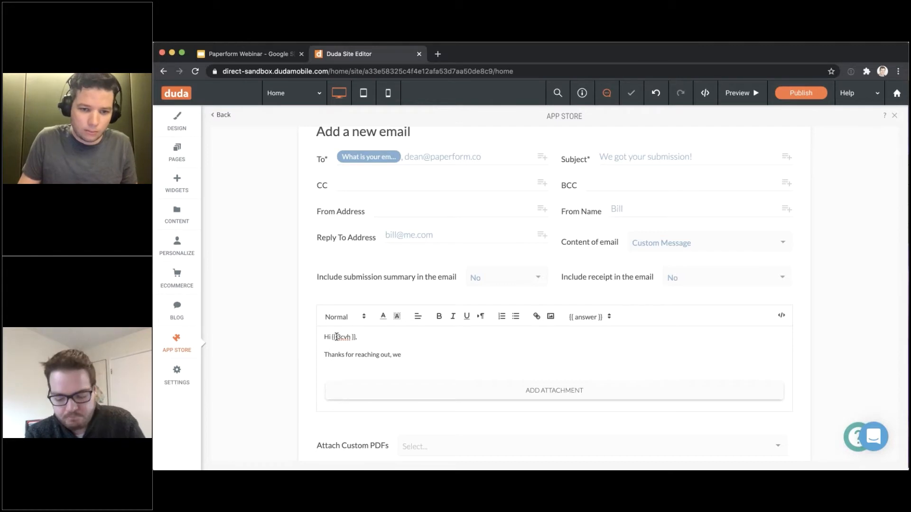
type("'ll get back t")
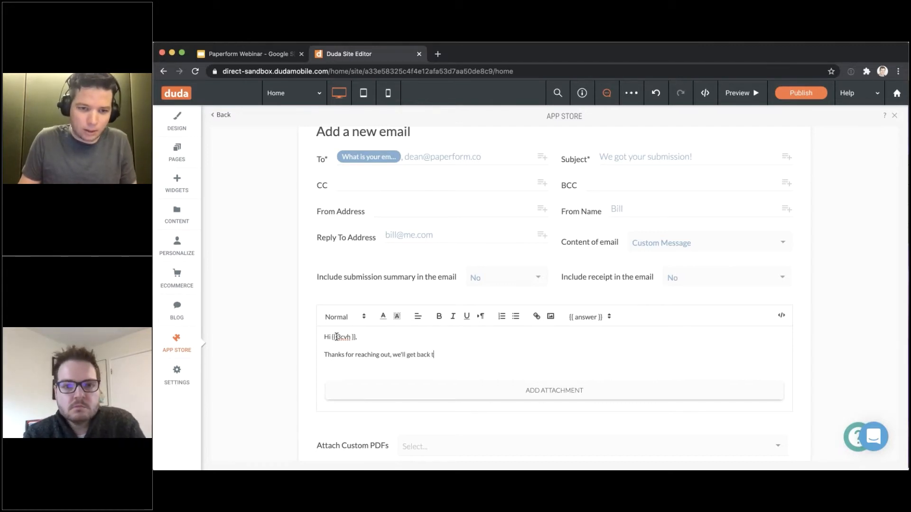
type("o you in the next")
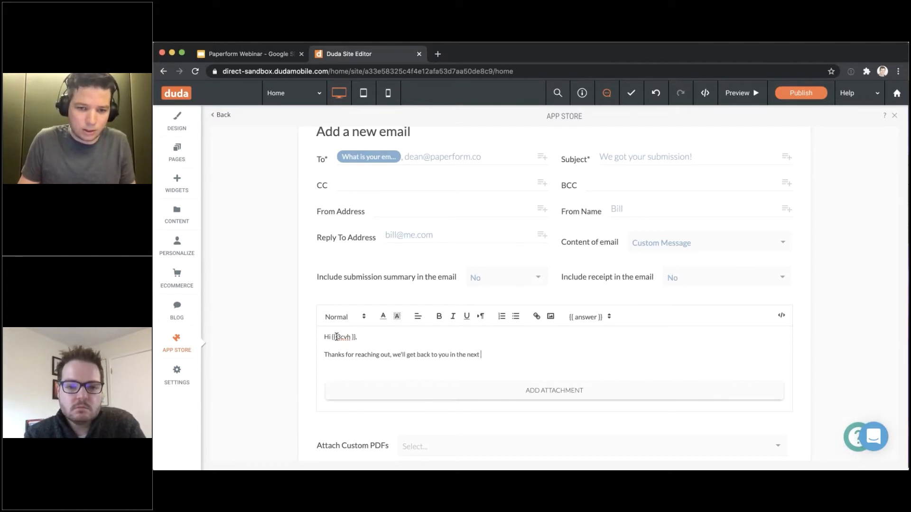
type(" 2")
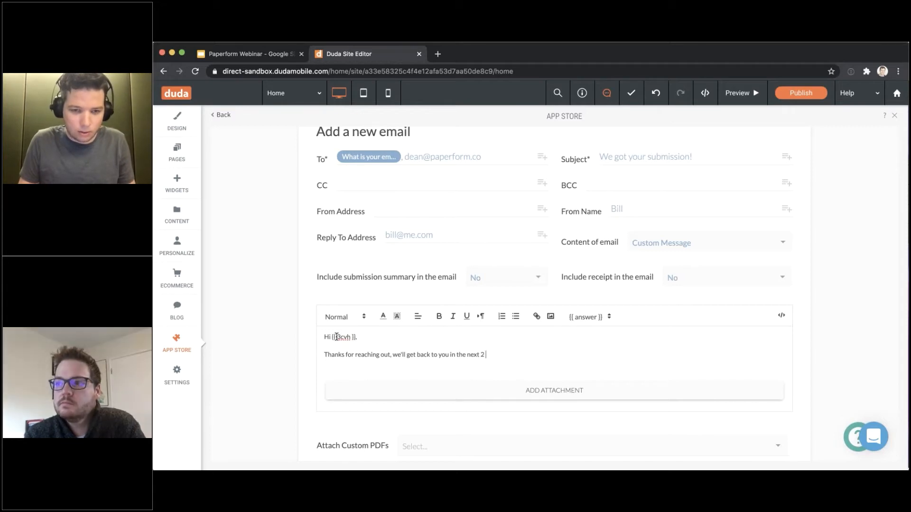
type(" days.")
Add the sign-off 'Thanks!' and a signature with the sender's name, leaving Email logic off
key("Return")
key("Return")
type("Thanks!")
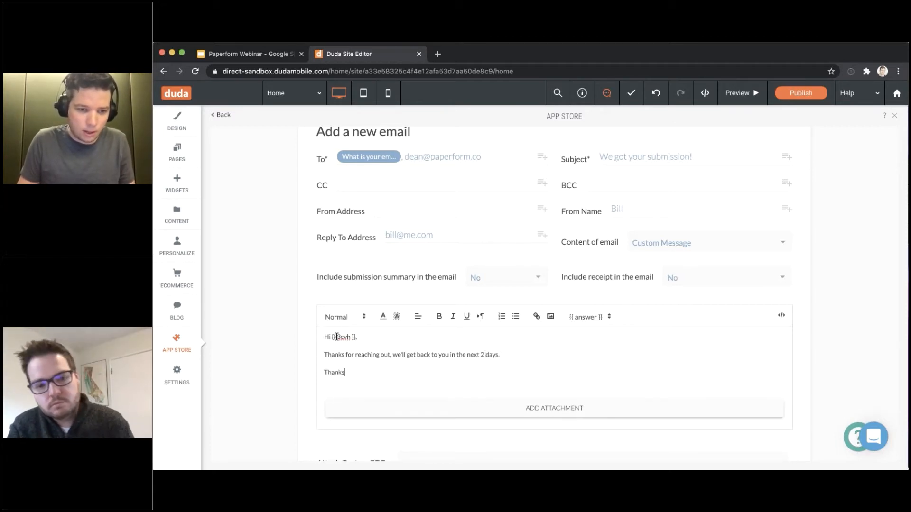
key("Return")
key("Return")
type("Bill.")
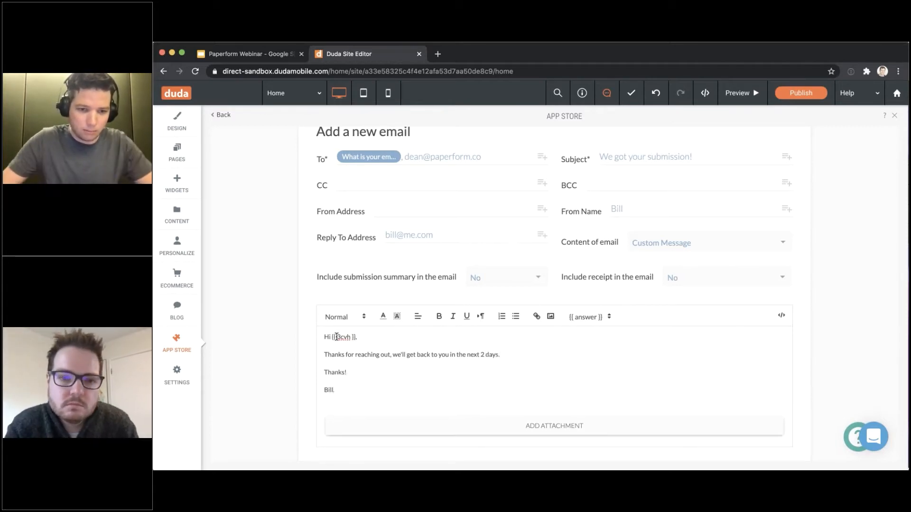
scroll(339, 338, "down", 1)
scroll(341, 340, "down", 4)
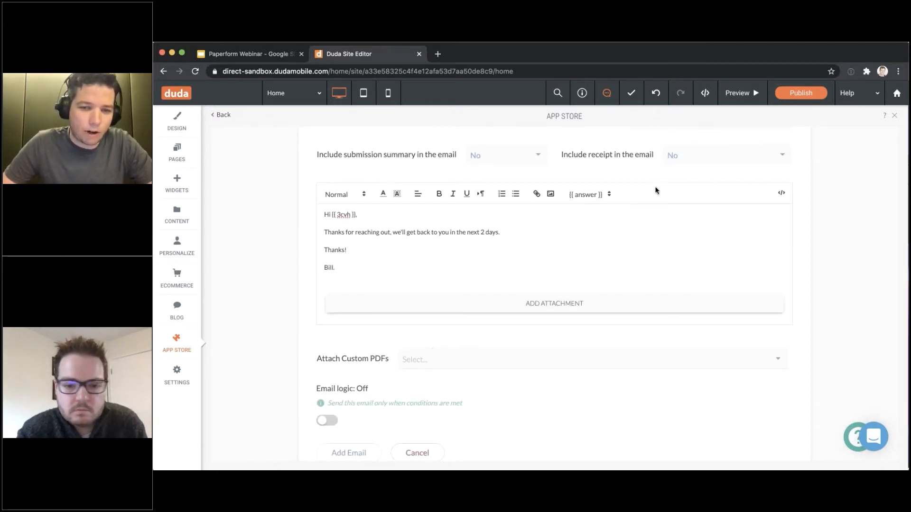
scroll(368, 378, "down", 2)
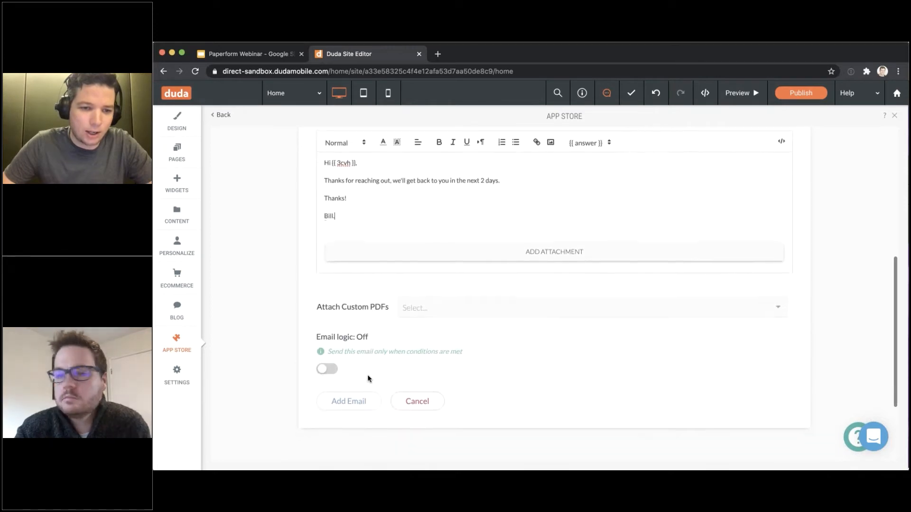
mouse_move(313, 334)
left_mouse_down()
mouse_move(386, 337)
mouse_move(324, 335)
left_mouse_up()
left_click(376, 334)
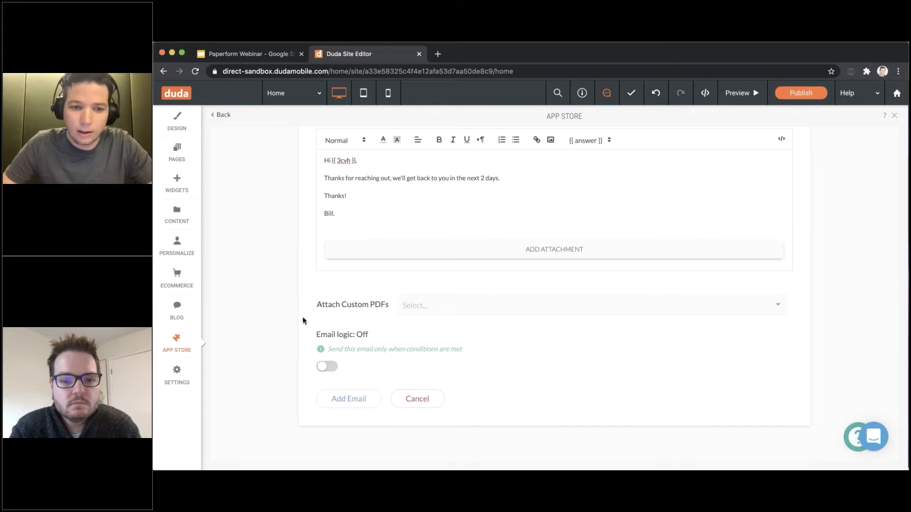
Add the 'We got your submission!' email, then copy form ID t1garslm from Add to Site
left_click(349, 400)
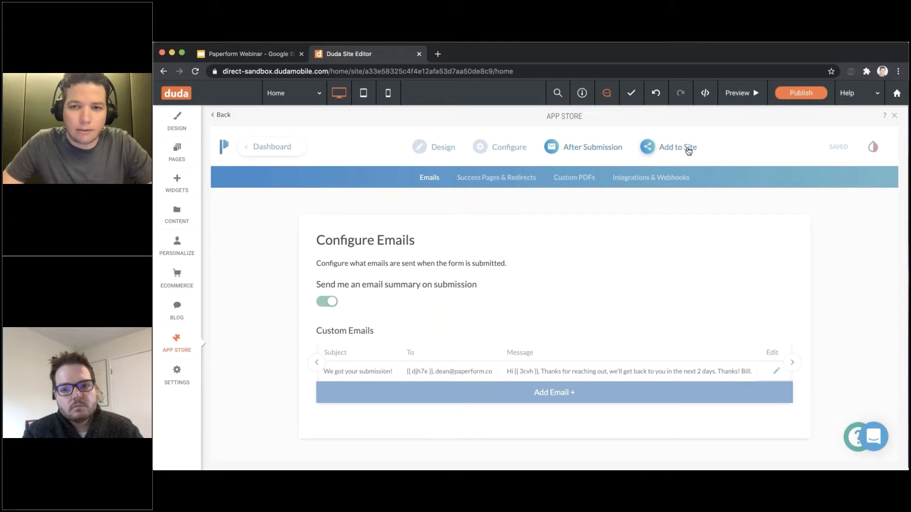
left_click(691, 151)
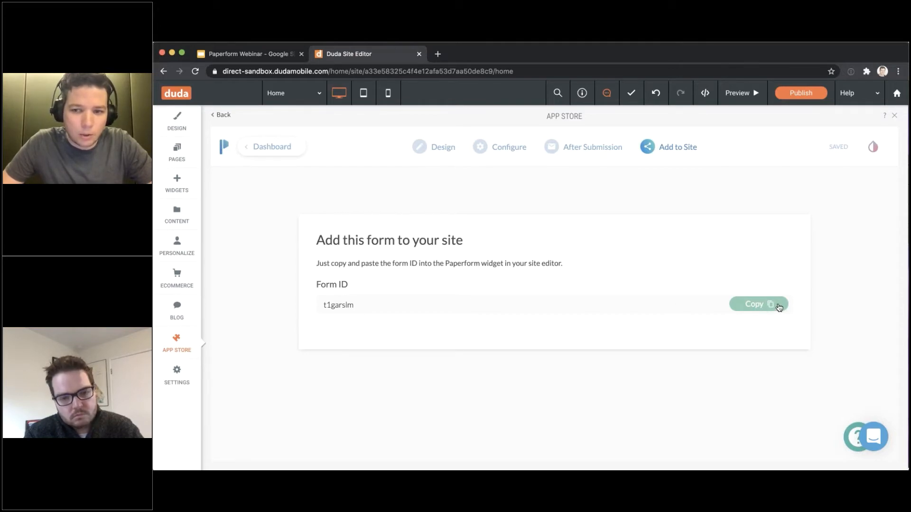
left_click(744, 305)
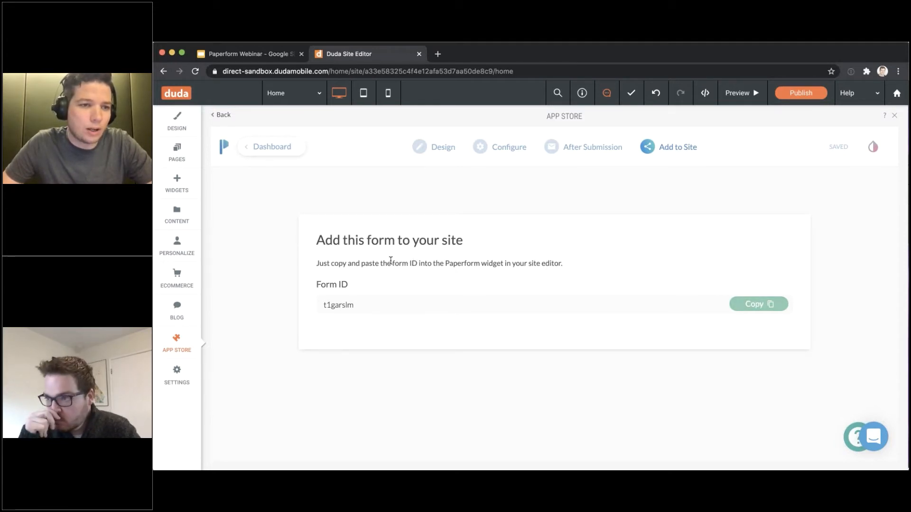
Drop a Paperform widget below the Register heading and apply form ID t1garslm
left_click(174, 185)
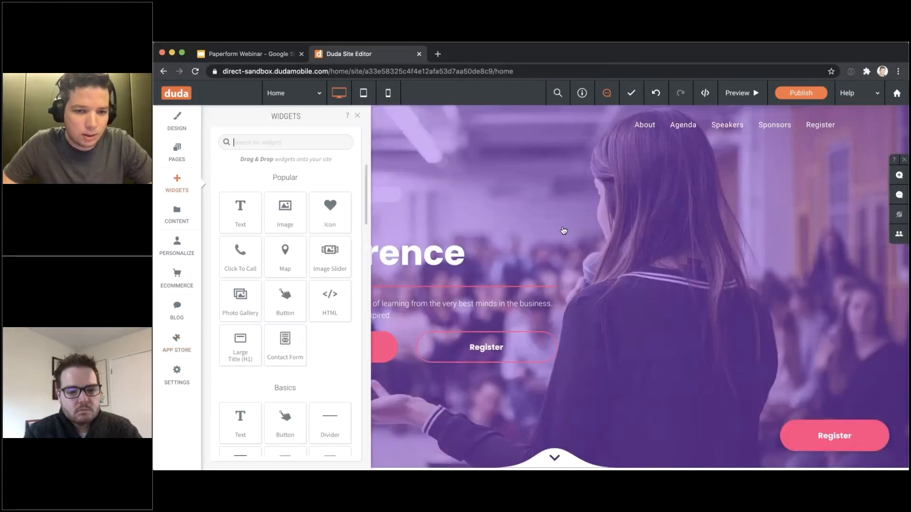
scroll(596, 237, "down", 5)
scroll(597, 235, "down", 20)
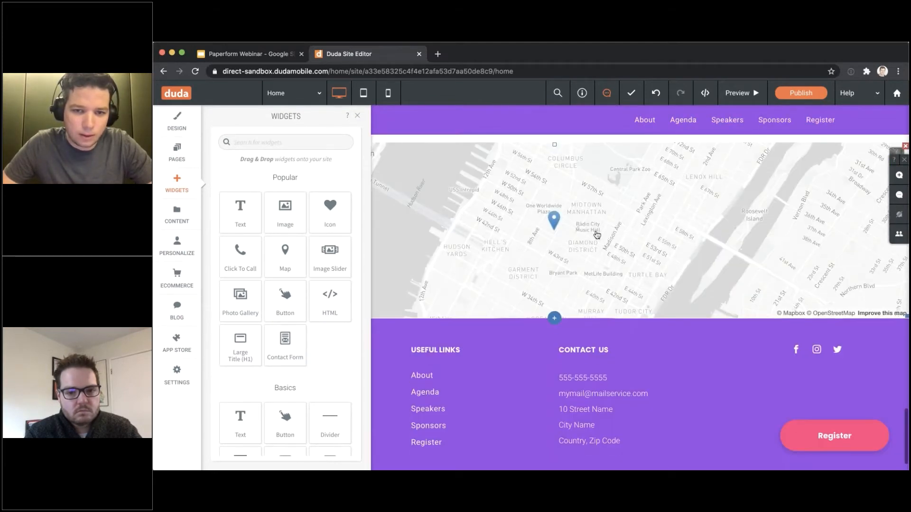
scroll(596, 235, "up", 8)
scroll(596, 235, "down", 2)
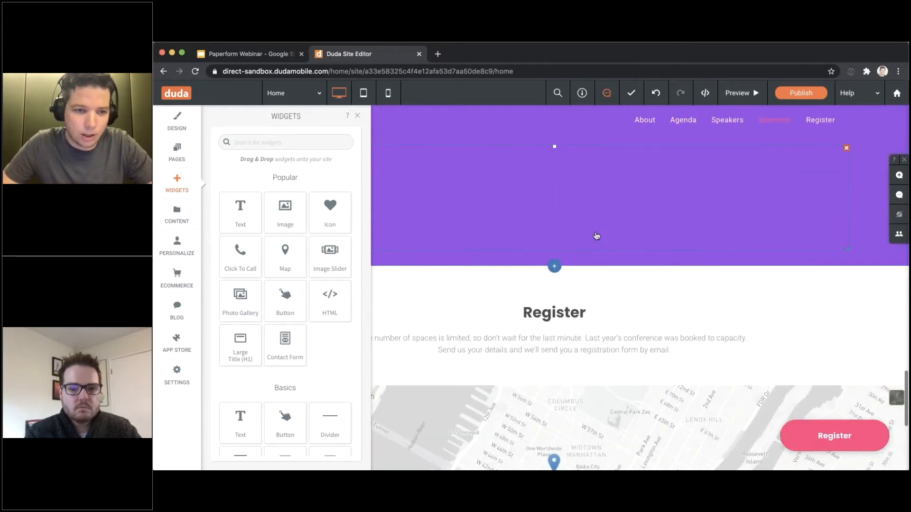
scroll(596, 236, "down", 3)
scroll(330, 295, "down", 5)
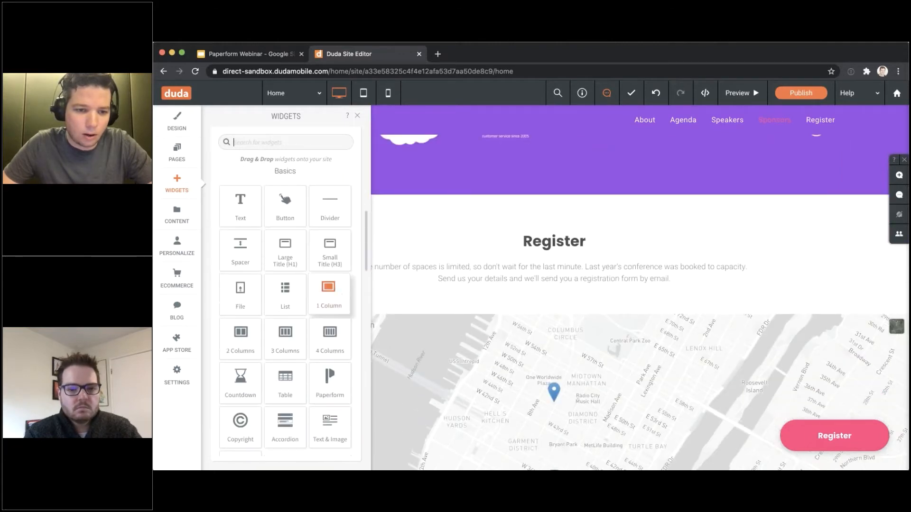
left_click_drag(327, 351, 554, 309)
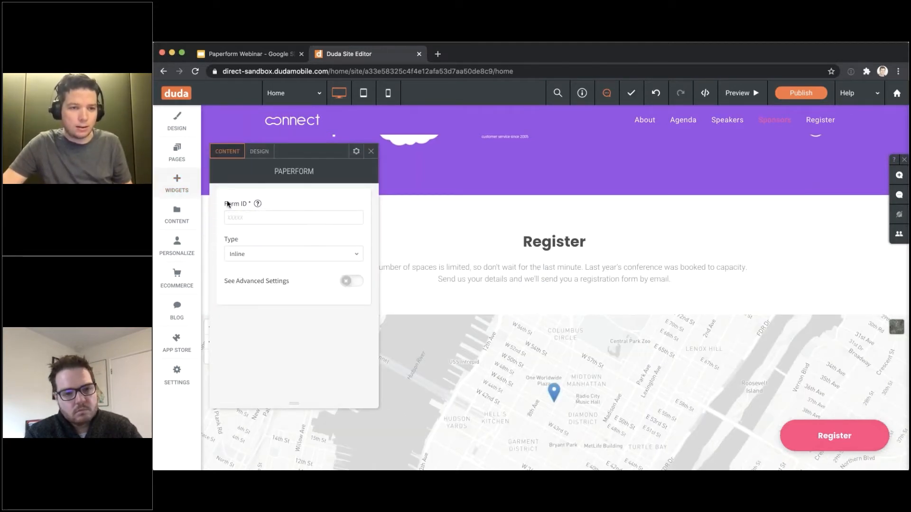
mouse_move(257, 203)
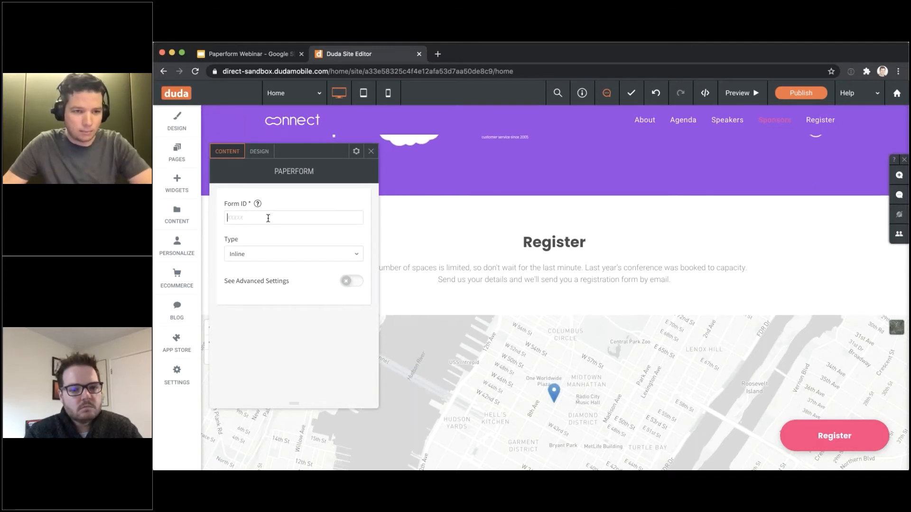
type("t1garslm")
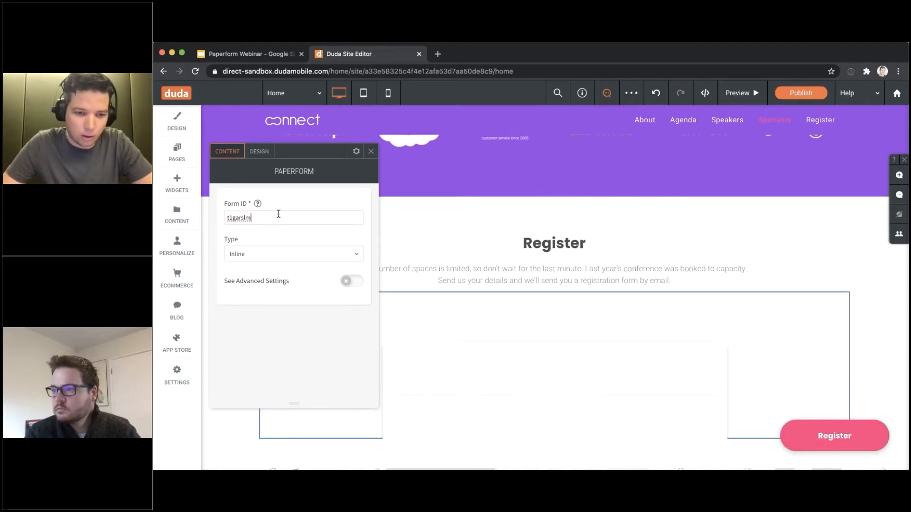
scroll(444, 212, "down", 3)
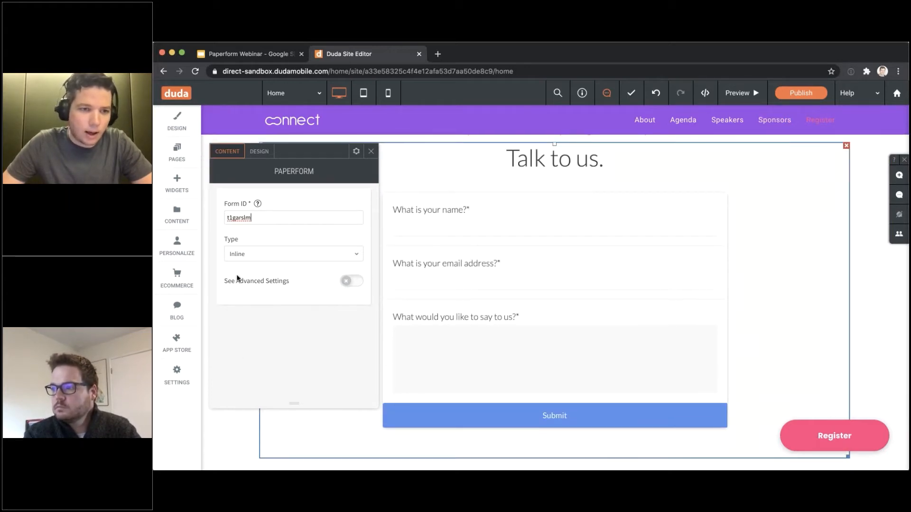
left_click(252, 284)
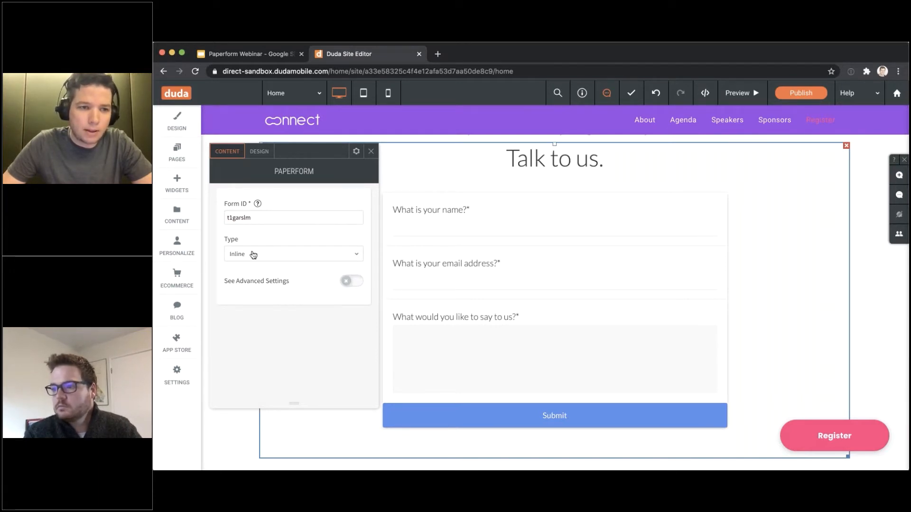
Try the Popup button display type, then set the form back to Inline and preview
scroll(554, 304, "up", 1)
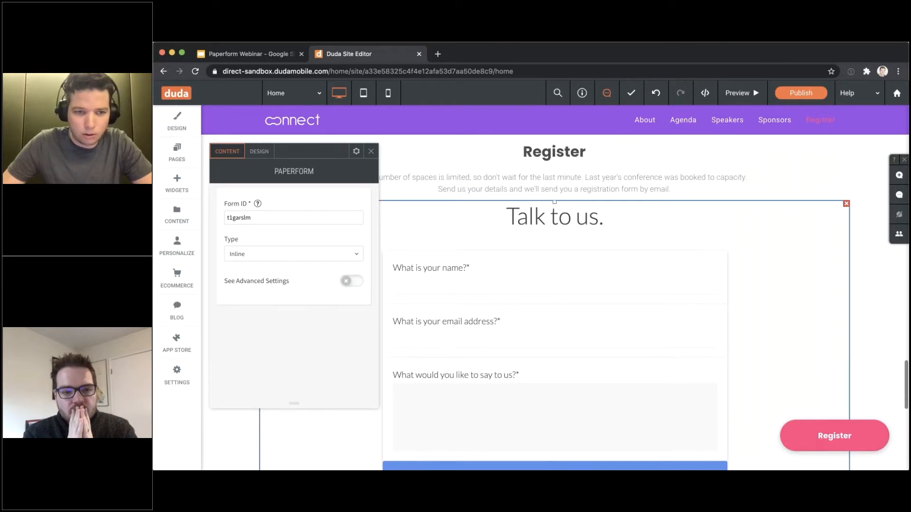
scroll(633, 272, "up", 1)
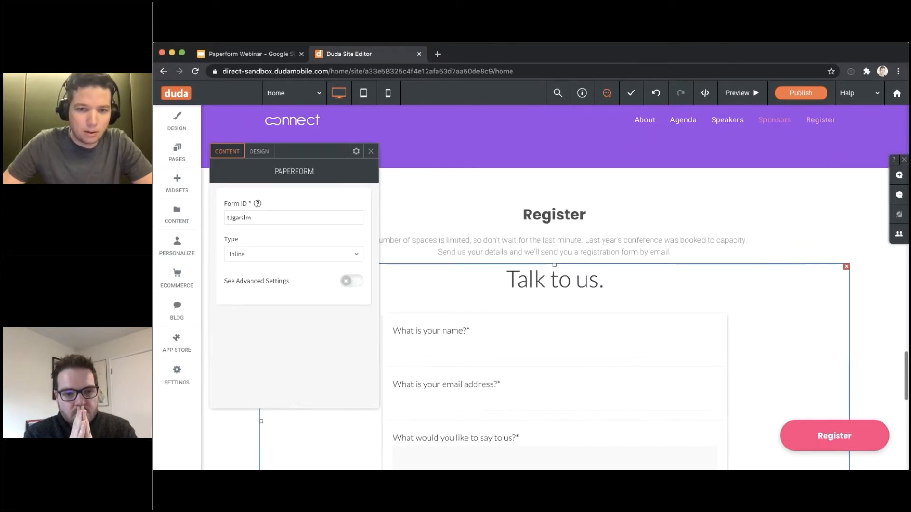
left_click(313, 254)
left_click(287, 285)
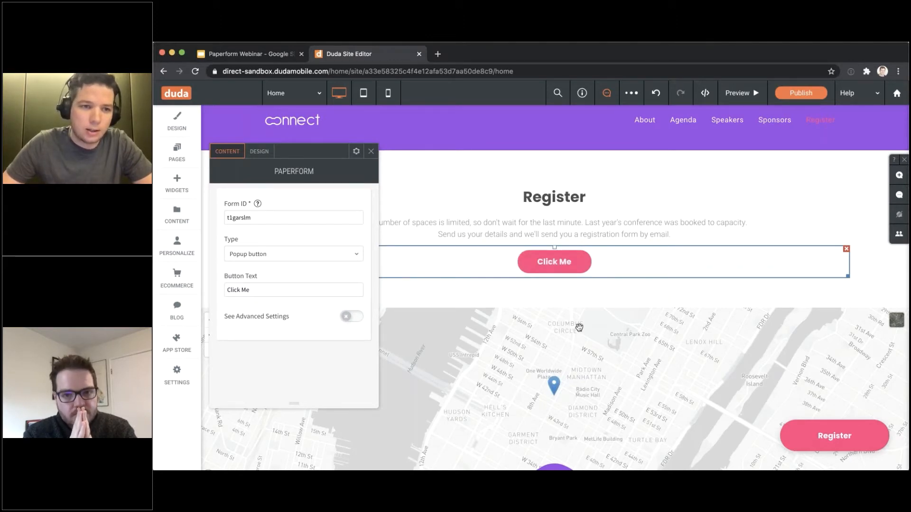
left_click(275, 258)
left_click(266, 269)
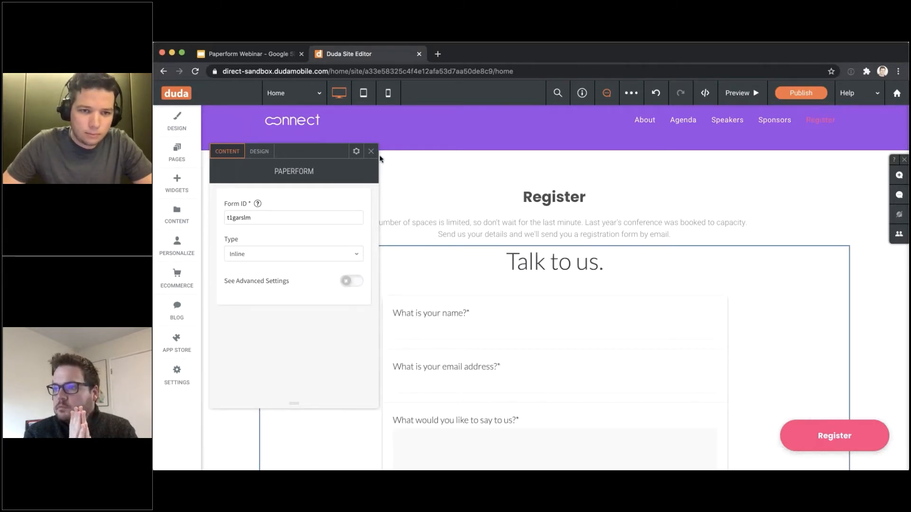
left_click(740, 93)
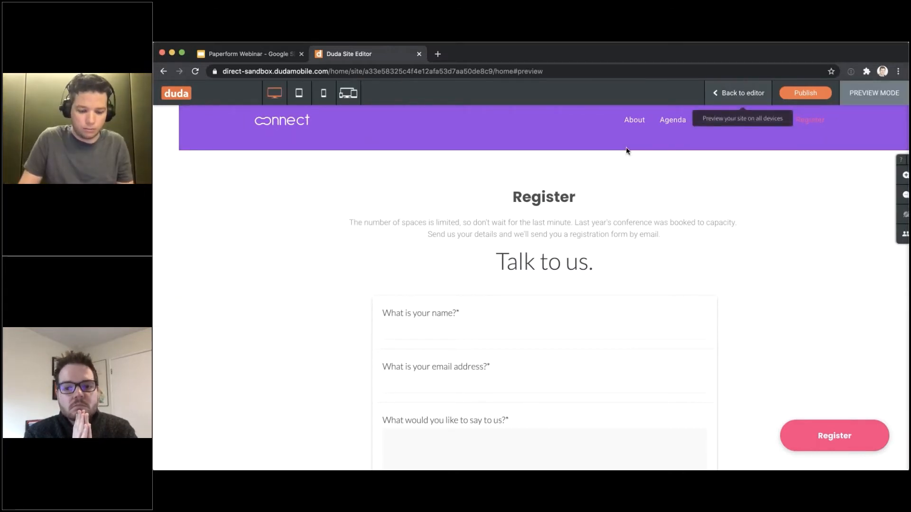
Fill the preview form with a name, an email address and 'I really like your forms!'
left_click(445, 323)
type("Dean")
scroll(451, 317, "down", 1)
key("Tab")
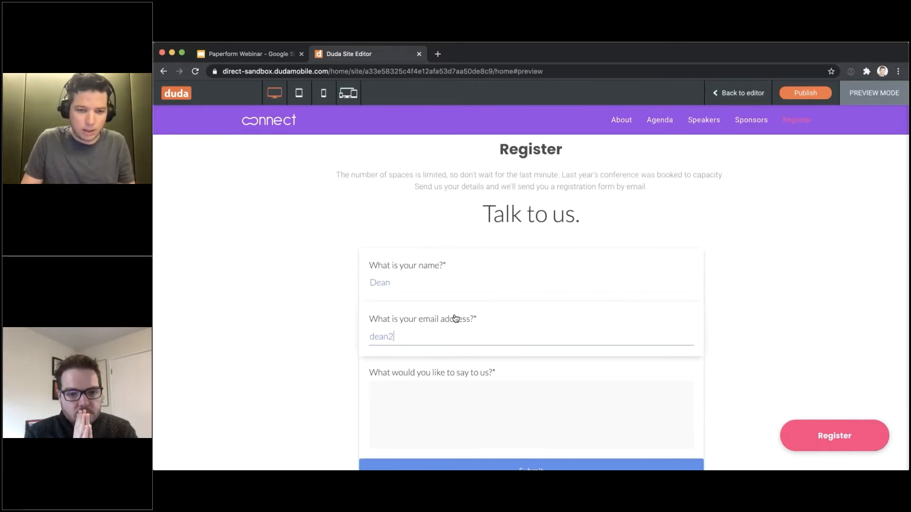
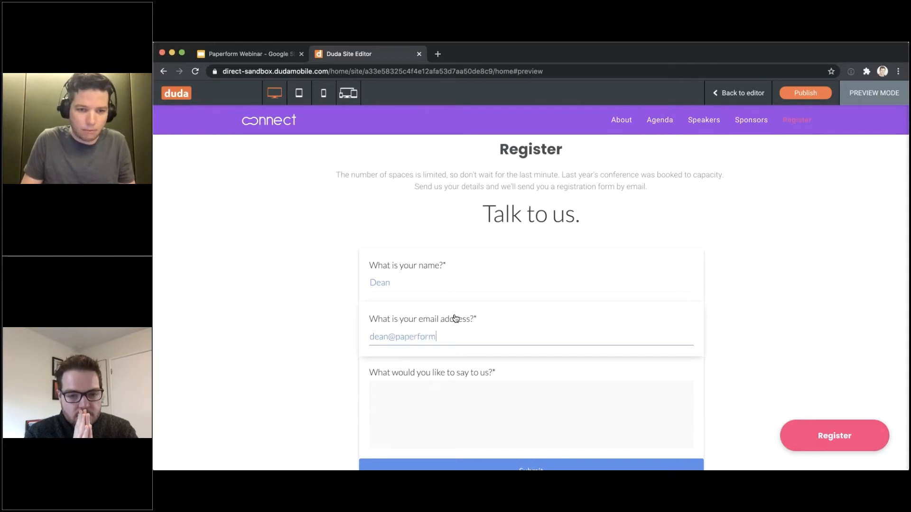
key("Tab")
type("I")
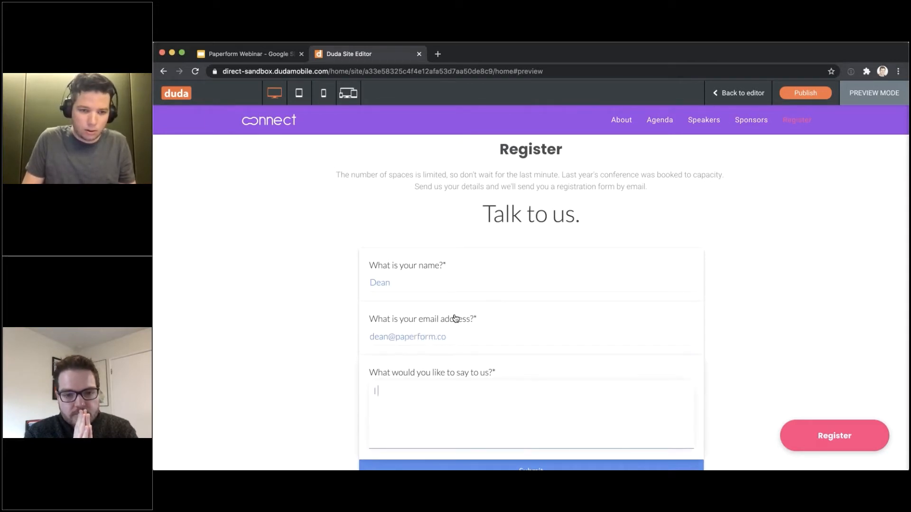
type(" really like your forms!")
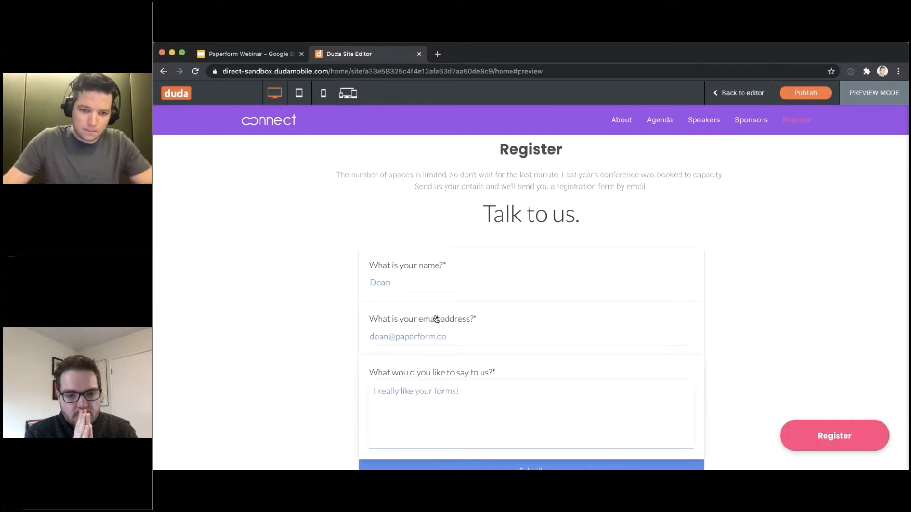
Submit the test entry, see Submission successful, and return to the editor
scroll(469, 380, "down", 2)
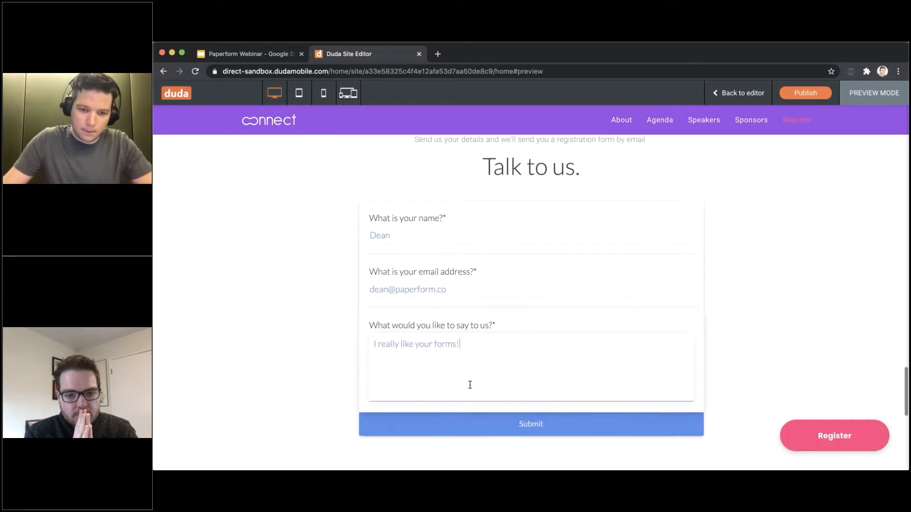
left_click(521, 432)
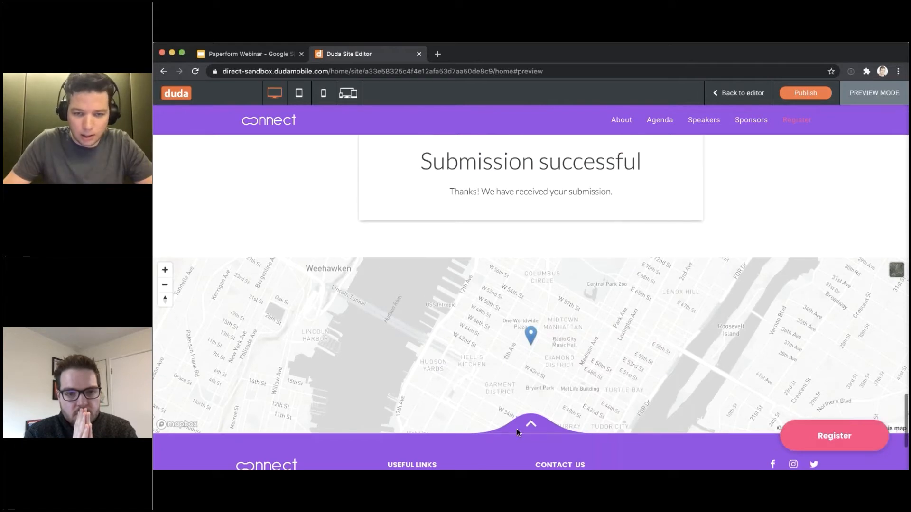
left_click(516, 429)
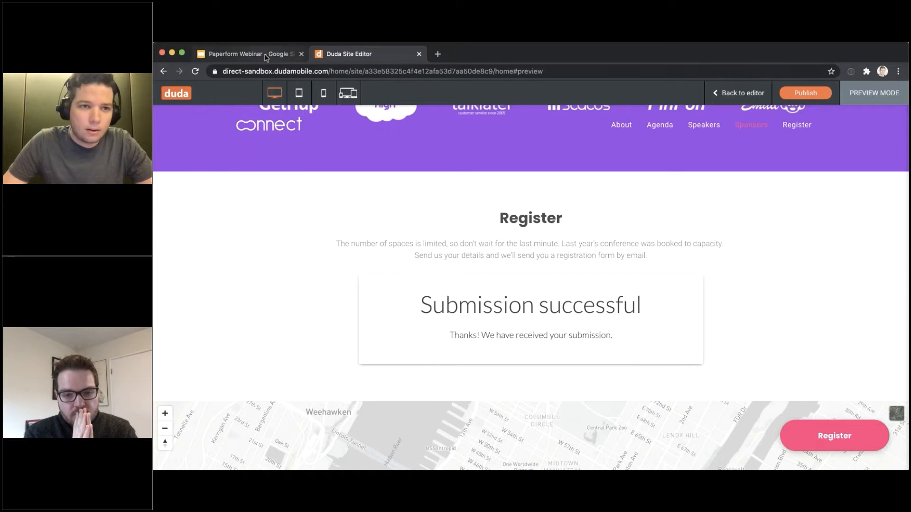
left_click(738, 91)
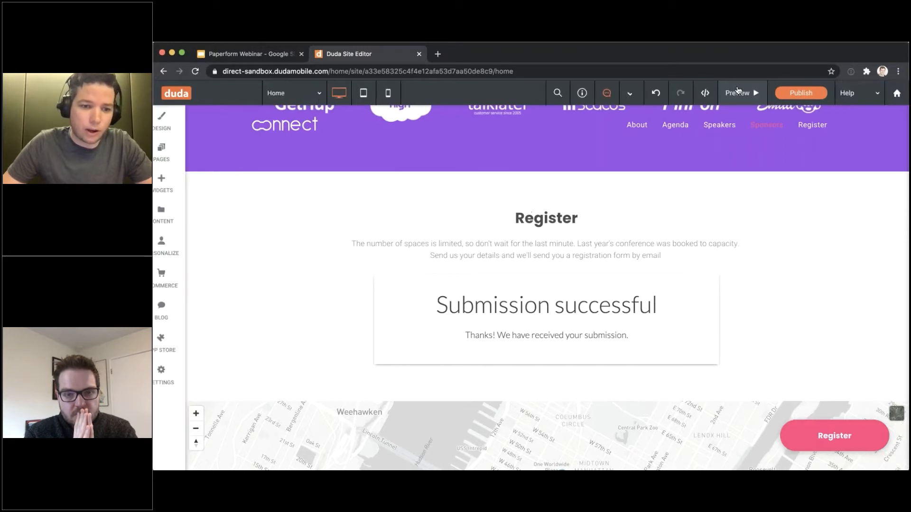
Open the Paperform app from the App Store to show My Forms, with Talk to us. at 1 Submission
left_click(177, 337)
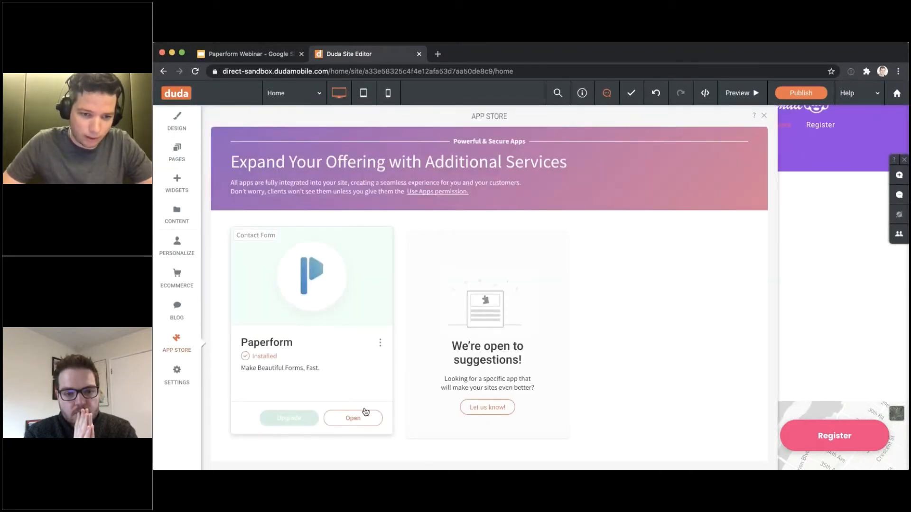
left_click(356, 419)
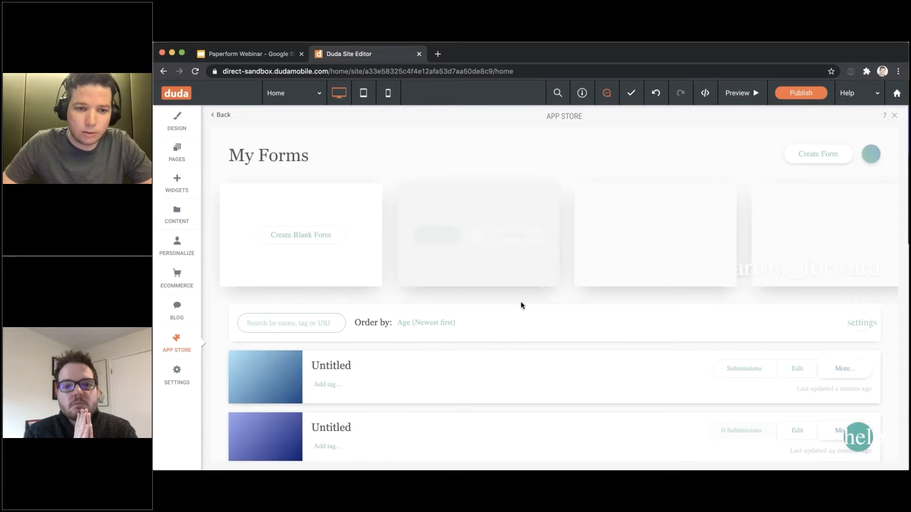
scroll(541, 289, "down", 1)
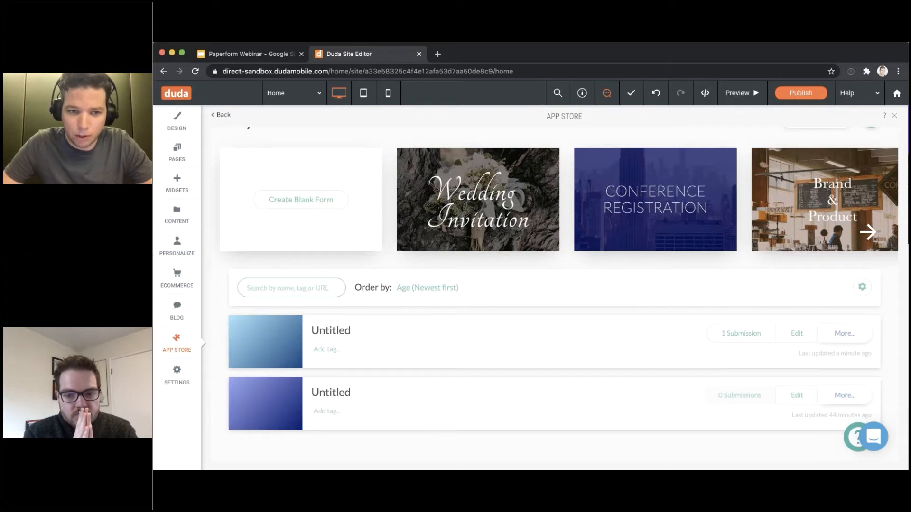
Open the newest form's submissions and inspect the test entry's details
left_click(743, 334)
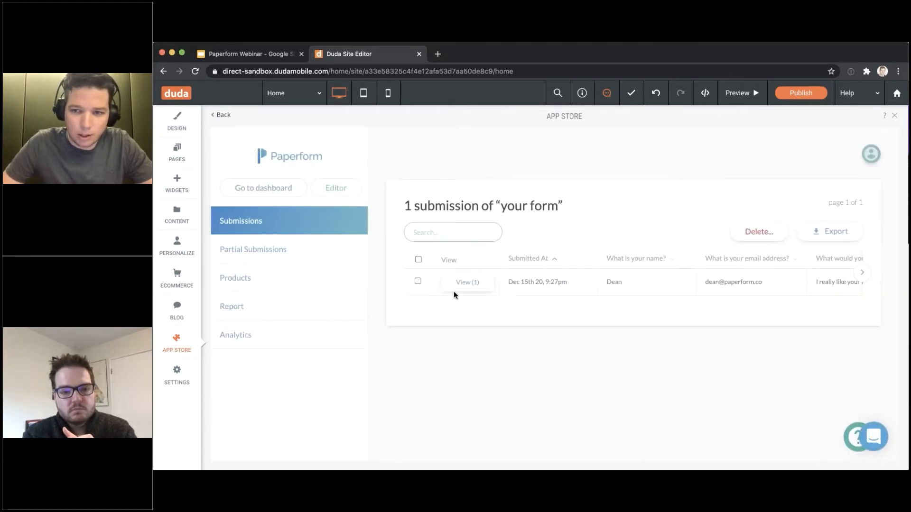
scroll(454, 291, "right", 5)
scroll(495, 275, "left", 5)
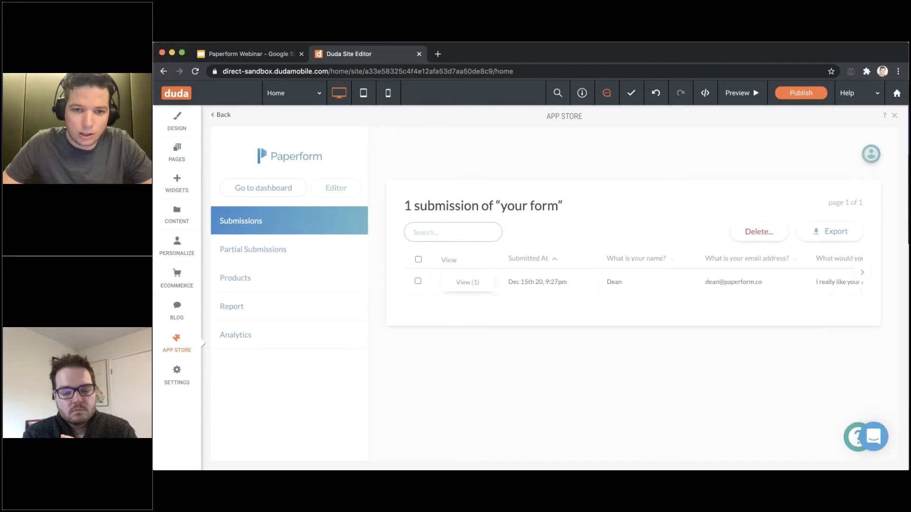
left_click(460, 287)
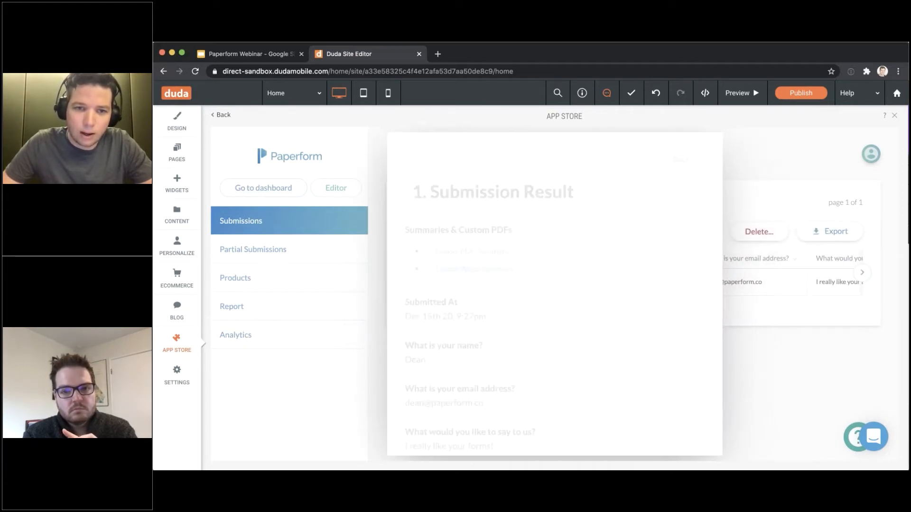
scroll(582, 231, "down", 3)
scroll(582, 232, "up", 3)
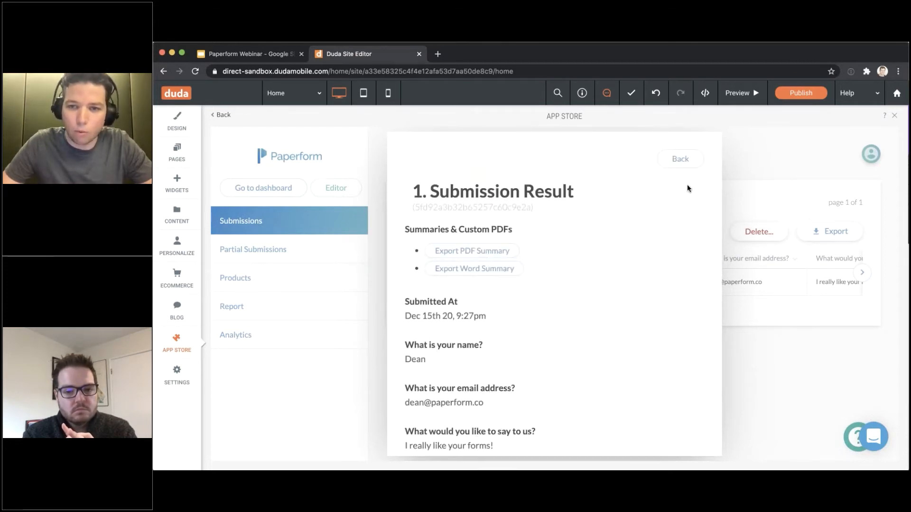
Export the form's submissions as a CSV file
left_click(780, 367)
left_click(830, 231)
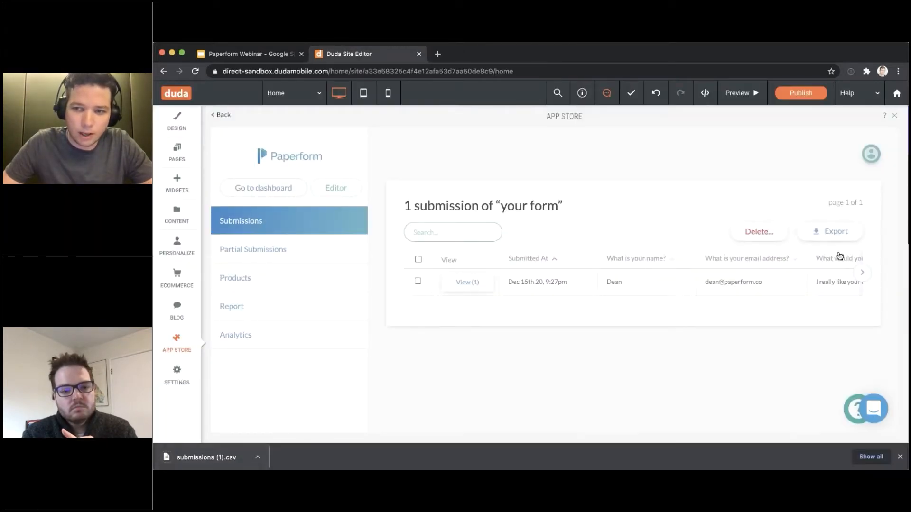
left_click(901, 458)
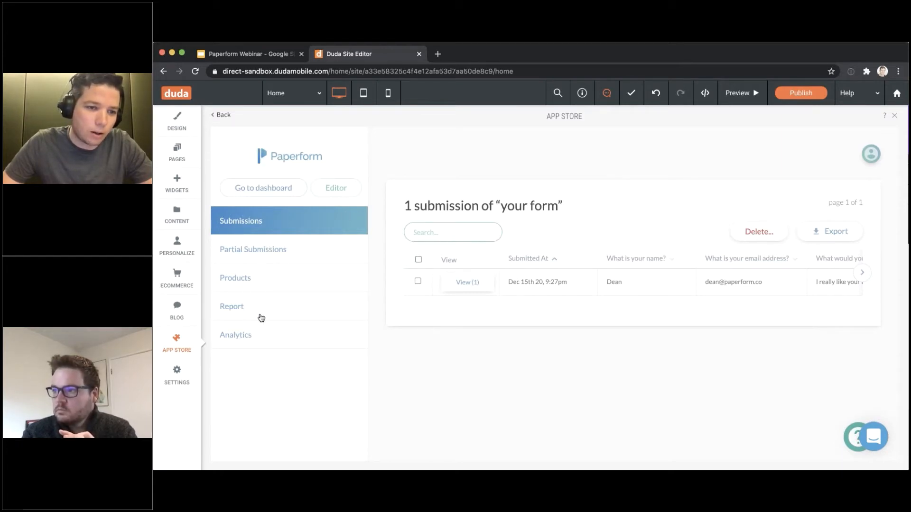
Scroll through the form's Analytics page
left_click(264, 335)
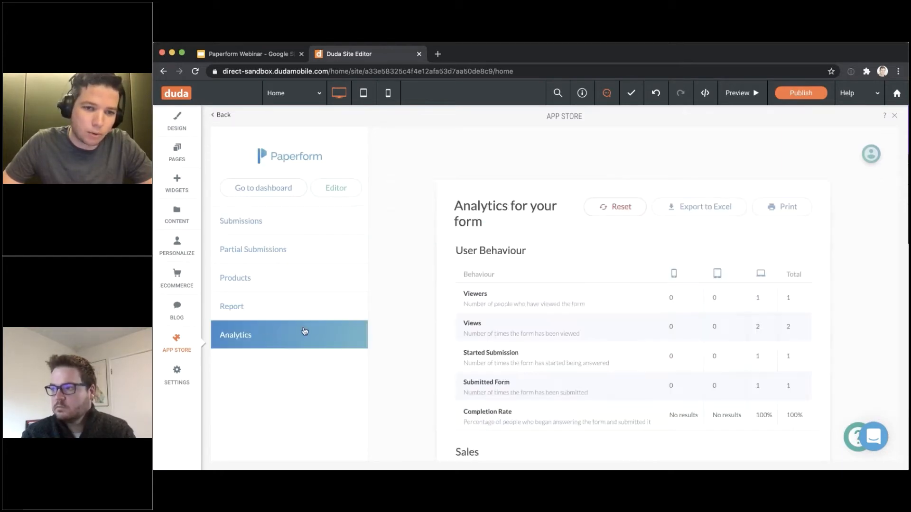
scroll(490, 281, "down", 1)
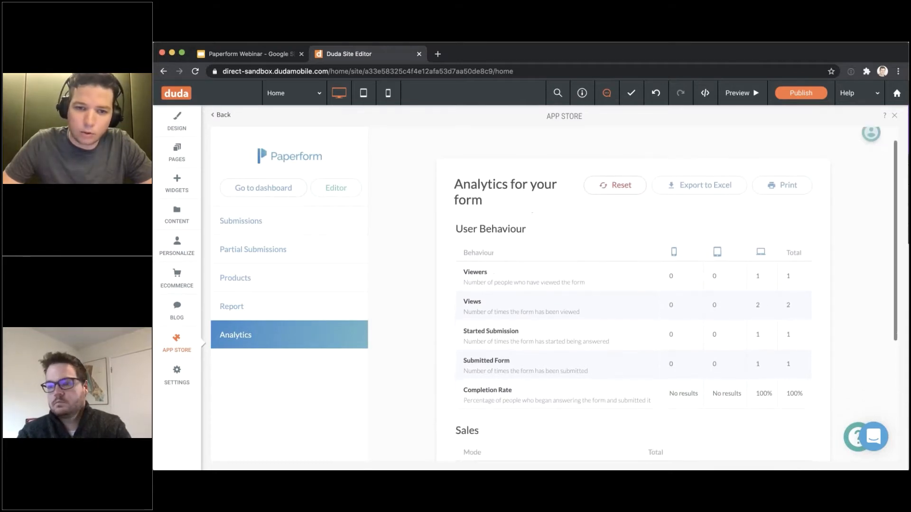
scroll(619, 347, "down", 1)
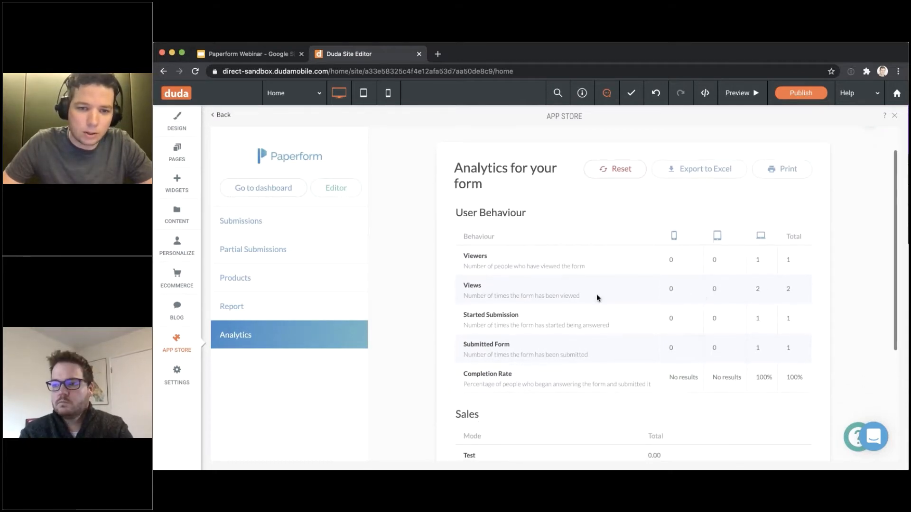
scroll(597, 295, "down", 4)
scroll(475, 235, "up", 1)
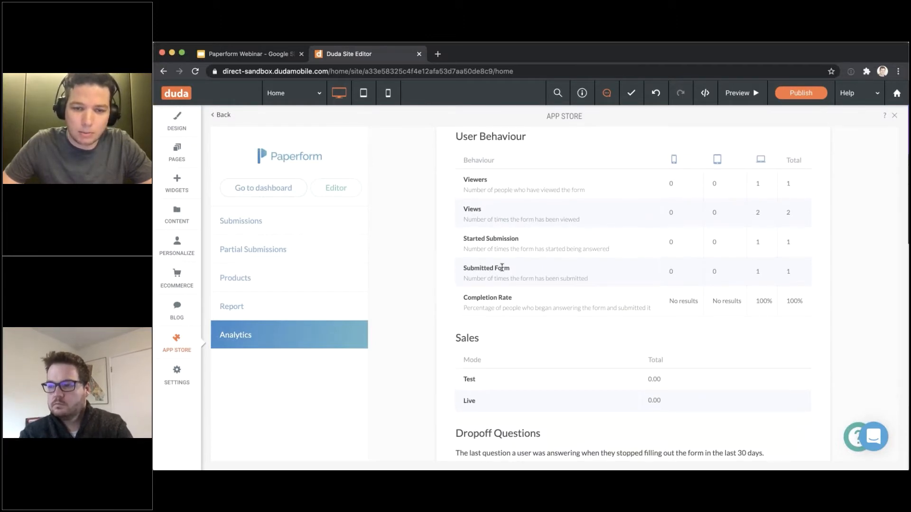
scroll(561, 278, "down", 5)
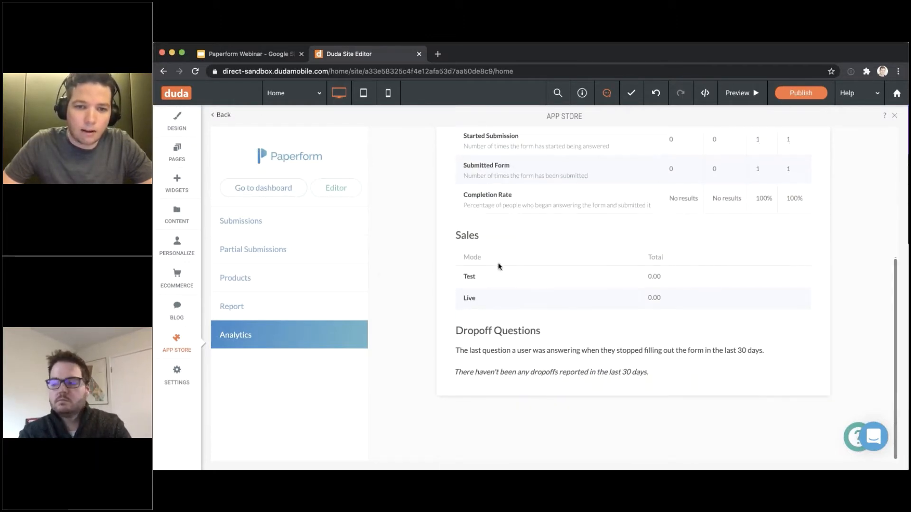
scroll(596, 360, "up", 2)
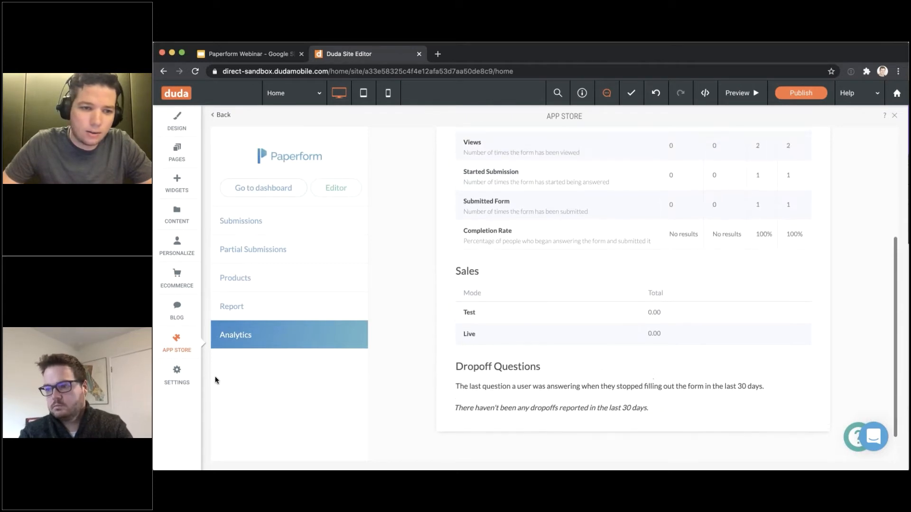
View the form's Report, Submissions and the empty Partial Submissions list
left_click(291, 309)
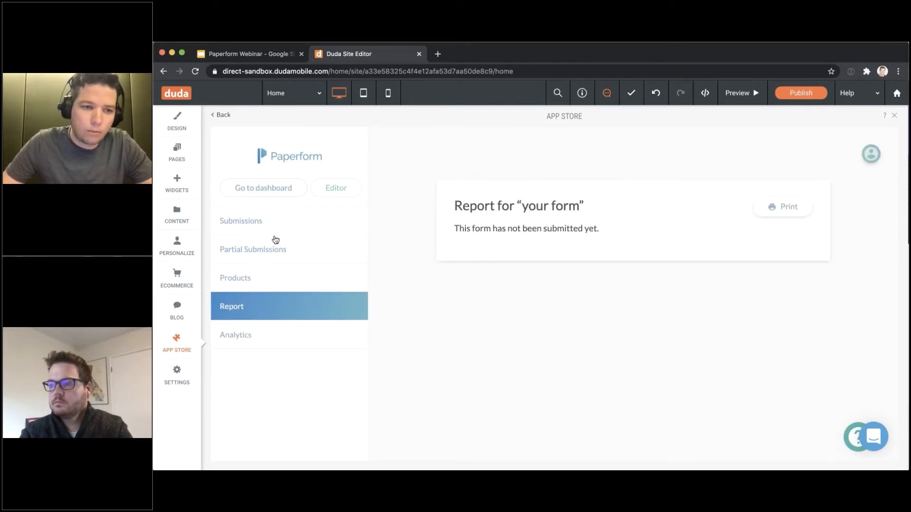
left_click(291, 228)
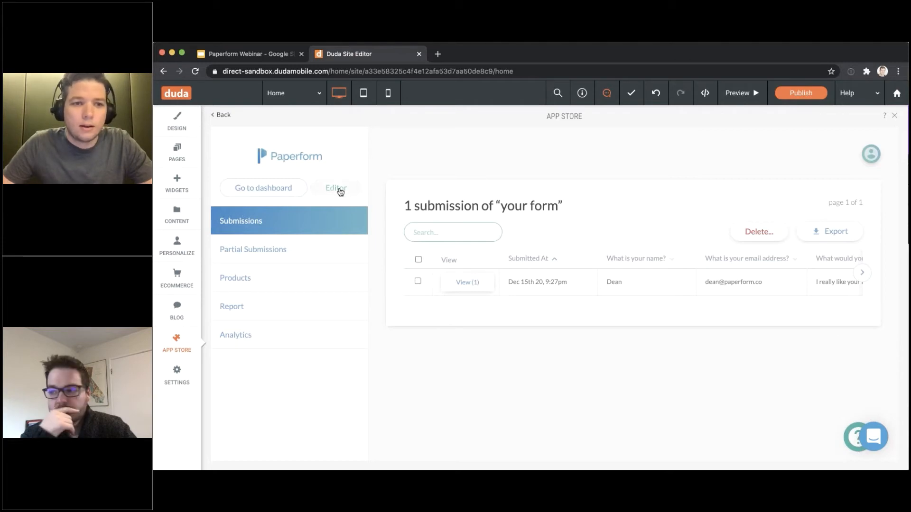
left_click(254, 249)
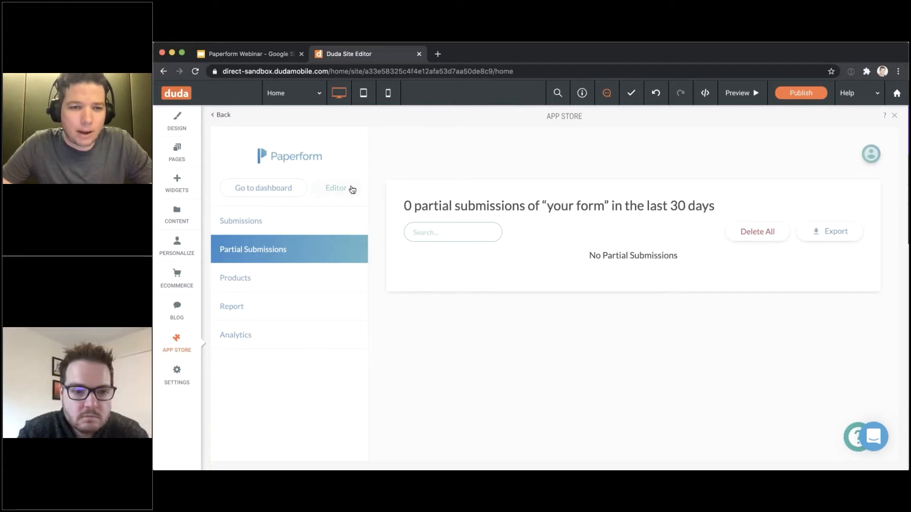
Make the third question an Appointment type labelled 'Pick a time to talk to us.'
left_click(351, 188)
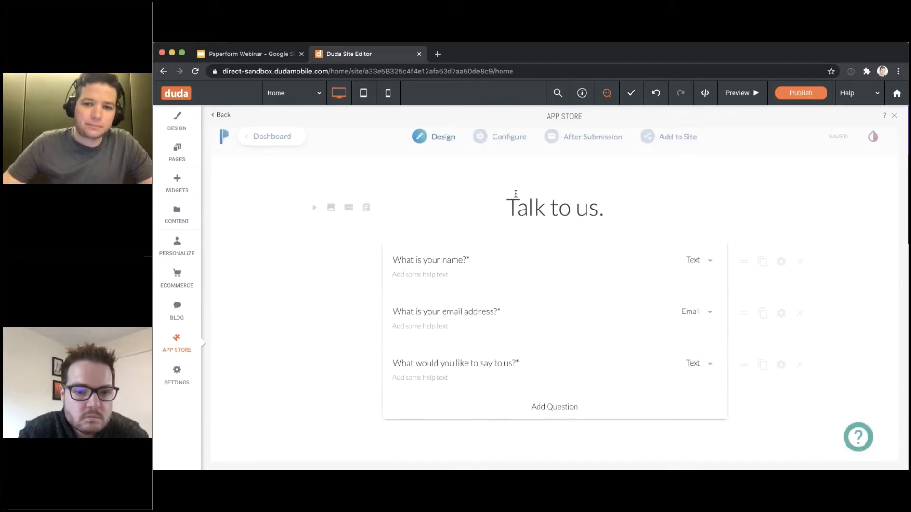
scroll(650, 287, "down", 1)
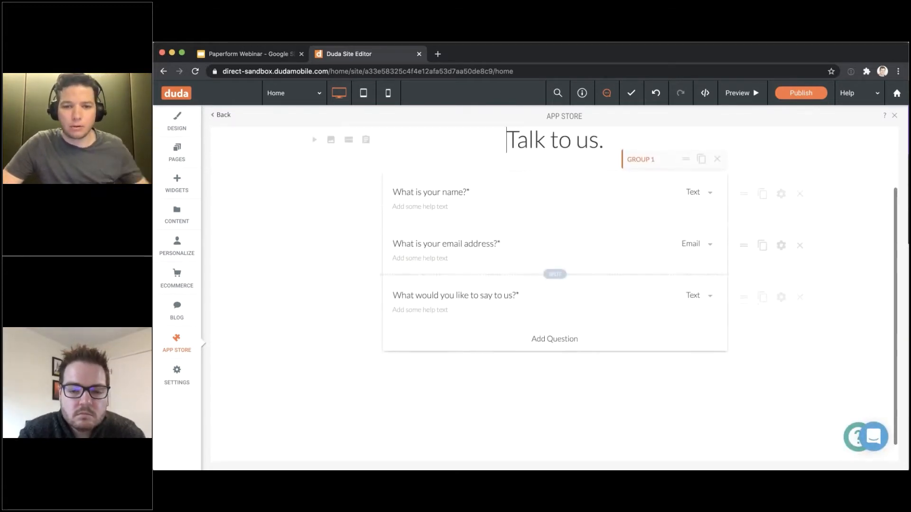
scroll(646, 289, "down", 1)
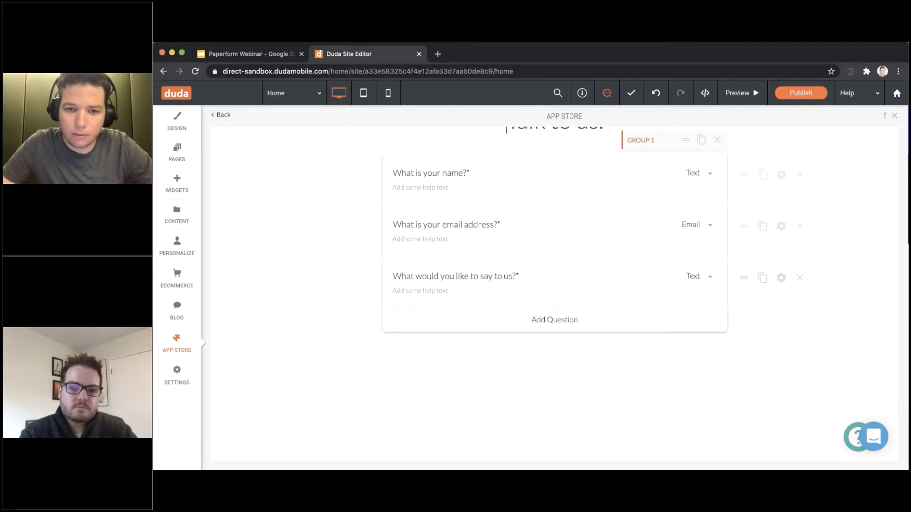
left_click(693, 276)
scroll(686, 338, "down", 3)
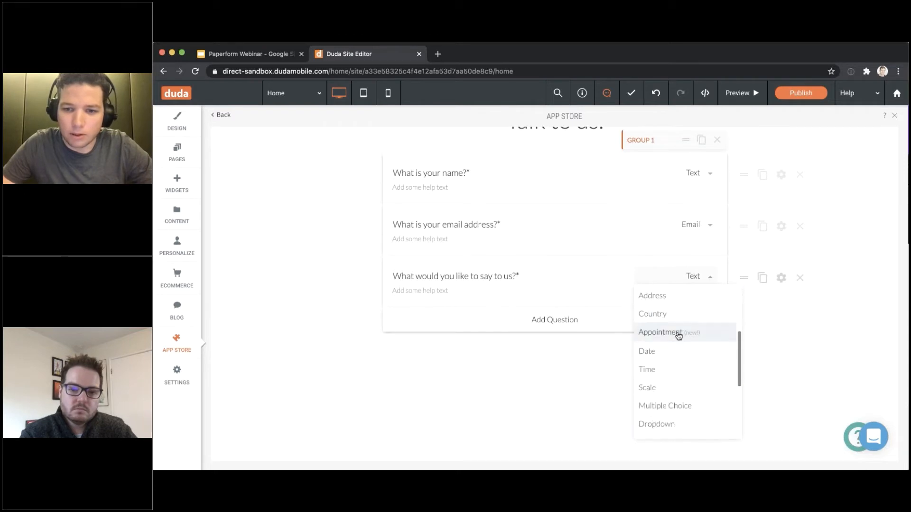
left_click(660, 333)
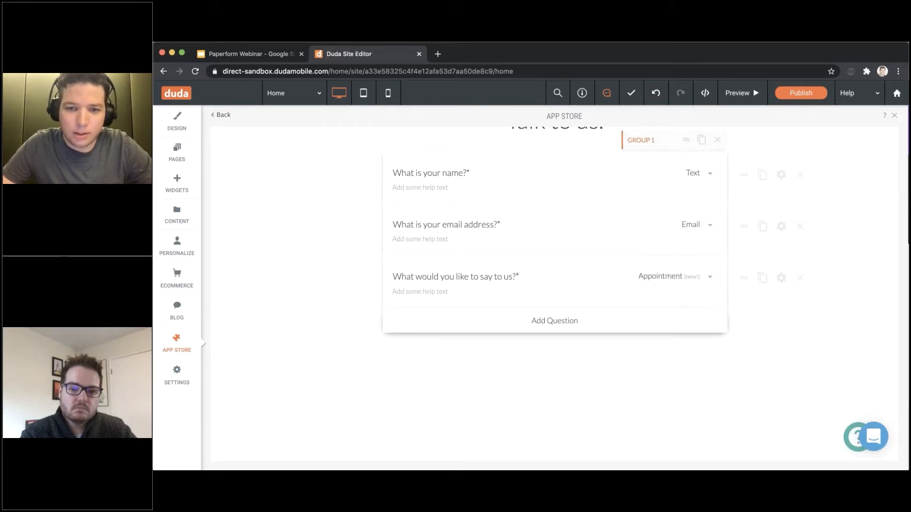
triple_click(517, 277)
type("Pick a time to talk to us.")
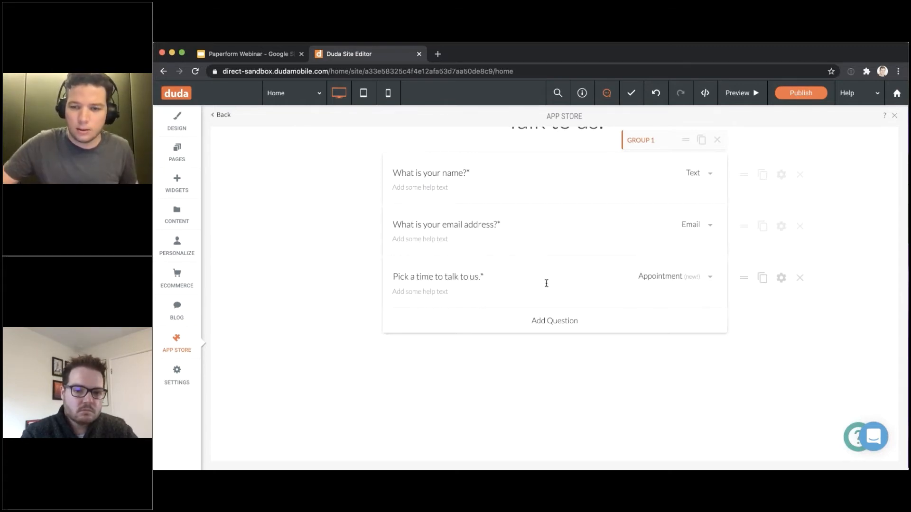
Review the appointment question's settings: no calendar selected, timezone Australia/Sydney
left_click(782, 279)
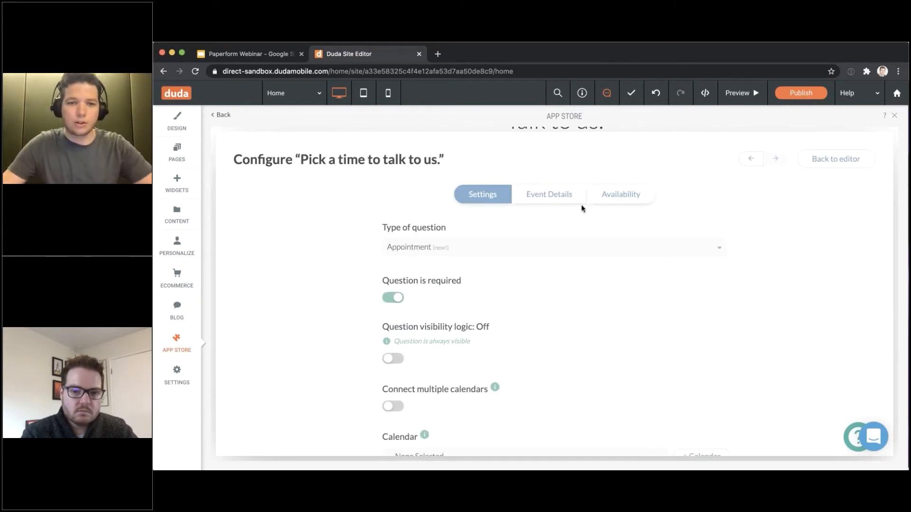
scroll(441, 250, "down", 1)
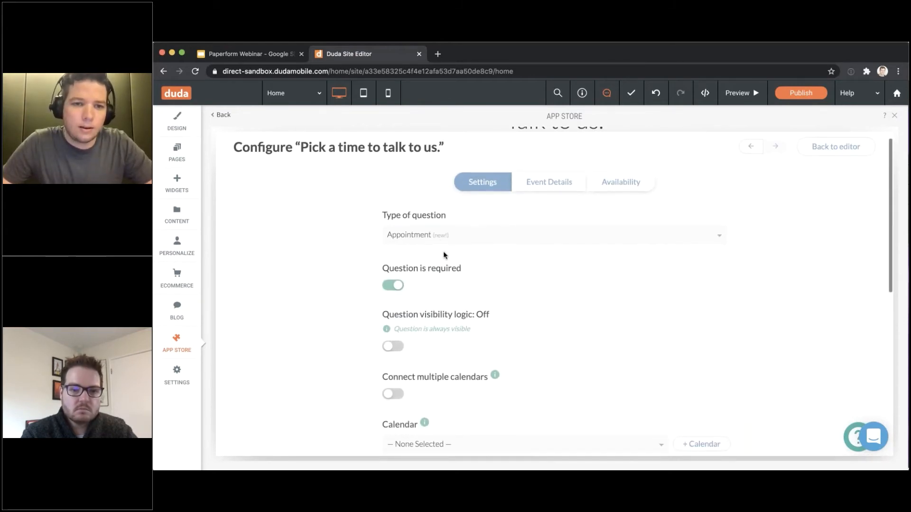
scroll(522, 275, "down", 5)
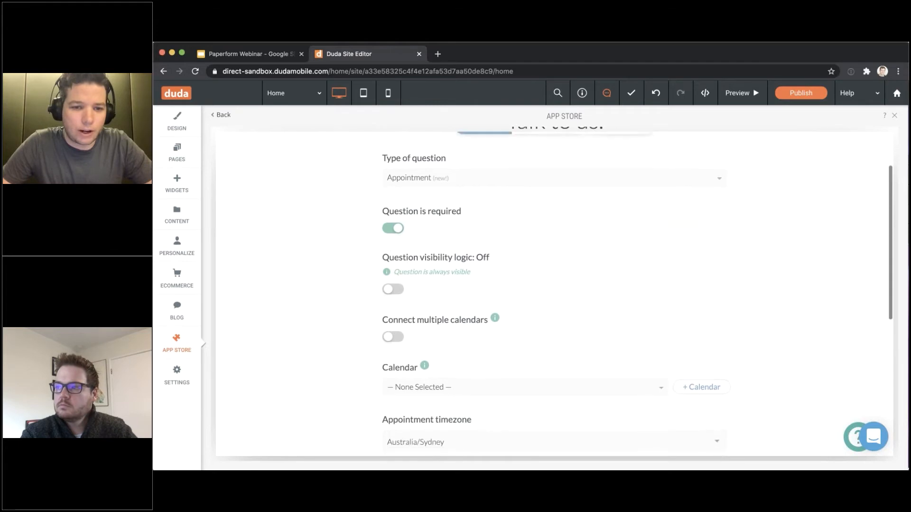
scroll(569, 299, "up", 6)
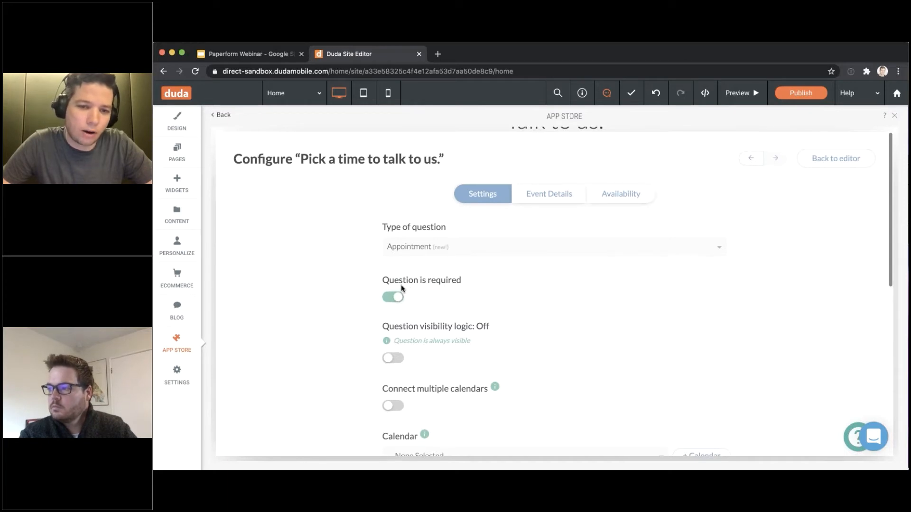
scroll(401, 285, "down", 1)
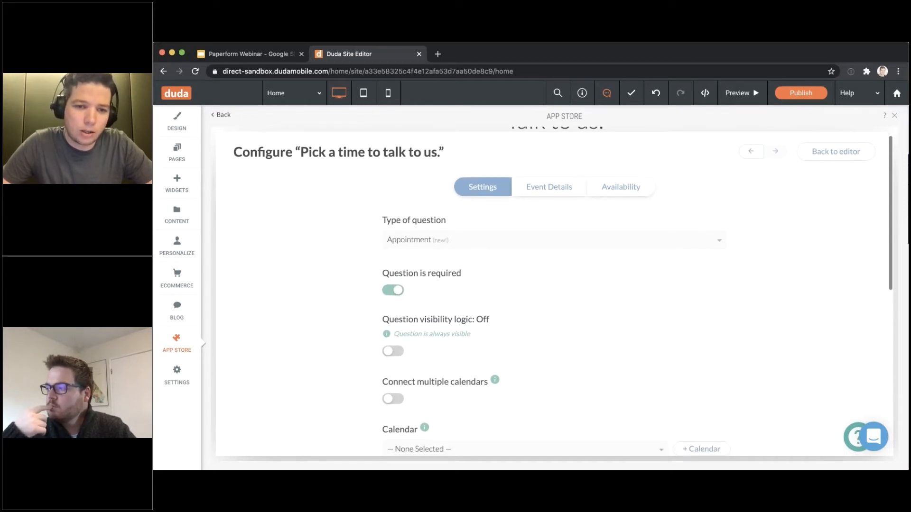
scroll(412, 322, "down", 5)
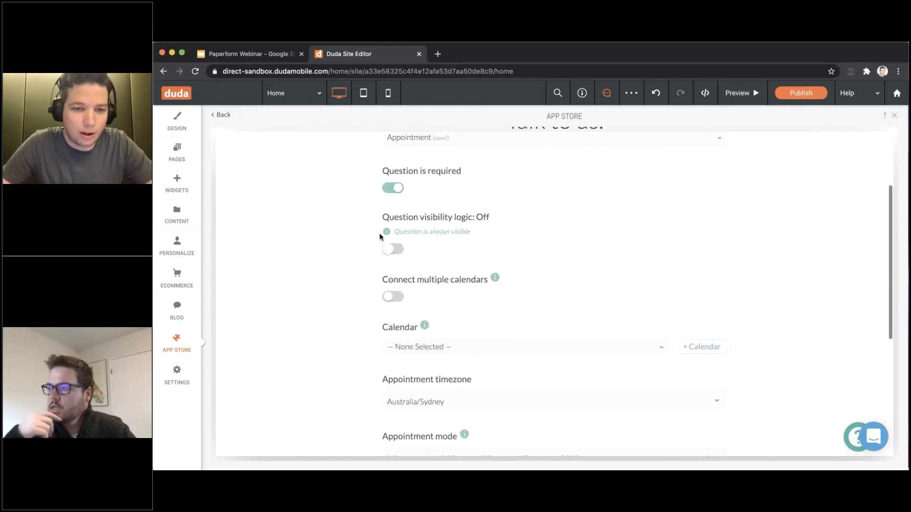
Enable visibility logic: show when 'What is your name?' isn't an entered name
scroll(382, 237, "up", 3)
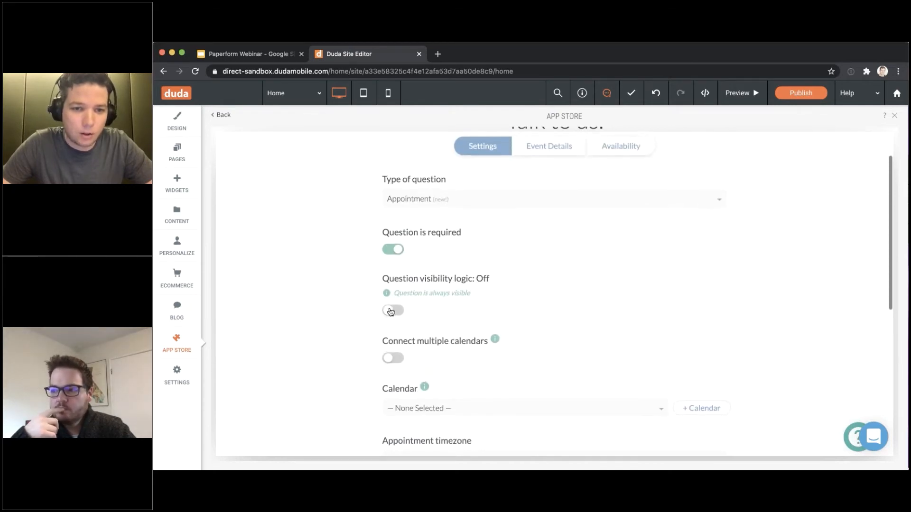
left_click(391, 310)
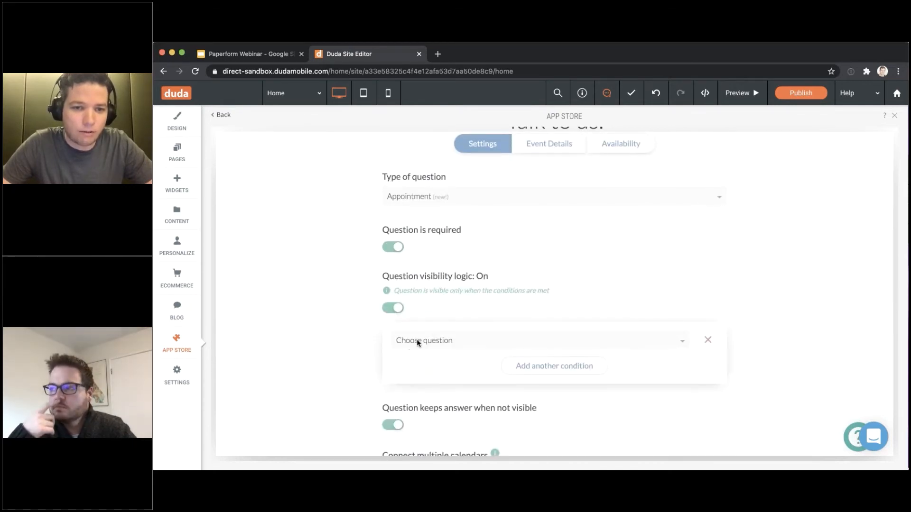
left_click(436, 338)
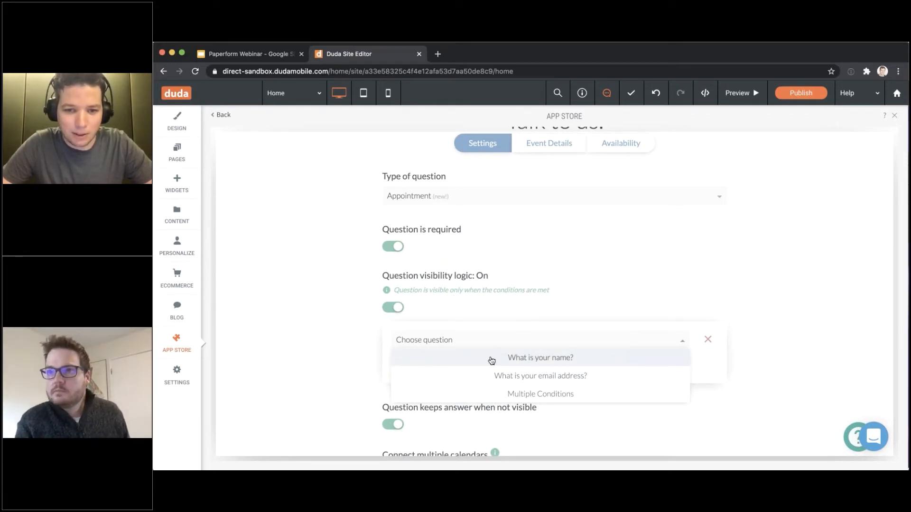
left_click(519, 362)
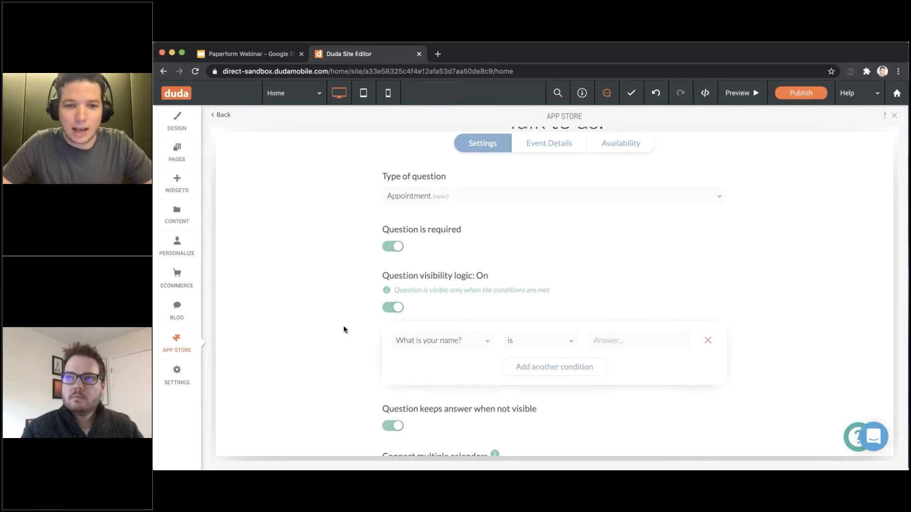
left_click(647, 342)
type("Dean")
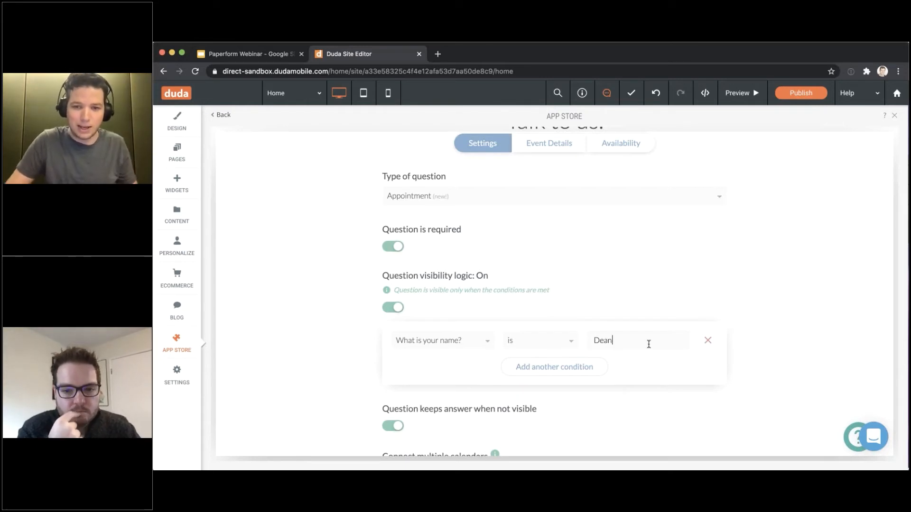
left_click(546, 341)
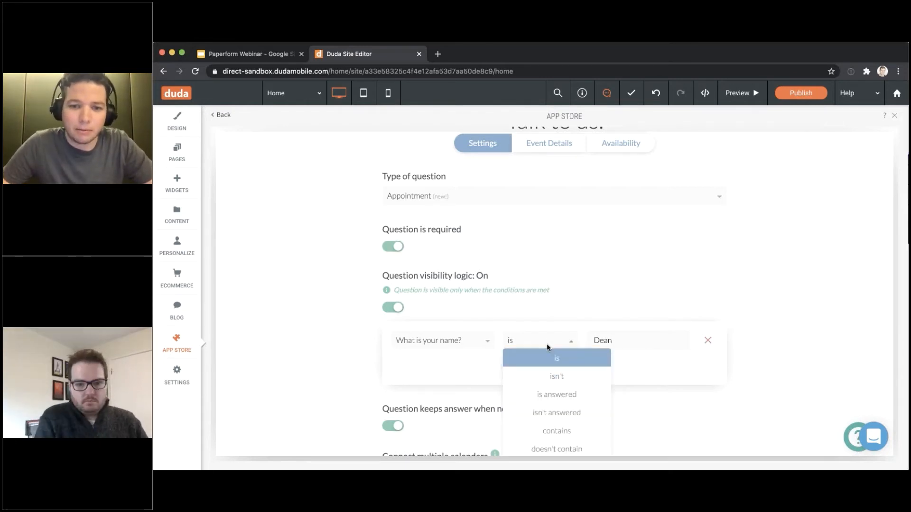
left_click(557, 377)
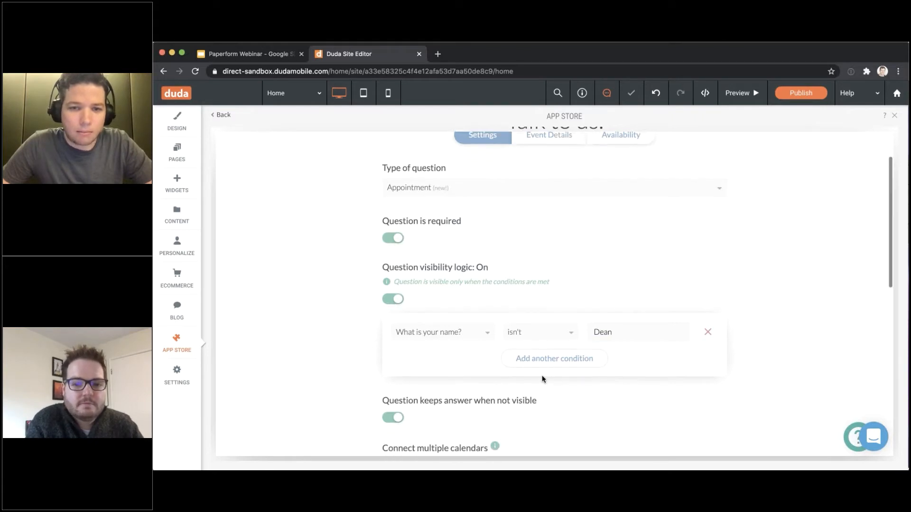
Change the visibility condition's operator from isn't to is
scroll(542, 375, "up", 3)
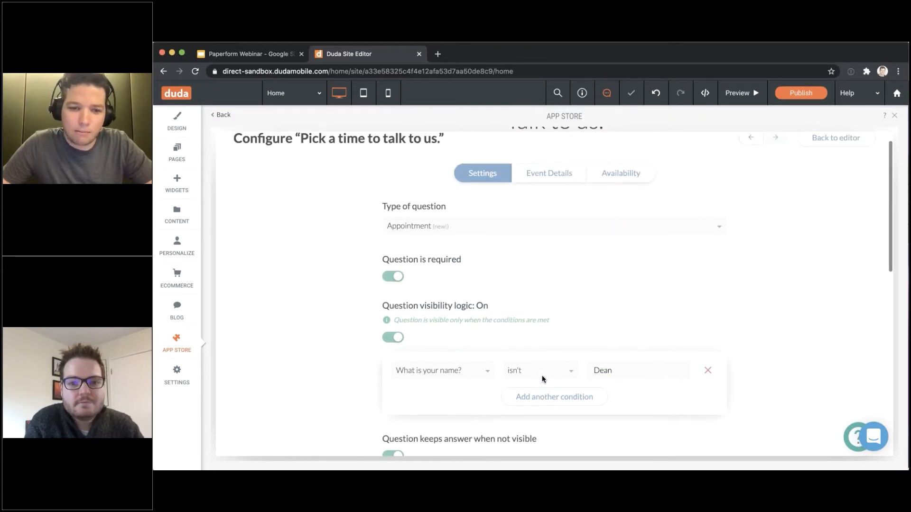
scroll(534, 358, "down", 1)
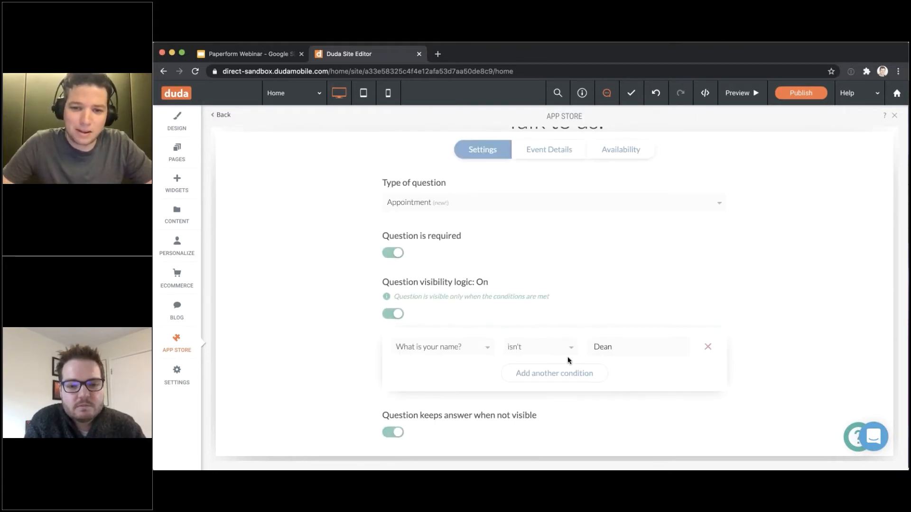
left_click_drag(622, 346, 583, 348)
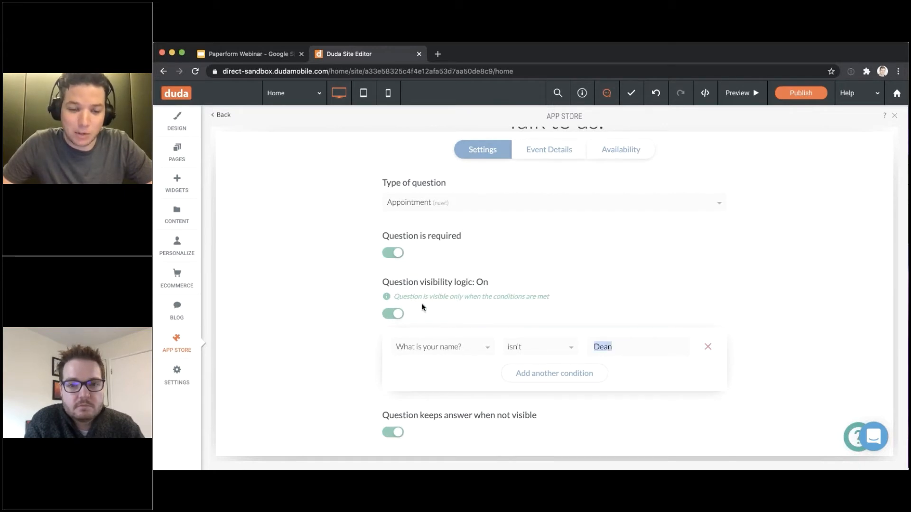
left_click(527, 350)
left_click(527, 364)
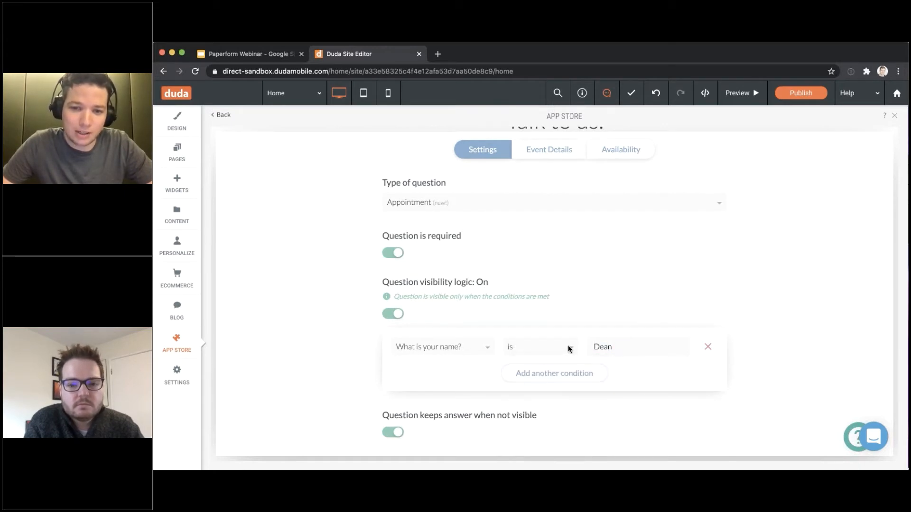
Check the condition's question and operator options, keeping the operator as is
left_click(564, 346)
scroll(617, 285, "down", 3)
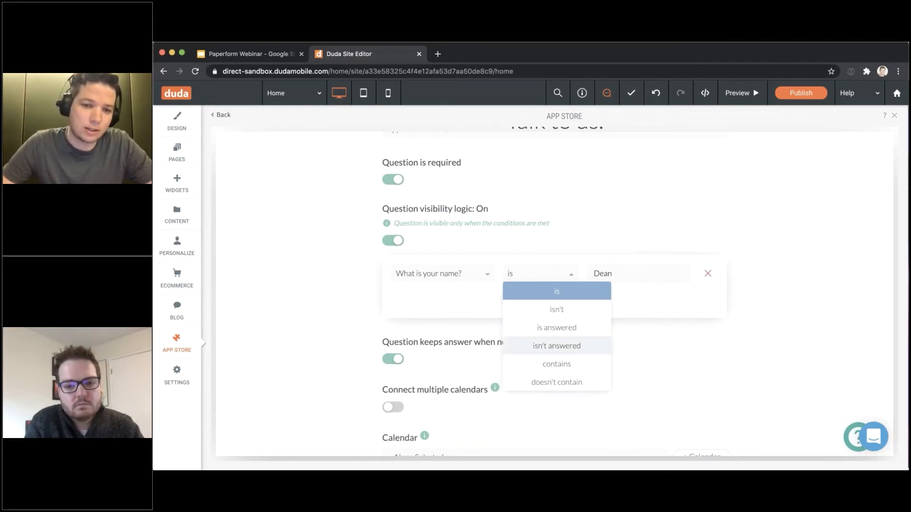
left_click(465, 289)
left_click(457, 272)
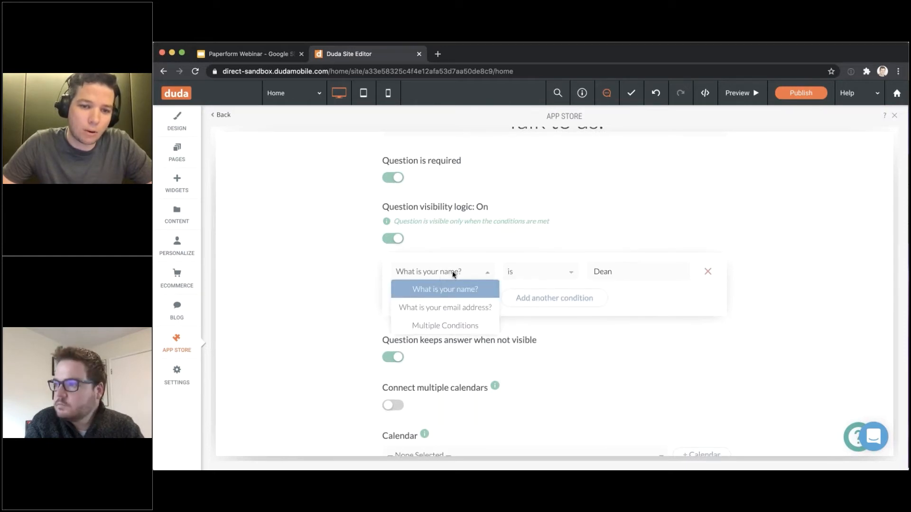
left_click(540, 273)
left_click(484, 270)
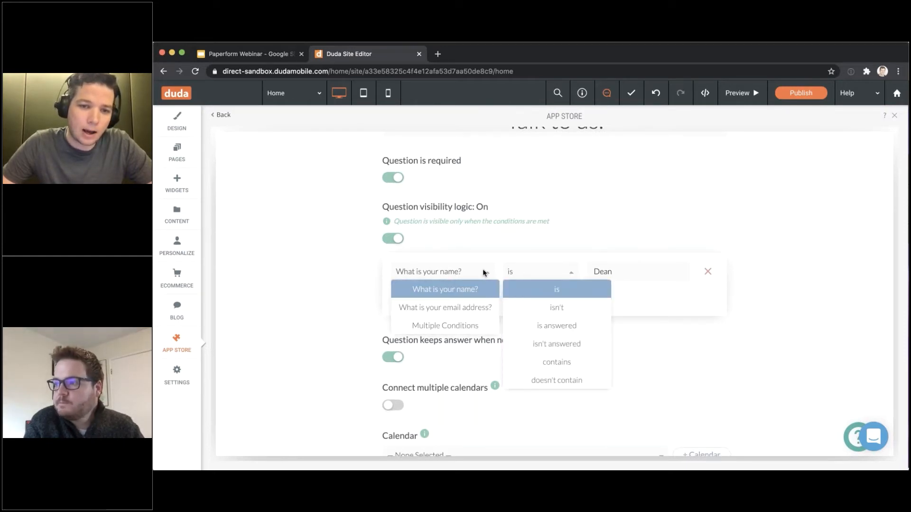
left_click(542, 272)
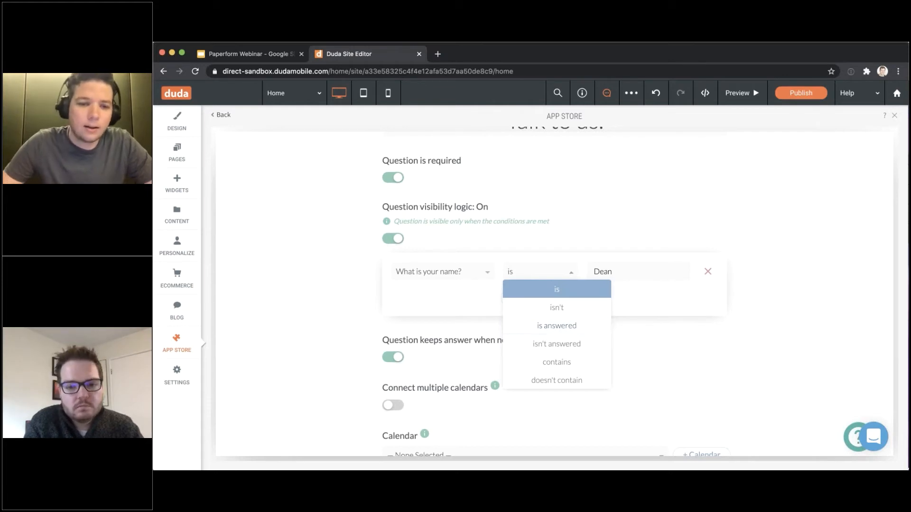
left_click(446, 317)
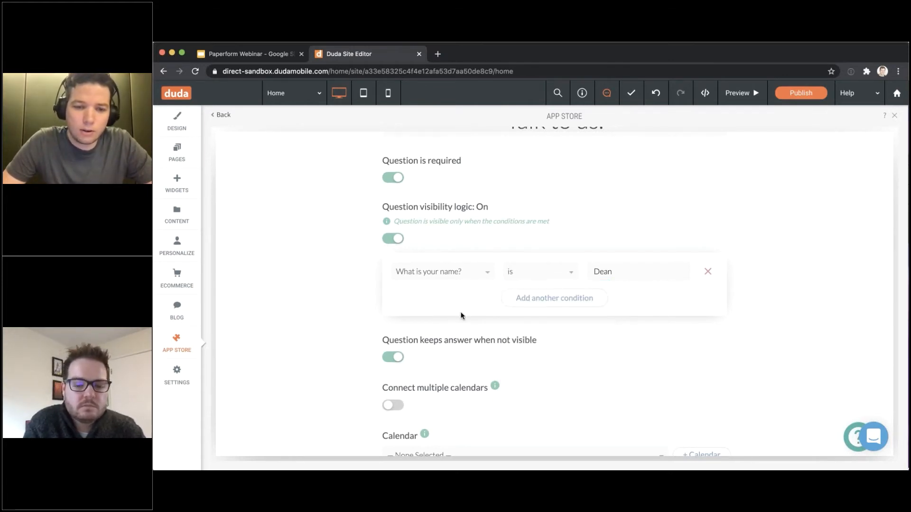
scroll(461, 315, "down", 1)
scroll(461, 314, "up", 4)
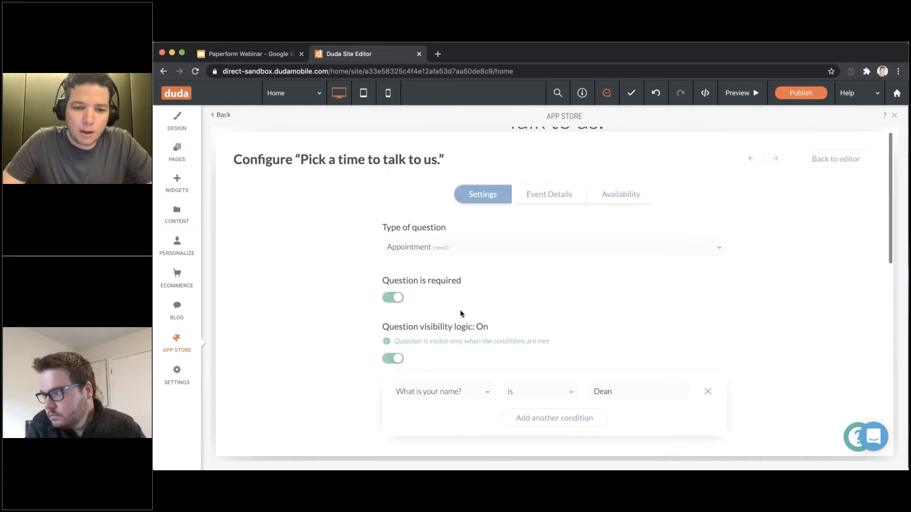
scroll(460, 314, "down", 10)
left_click(465, 208)
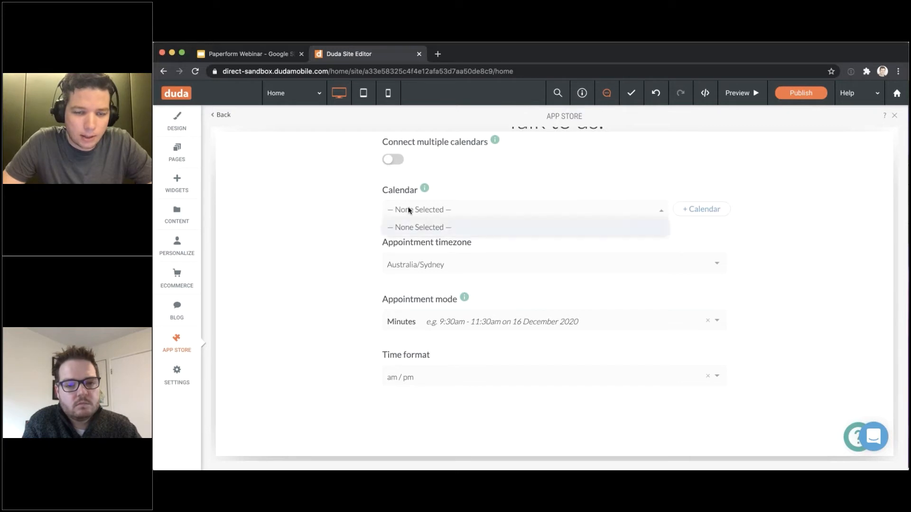
left_click(375, 227)
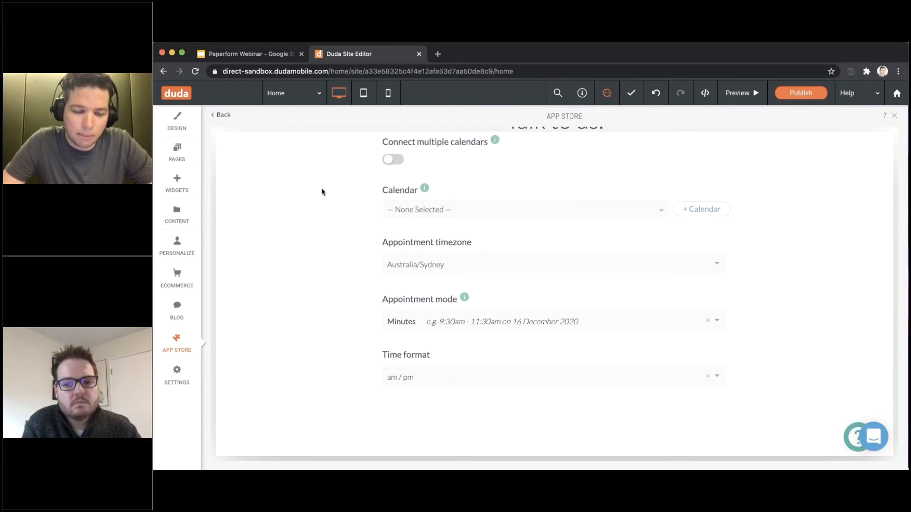
left_click(422, 327)
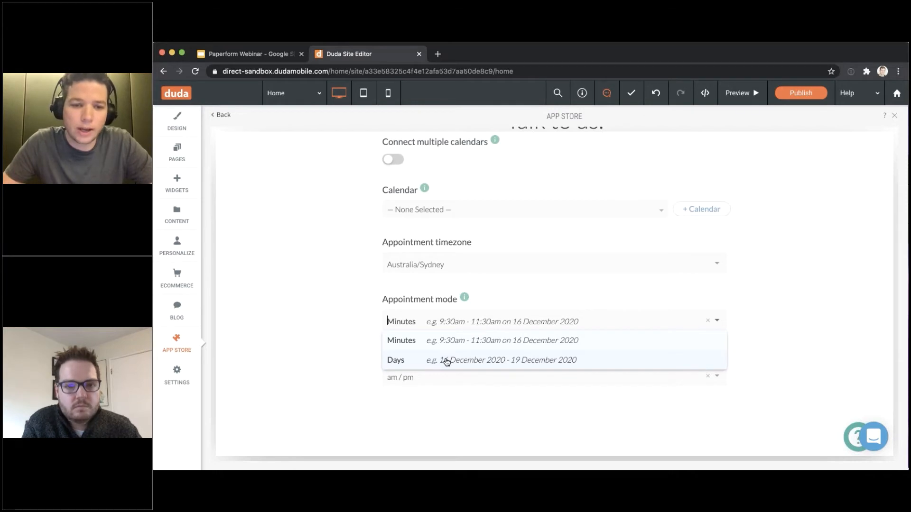
left_click(430, 319)
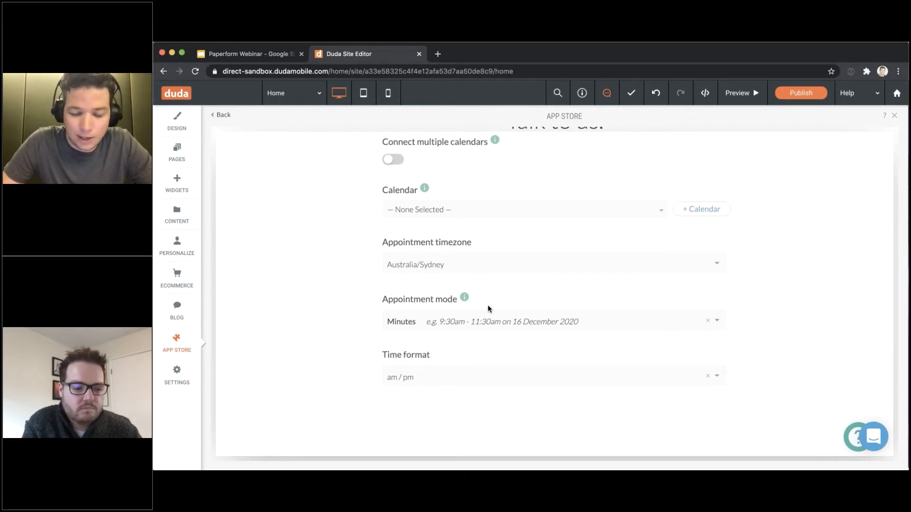
scroll(441, 337, "down", 2)
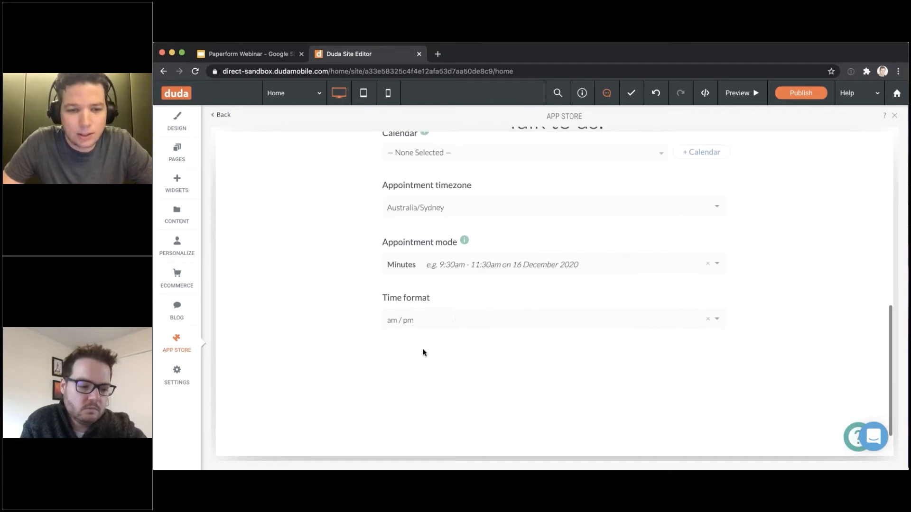
left_click(449, 313)
left_click(377, 308)
scroll(376, 308, "down", 1)
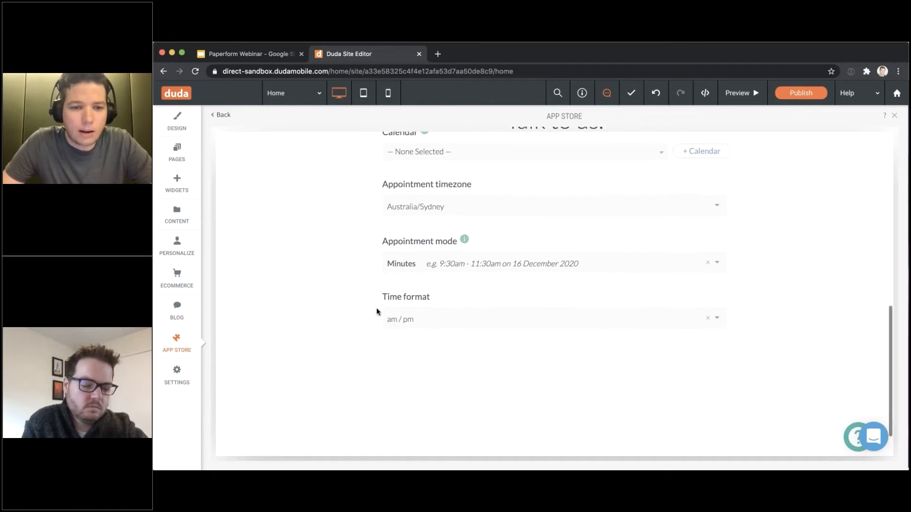
scroll(376, 309, "up", 10)
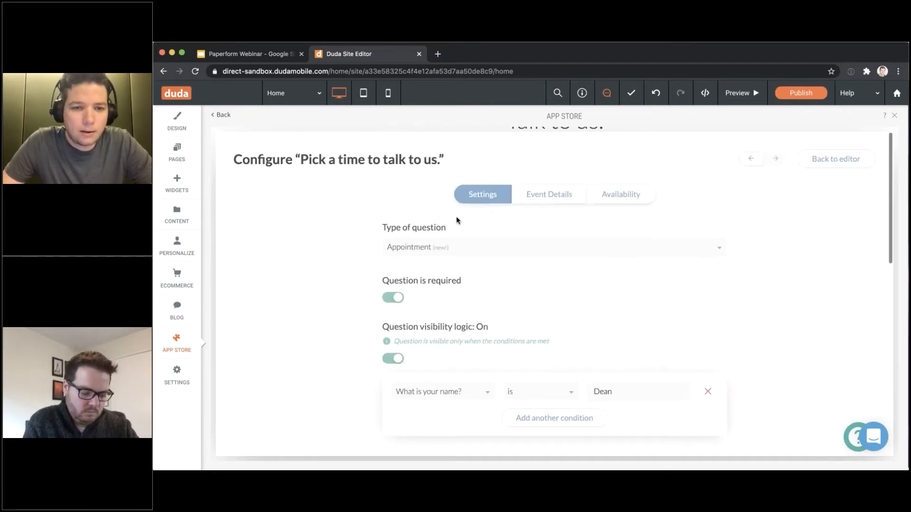
Title the event 'Meeting with' the 'What is your name?' answer, plus 'and' a second attendee's name
left_click(534, 195)
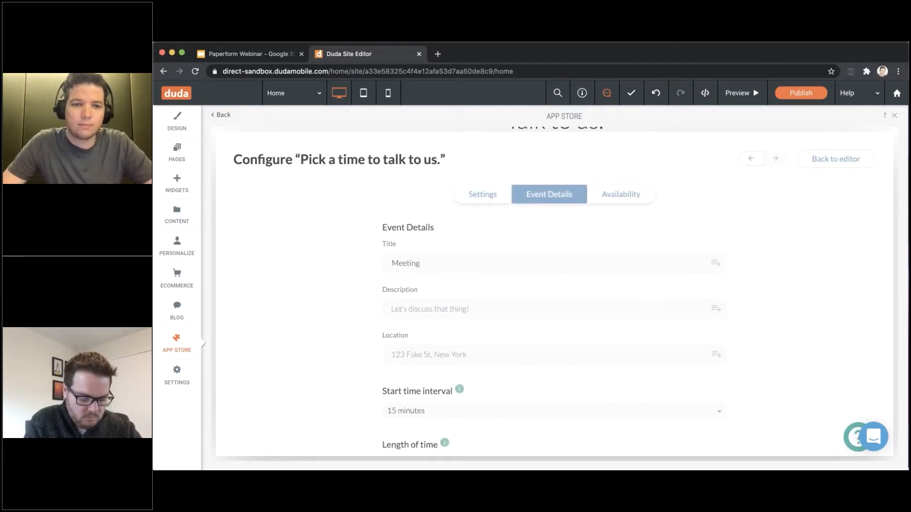
scroll(453, 191, "down", 1)
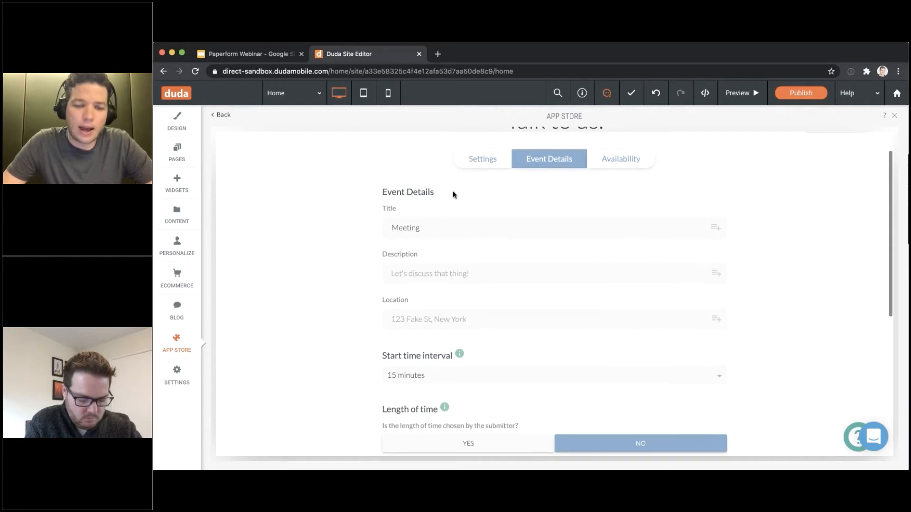
scroll(428, 256, "up", 1)
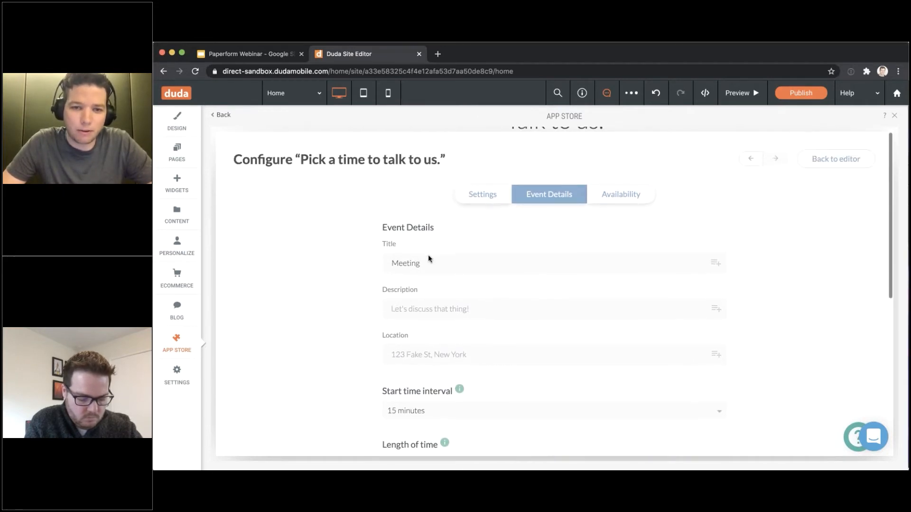
type("with")
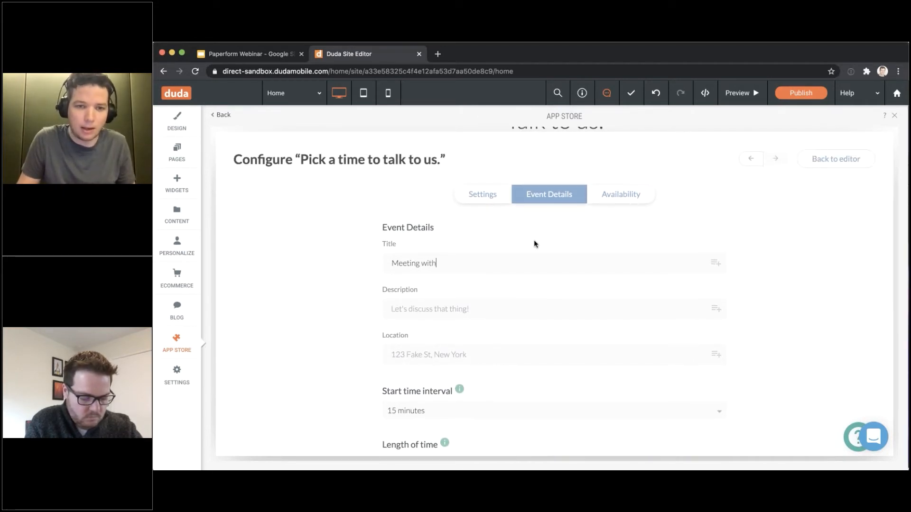
left_click(716, 264)
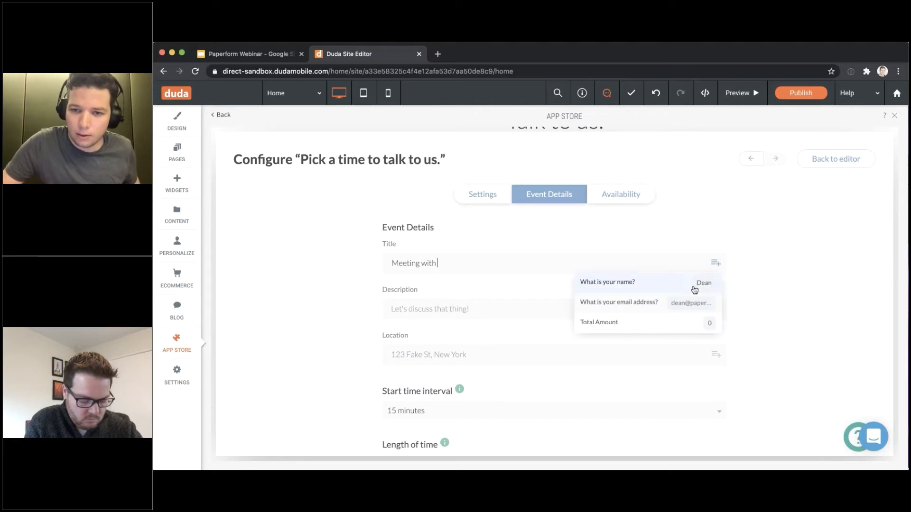
left_click(665, 286)
left_click(532, 255)
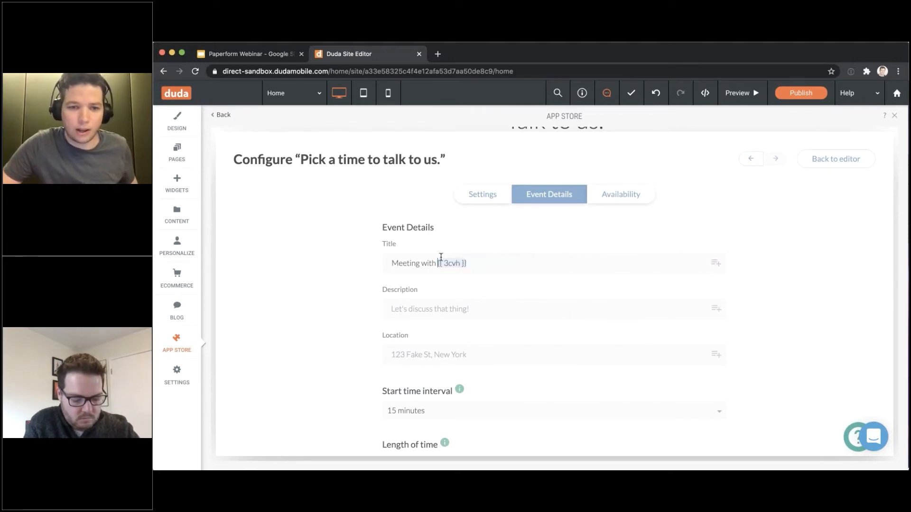
type("and Bill")
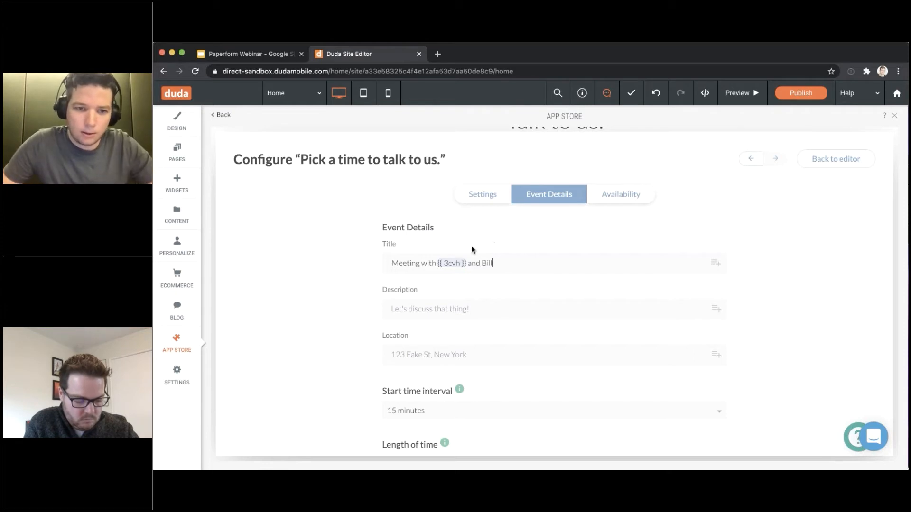
left_click(426, 309)
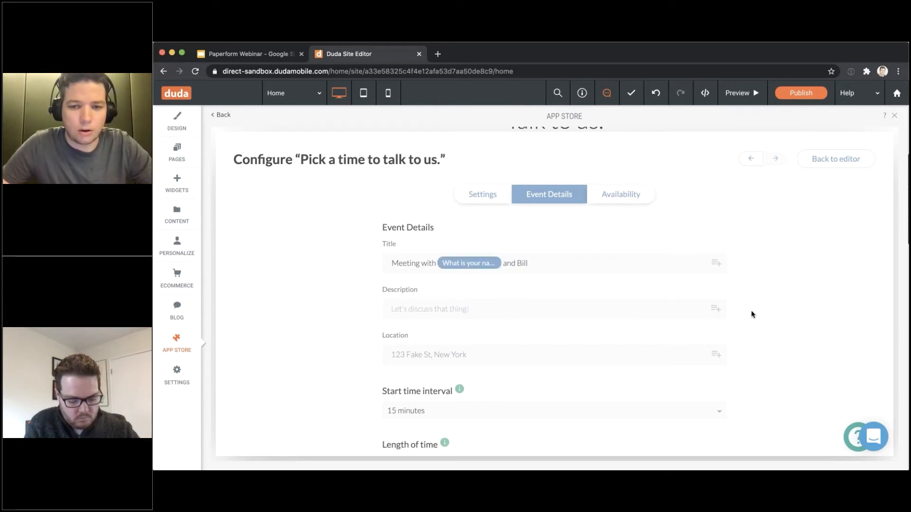
Scroll through the remaining event details, including the 30-minute event length
scroll(751, 314, "down", 3)
mouse_move(497, 317)
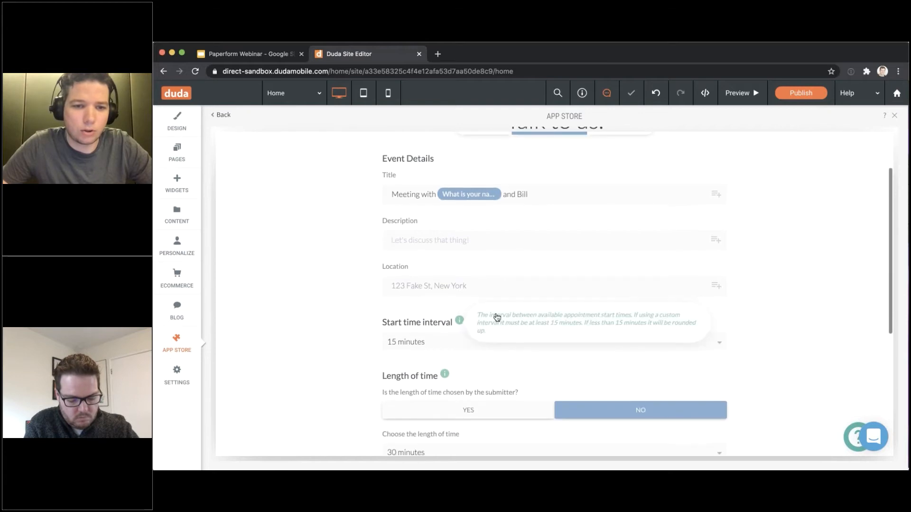
scroll(443, 315, "down", 3)
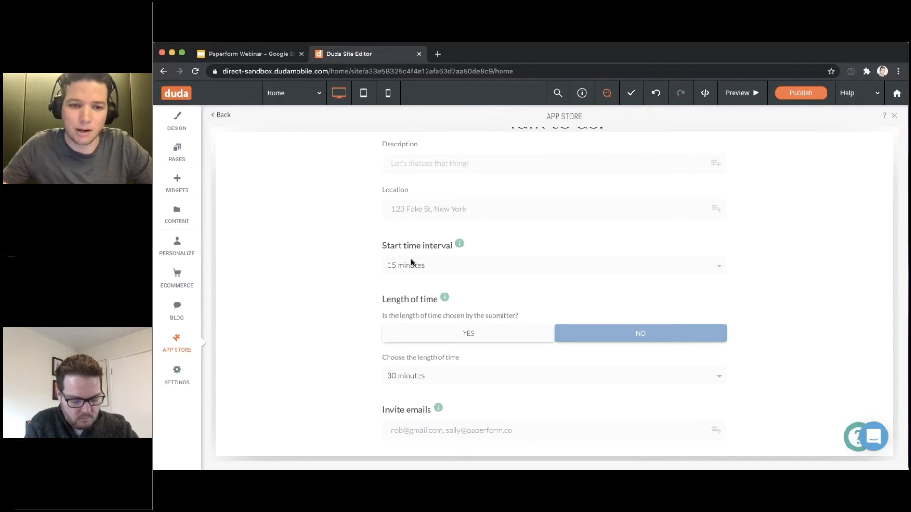
scroll(412, 262, "down", 5)
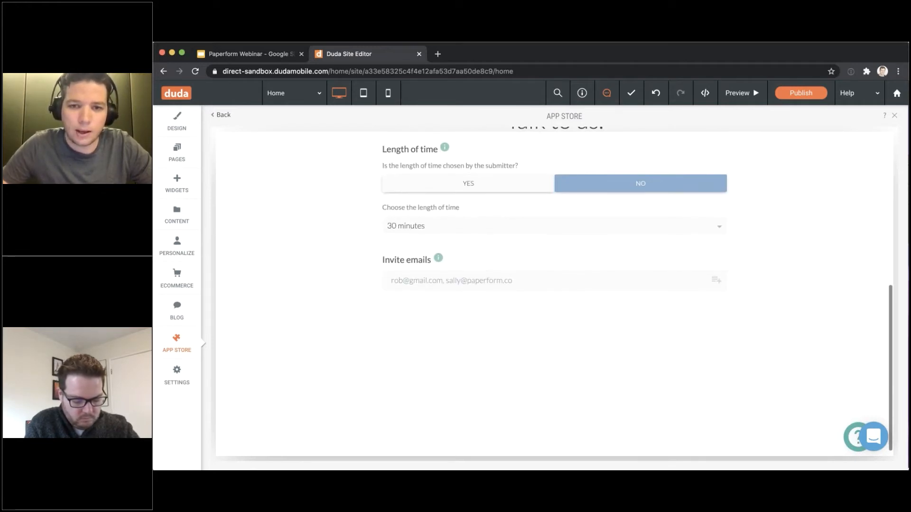
scroll(494, 331, "up", 10)
Show the Availability settings: Monday–Friday 9am–5pm hours and the December 2020 blockout calendar
left_click(621, 194)
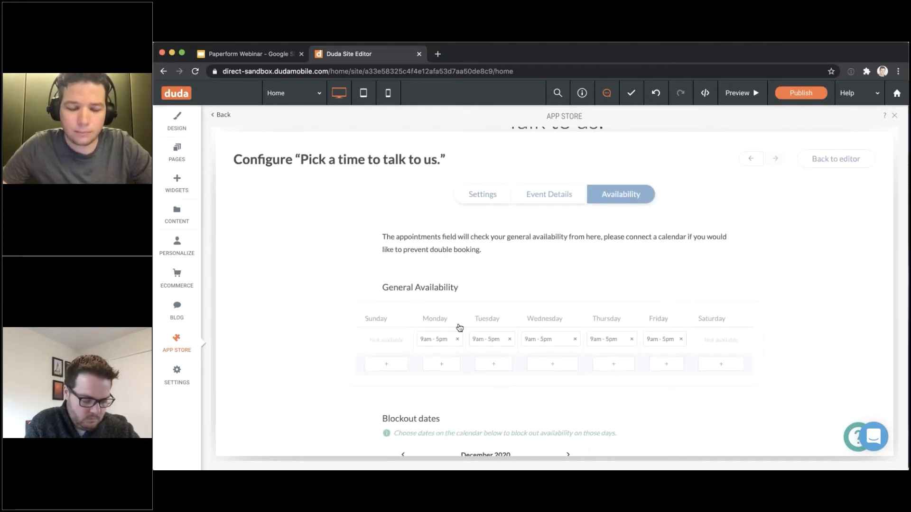
scroll(458, 325, "down", 1)
scroll(554, 294, "down", 1)
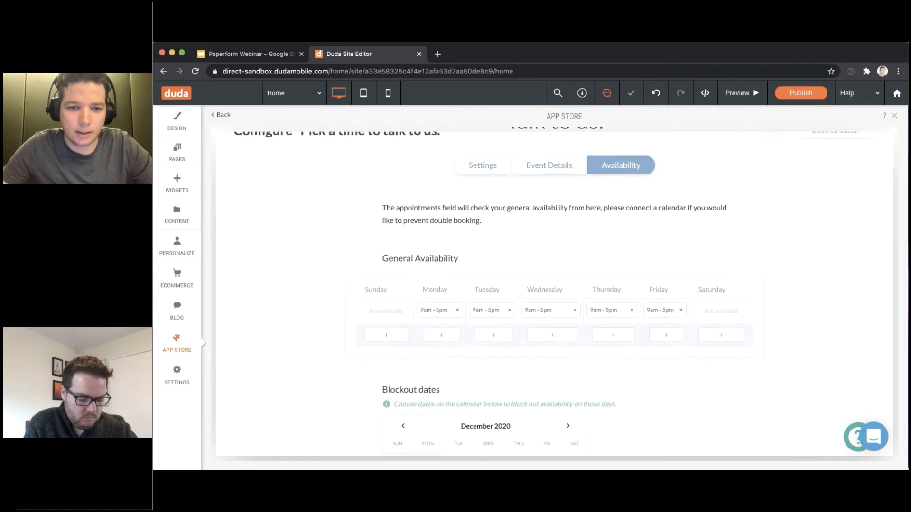
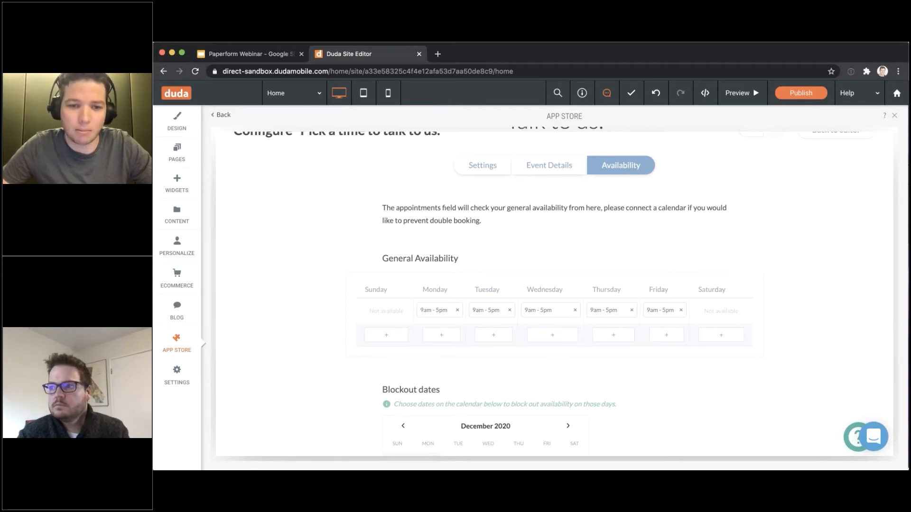
Scroll through the rest of the appointment question's Availability settings
scroll(554, 294, "down", 1)
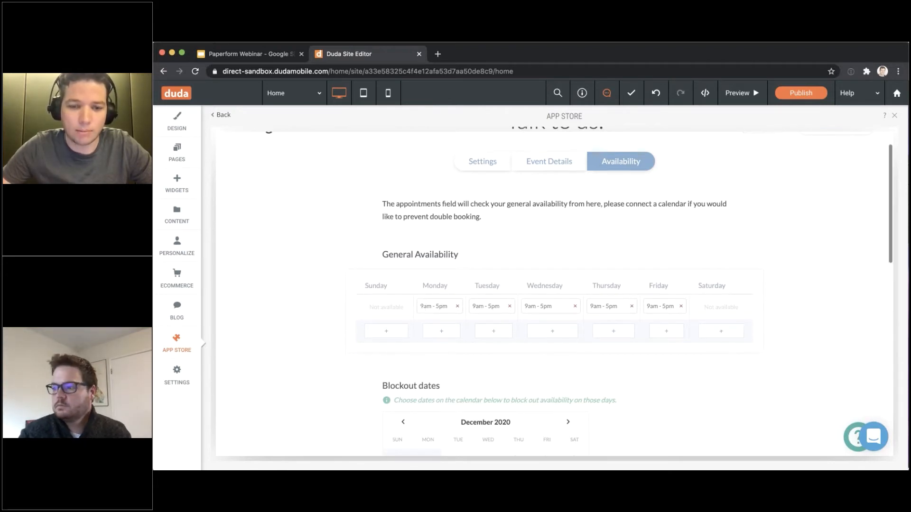
scroll(417, 327, "down", 2)
scroll(418, 326, "up", 3)
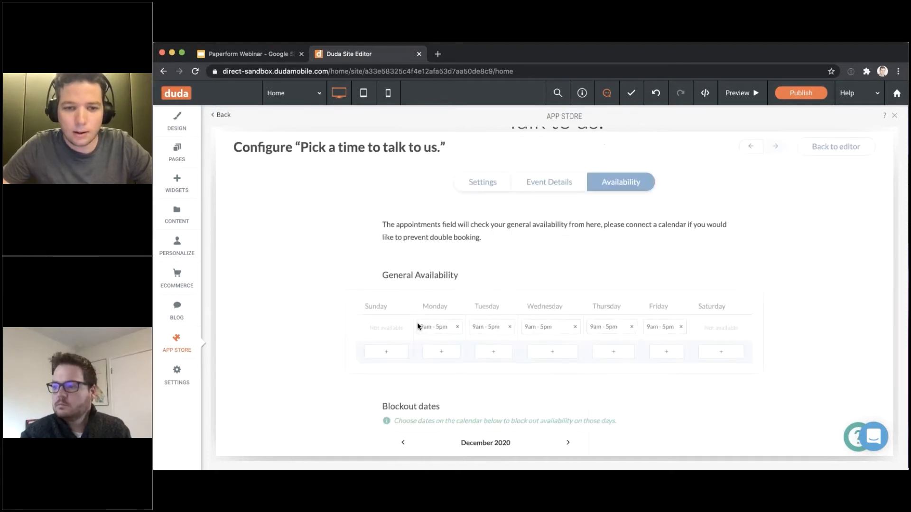
scroll(561, 295, "down", 1)
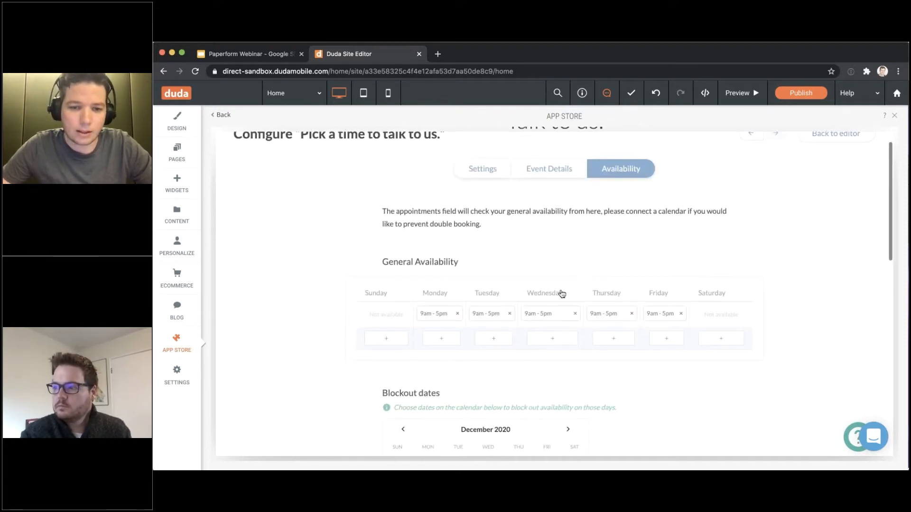
scroll(561, 293, "down", 6)
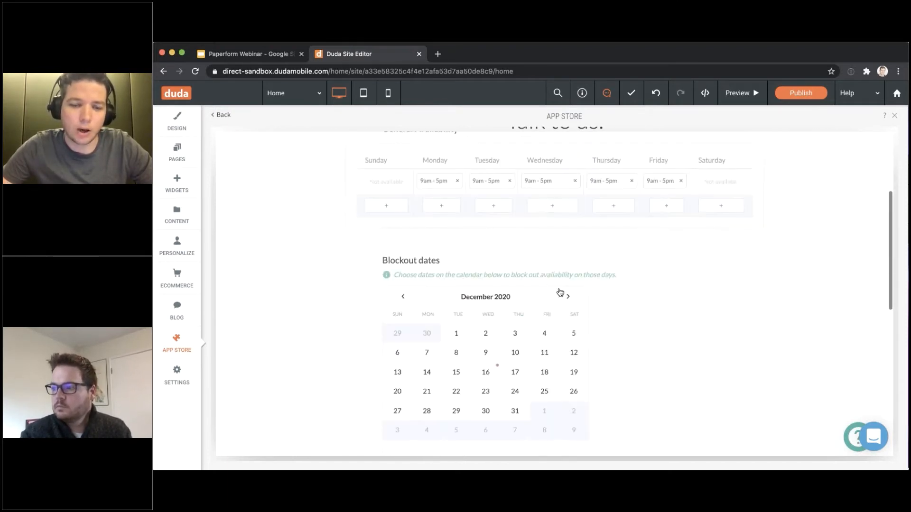
scroll(444, 309, "down", 3)
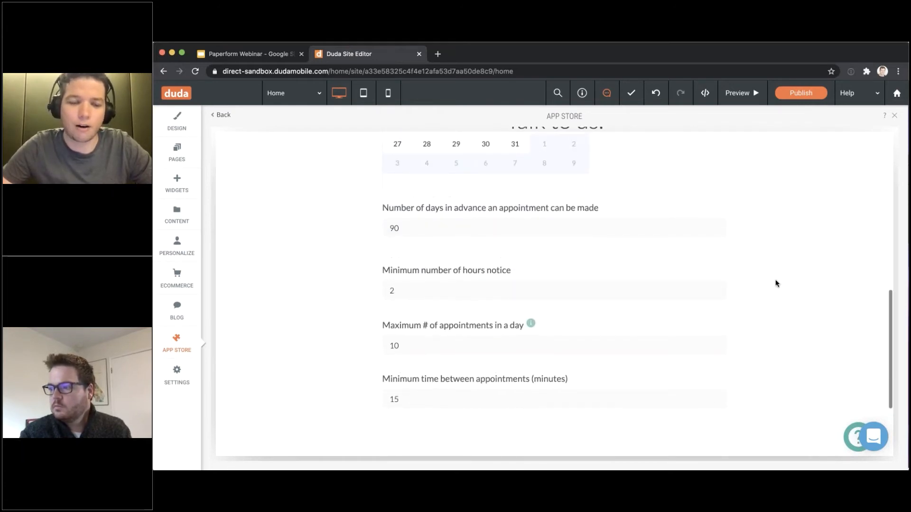
scroll(789, 289, "up", 1)
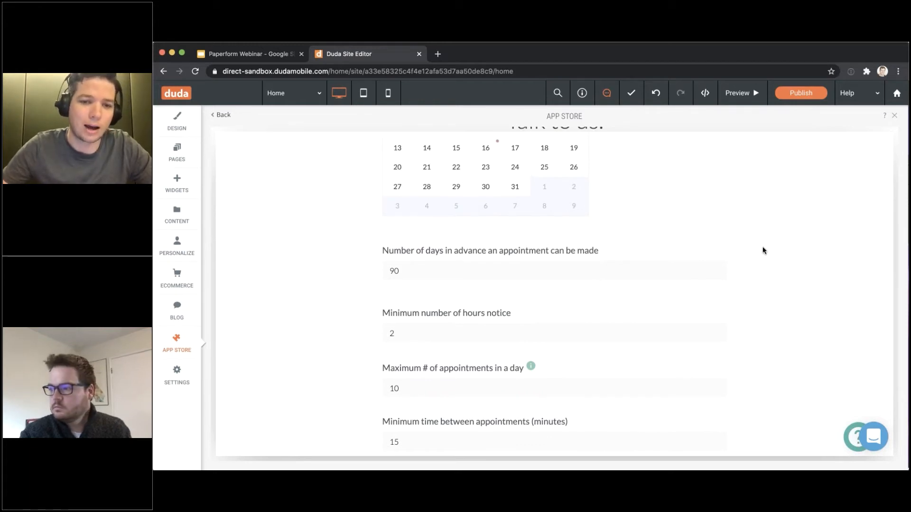
scroll(755, 248, "up", 9)
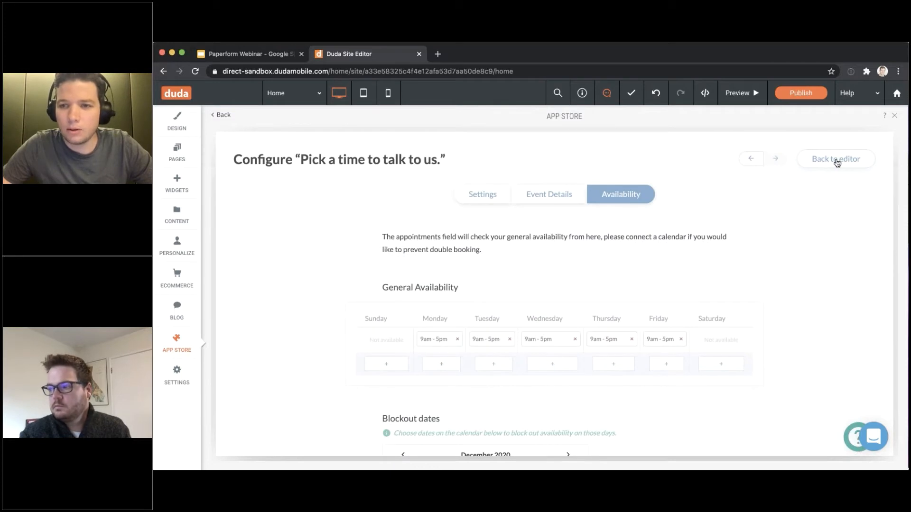
Leave the Paperform app, return to the Register section of the page and preview the site
left_click(835, 161)
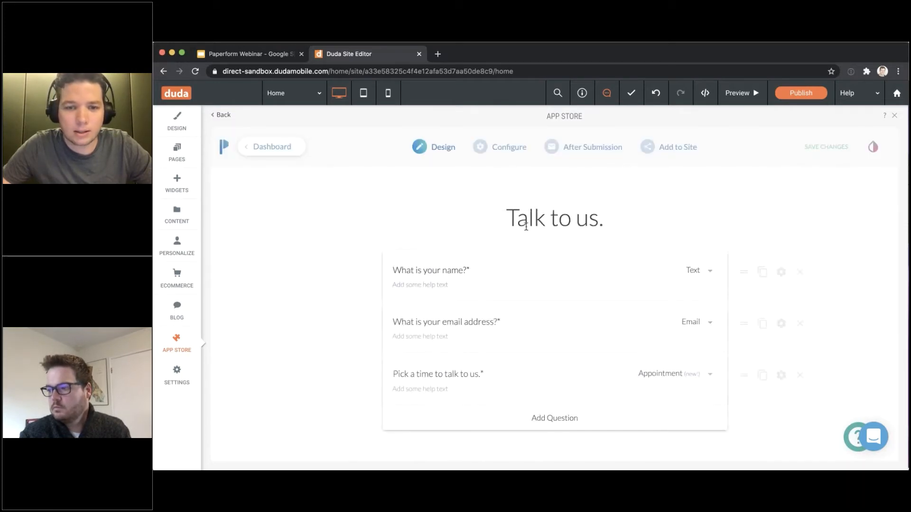
left_click(177, 123)
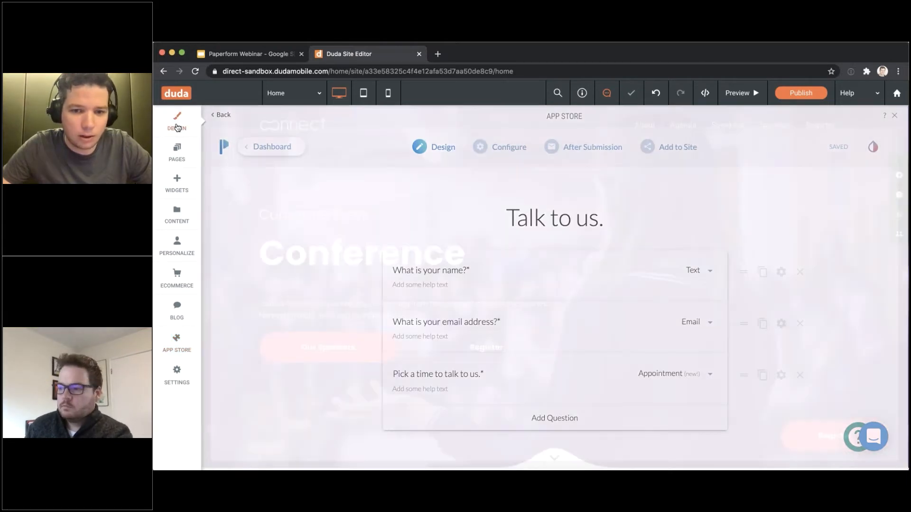
scroll(693, 242, "down", 20)
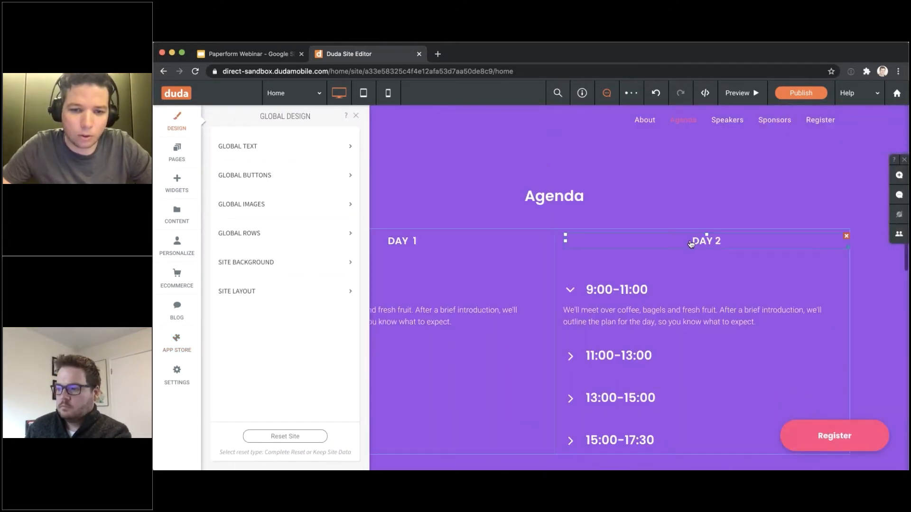
left_click(355, 116)
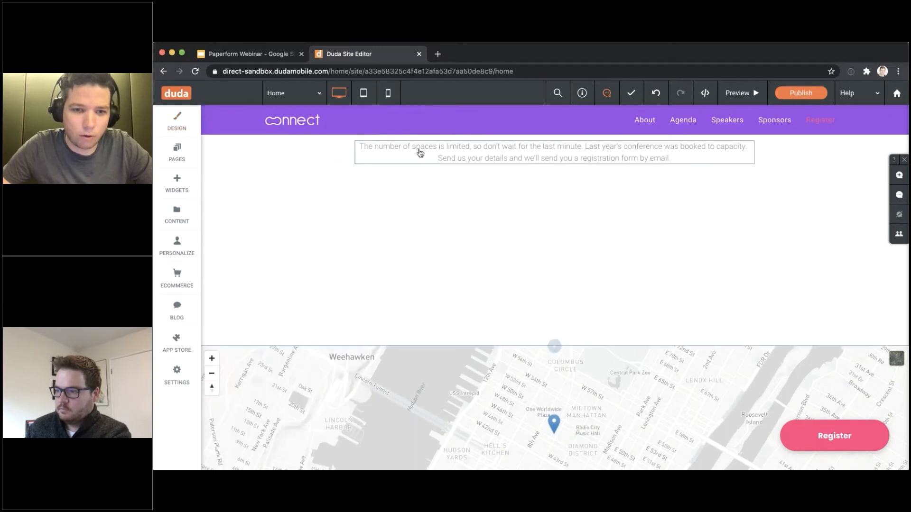
scroll(425, 155, "down", 1)
scroll(425, 155, "up", 1)
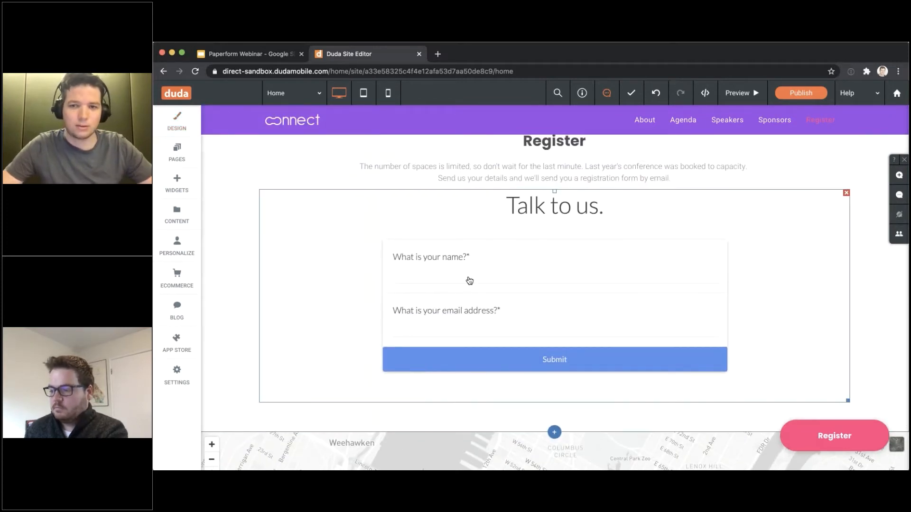
left_click(470, 281)
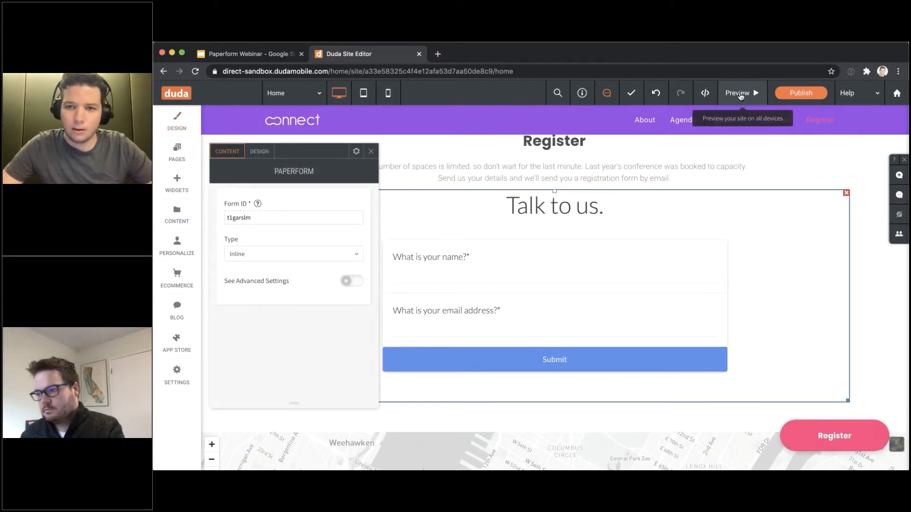
left_click(740, 93)
Enter a first name in the form and accept the suggested email address
type("Deann")
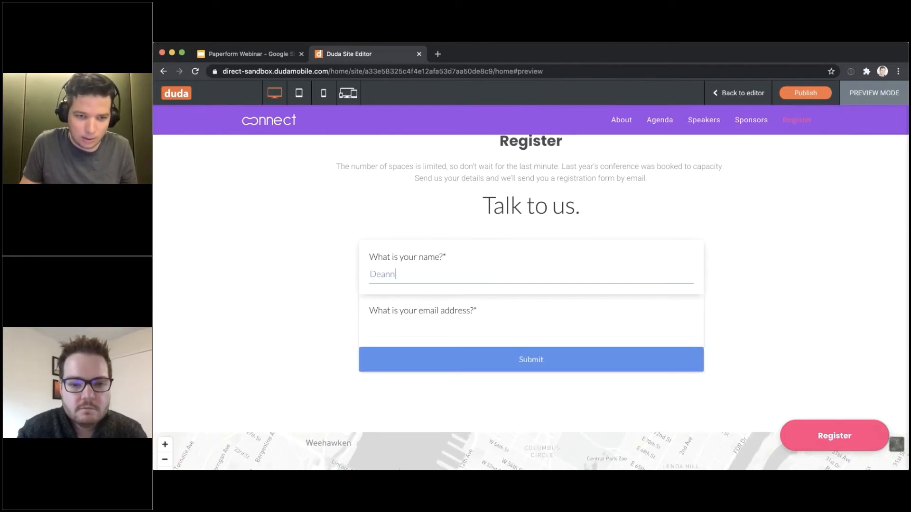
key("BackSpace")
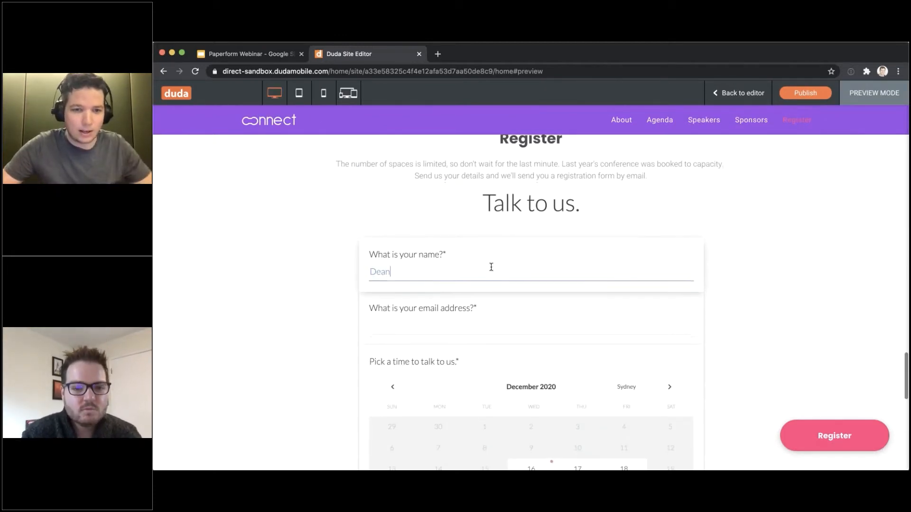
scroll(491, 267, "down", 3)
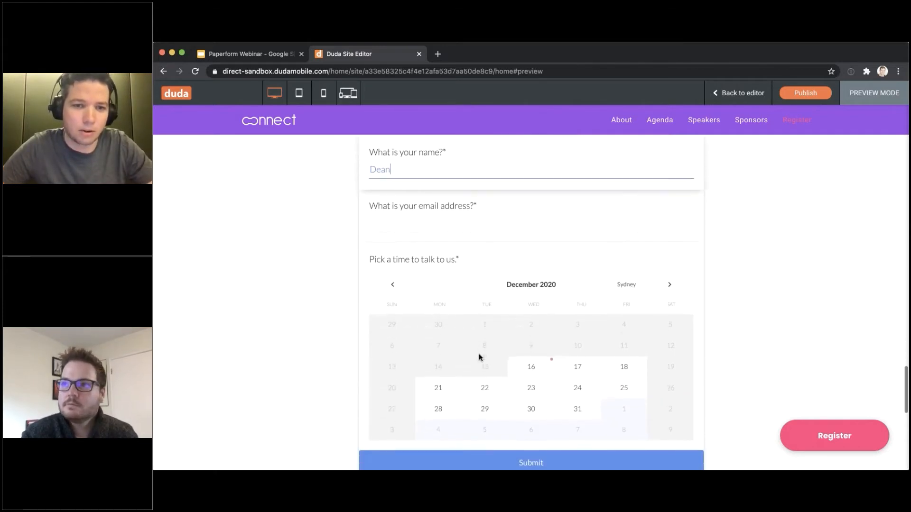
scroll(498, 349, "up", 2)
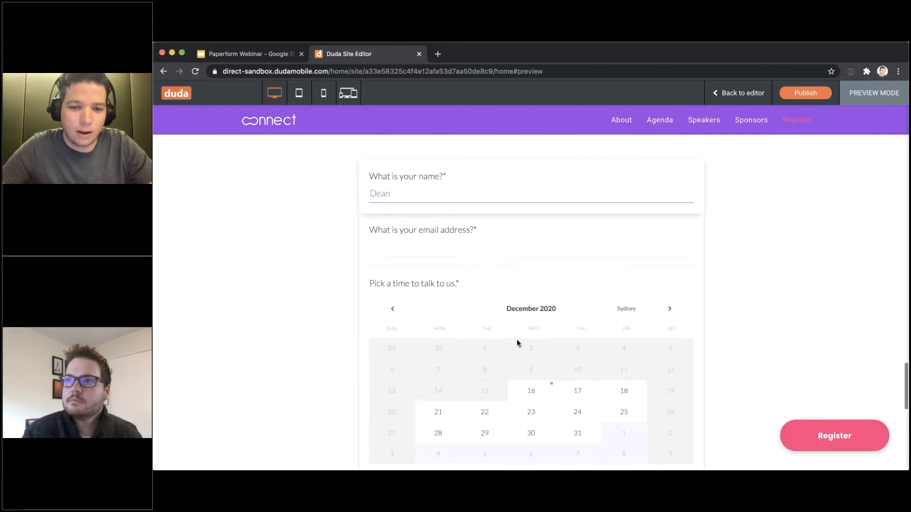
left_click(434, 247)
left_click(414, 267)
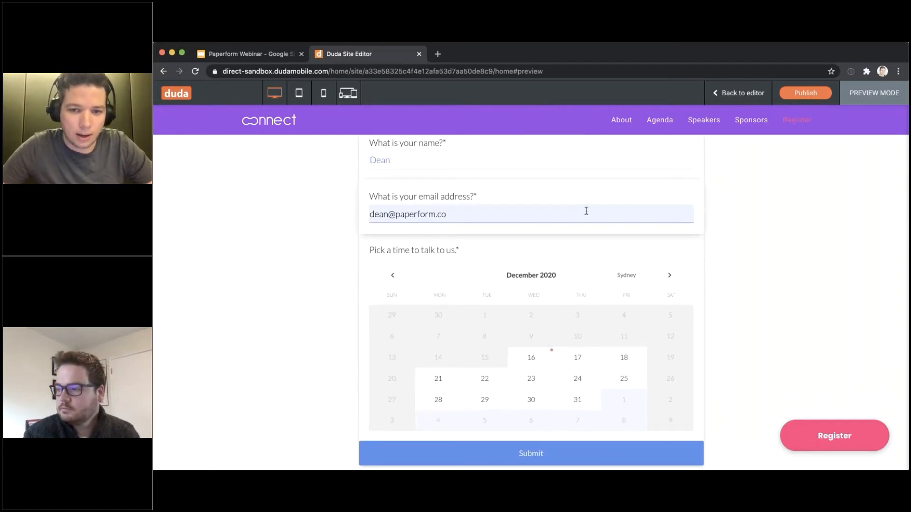
Book a meeting on Wednesday 23 December in the 11:15–11:45 am slot
scroll(580, 376, "down", 1)
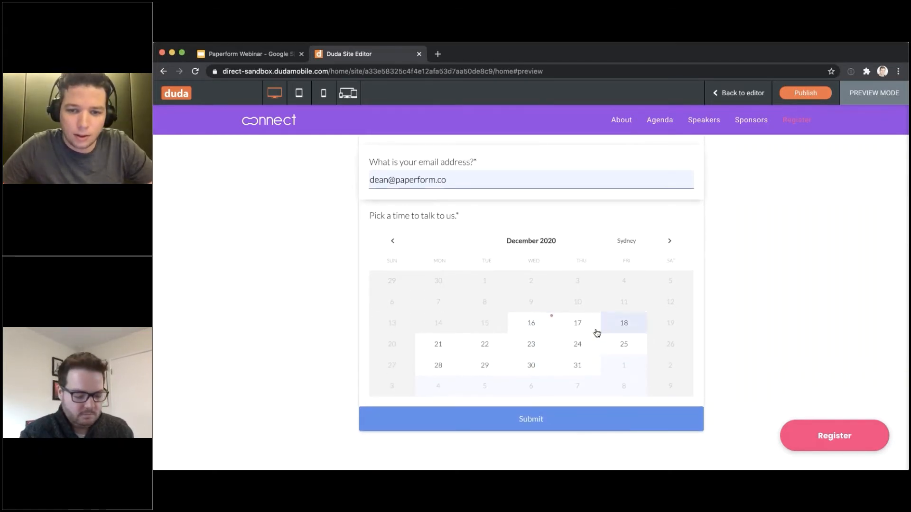
left_click(536, 349)
scroll(539, 325, "down", 3)
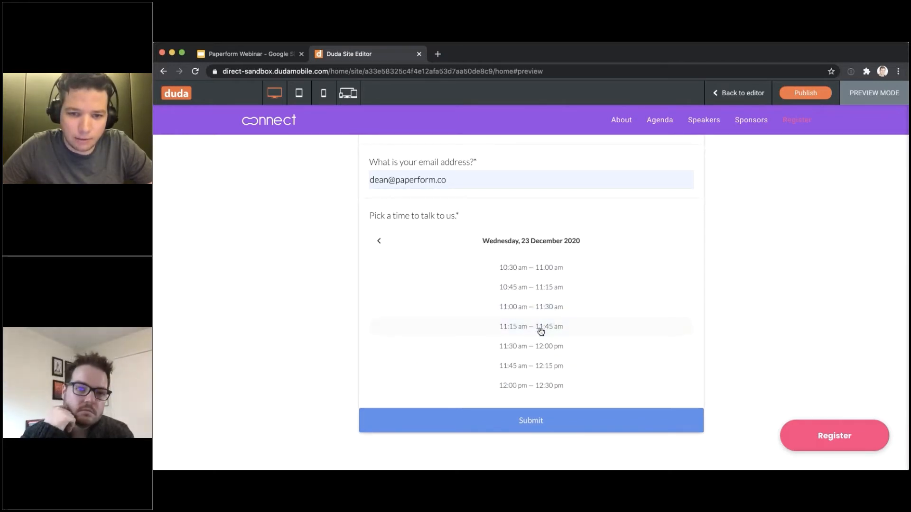
left_click(541, 331)
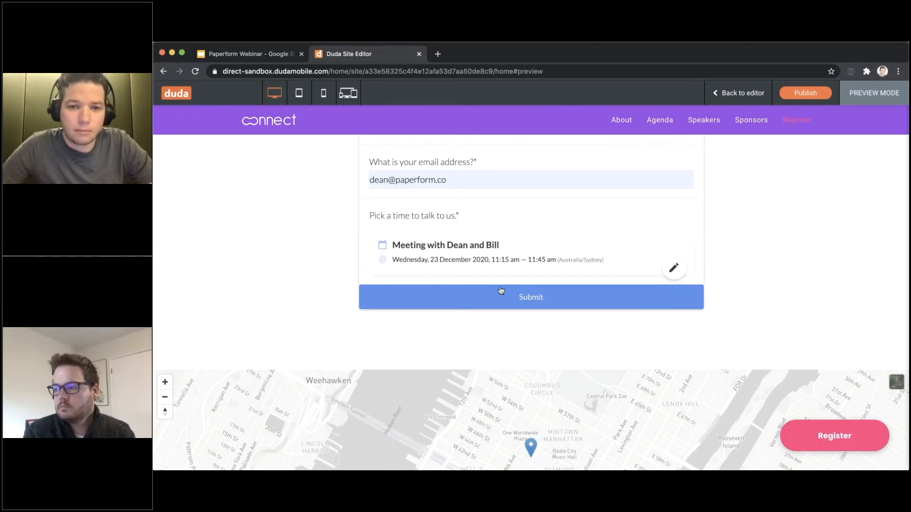
scroll(514, 292, "up", 1)
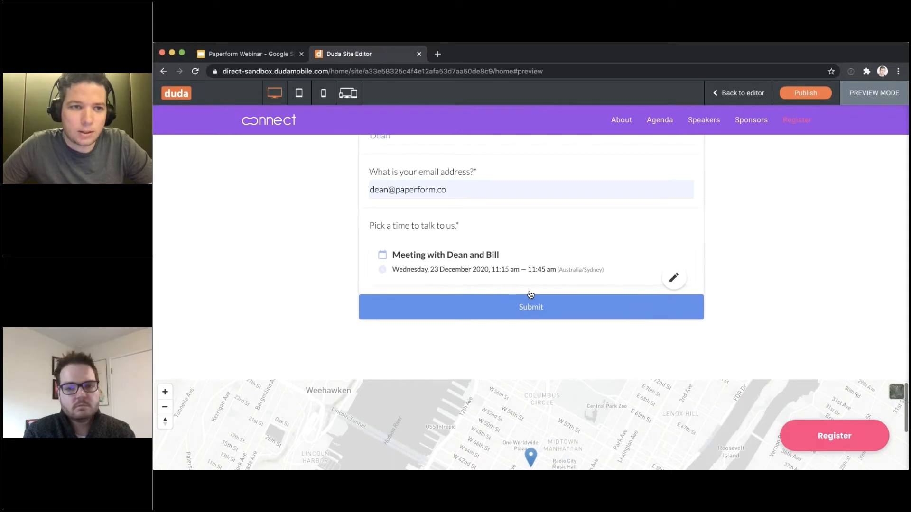
scroll(627, 291, "up", 5)
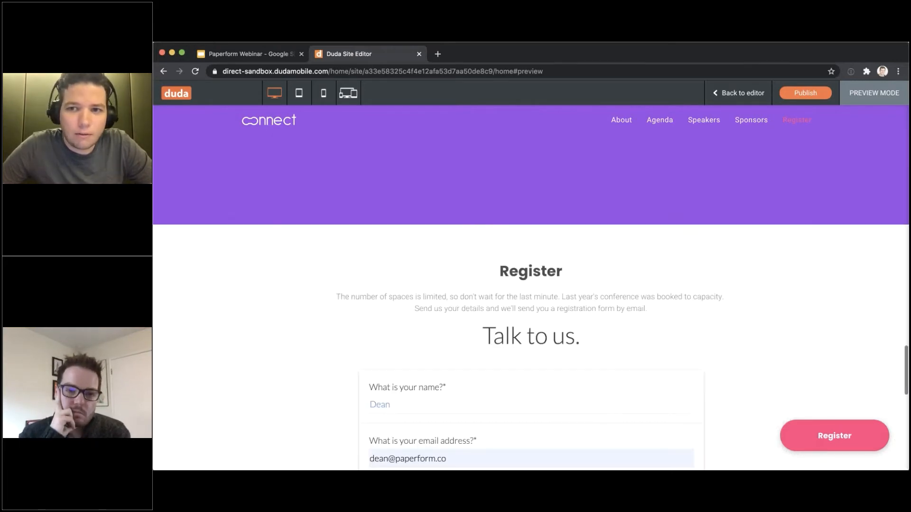
scroll(664, 190, "down", 5)
Exit the preview and open the Paperform forms dashboard from the App Store
left_click(739, 92)
left_click(183, 347)
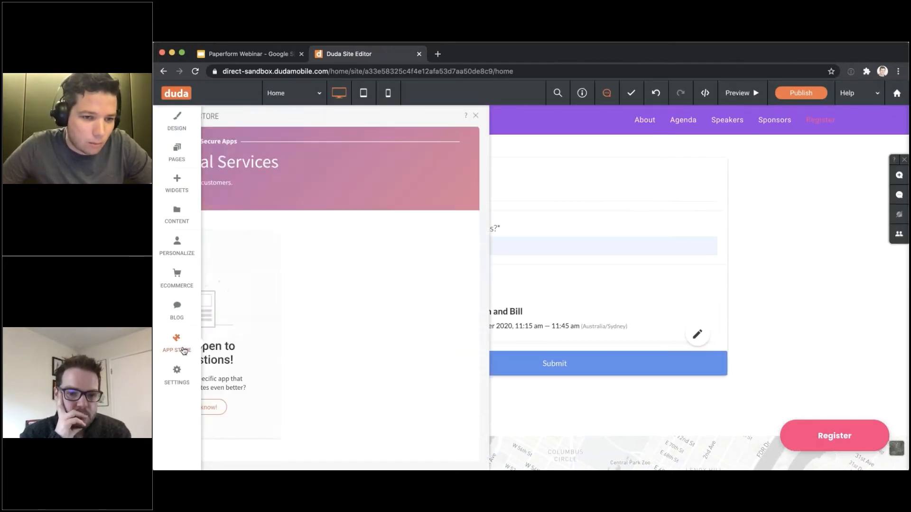
left_click(313, 368)
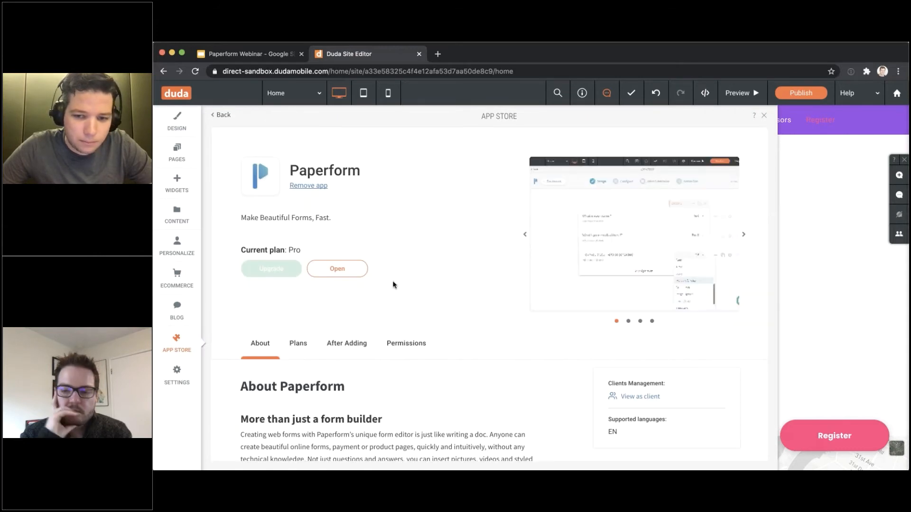
scroll(380, 275, "down", 1)
left_click(337, 245)
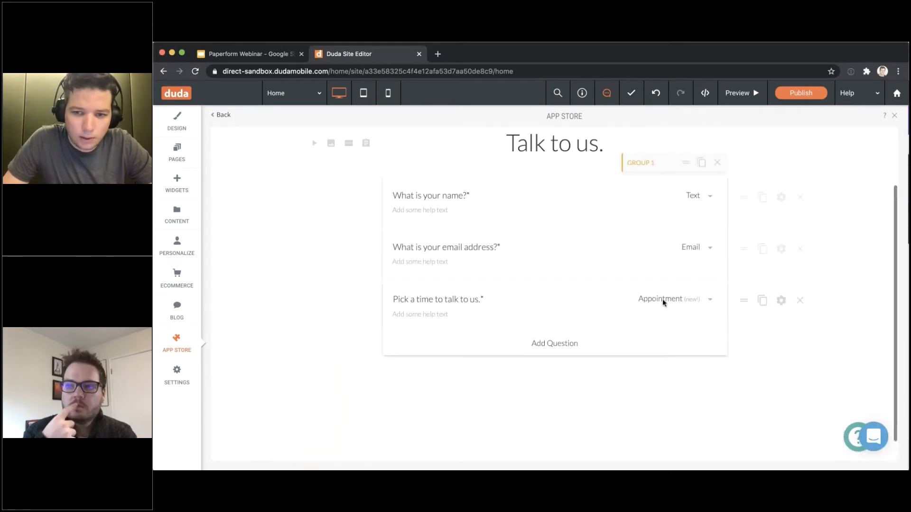
Convert the appointment question to a Products question titled 'Choose your order'
left_click(664, 300)
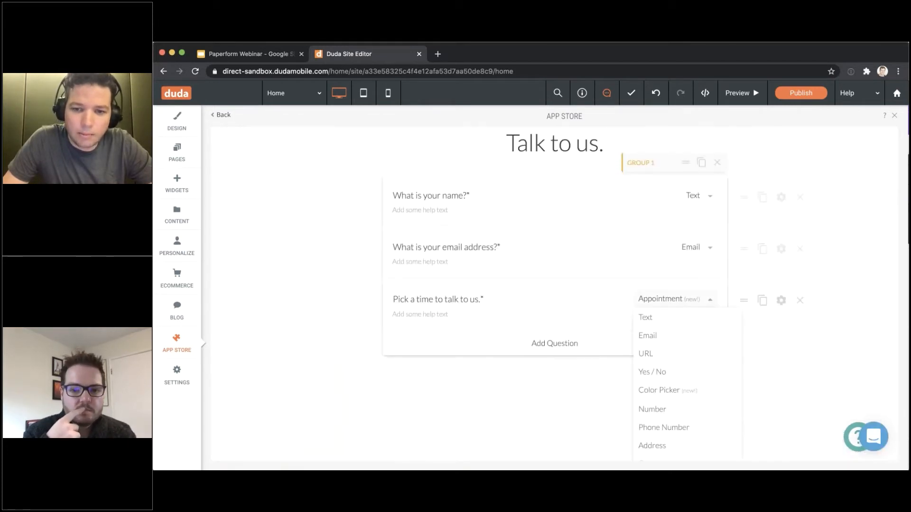
scroll(654, 370, "down", 5)
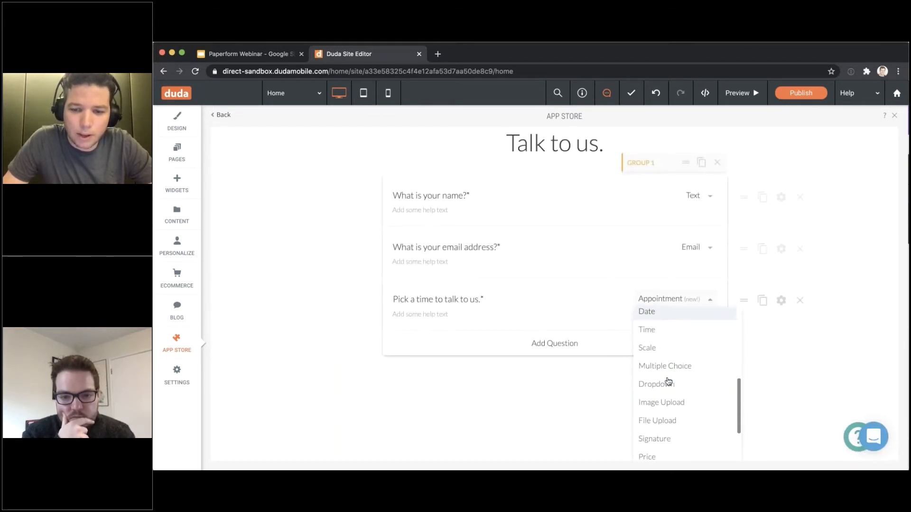
scroll(673, 389, "down", 4)
left_click(671, 401)
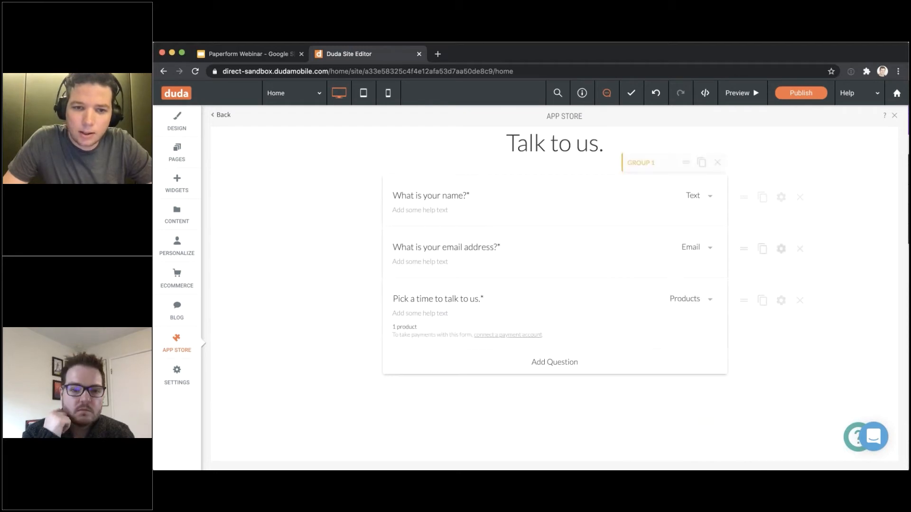
left_click(480, 298)
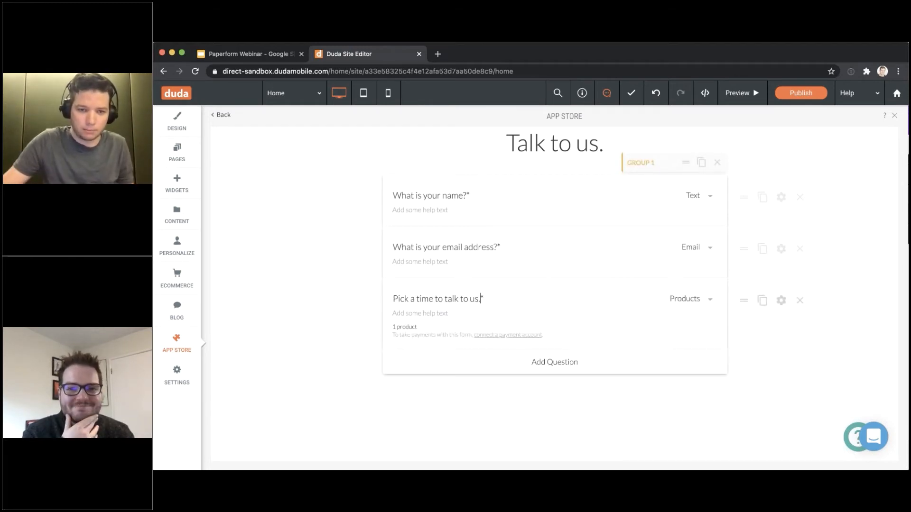
key("super+a")
key("BackSpace")
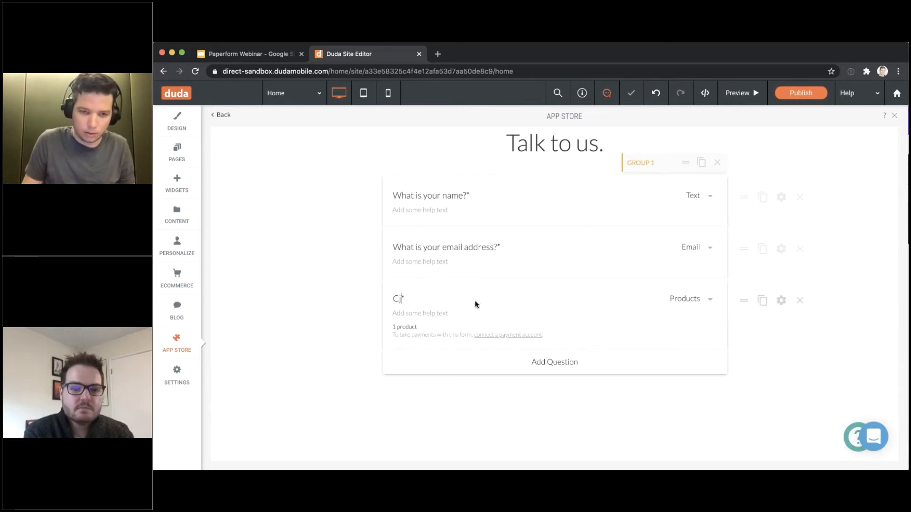
type("Choose your order")
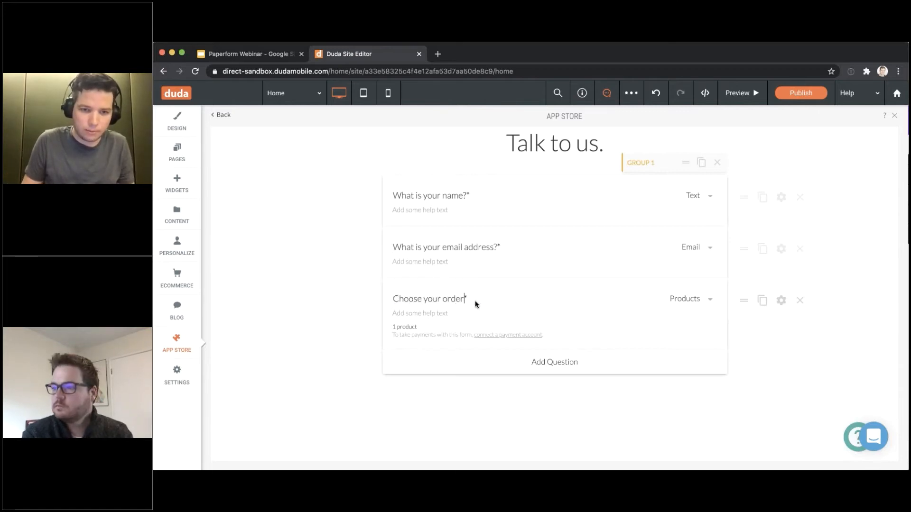
Turn off the visibility condition on the Choose your order question
left_click(781, 301)
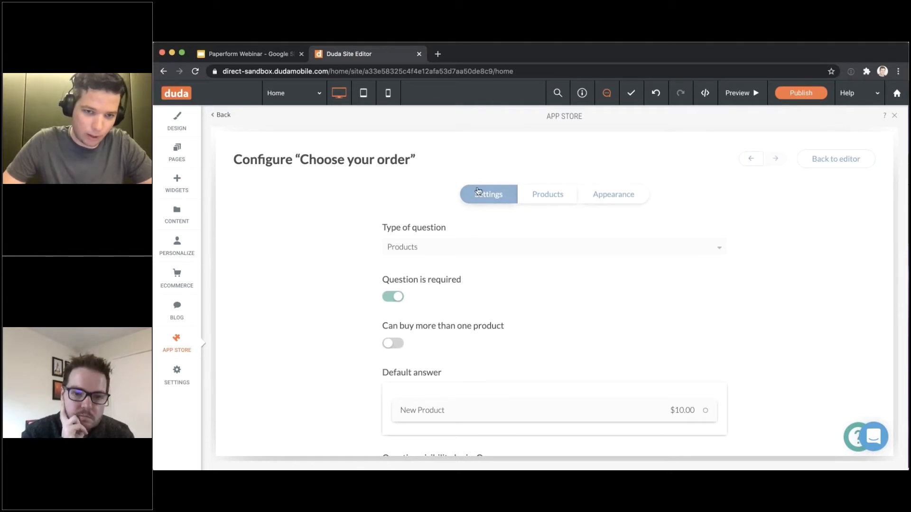
scroll(460, 242, "down", 4)
scroll(461, 242, "down", 1)
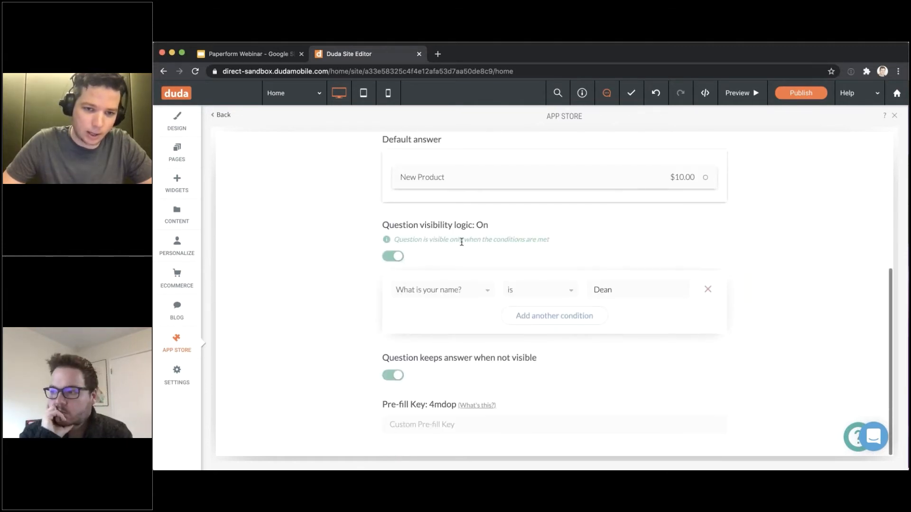
scroll(461, 242, "up", 2)
scroll(394, 256, "down", 2)
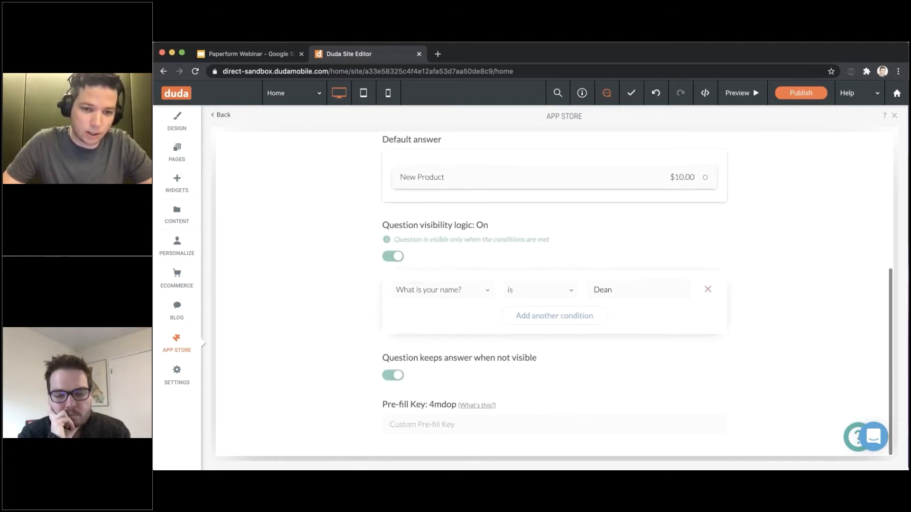
left_click(394, 257)
scroll(408, 259, "up", 2)
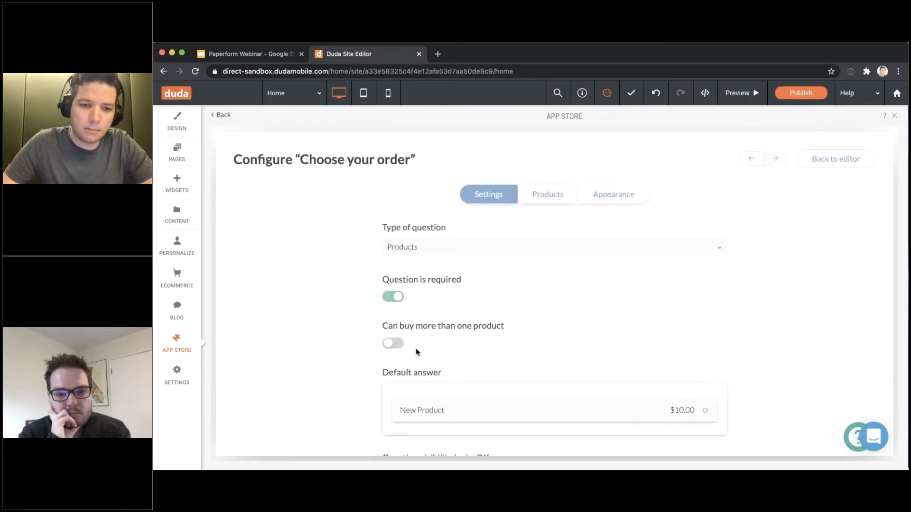
Allow buying more than one product, leaving New Product without a default answer
left_click_drag(382, 325, 527, 323)
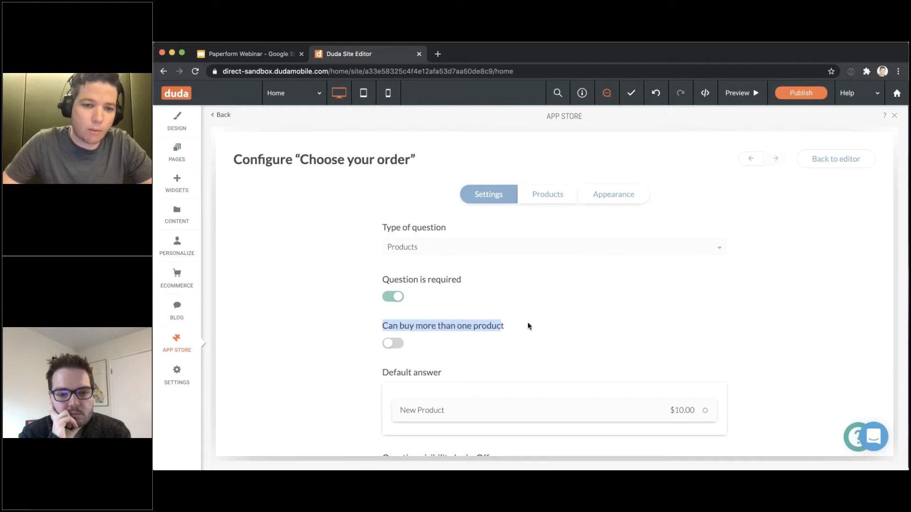
left_click(526, 326)
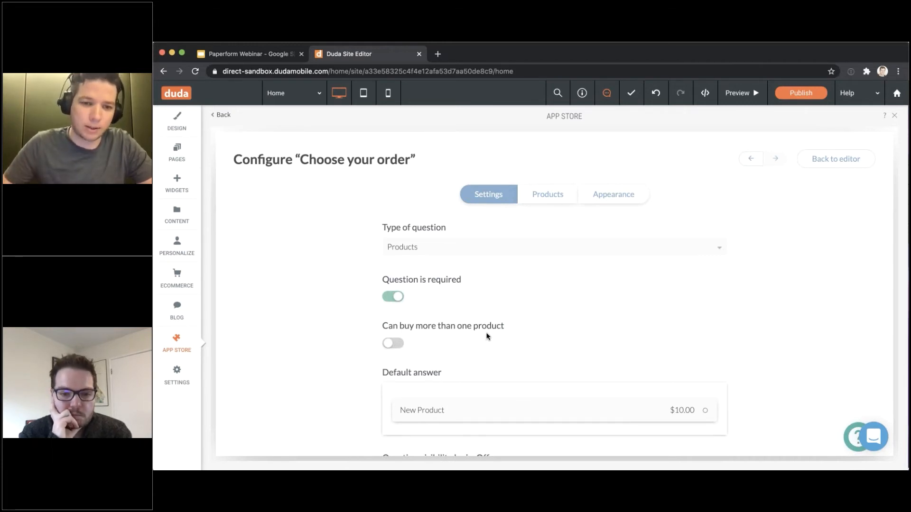
left_click(394, 346)
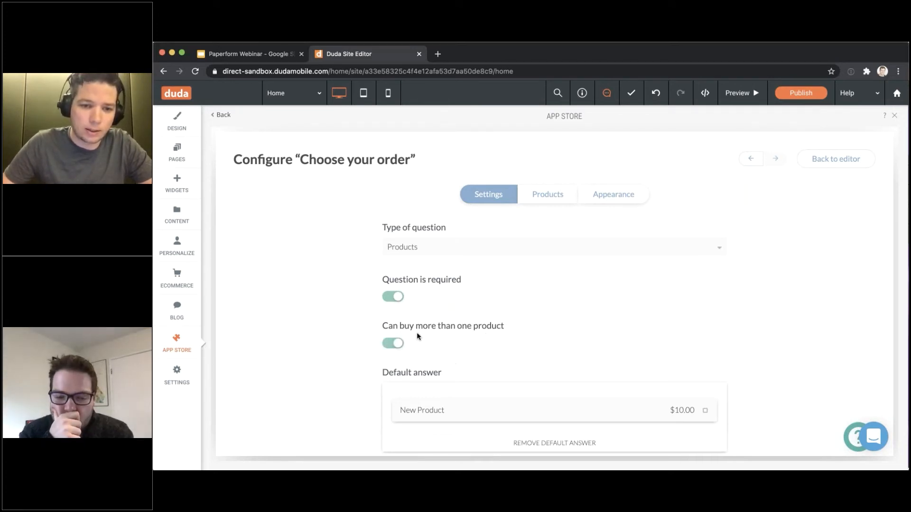
left_click(610, 411)
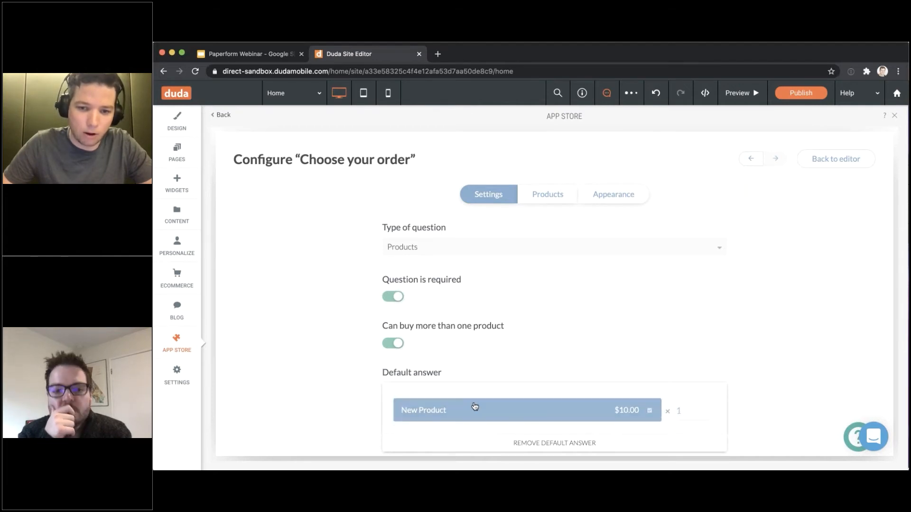
left_click(491, 395)
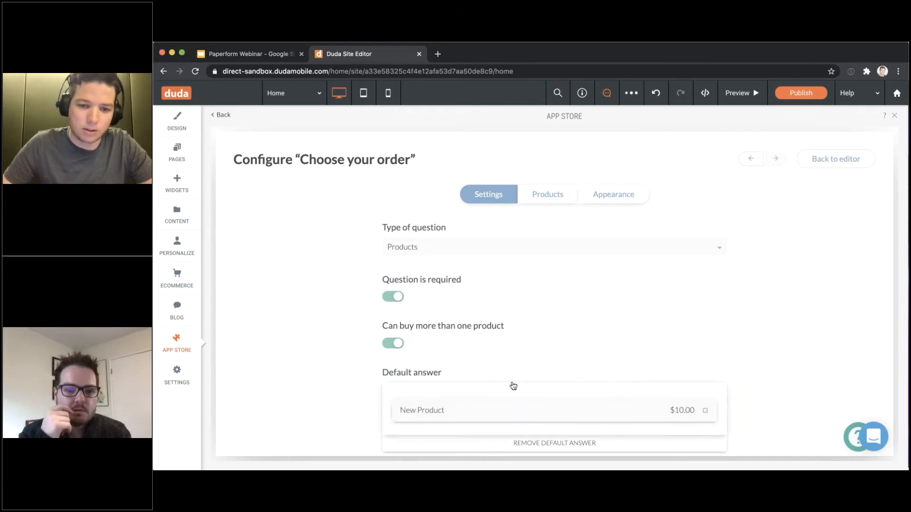
left_click(500, 413)
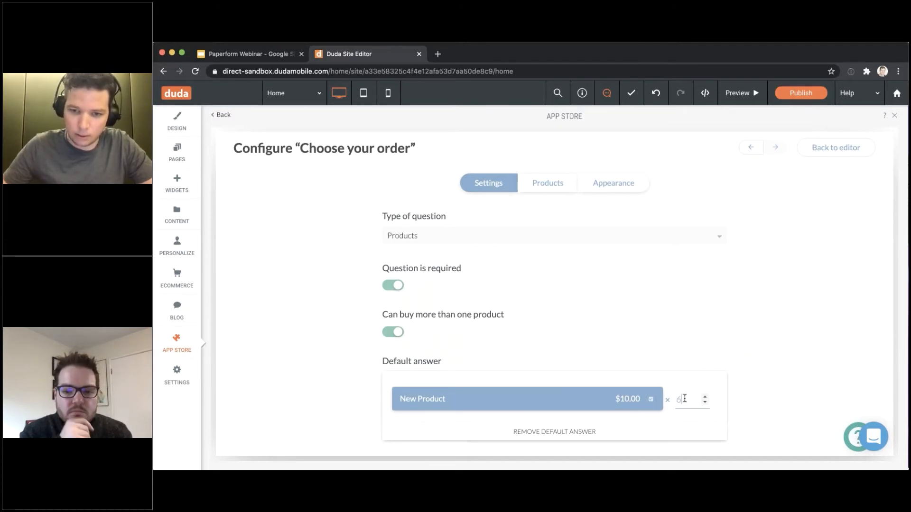
key("Down")
key("Down")
key("Down")
key("Down")
key("Down")
key("Down")
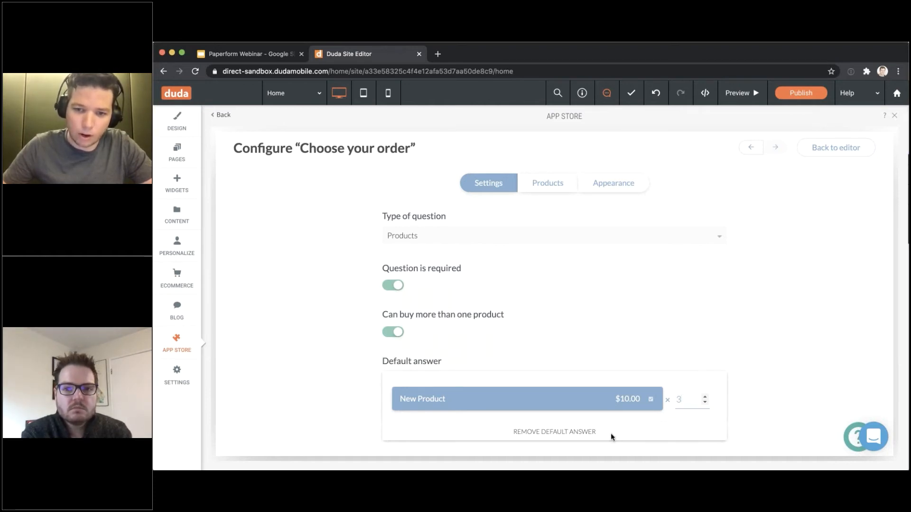
left_click(576, 399)
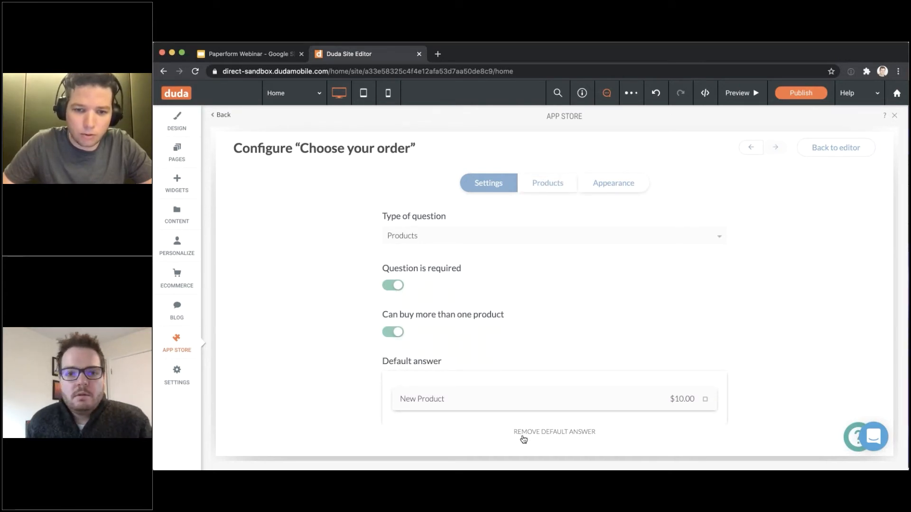
Rename the question's product to 'T-shirt (Black)'
left_click(547, 183)
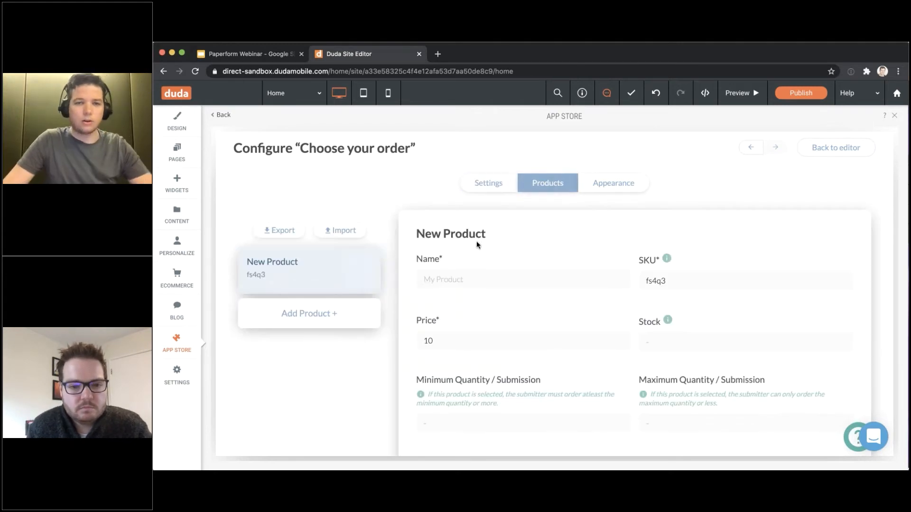
mouse_move(270, 258)
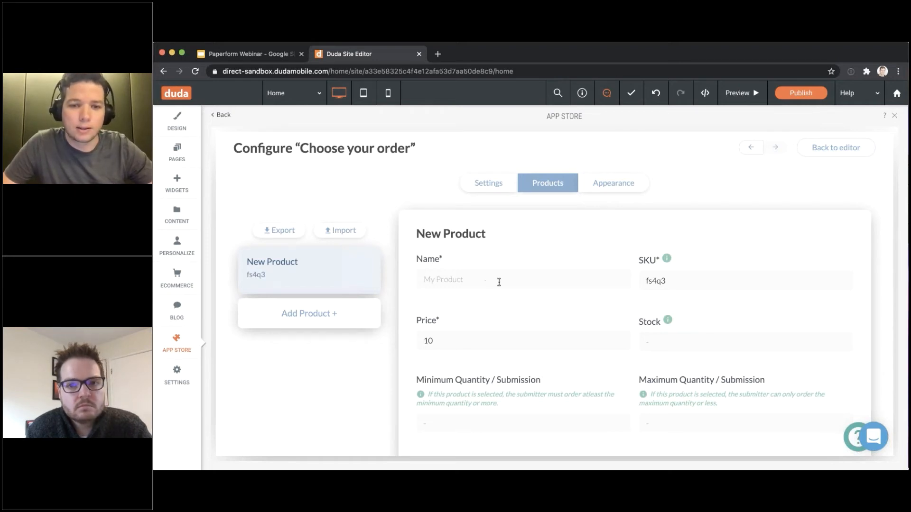
scroll(500, 281, "down", 1)
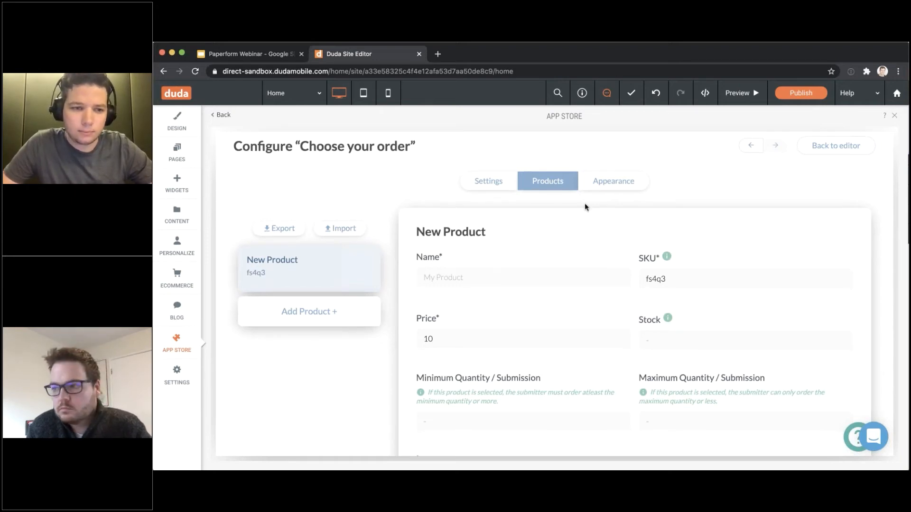
scroll(584, 207, "down", 1)
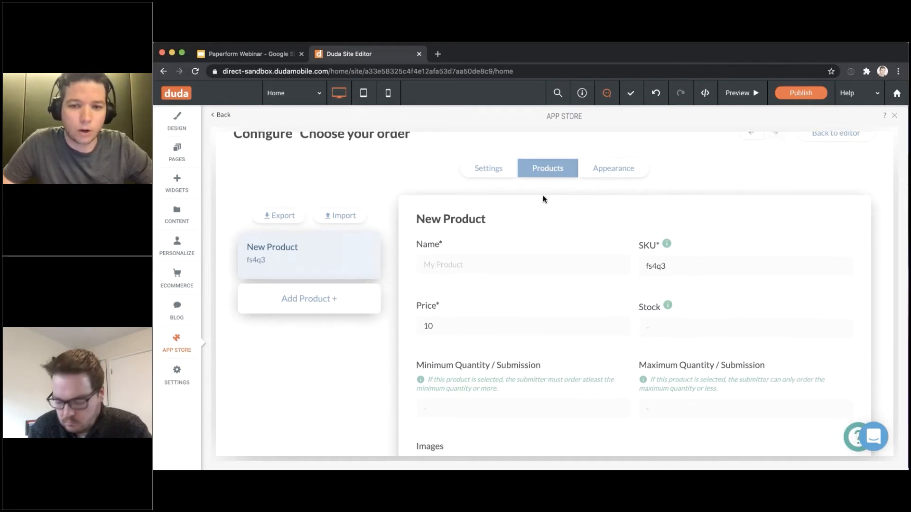
scroll(513, 224, "down", 2)
scroll(515, 227, "down", 1)
left_click(515, 228)
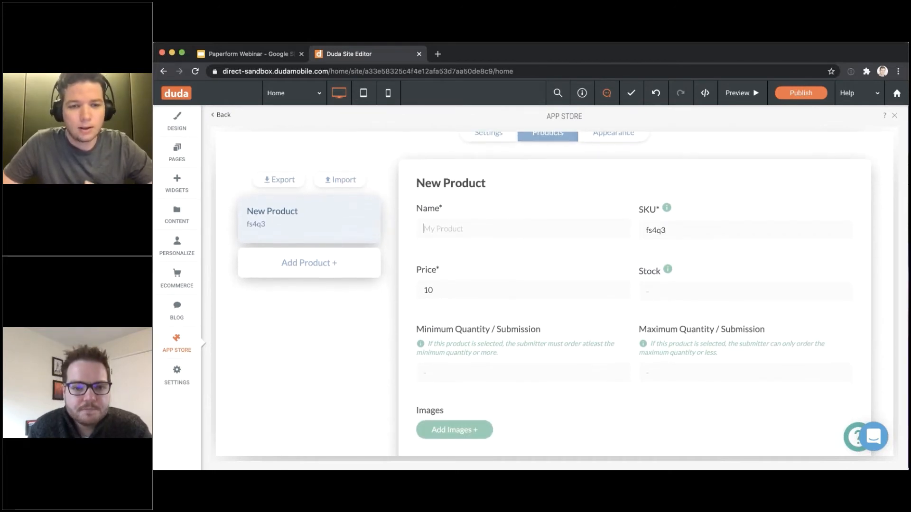
scroll(515, 227, "up", 1)
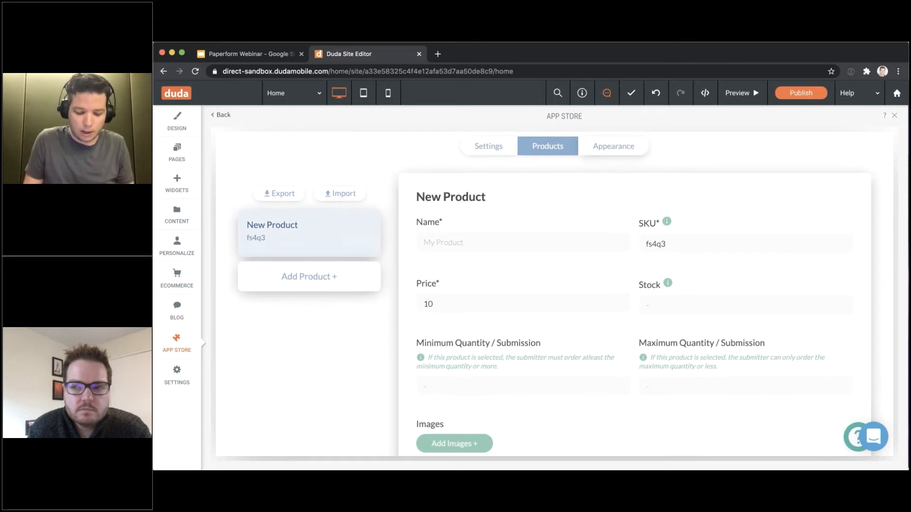
type("B")
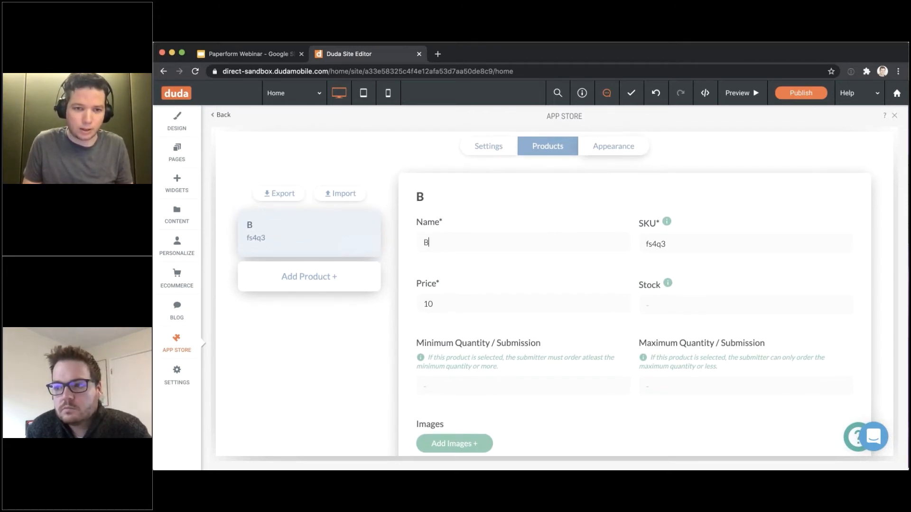
key("BackSpace")
type("T-shirt")
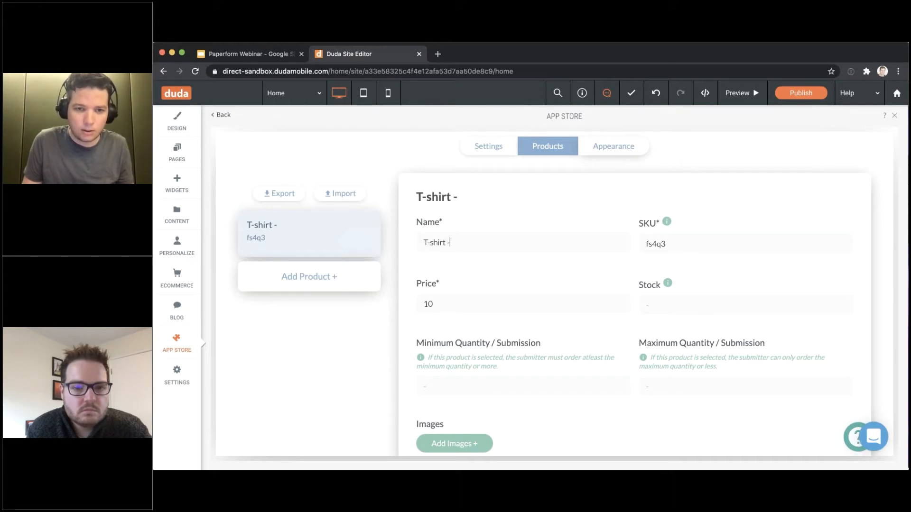
type(" -")
key("BackSpace")
key("BackSpace")
type("(Black)")
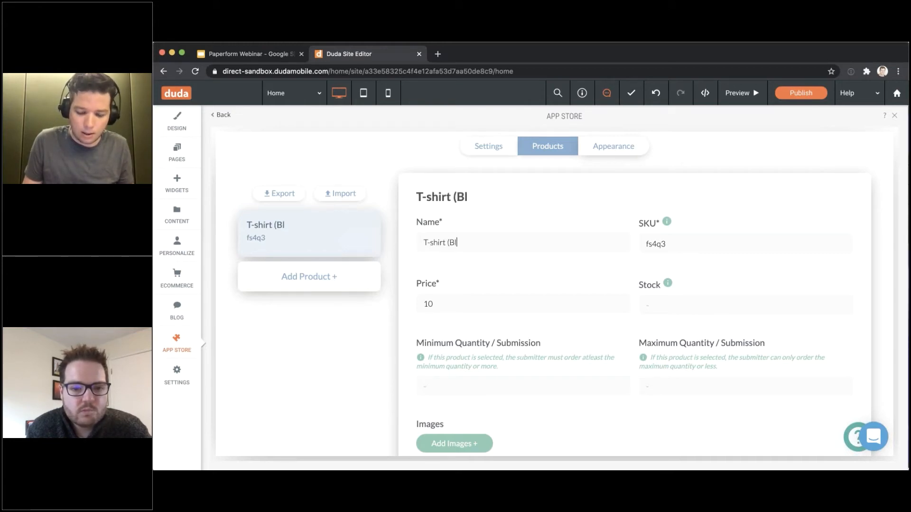
Set the product's SKU to 'black' and its price to 15.00
double_click(656, 243)
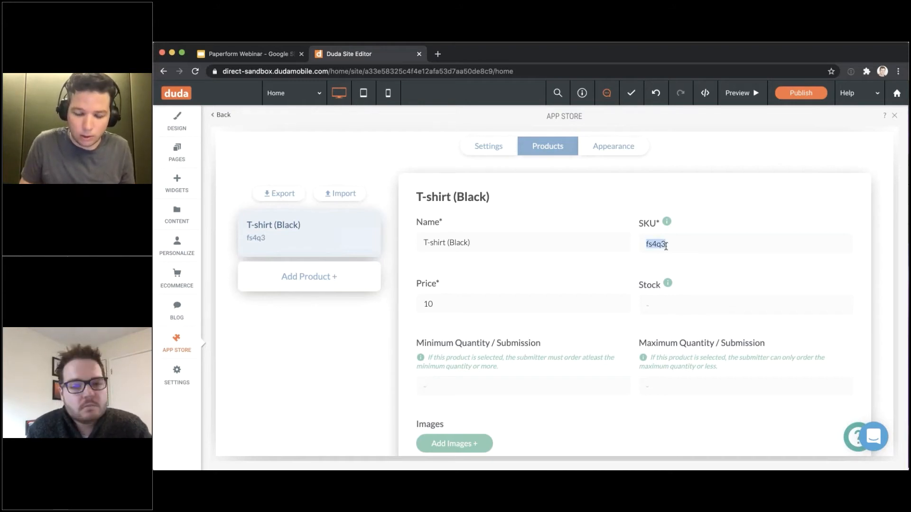
type("black")
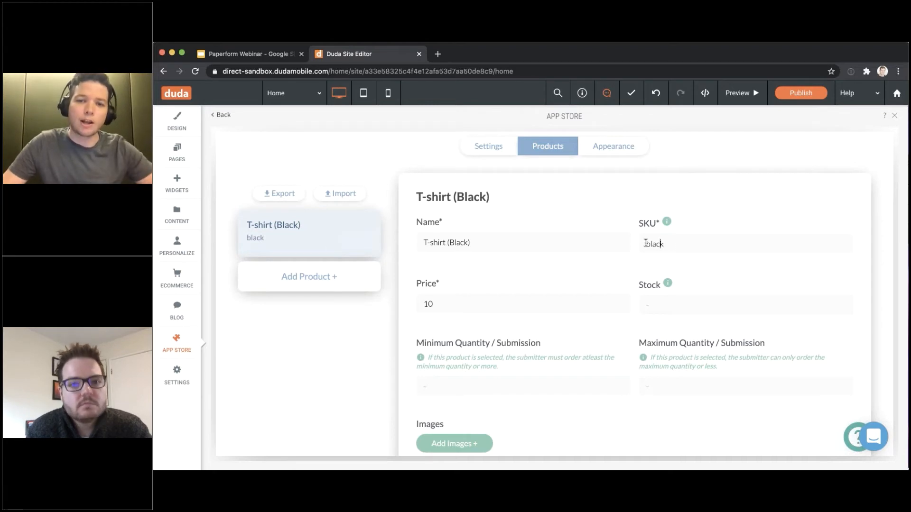
double_click(646, 243)
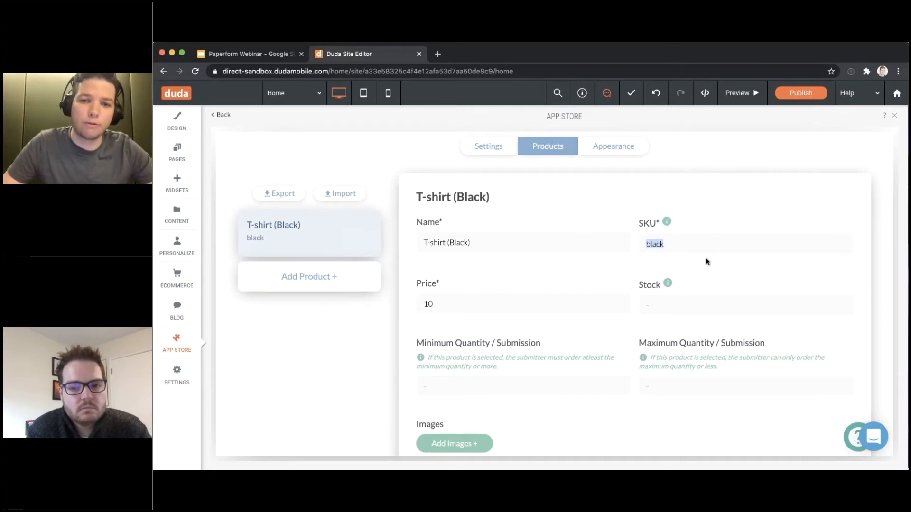
left_click(687, 244)
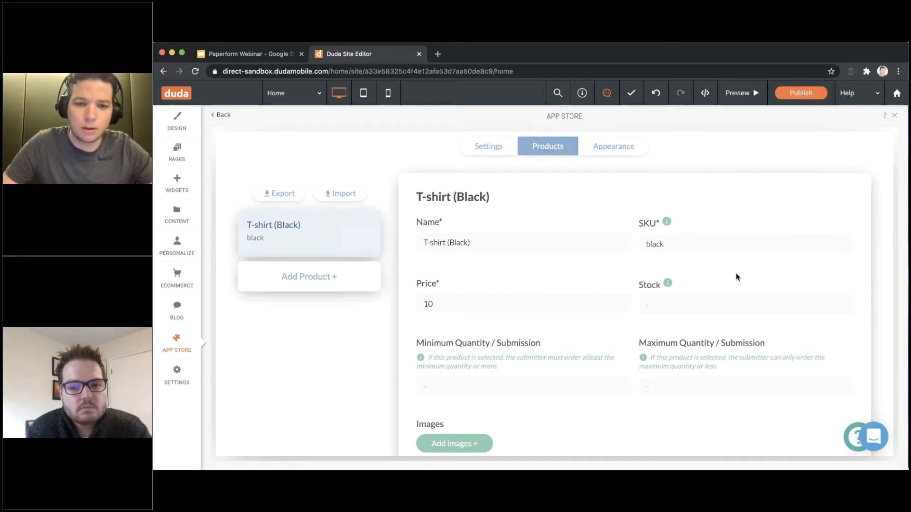
double_click(446, 300)
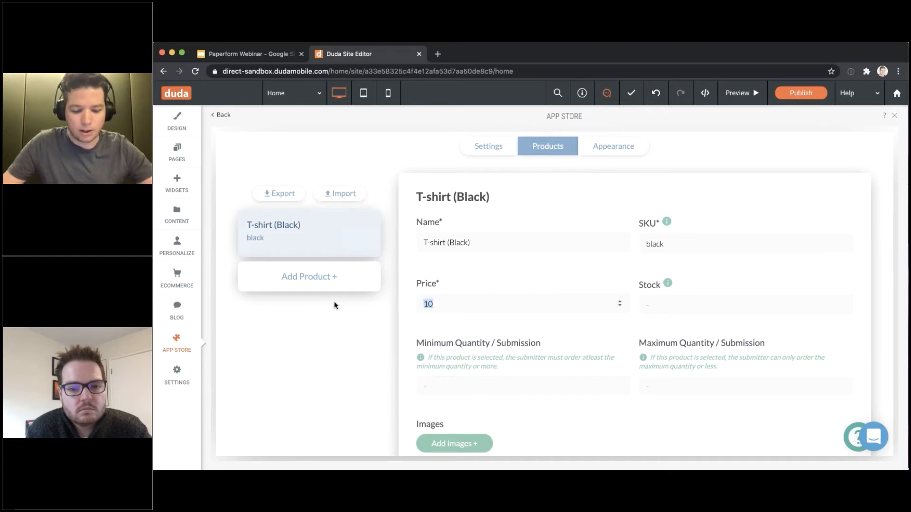
type("15")
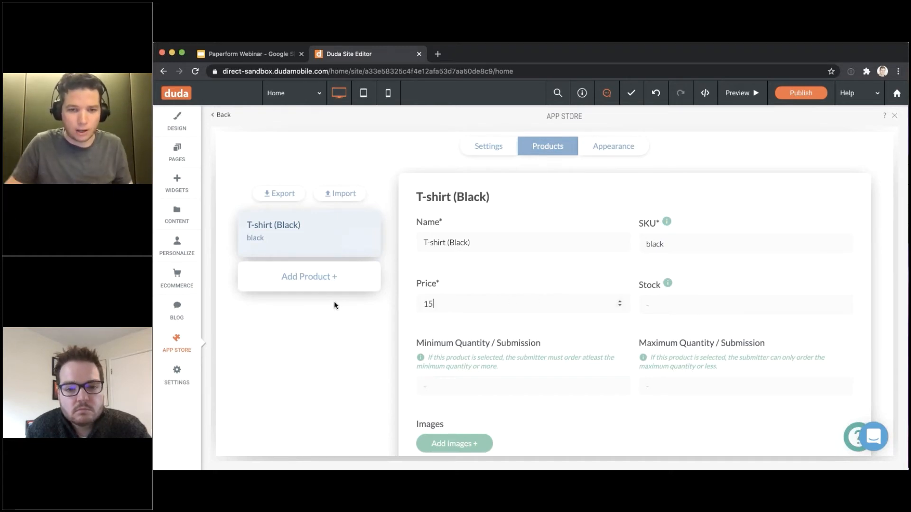
left_click(722, 279)
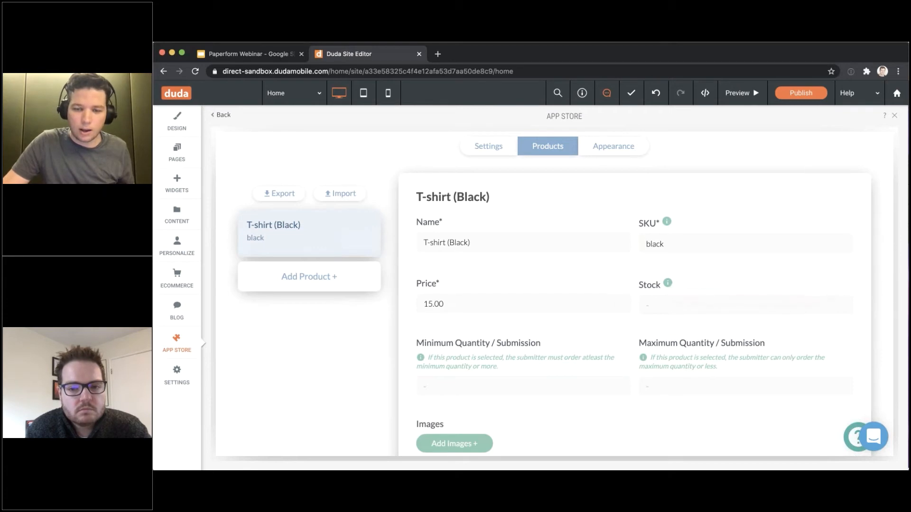
Give the T-shirt (Black) product a stock of 30
scroll(633, 281, "up", 1)
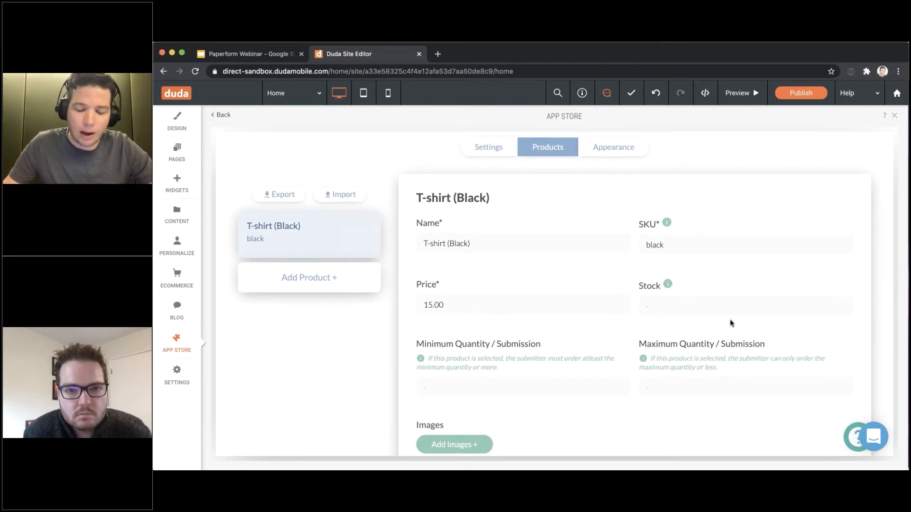
scroll(701, 315, "down", 1)
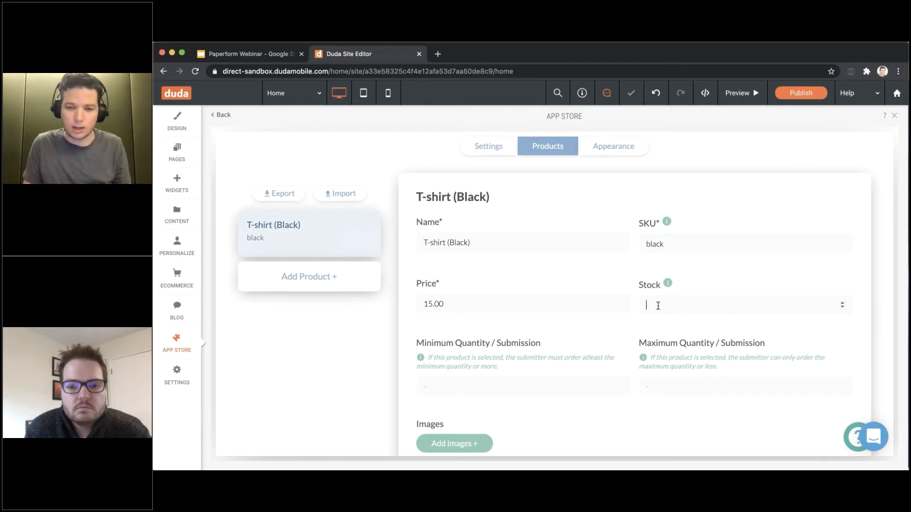
type("30")
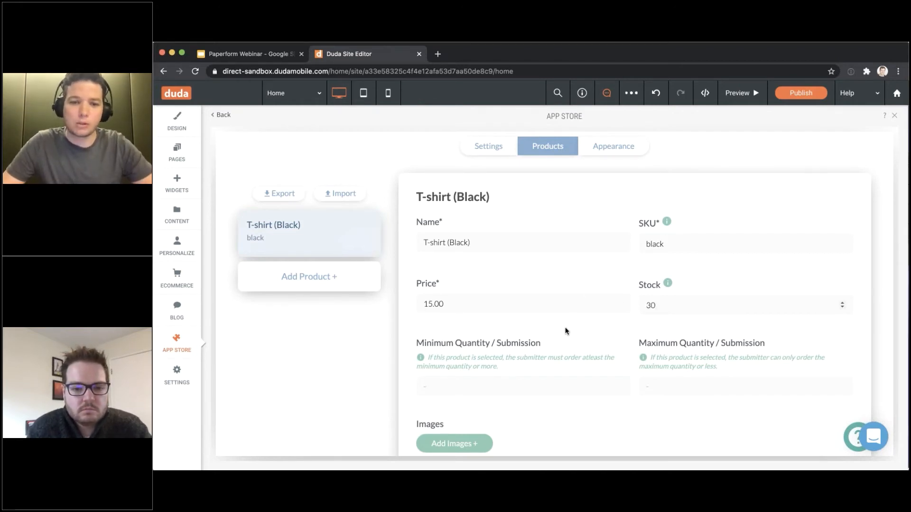
scroll(650, 304, "down", 1)
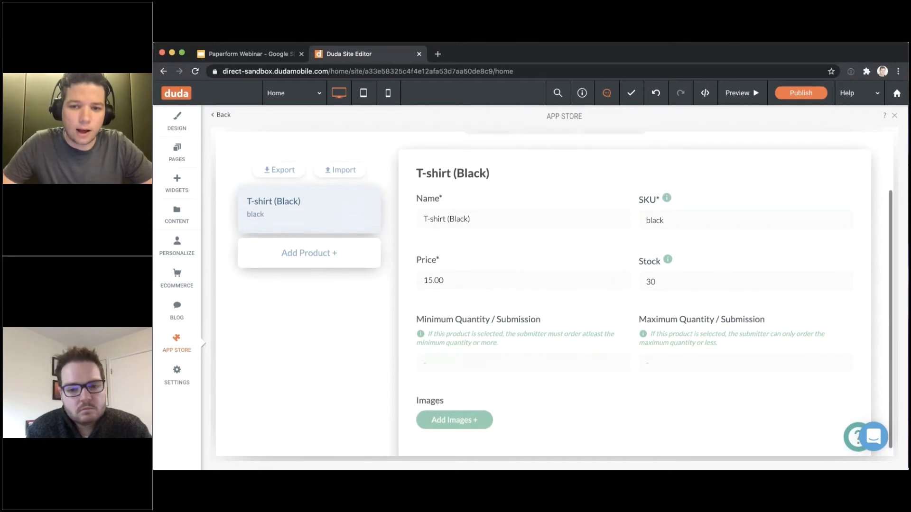
scroll(650, 304, "up", 1)
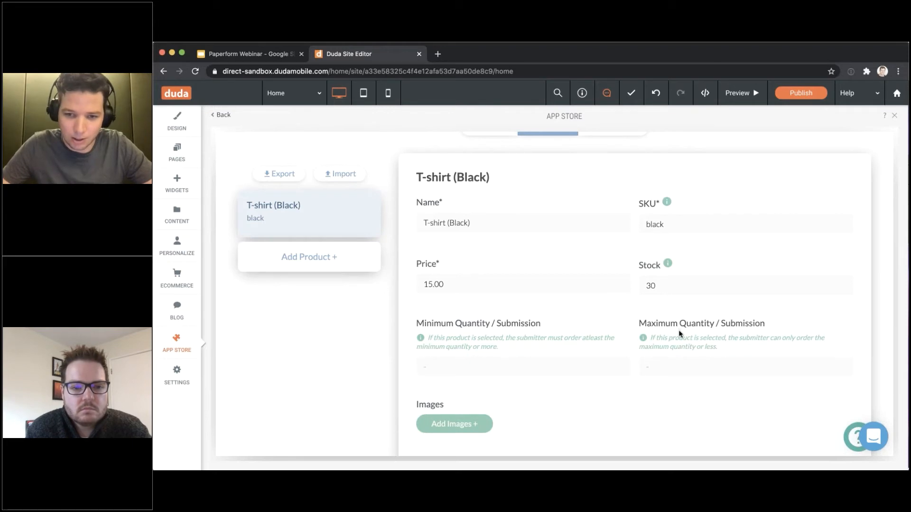
left_click_drag(630, 398, 498, 391)
left_click(498, 392)
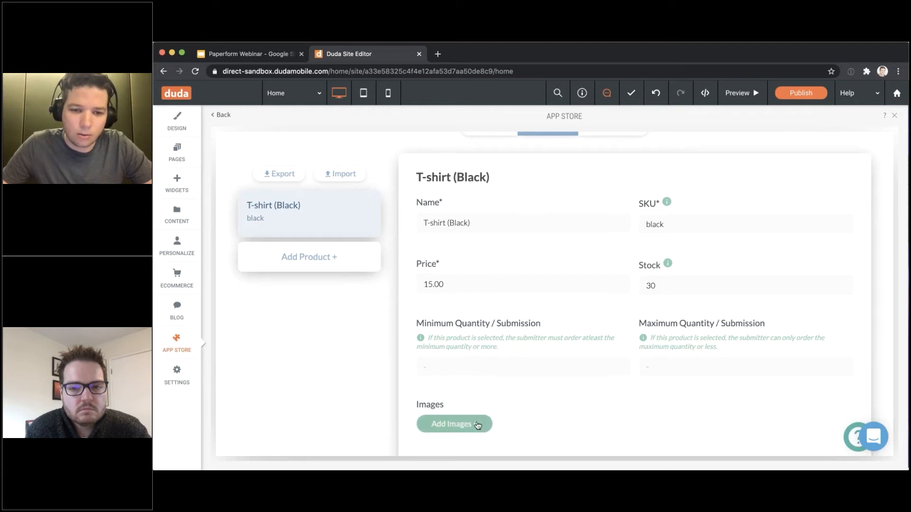
Attach a dark blue painted image to T-shirt (Black) and bring up the Appearance options
left_click(477, 424)
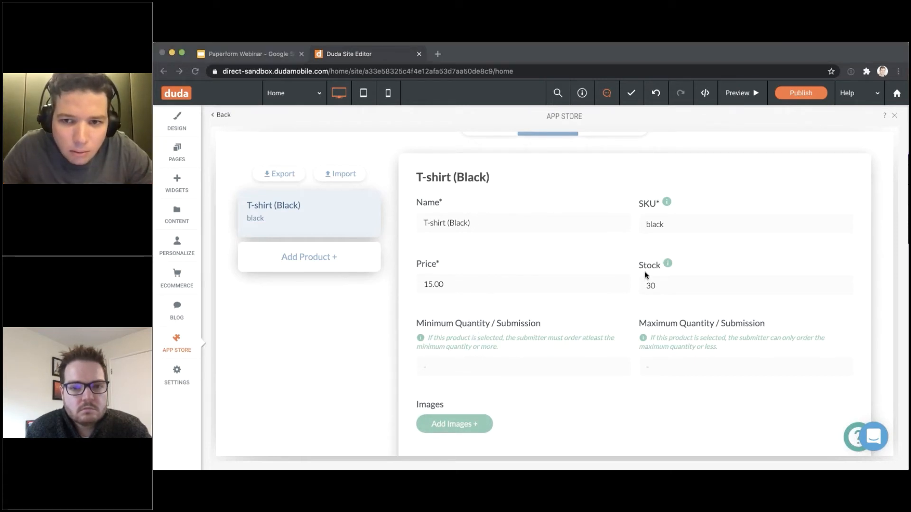
left_click(691, 286)
scroll(629, 360, "down", 1)
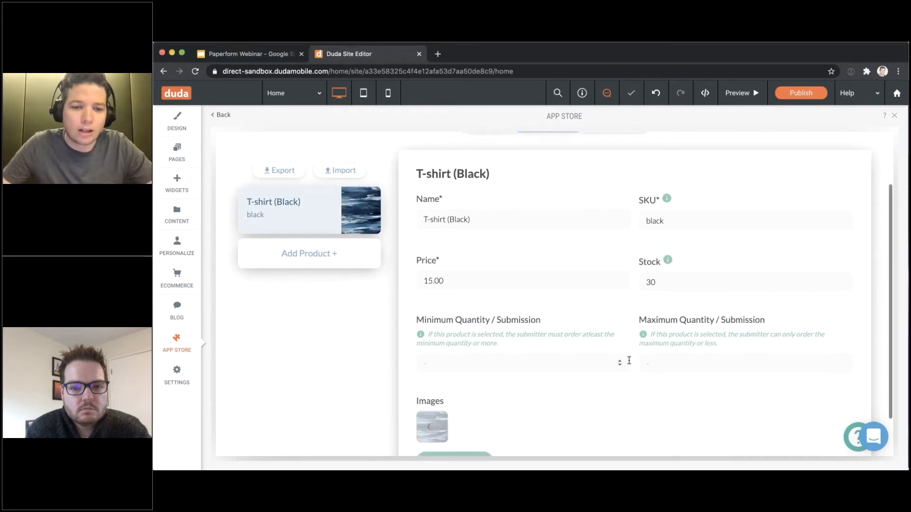
scroll(629, 360, "down", 1)
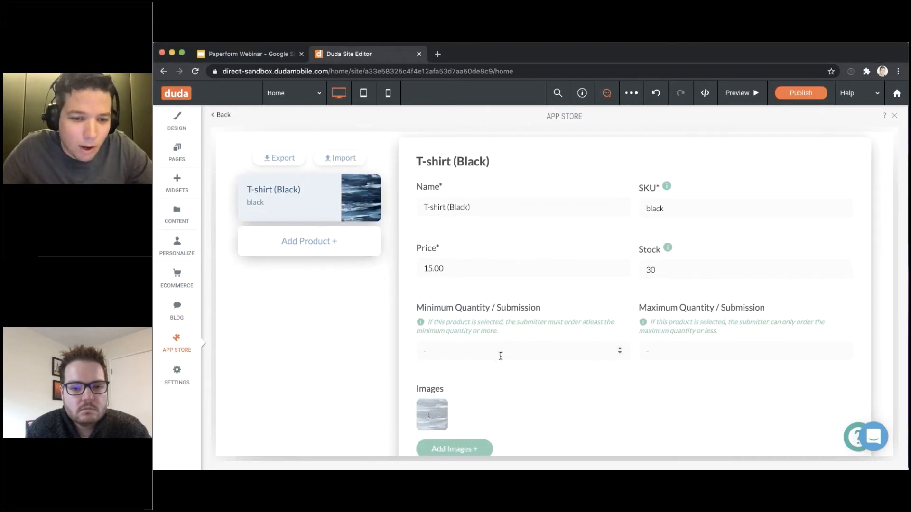
scroll(502, 354, "down", 1)
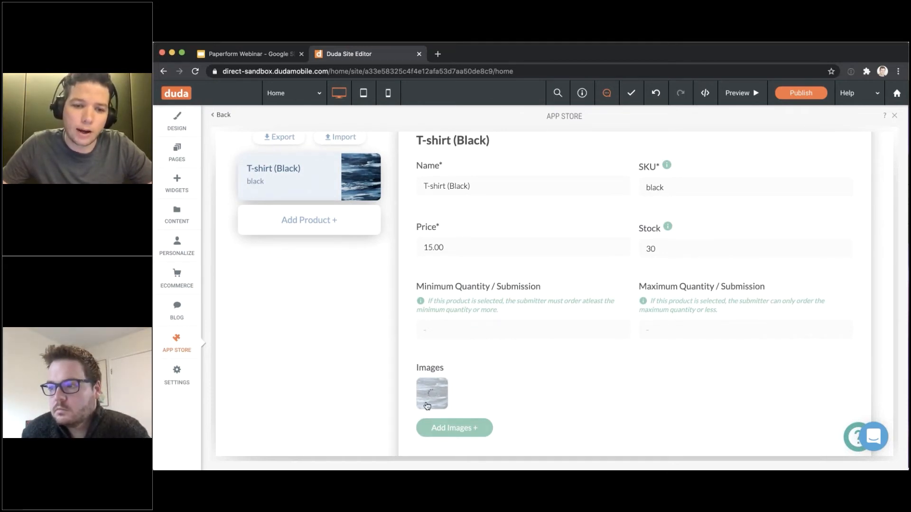
scroll(442, 395, "up", 1)
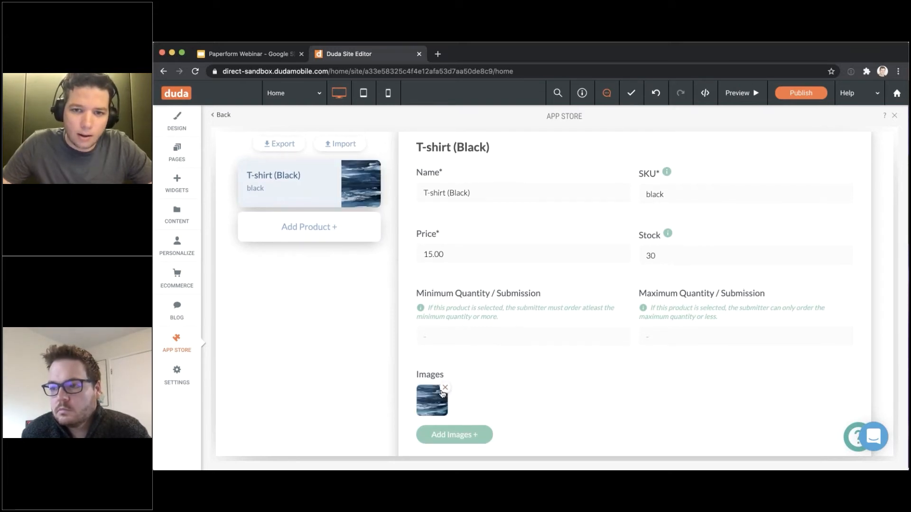
scroll(442, 394, "up", 1)
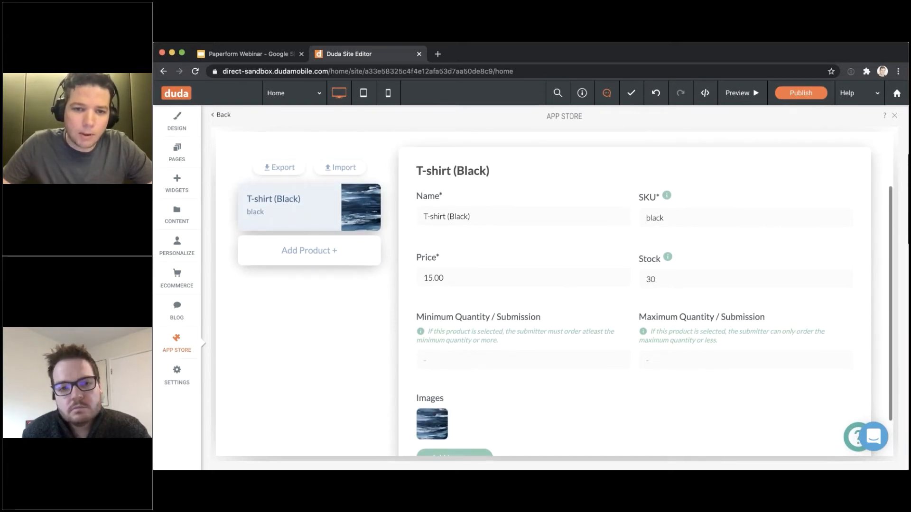
scroll(554, 294, "up", 2)
left_click(601, 197)
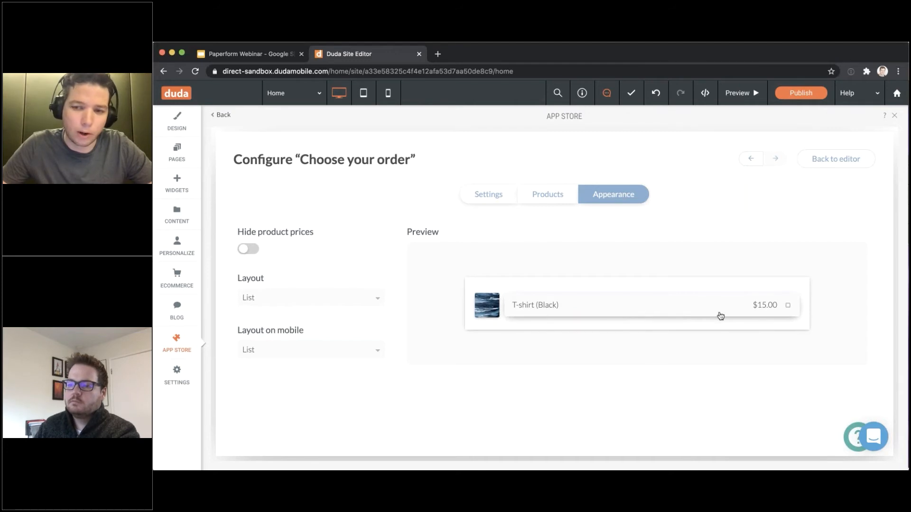
Change the product layout to Card and return to the Products list
left_click(311, 298)
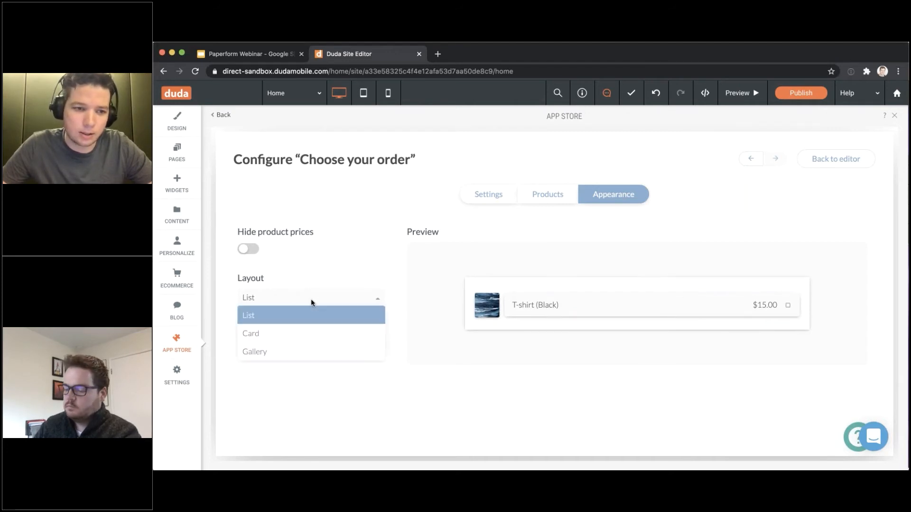
left_click(382, 298)
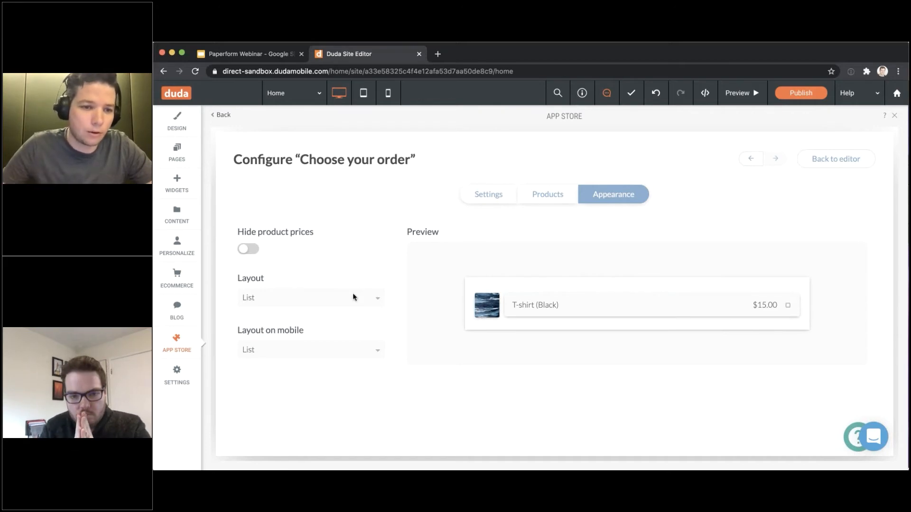
left_click(341, 298)
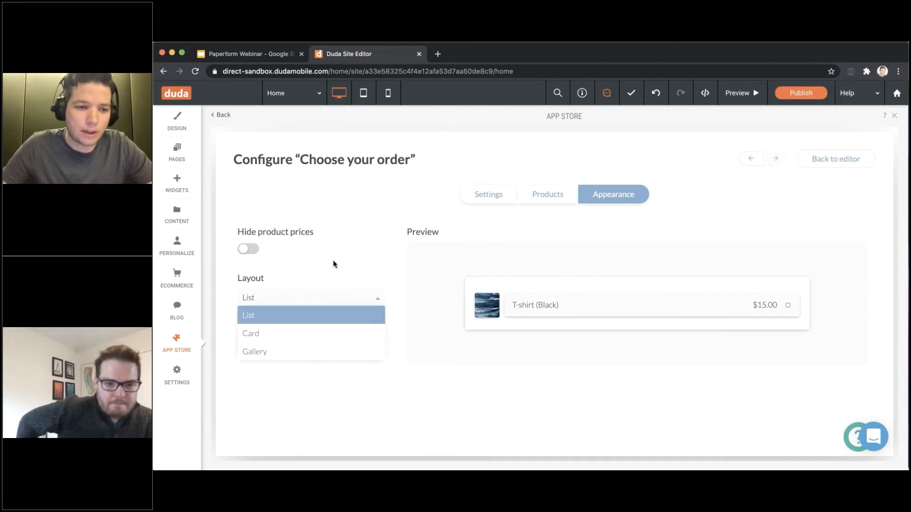
left_click(294, 338)
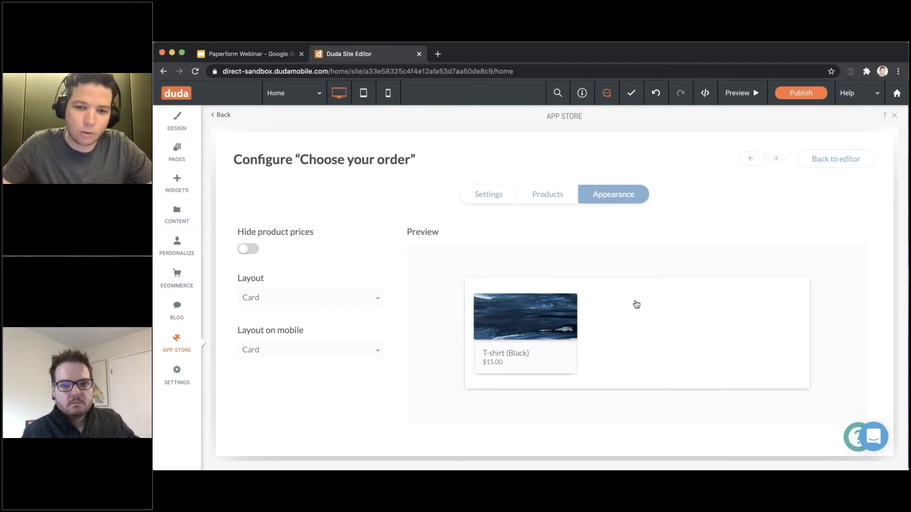
left_click(545, 201)
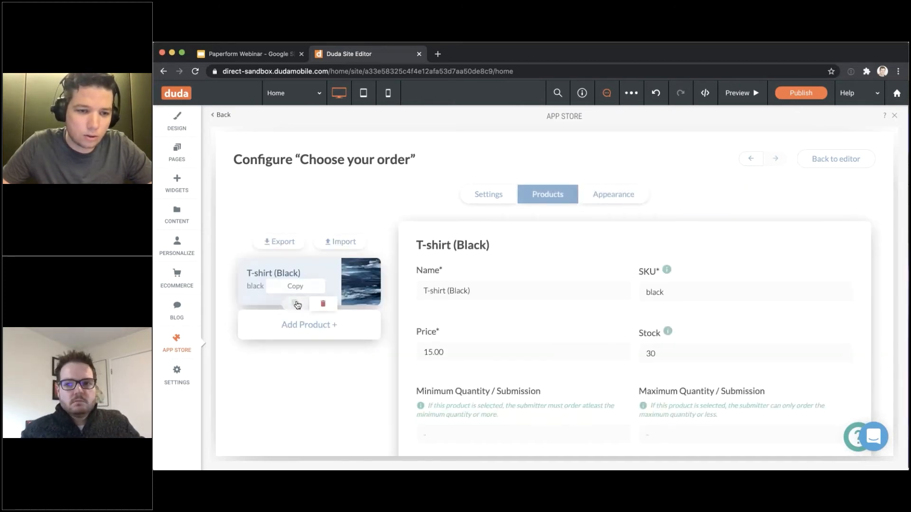
Duplicate T-shirt (Black) and rename the copy 'T-shirt (Blue)'
left_click(295, 304)
left_click(294, 329)
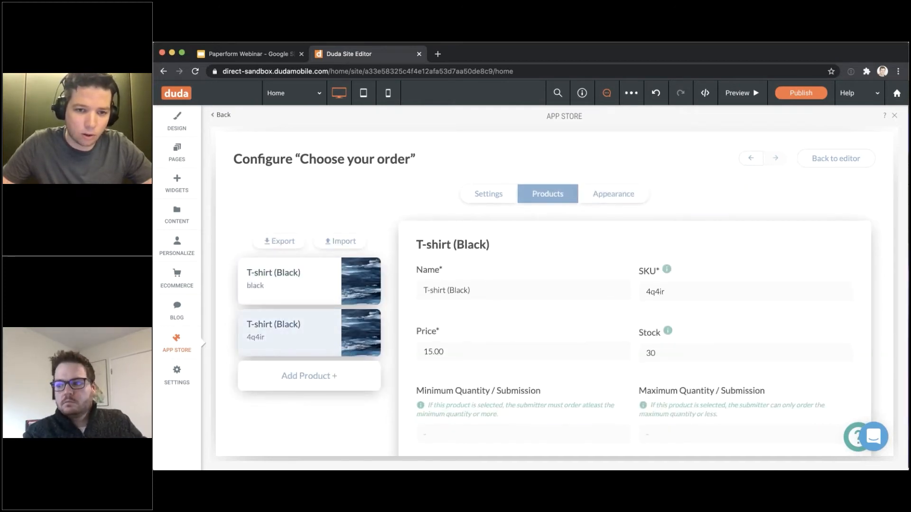
double_click(451, 290)
type("Blue")
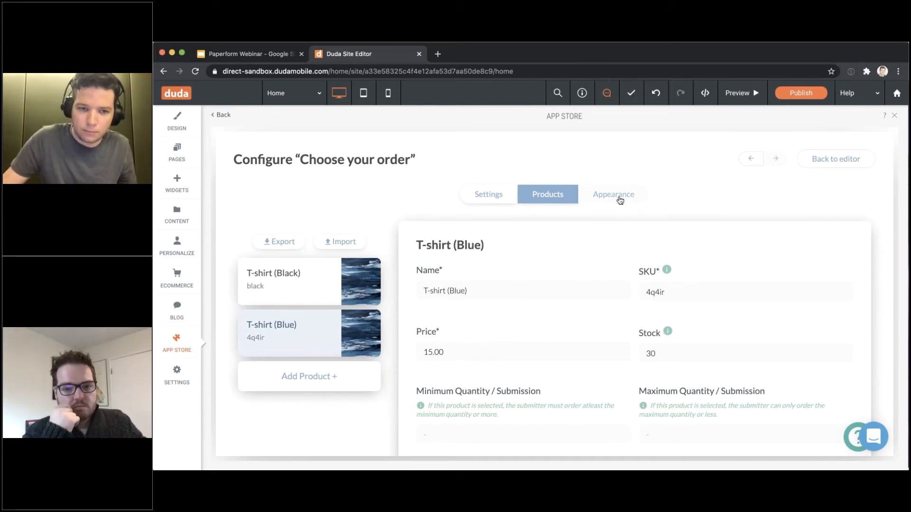
Set the mobile product layout to Gallery and bring up the form's Configure menu
left_click(620, 198)
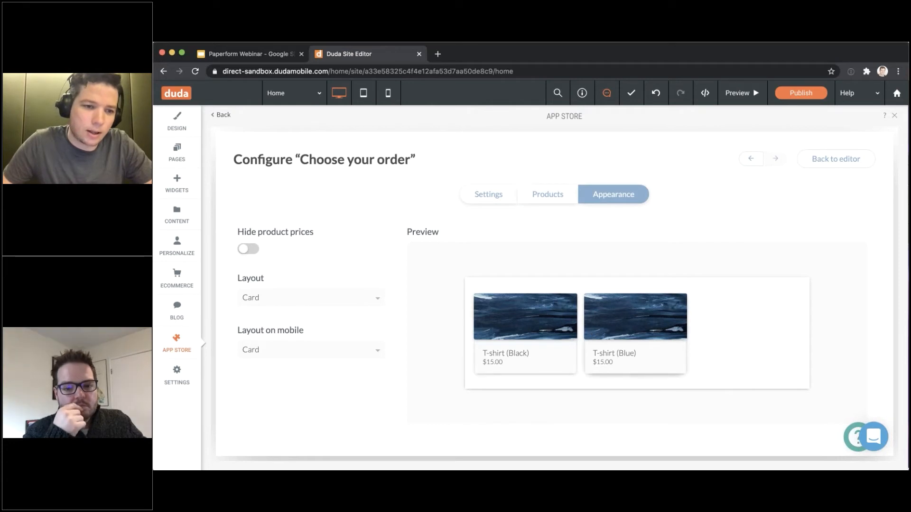
scroll(315, 344, "down", 1)
left_click(299, 346)
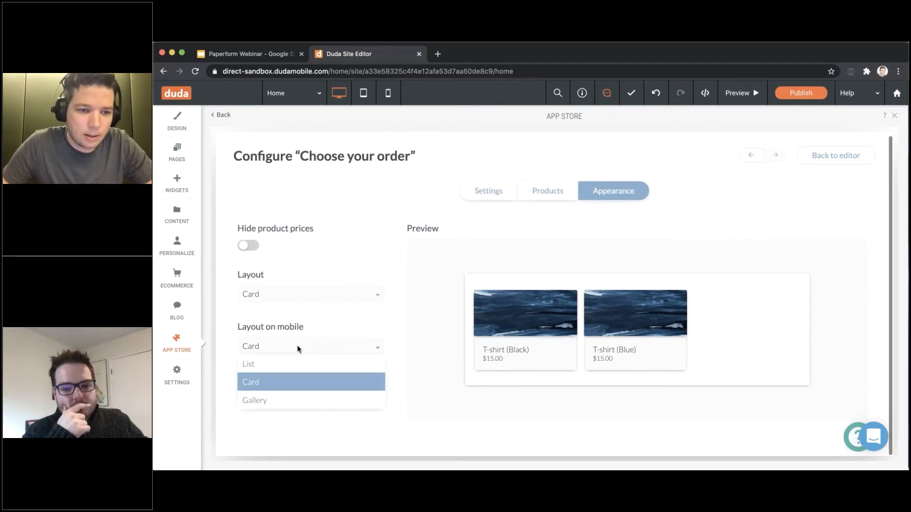
left_click(287, 401)
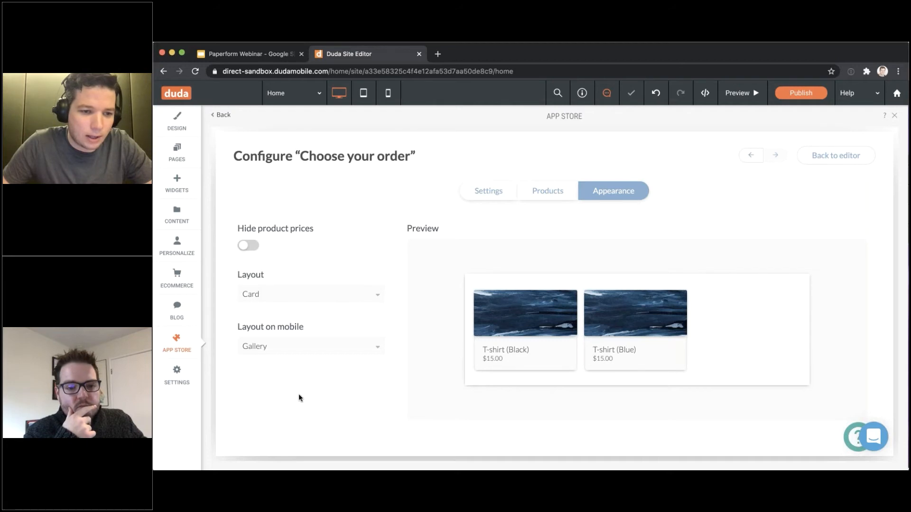
left_click(306, 346)
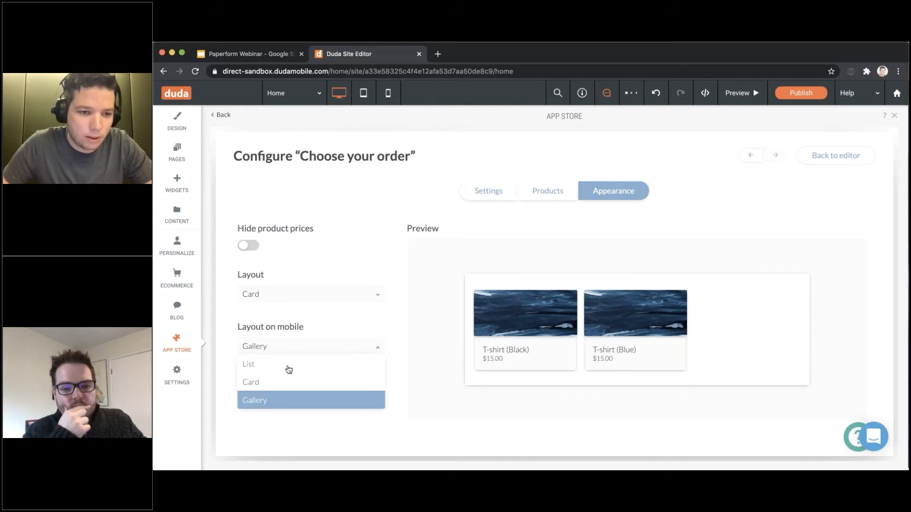
left_click(287, 382)
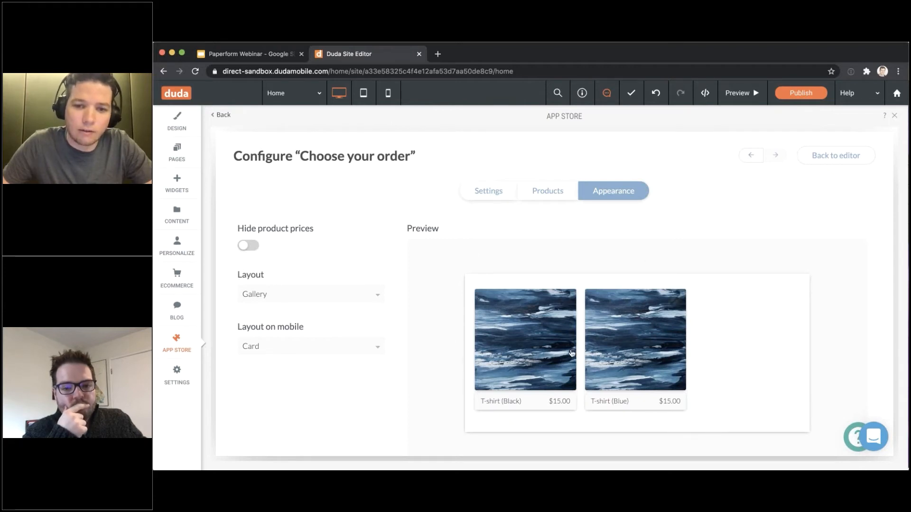
scroll(750, 347, "down", 2)
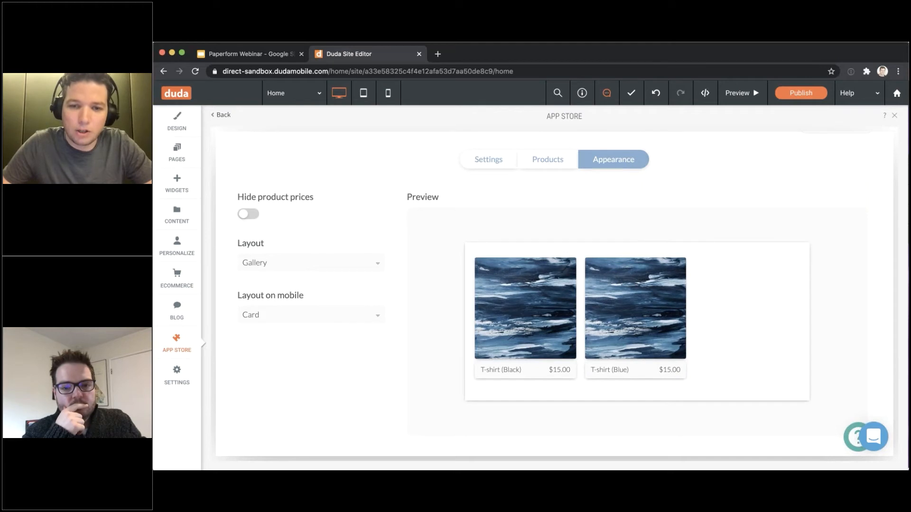
scroll(529, 265, "up", 1)
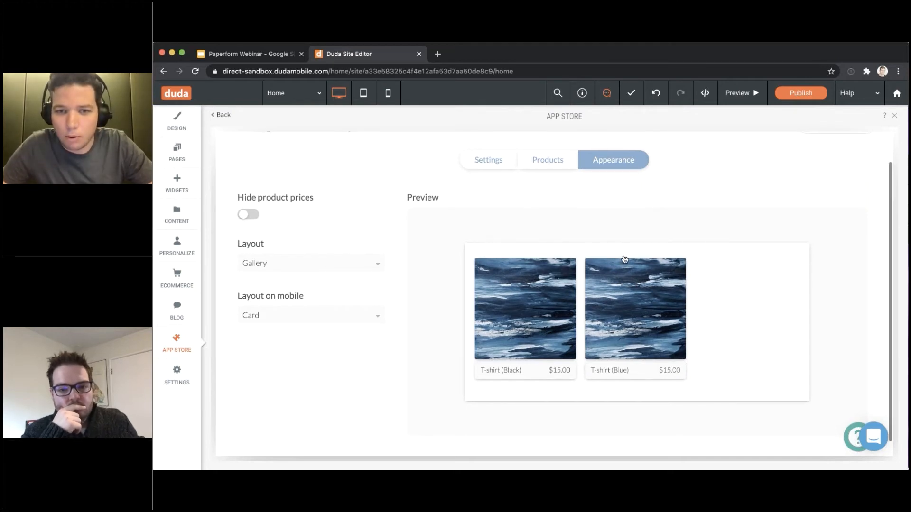
scroll(624, 259, "down", 1)
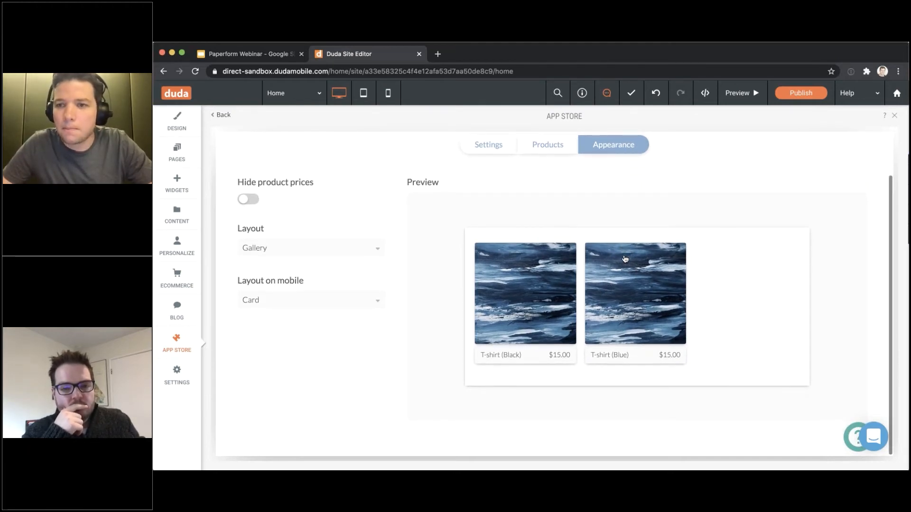
scroll(624, 259, "up", 2)
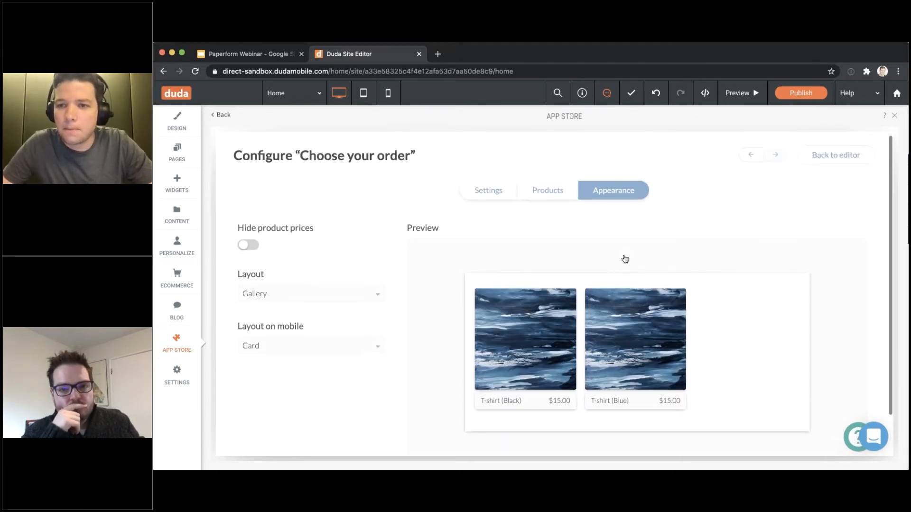
left_click(822, 164)
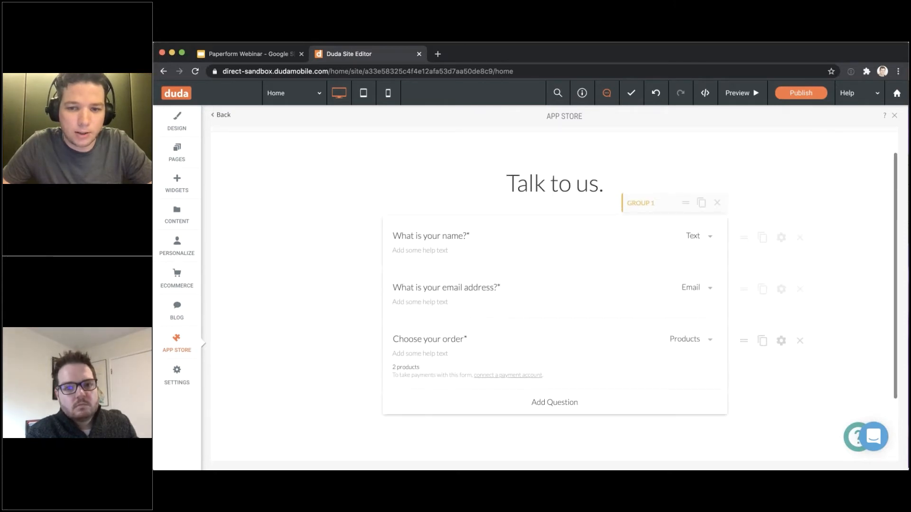
mouse_move(498, 148)
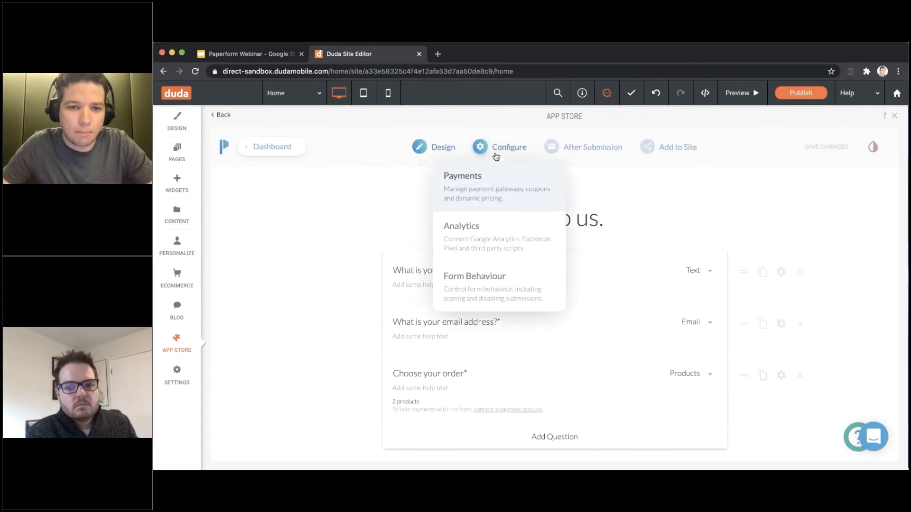
Review the Payments settings: no payment account connected, United States Dollar currency, and Coupons section
left_click(494, 196)
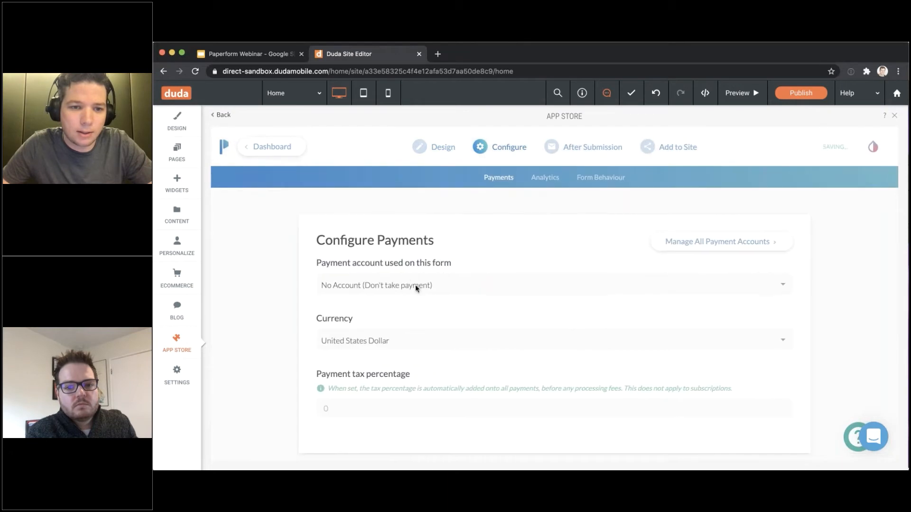
left_click(412, 282)
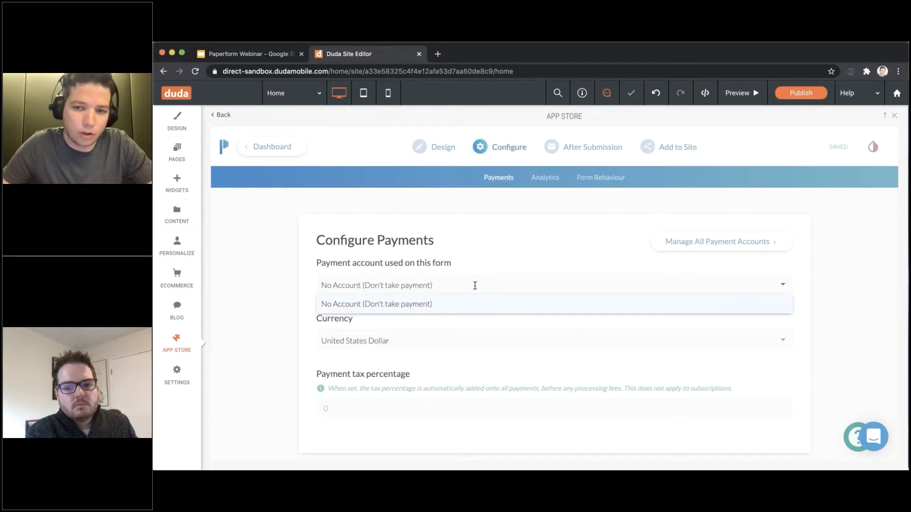
left_click(482, 266)
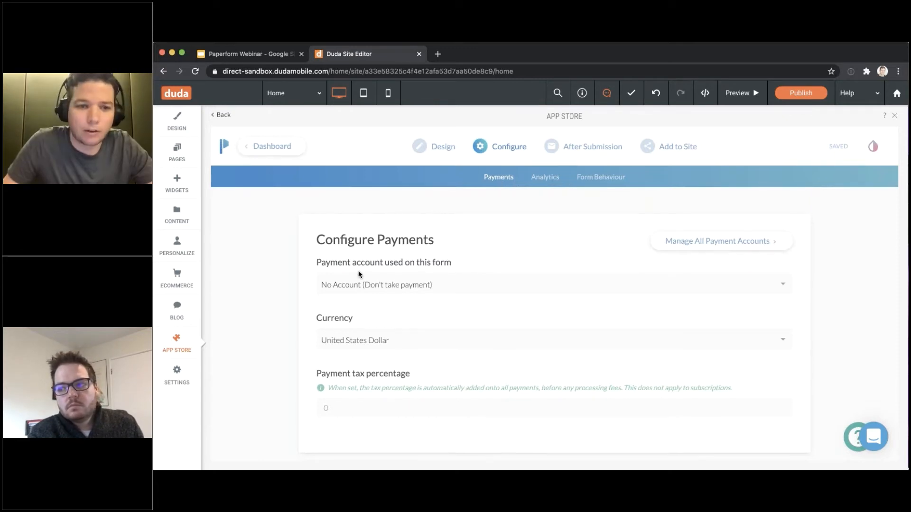
scroll(358, 274, "down", 3)
scroll(445, 160, "up", 3)
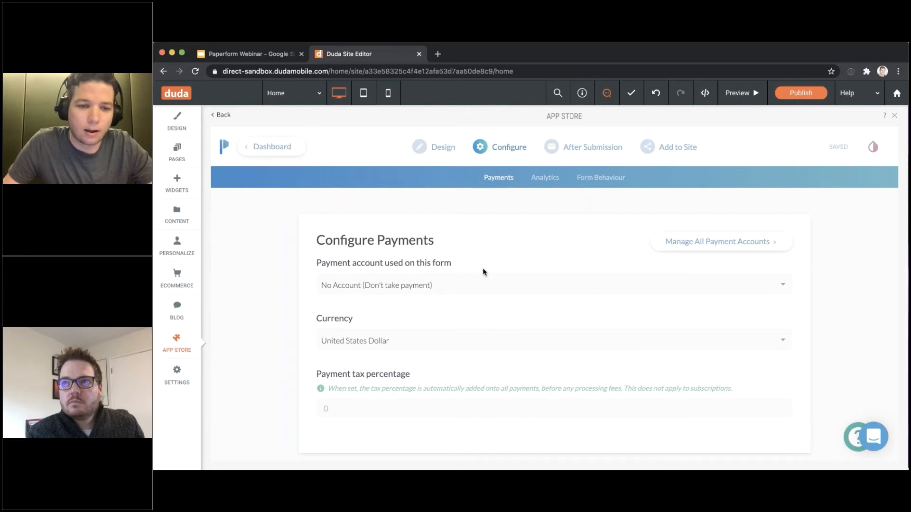
scroll(522, 268, "down", 1)
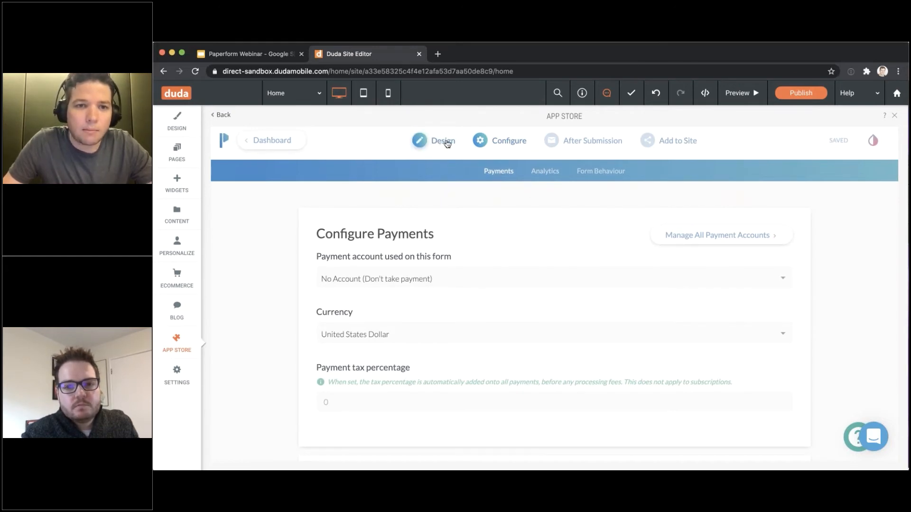
scroll(316, 285, "up", 1)
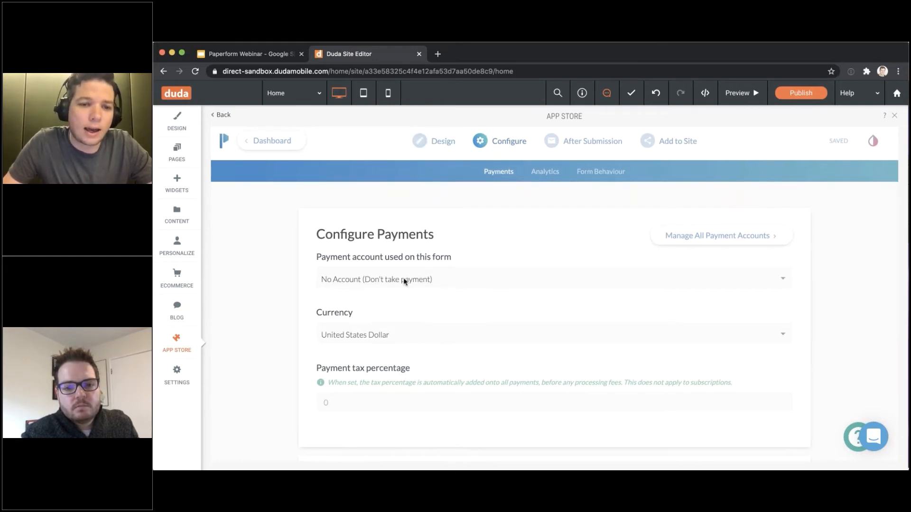
scroll(444, 161, "down", 1)
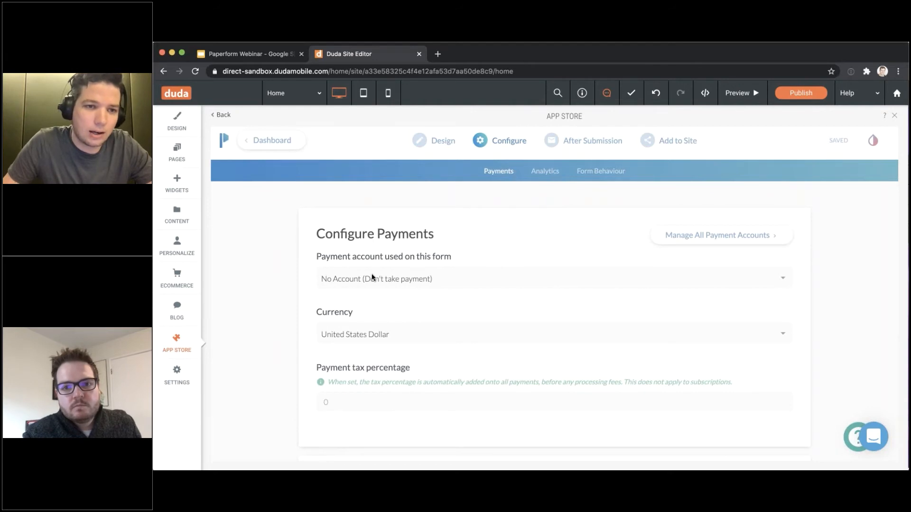
Go to the site's Register section and open the site in preview
left_click(182, 153)
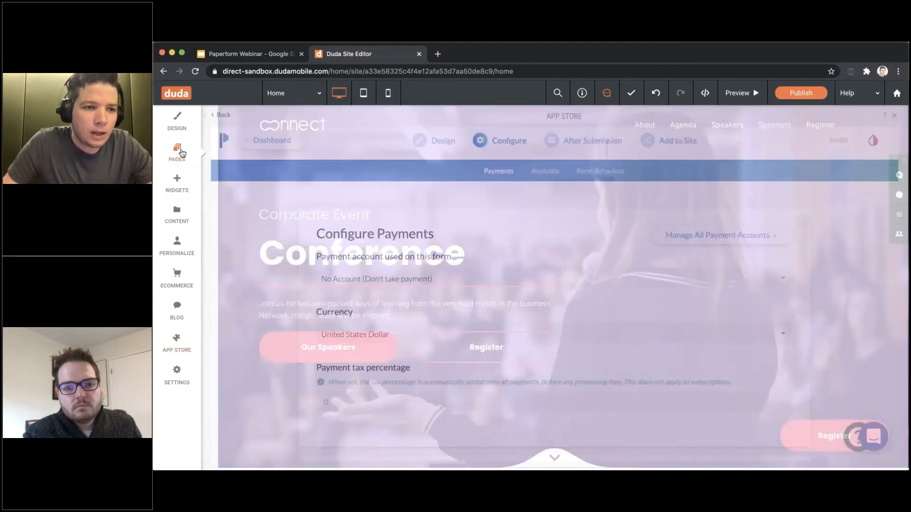
scroll(592, 220, "down", 20)
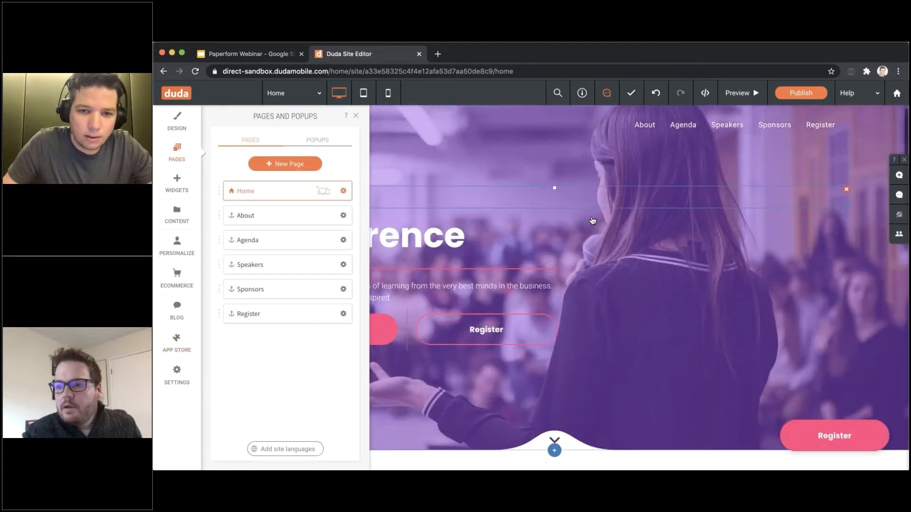
scroll(590, 229, "up", 5)
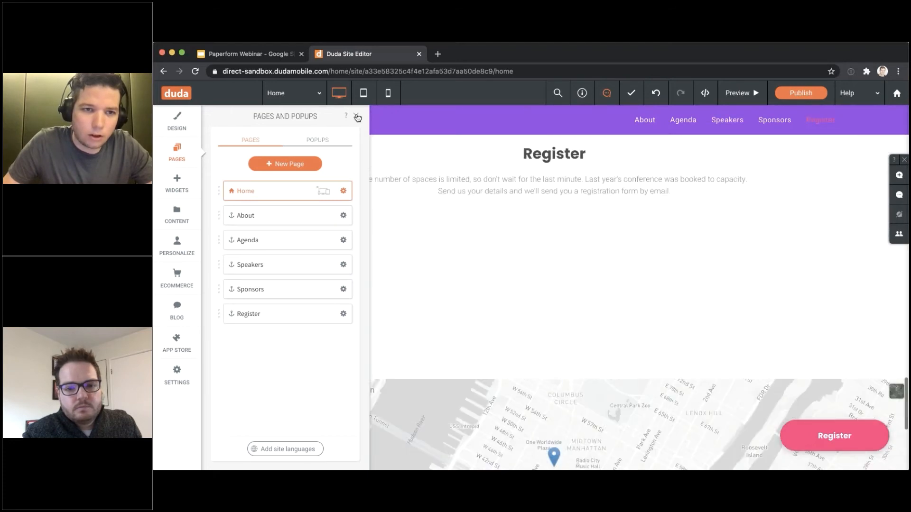
left_click(356, 116)
scroll(420, 189, "down", 1)
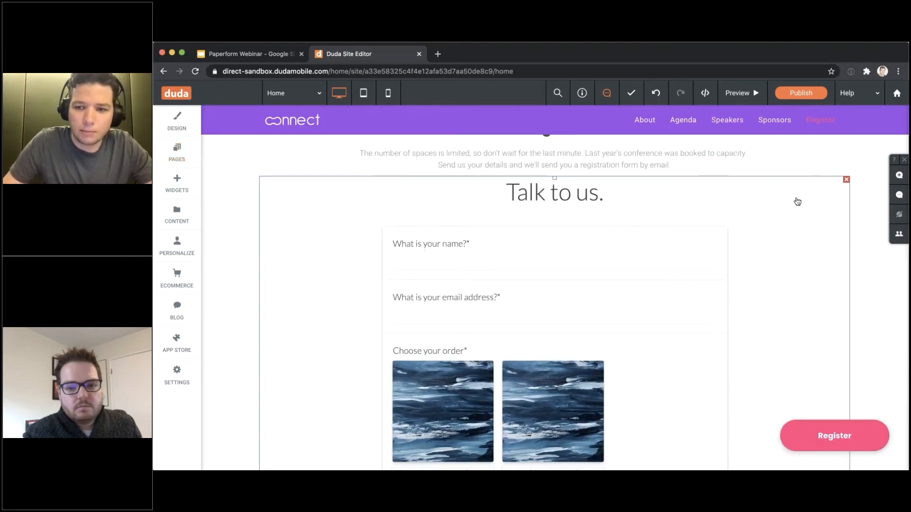
scroll(795, 195, "down", 1)
left_click(742, 93)
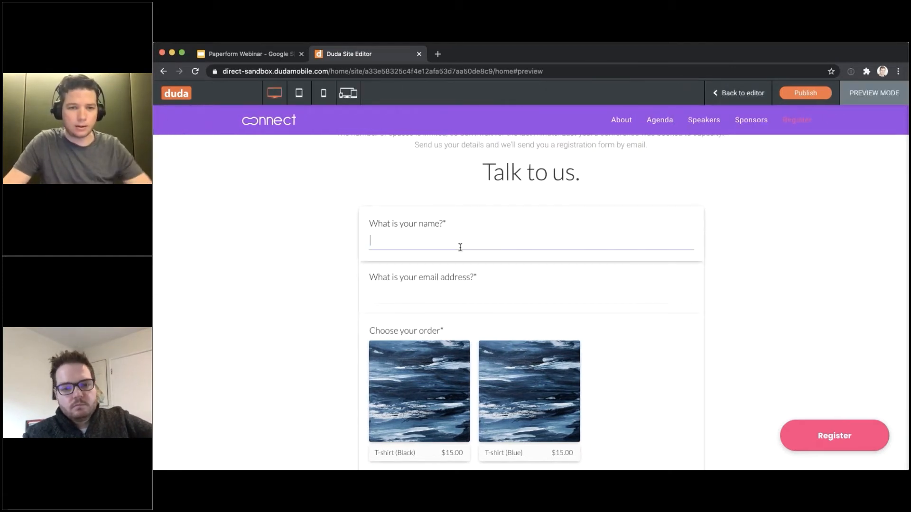
Order 6 T-shirt (Black) and 3 T-shirt (Blue) on the form, totalling $135.00
scroll(457, 244, "down", 3)
left_click(428, 299)
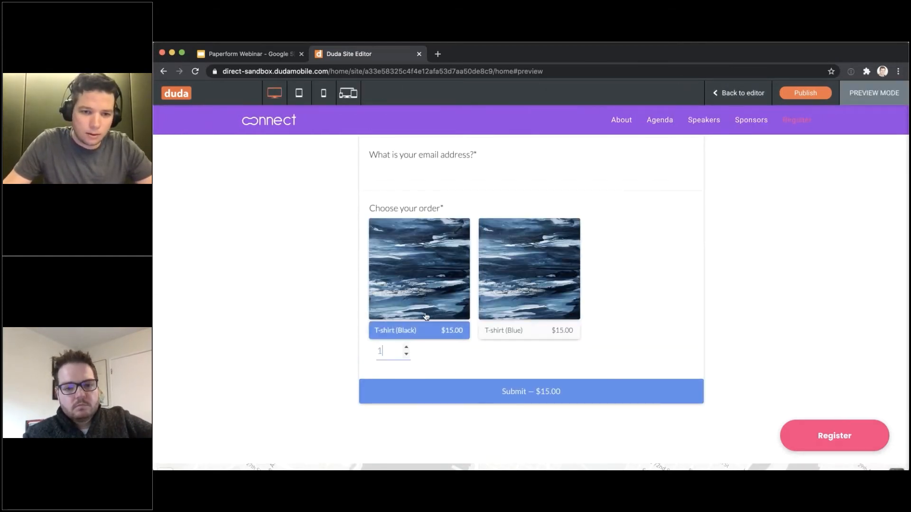
left_click(406, 347)
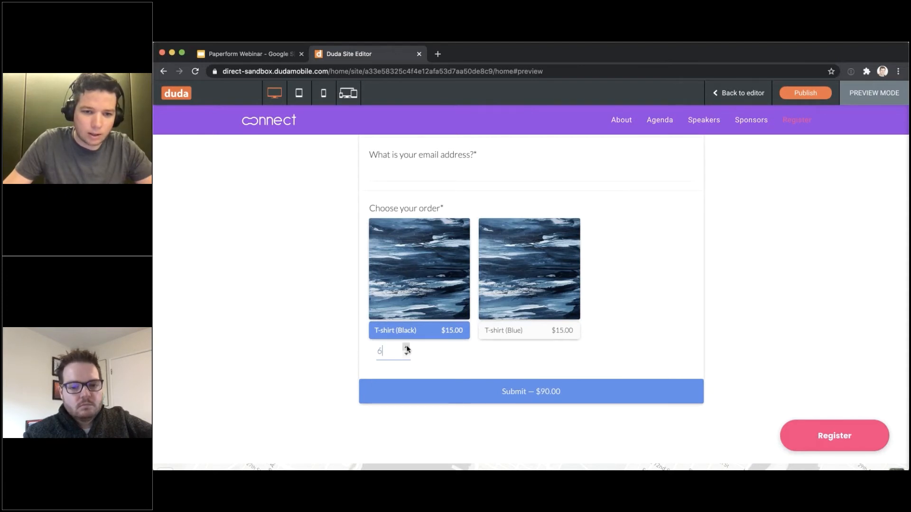
key("BackSpace")
type("1")
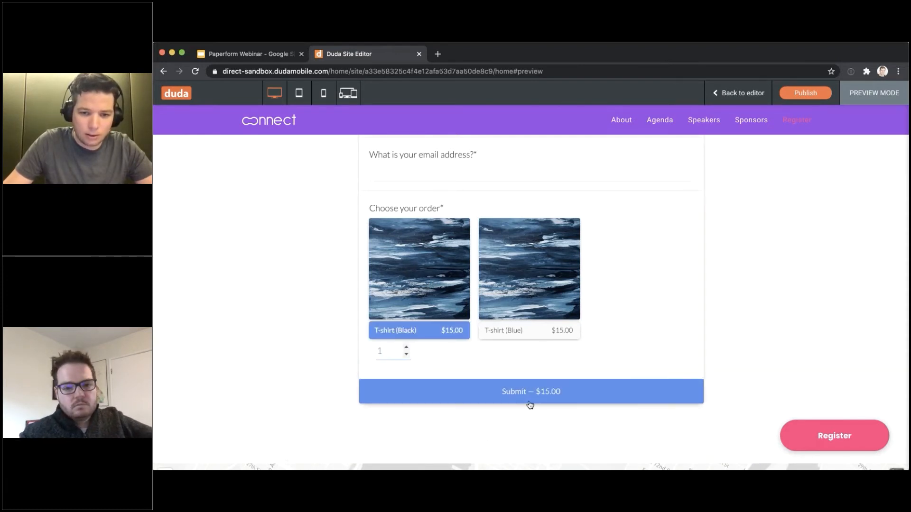
left_click(406, 346)
left_click(406, 347)
left_click(406, 347)
left_click(406, 347)
left_click(406, 347)
left_click(567, 232)
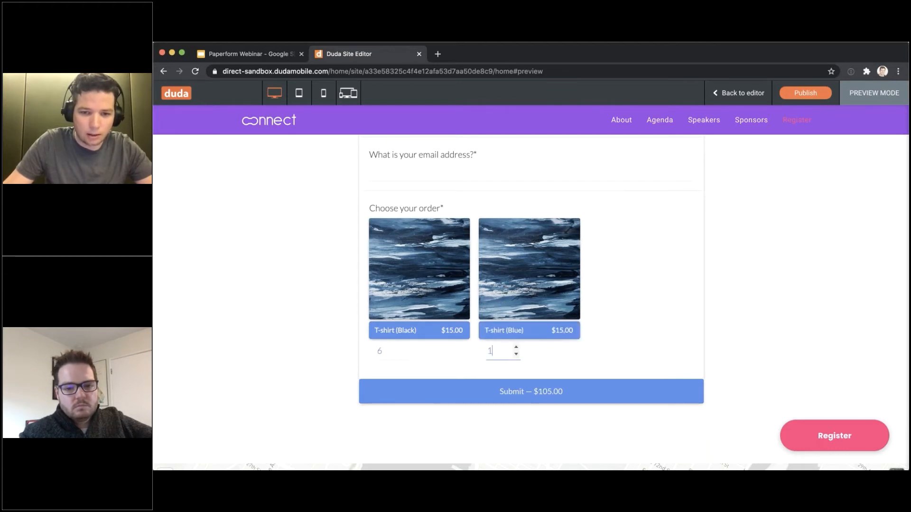
left_click(515, 347)
left_click(515, 347)
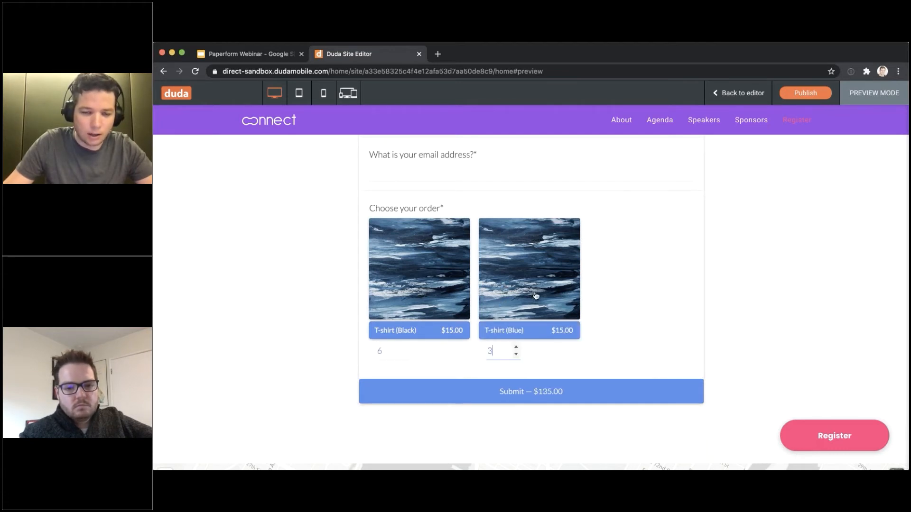
left_click(516, 346)
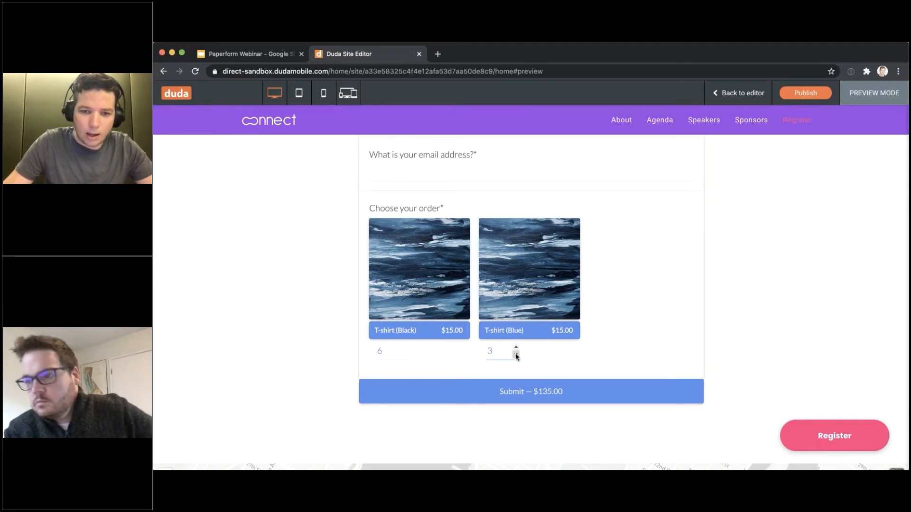
Leave preview and return to the editor's App Store
scroll(568, 231, "up", 1)
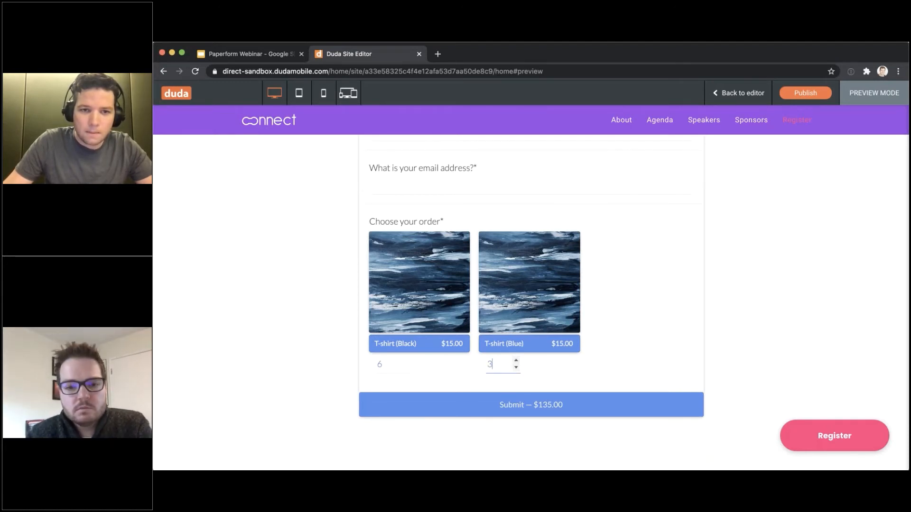
scroll(531, 285, "up", 15)
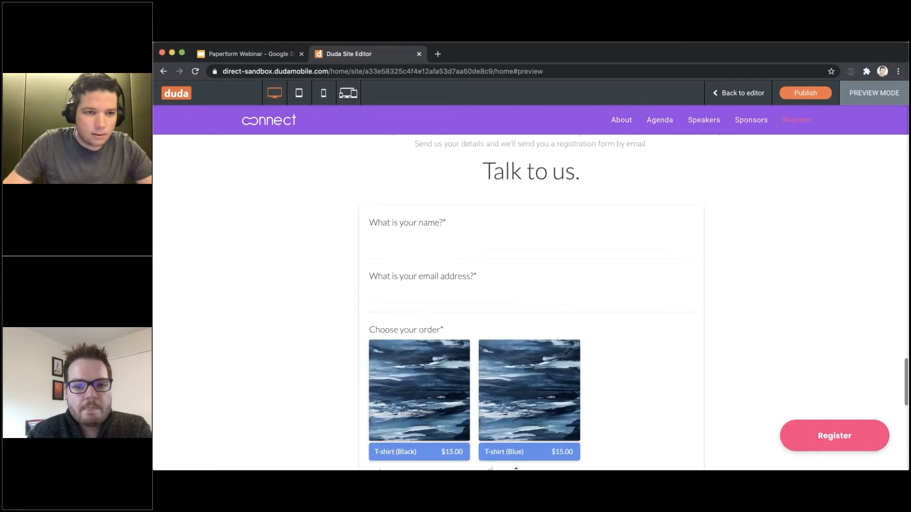
scroll(531, 213, "up", 2)
left_click(752, 92)
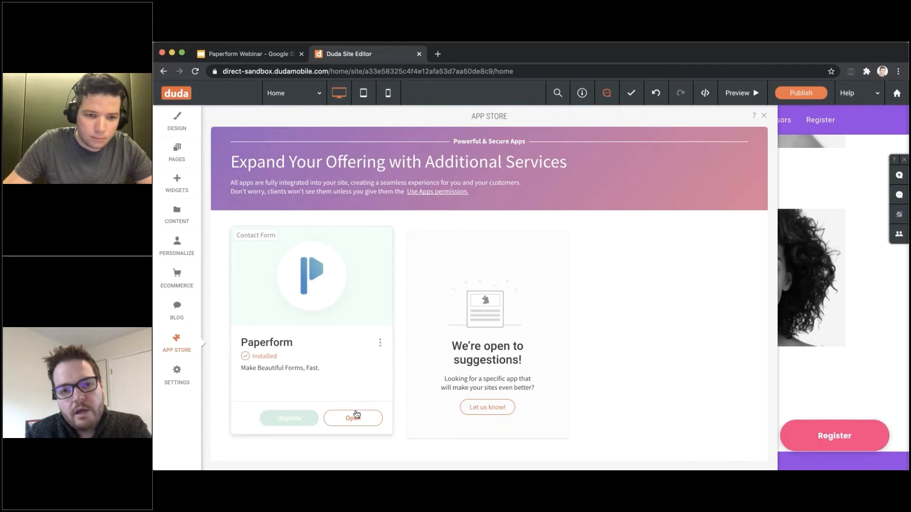
left_click(355, 415)
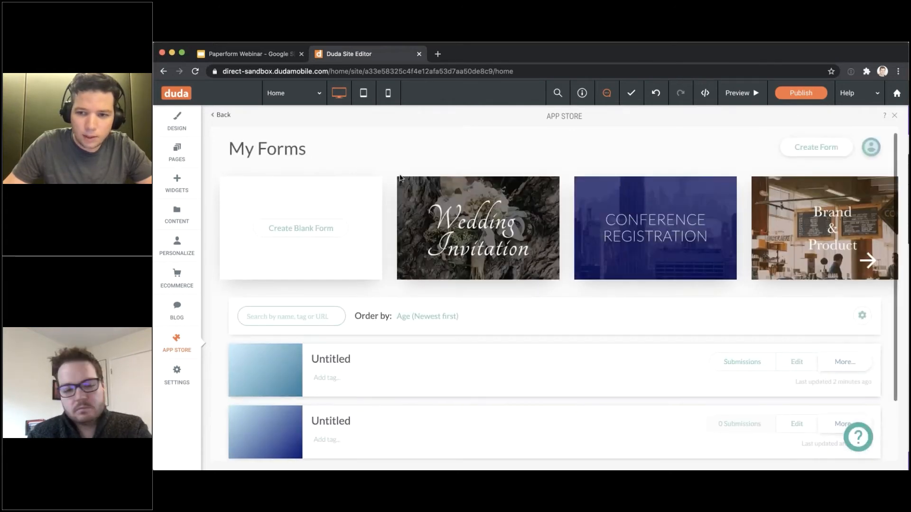
scroll(665, 285, "down", 2)
left_click(781, 292)
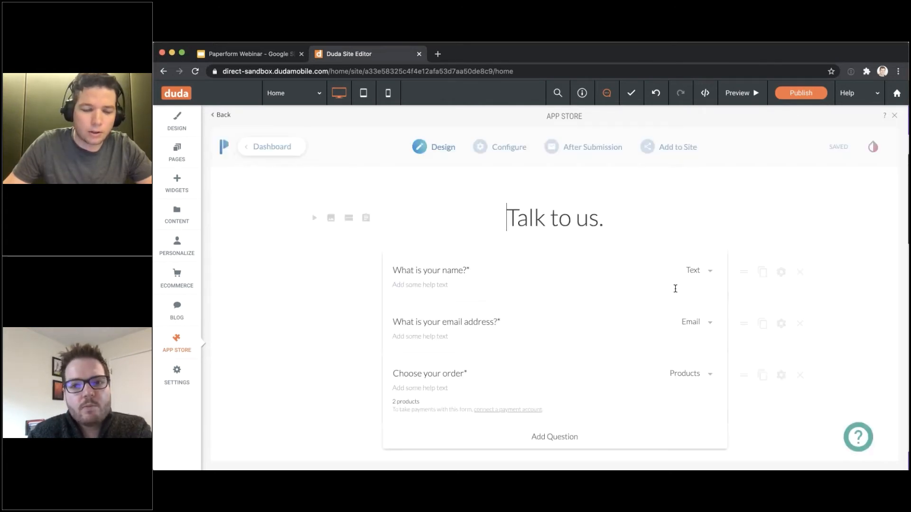
left_click(780, 376)
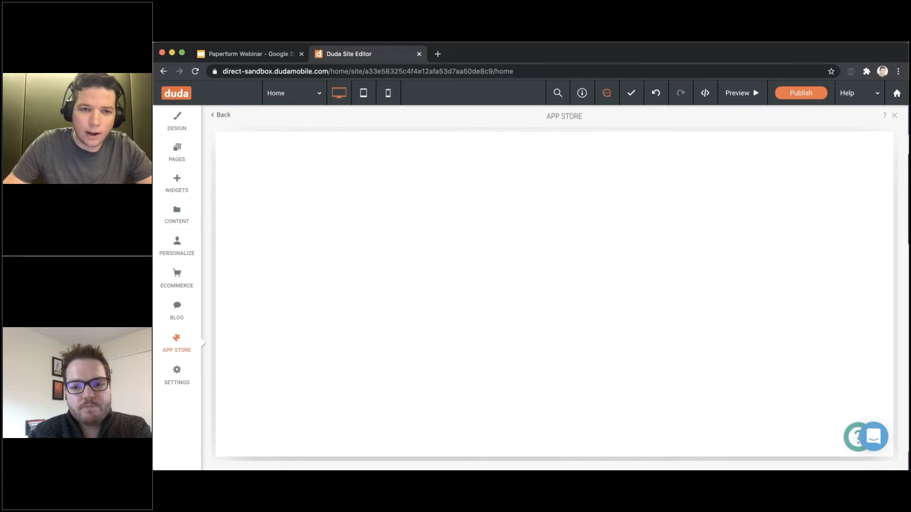
left_click(526, 194)
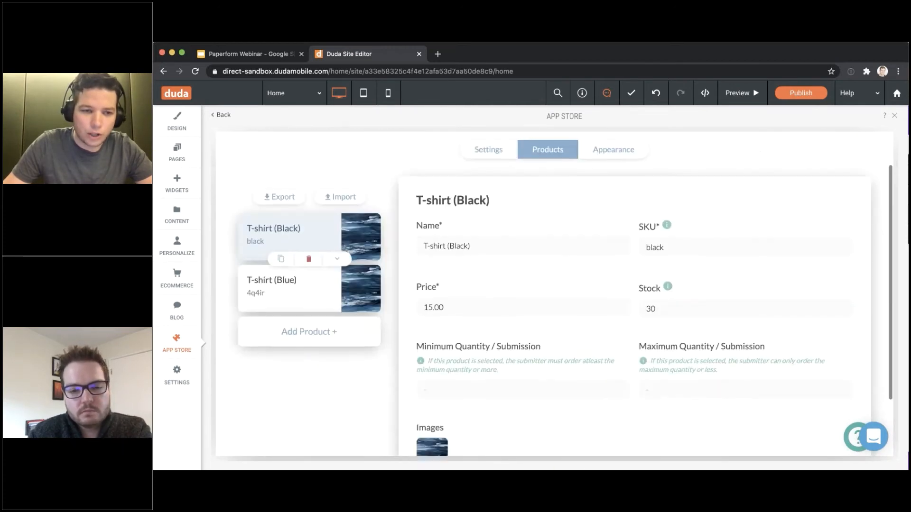
scroll(562, 294, "down", 1)
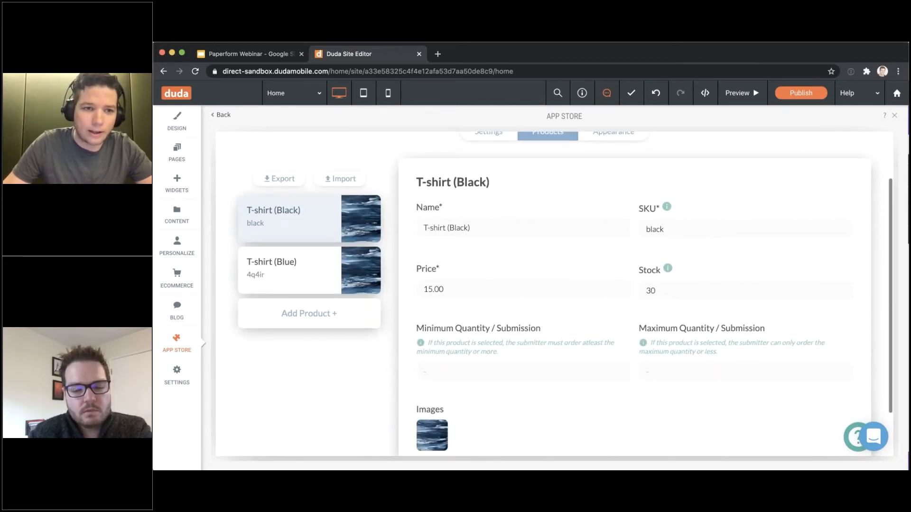
scroll(425, 315, "down", 3)
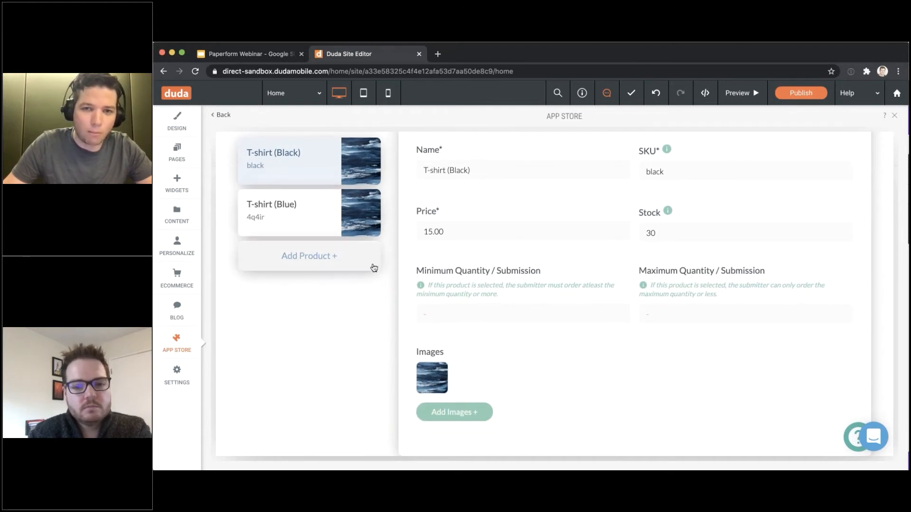
scroll(374, 268, "up", 5)
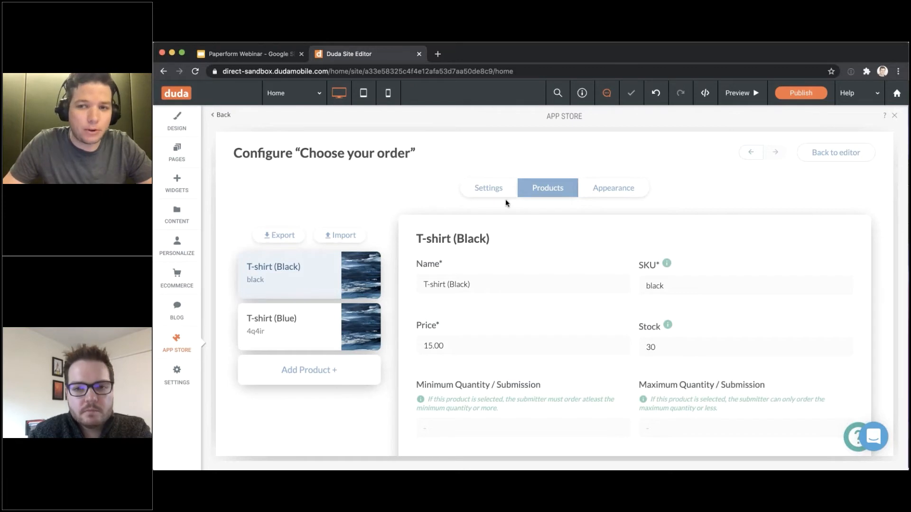
left_click(815, 160)
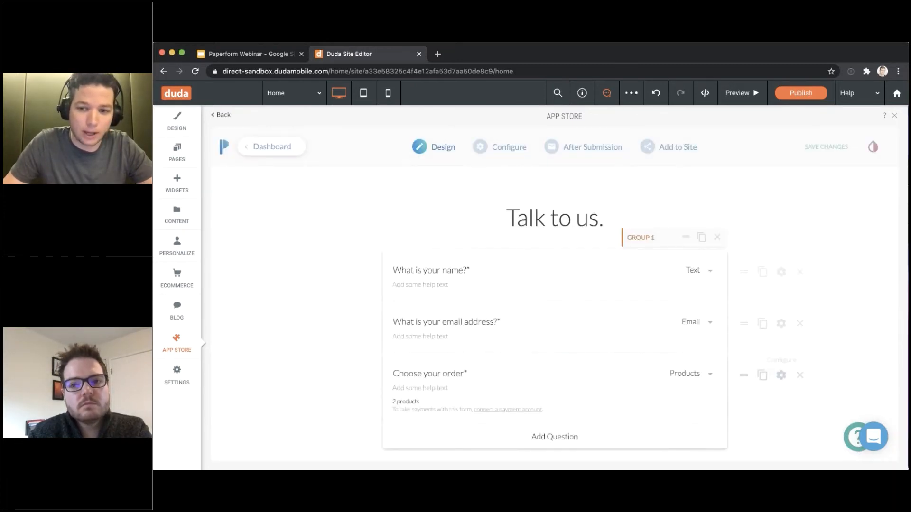
Make a copy of the Choose your order question and set the copy's type to Calculation
left_click(762, 375)
scroll(547, 399, "down", 2)
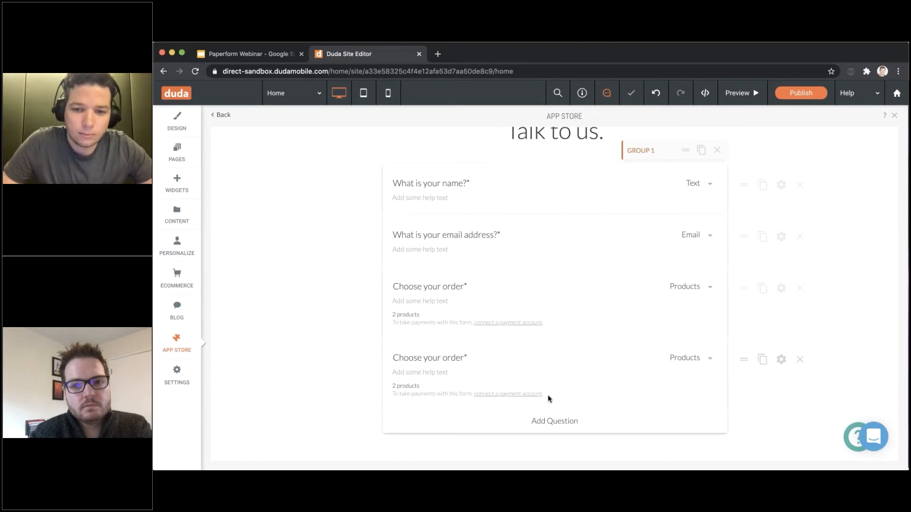
left_click(698, 357)
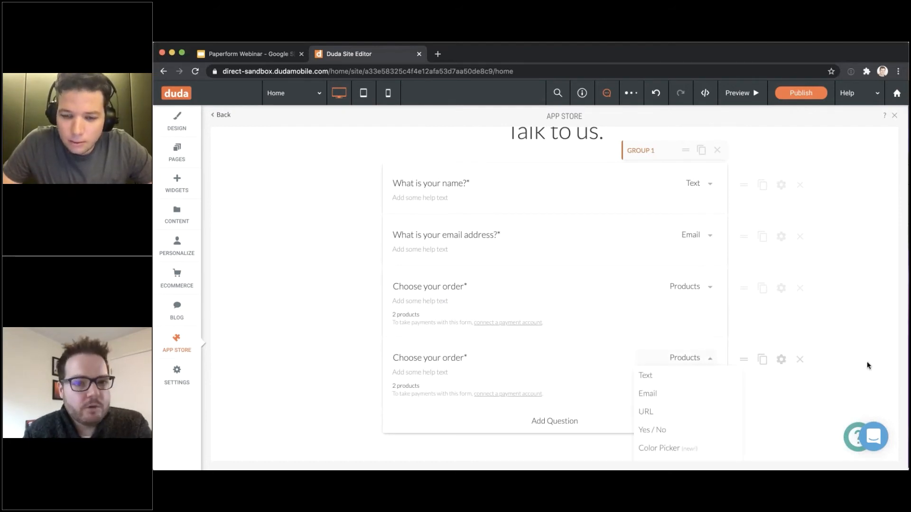
scroll(865, 366, "down", 1)
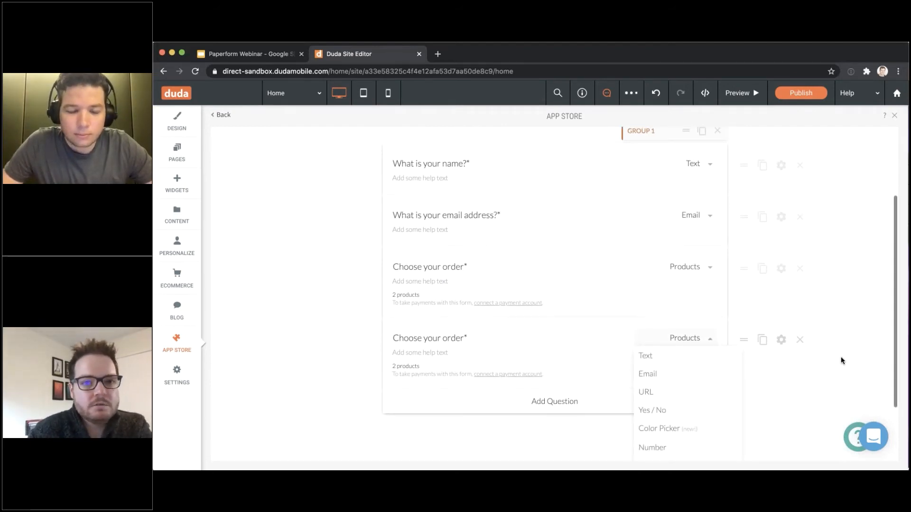
scroll(835, 359, "down", 4)
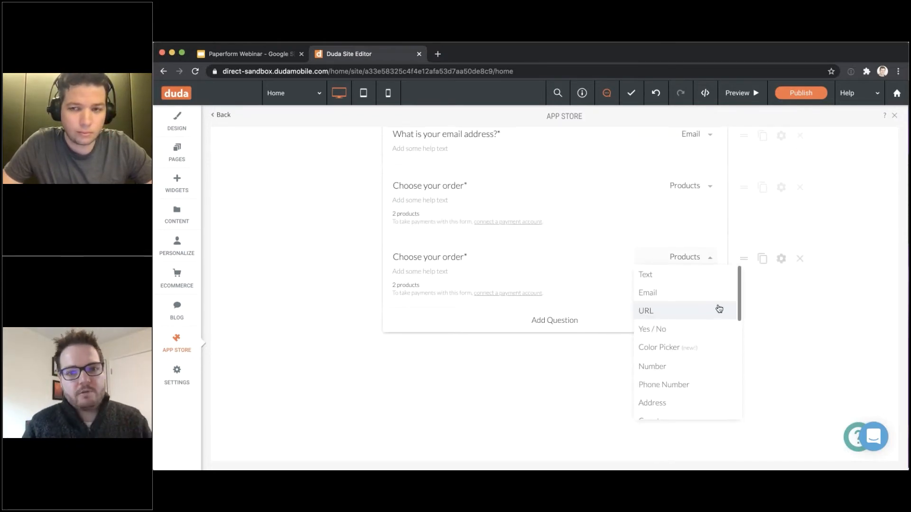
scroll(717, 309, "up", 2)
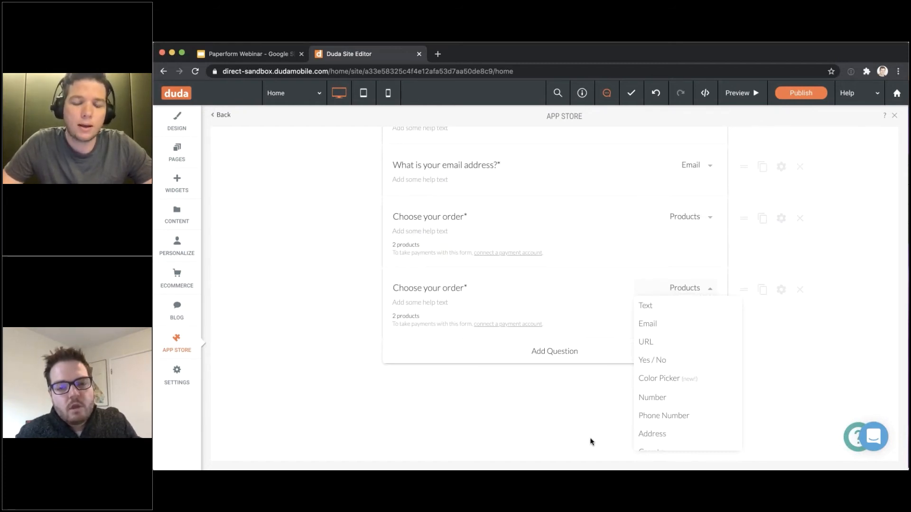
scroll(682, 410, "down", 5)
scroll(683, 409, "down", 5)
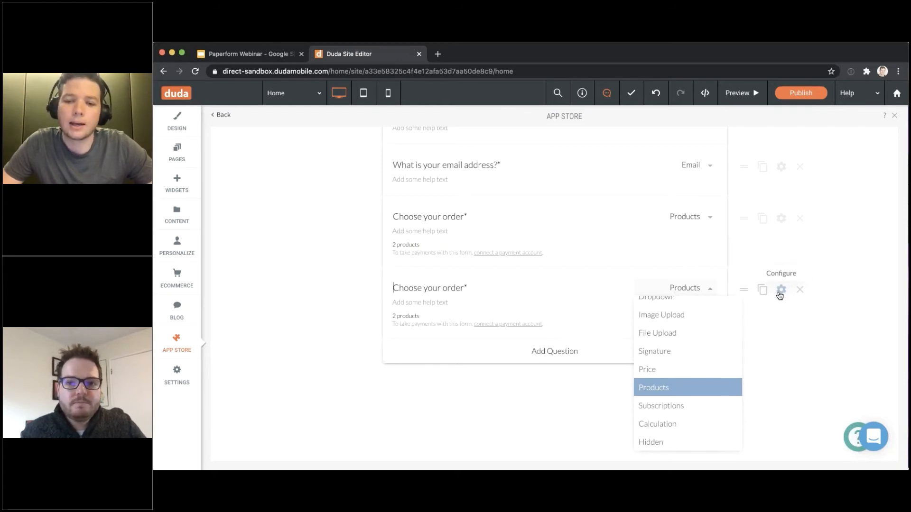
scroll(714, 374, "down", 1)
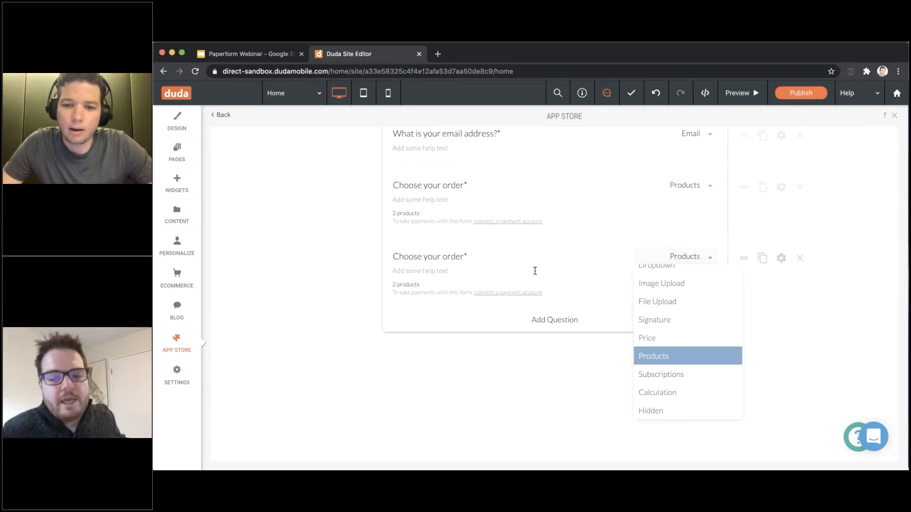
left_click(679, 397)
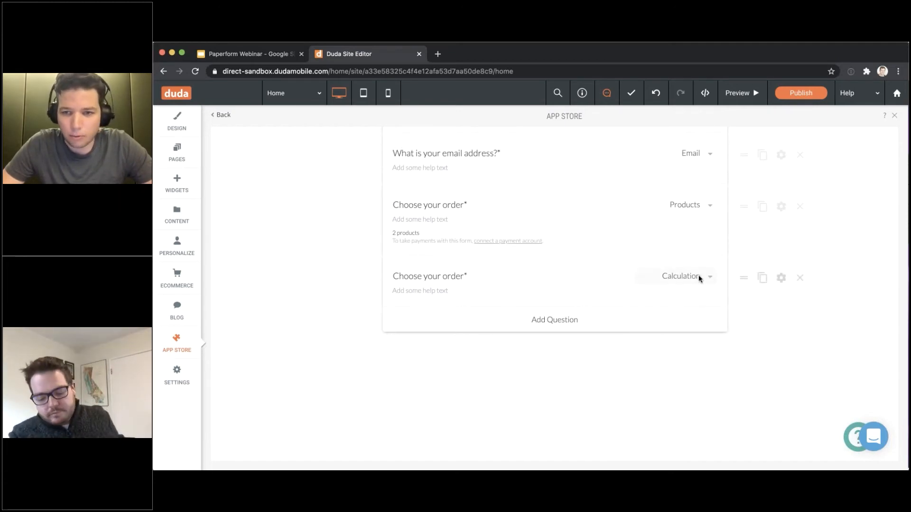
In the Calculation question's Configure settings, switch off Hide this question
left_click(781, 278)
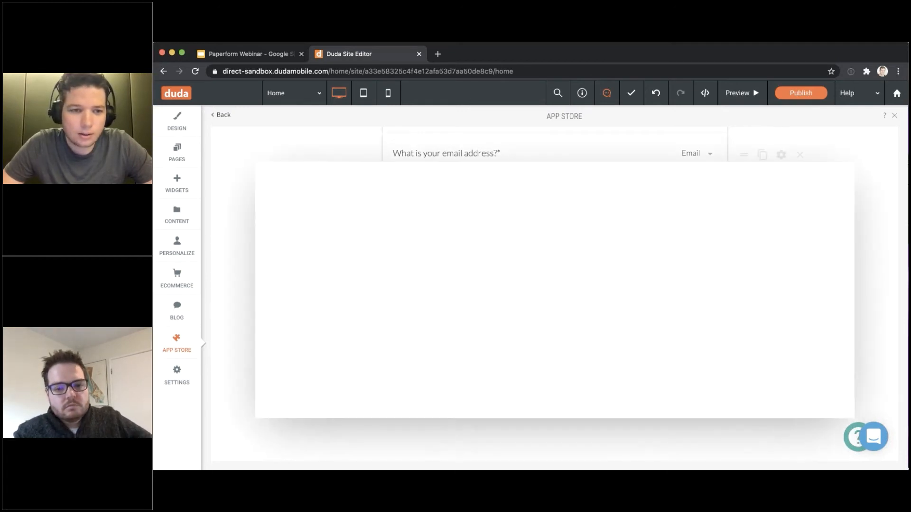
scroll(369, 264, "down", 10)
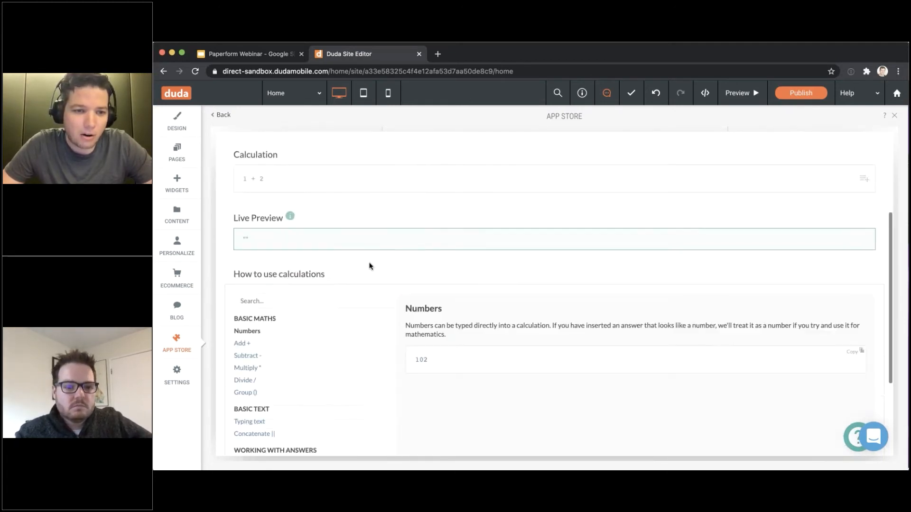
scroll(370, 264, "up", 5)
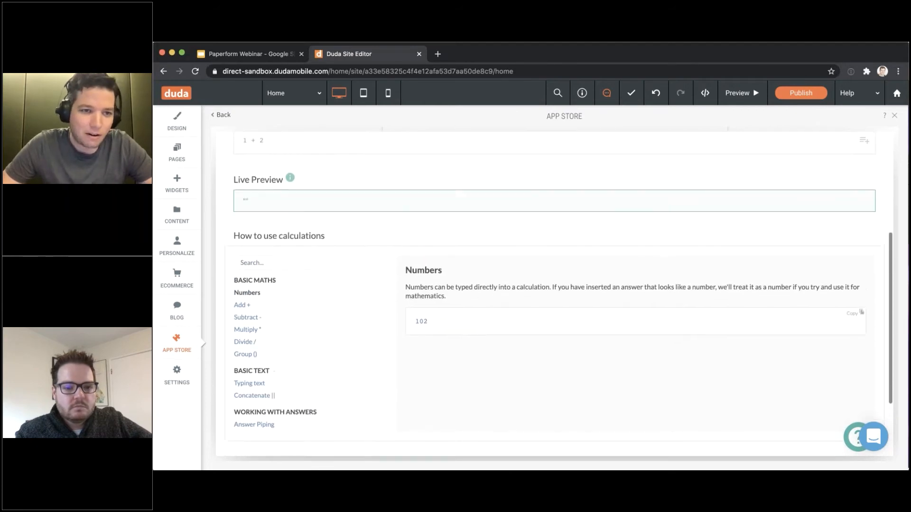
left_click(331, 193)
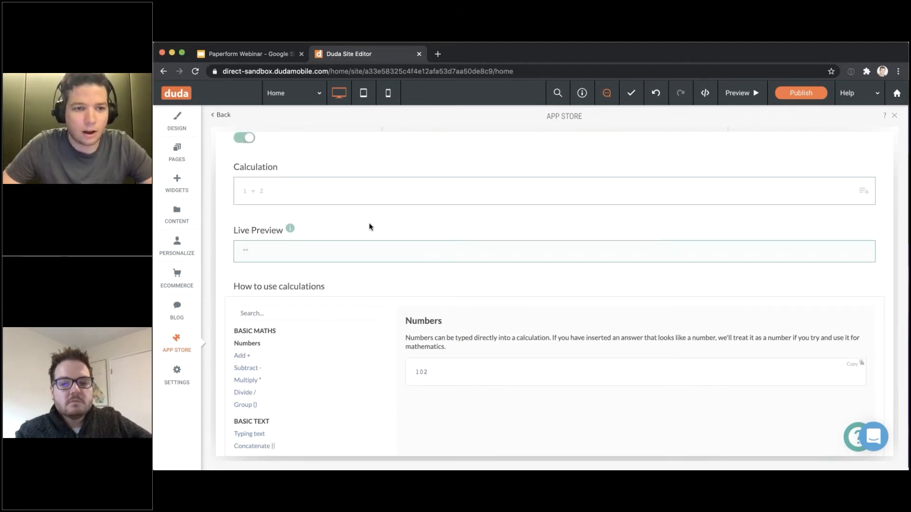
scroll(370, 227, "up", 2)
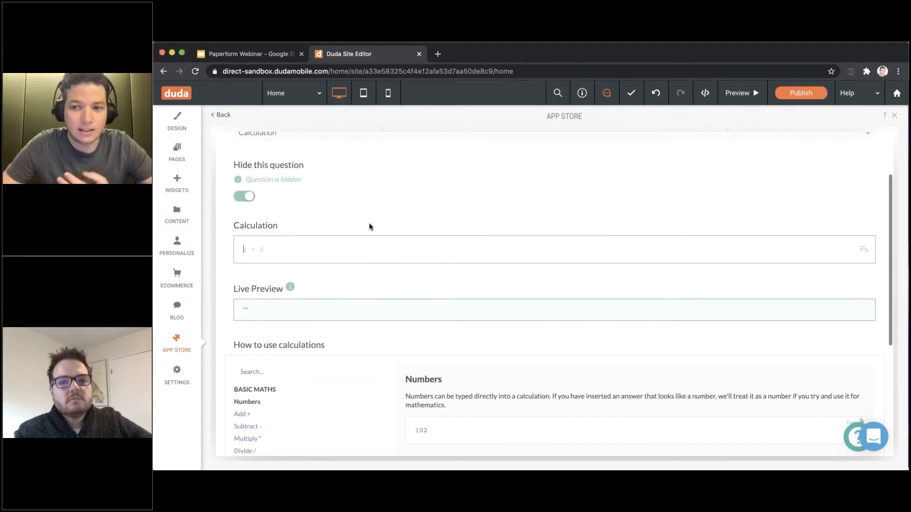
left_click(232, 194)
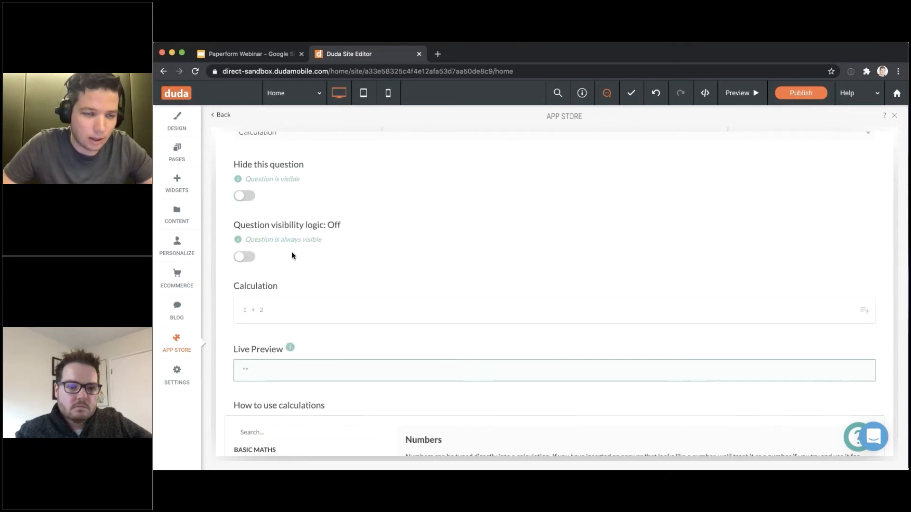
scroll(291, 255, "down", 2)
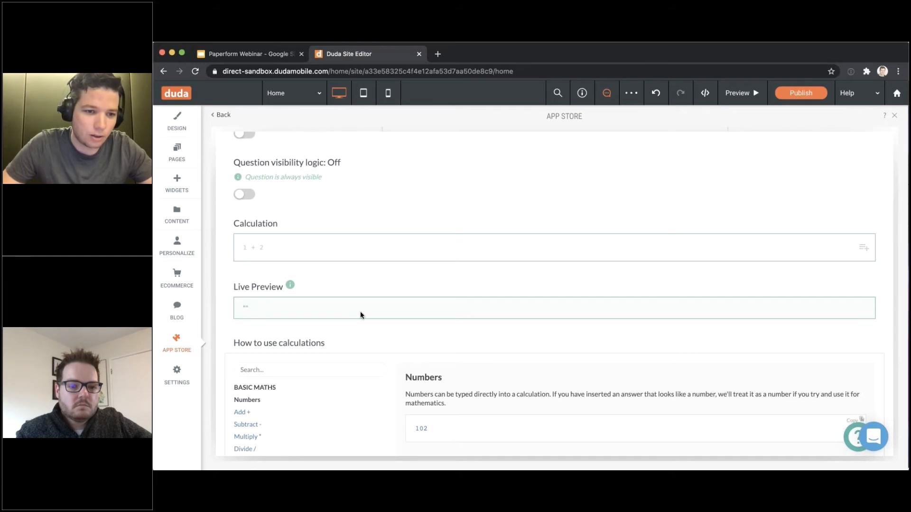
scroll(360, 313, "down", 3)
scroll(321, 284, "down", 6)
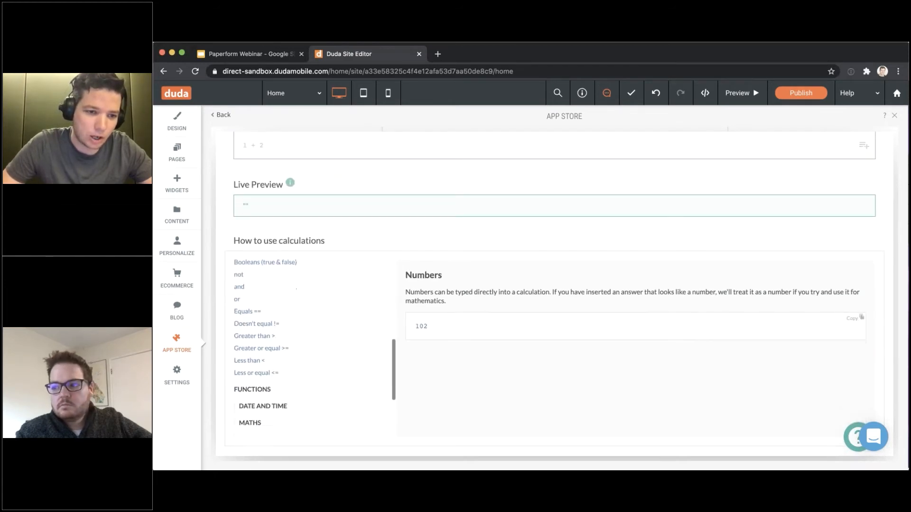
scroll(261, 309, "down", 5)
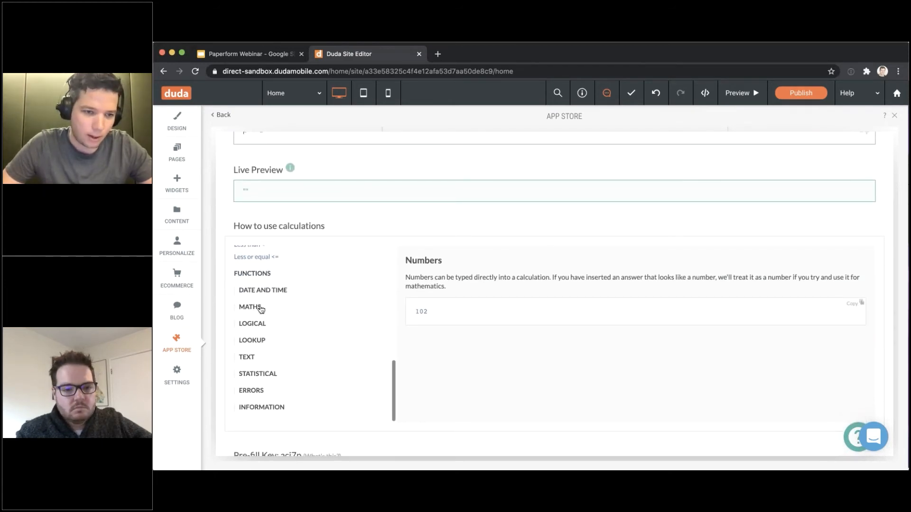
left_click(251, 307)
scroll(259, 309, "down", 3)
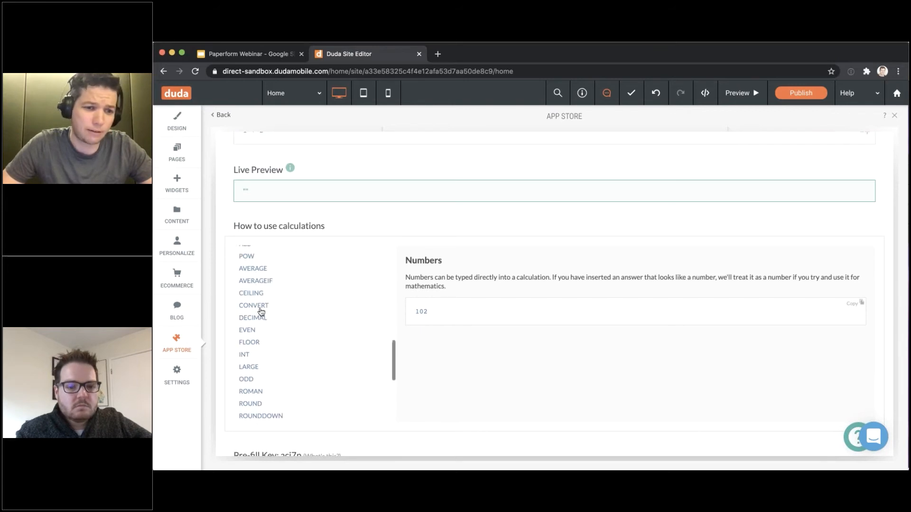
scroll(255, 304, "up", 3)
left_click(255, 307)
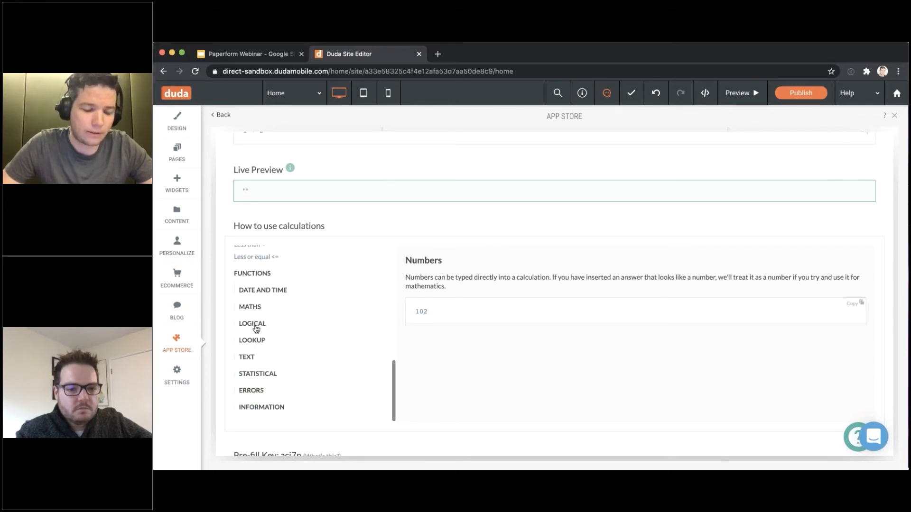
left_click(255, 327)
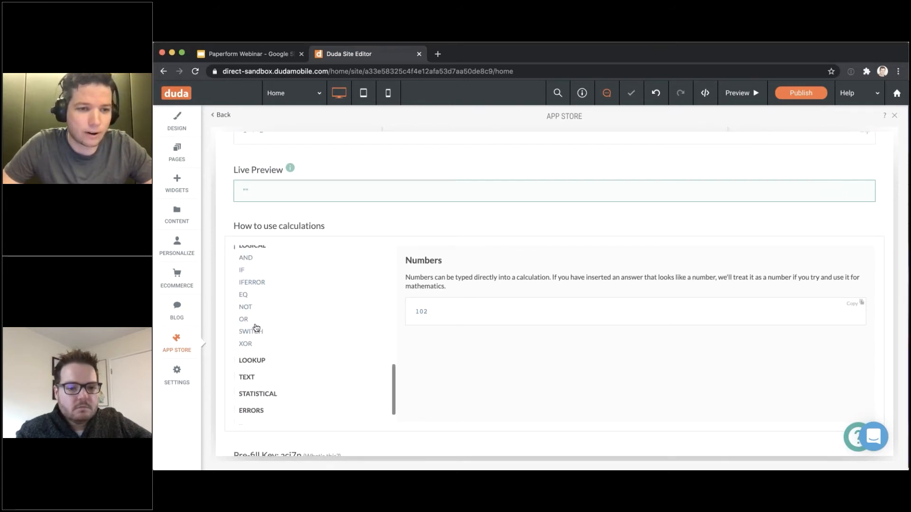
scroll(256, 327, "up", 10)
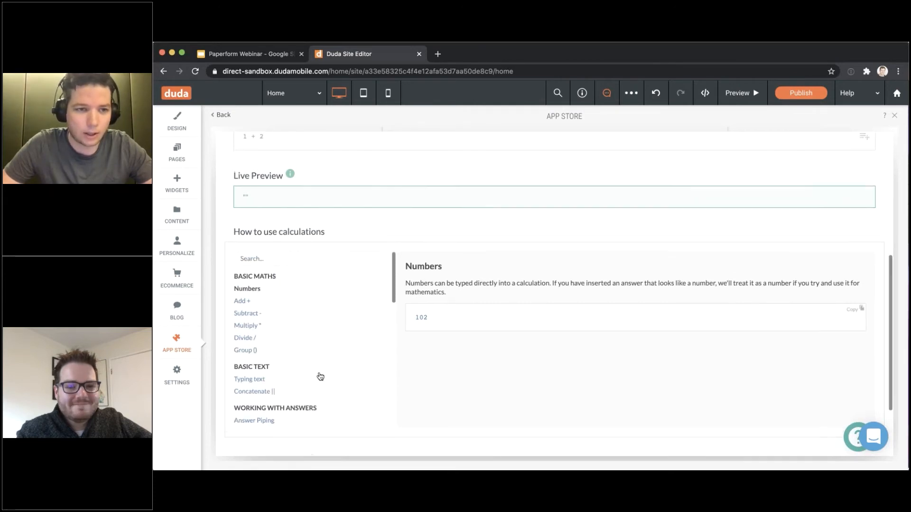
scroll(321, 376, "up", 3)
left_click(357, 243)
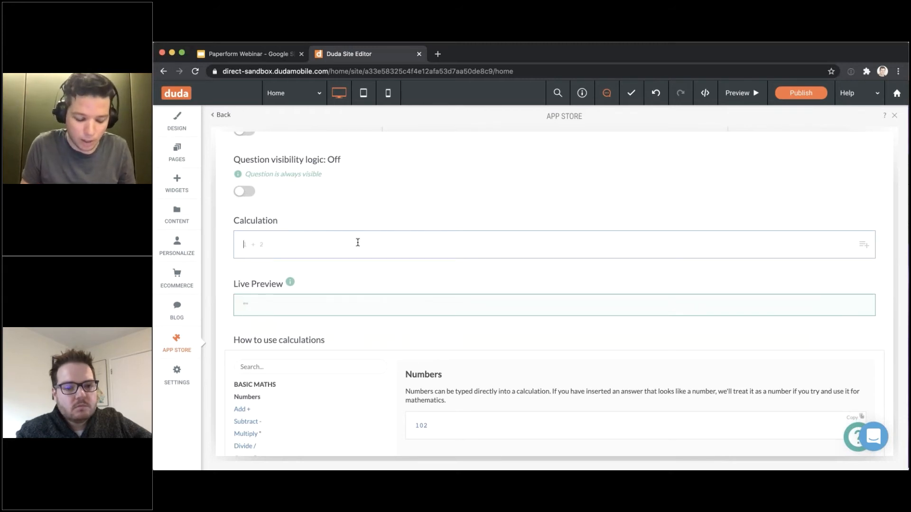
Build the formula 2 * 3, replacing an inserted answer tag with 3, so the preview shows 6
type("*")
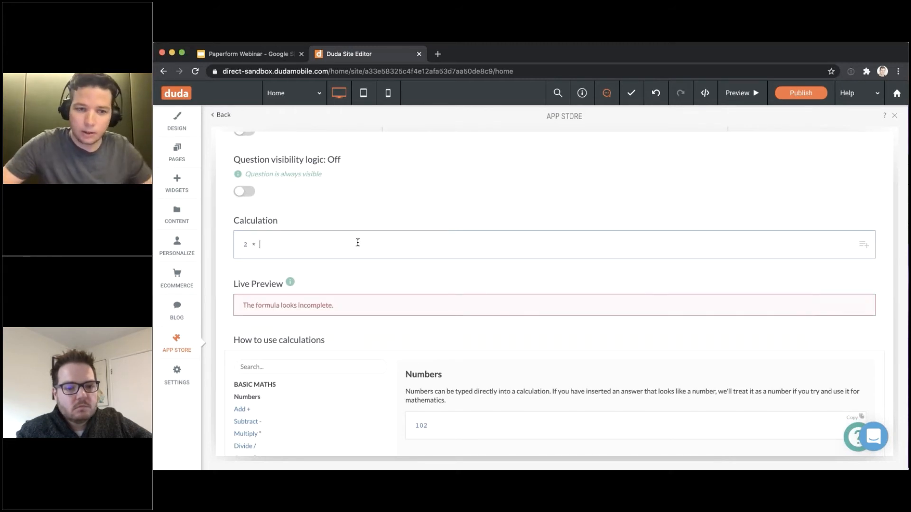
left_click(864, 244)
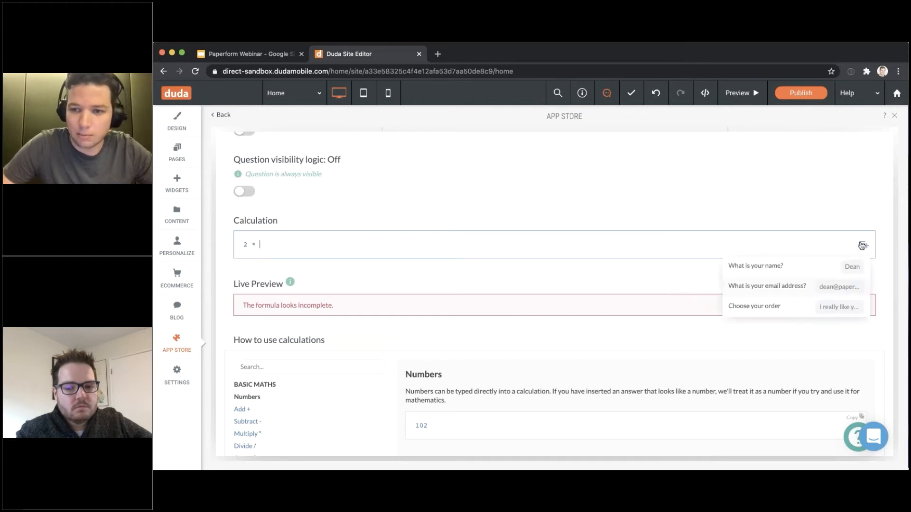
left_click(748, 267)
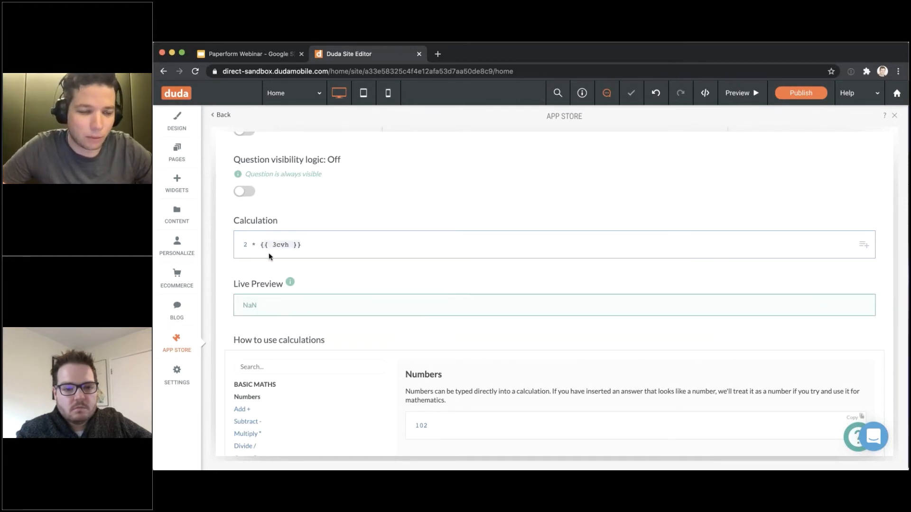
left_click_drag(302, 245, 259, 245)
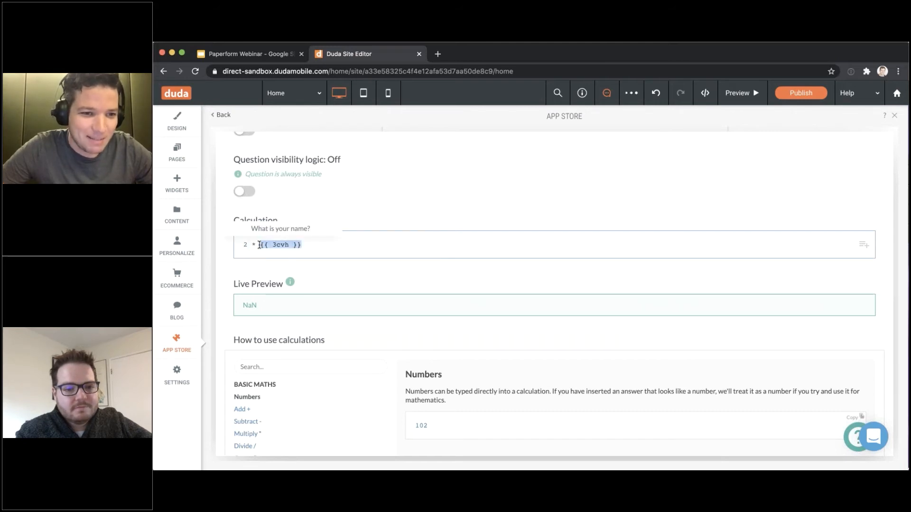
type("3")
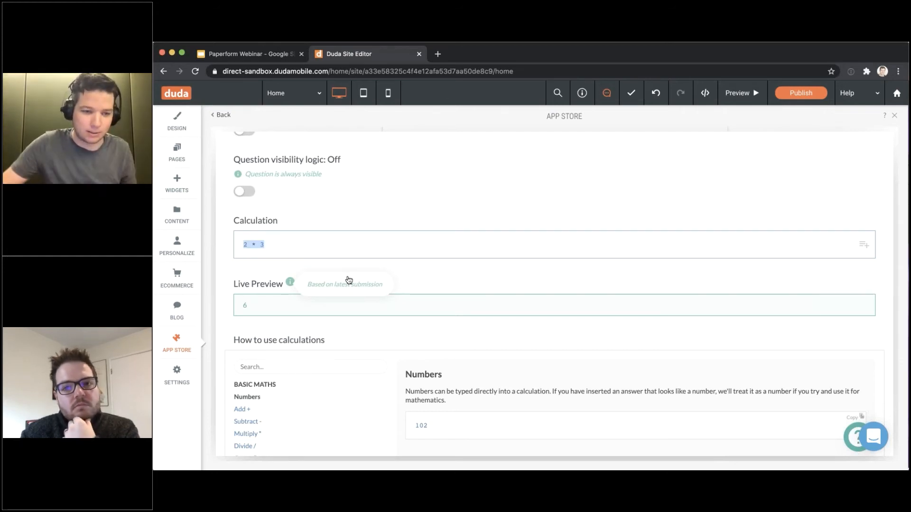
Browse the TEXT functions in the calculation help, then scroll back to the 2 * 3 formula
scroll(303, 399, "down", 10)
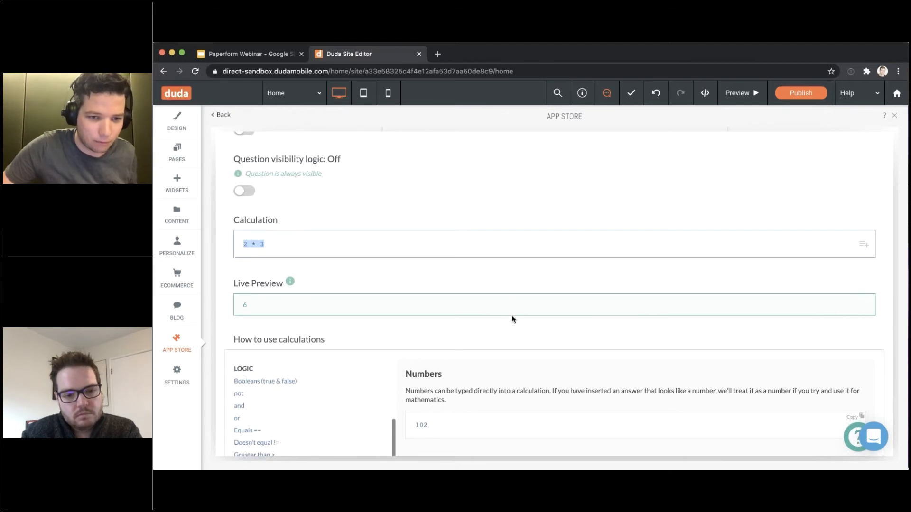
scroll(503, 323, "down", 2)
scroll(498, 324, "down", 2)
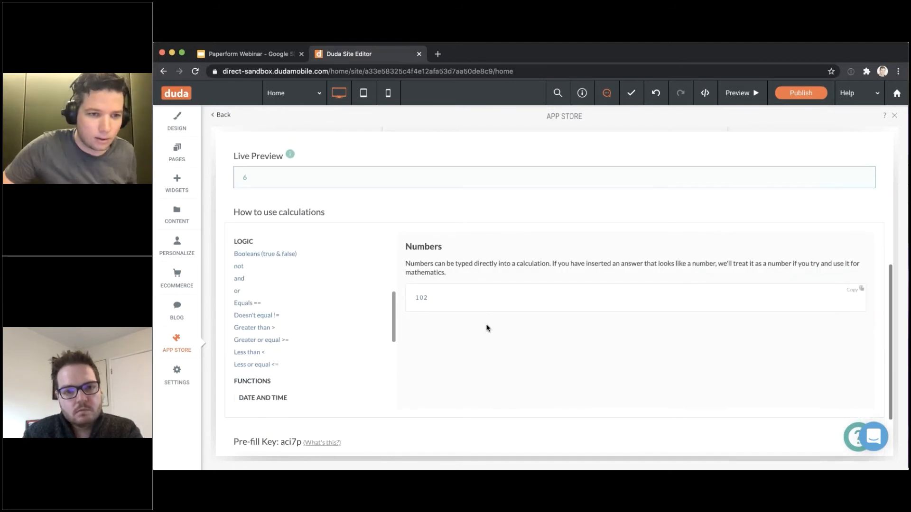
scroll(270, 287, "down", 5)
left_click(250, 275)
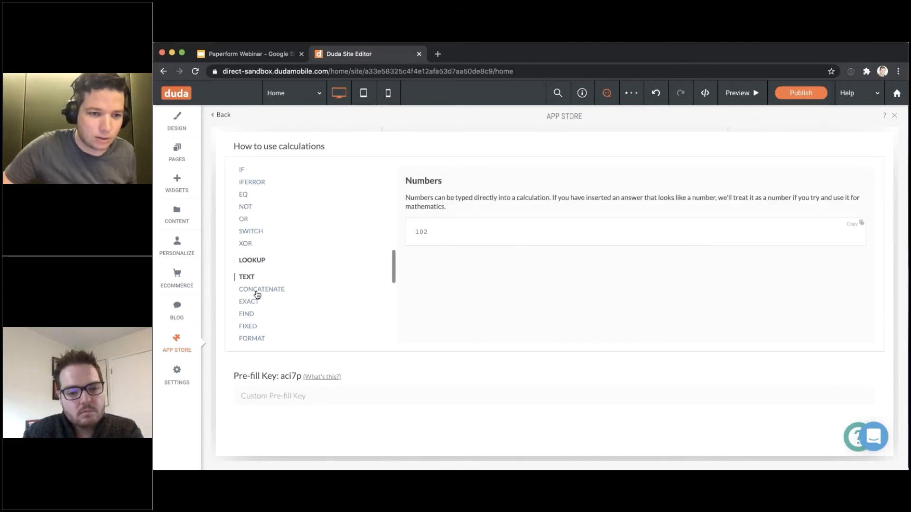
scroll(256, 297, "down", 3)
scroll(258, 298, "down", 4)
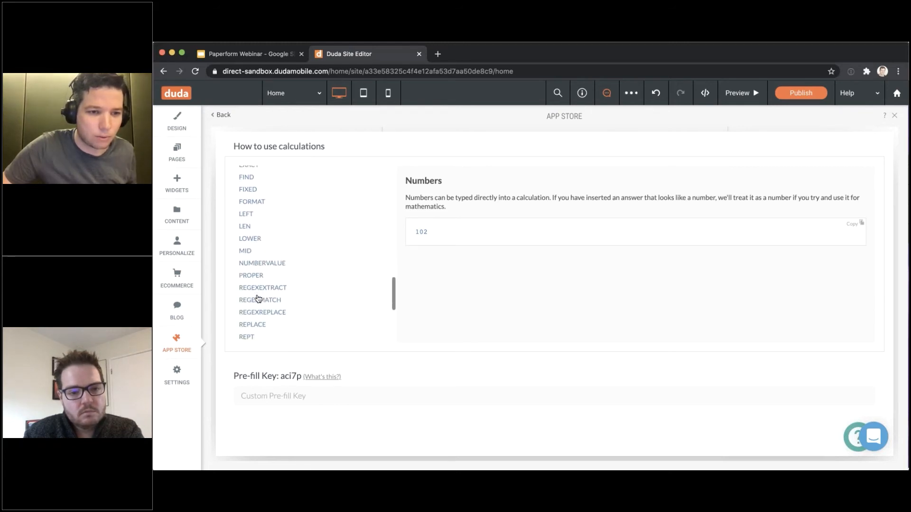
scroll(256, 289, "down", 2)
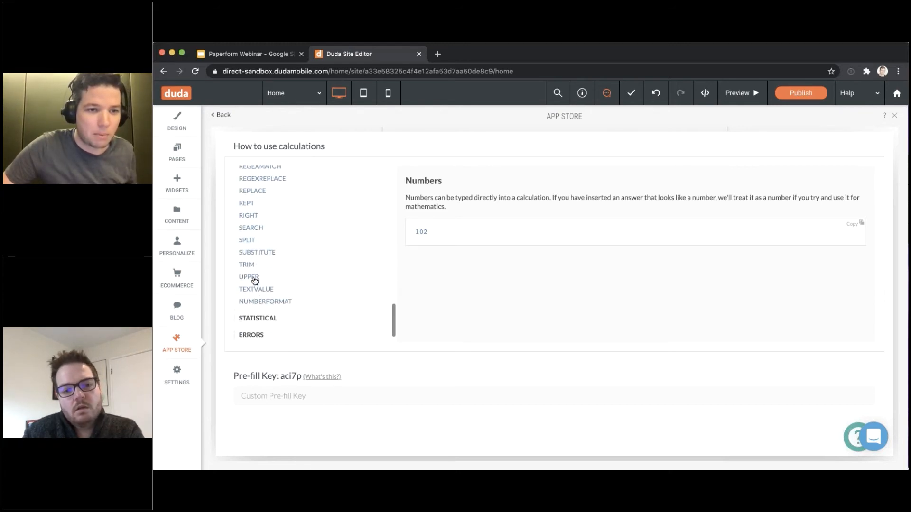
scroll(255, 281, "up", 3)
scroll(528, 326, "up", 5)
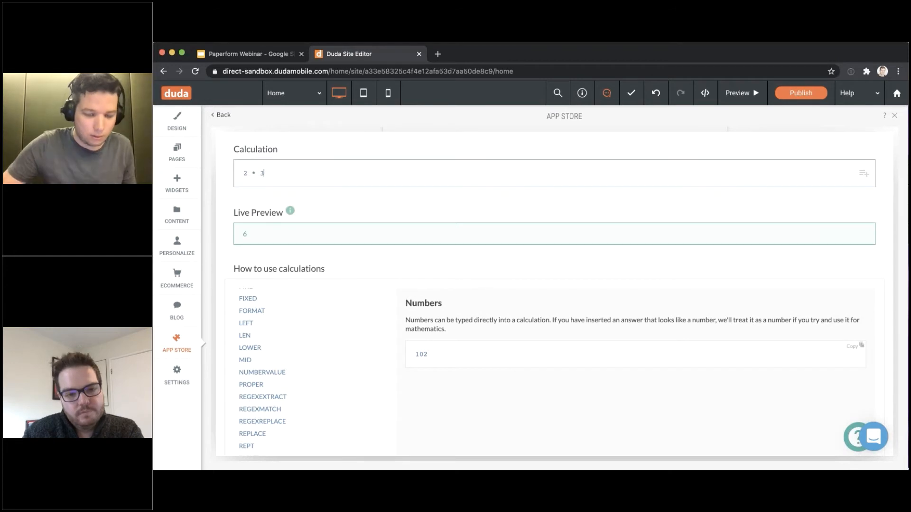
Replace the formula with UPPER() around the What is your name? answer, previewing the name in capitals
key("super+a")
type("UPPER(")
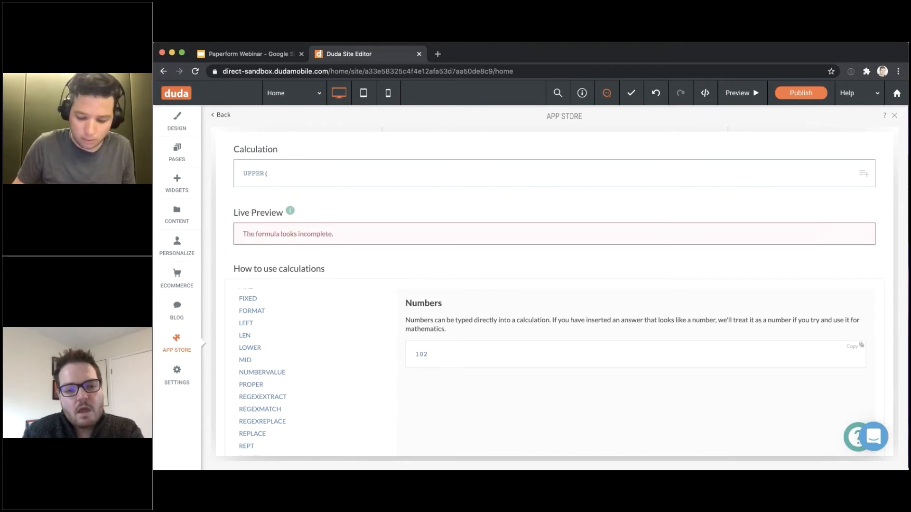
type("{{ tex")
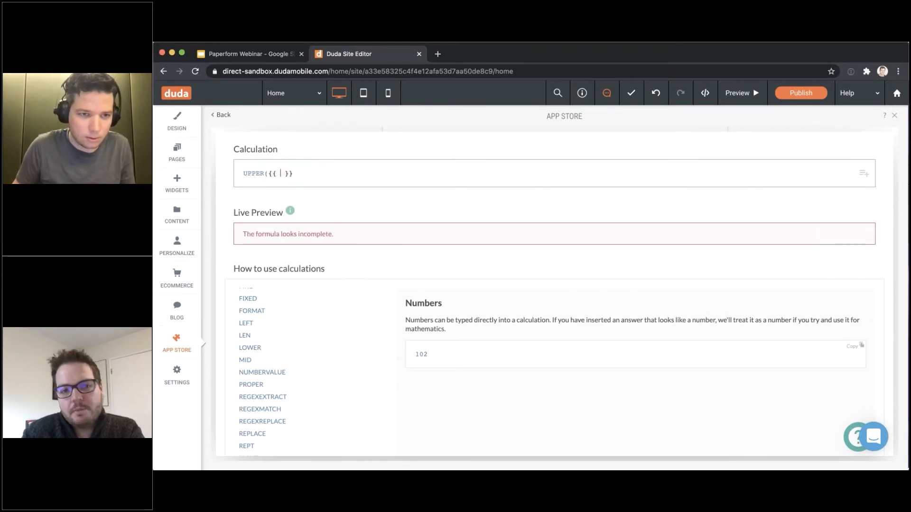
type("wh")
key("Return")
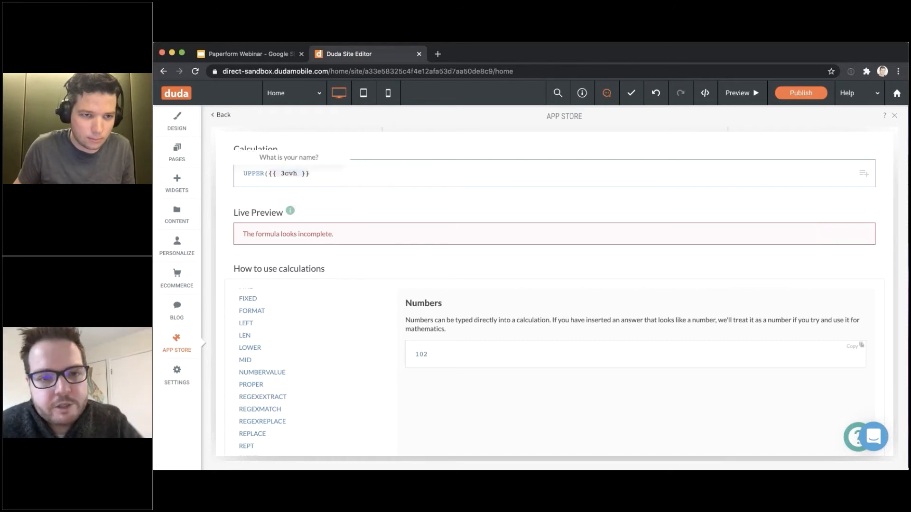
type(")")
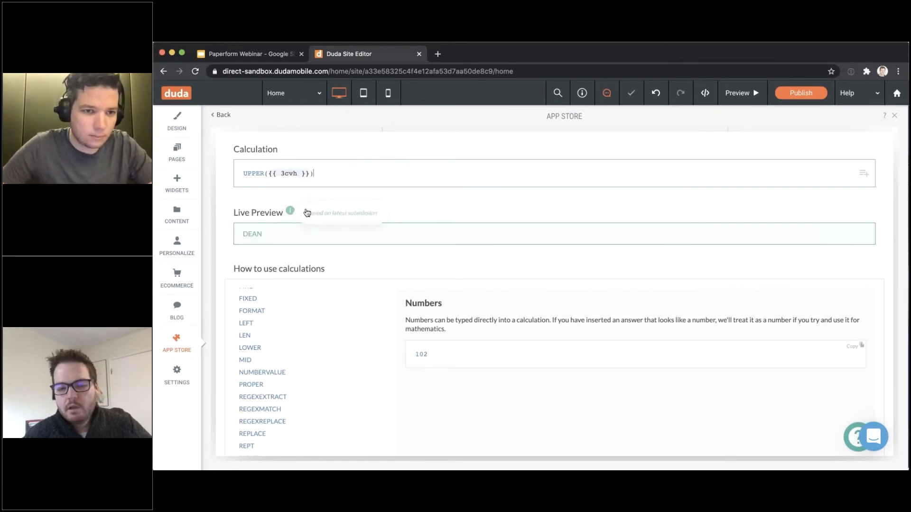
left_click(403, 206)
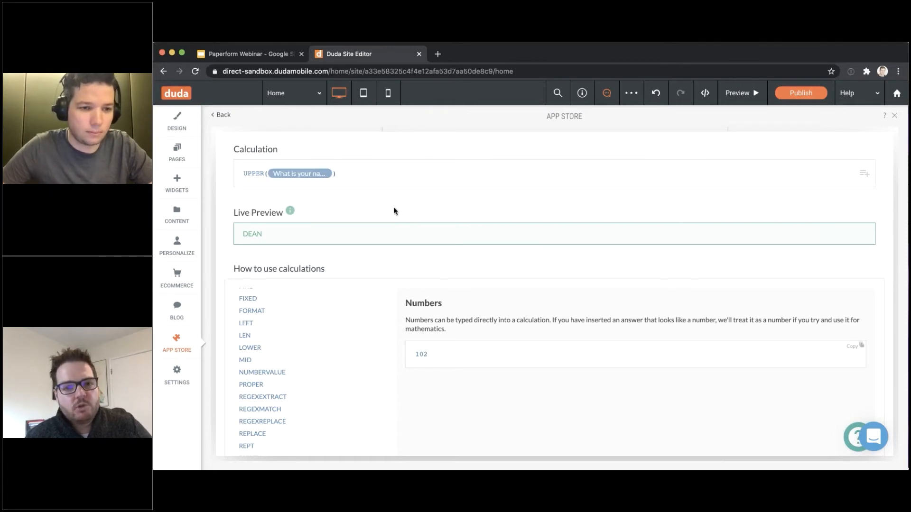
scroll(313, 389, "down", 5)
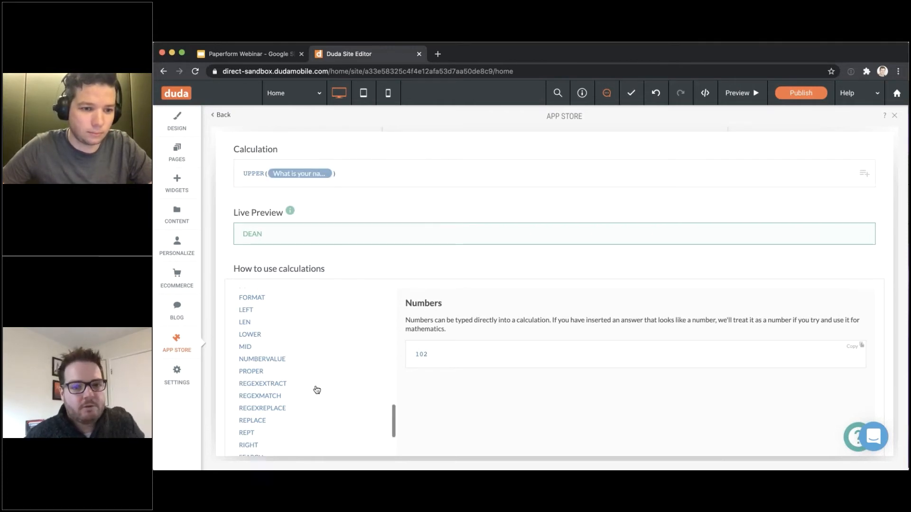
Change the formula to GET(SPLIT(name answer), 1) so the preview shows only the first name
left_click(253, 371)
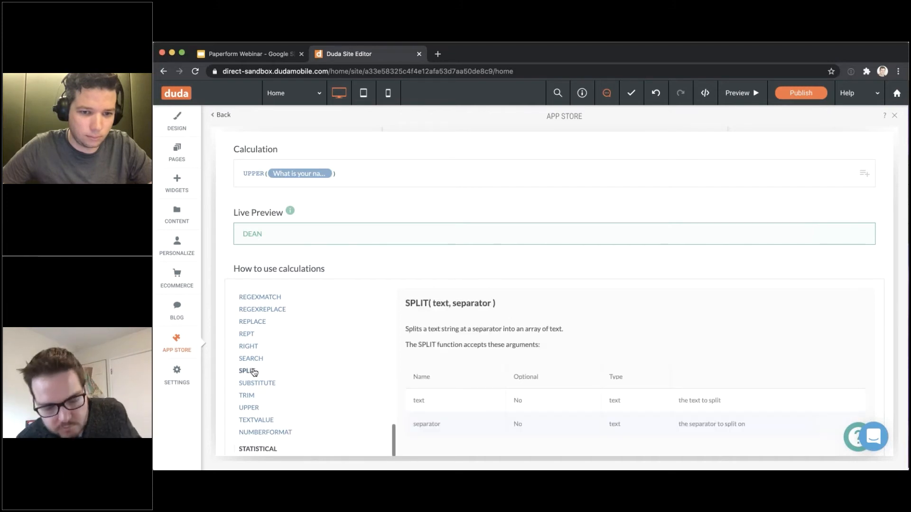
scroll(463, 331, "down", 1)
left_click(361, 175)
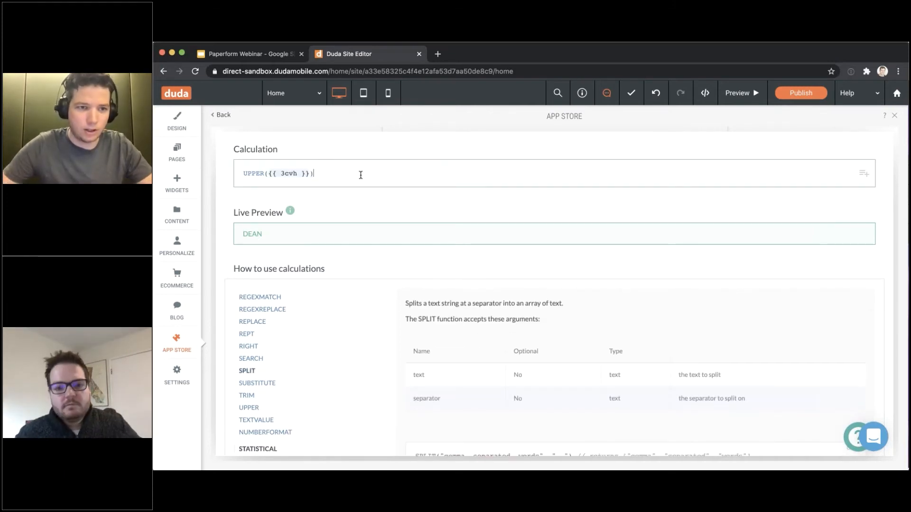
key("super+a")
key("Left")
key("alt+shift+Right")
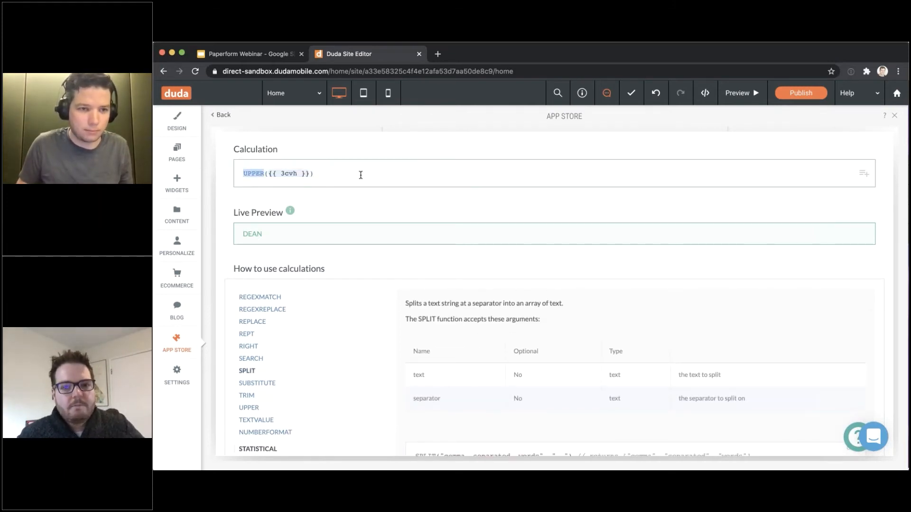
type("SPLIT")
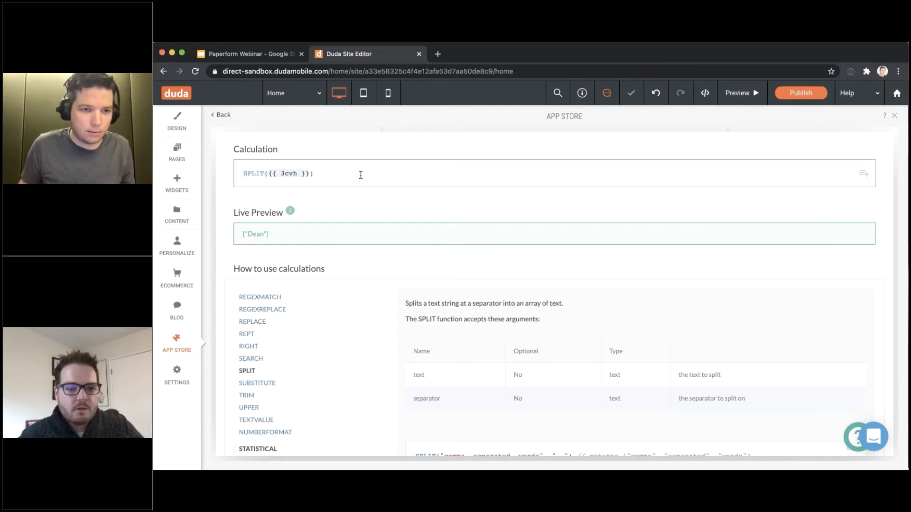
key("super+Left")
type("GET(")
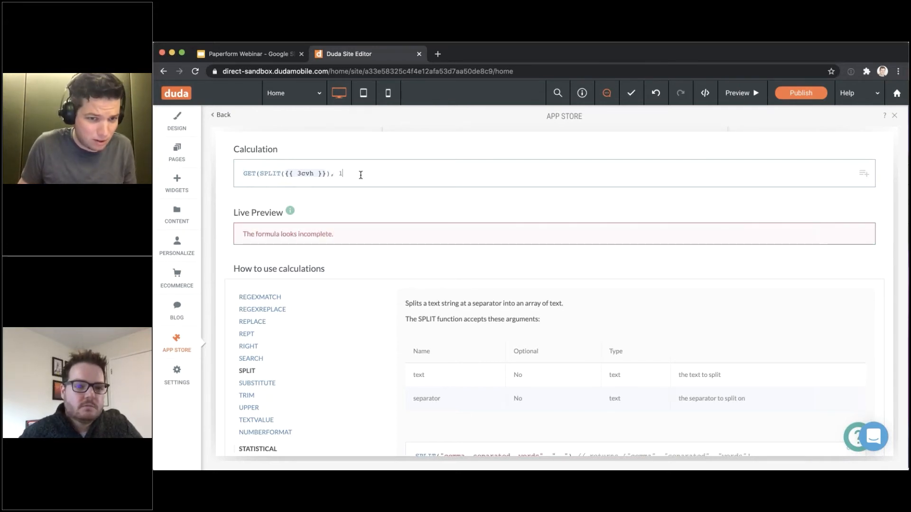
type(")")
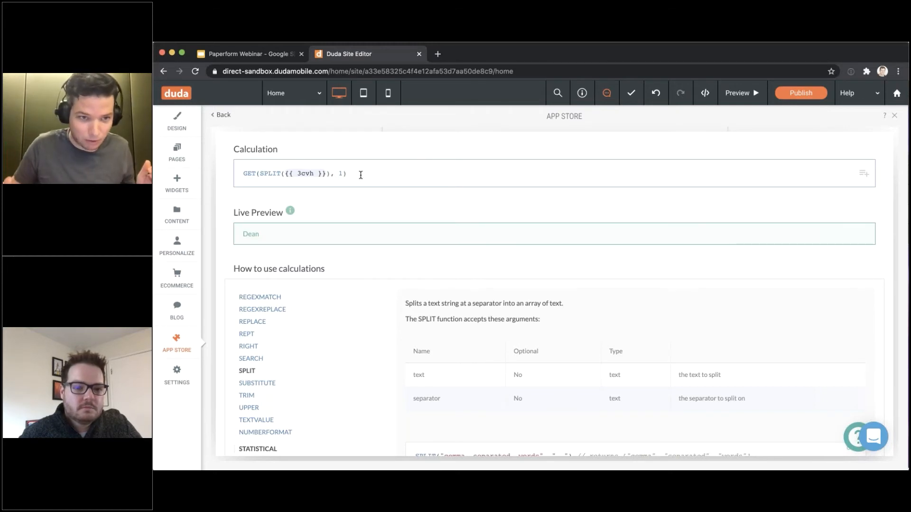
left_click(352, 196)
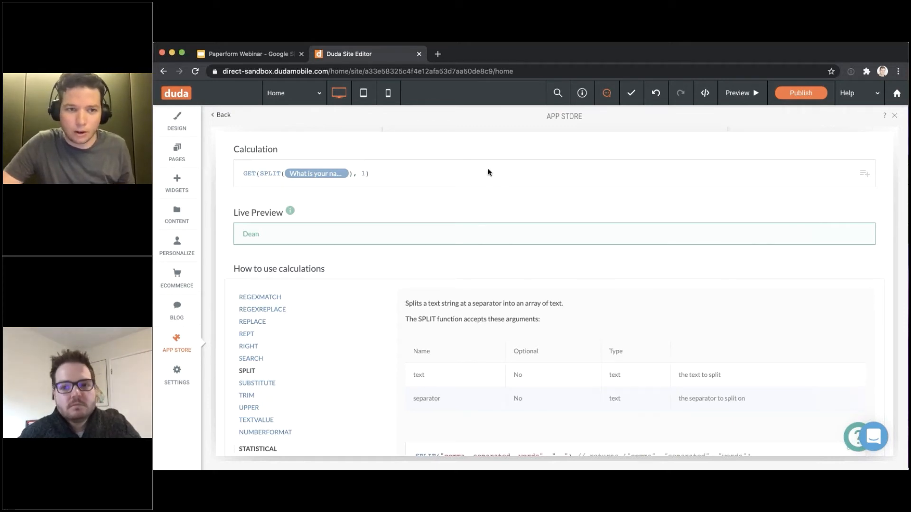
scroll(488, 181, "up", 5)
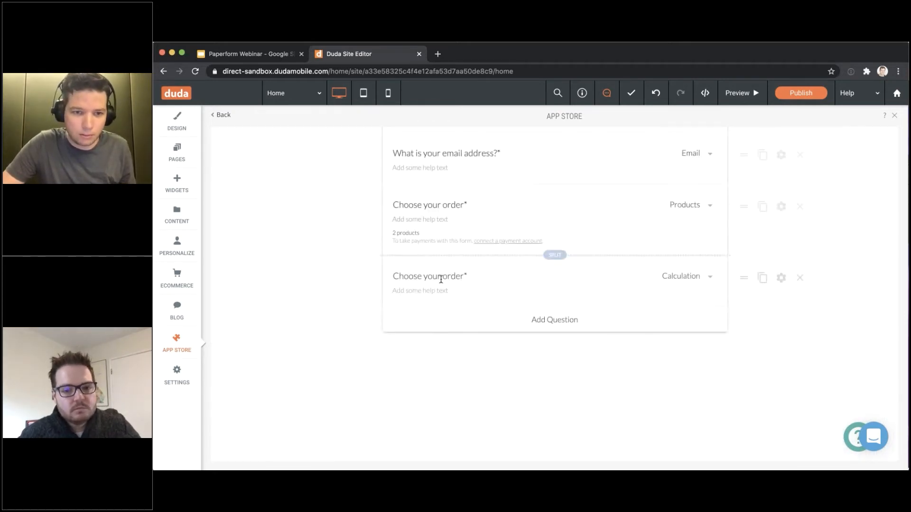
Retitle the Calculation question 'First name' and begin a greeting line 'Hey {{' below the form
triple_click(441, 279)
type("First name")
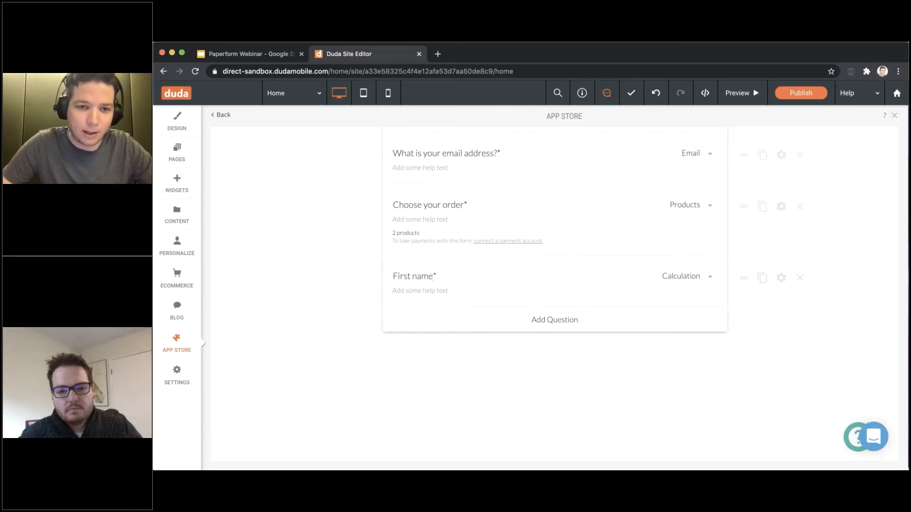
left_click(450, 351)
type("Heyt")
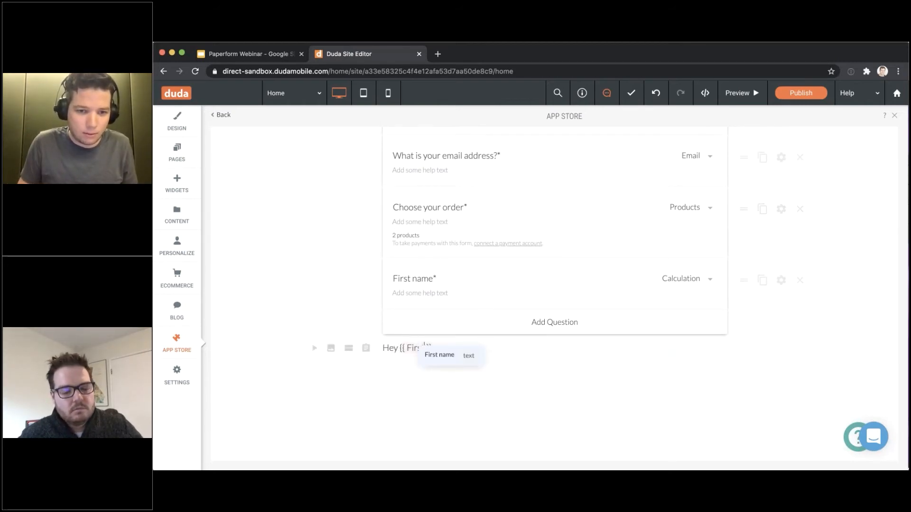
Complete the greeting as 'Hey First name,' followed by 'Thanks for that!' on a new line
key("Return")
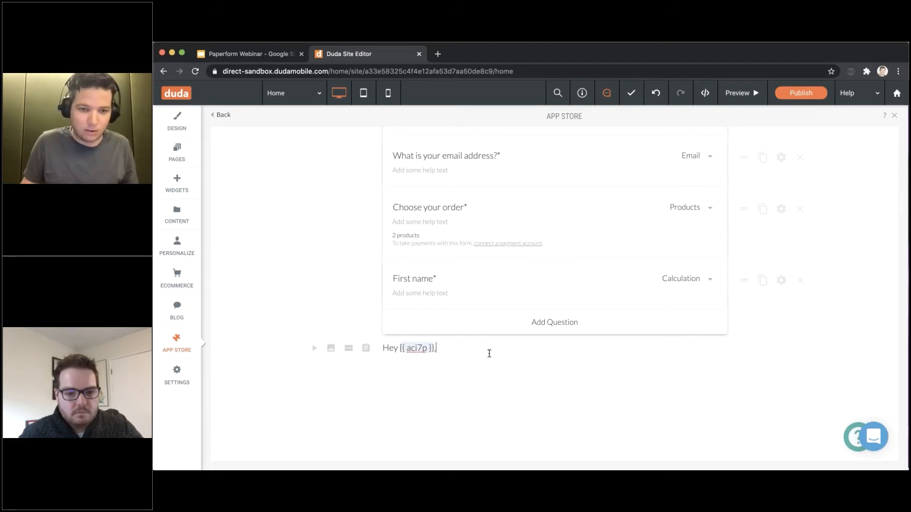
type(",")
key("Return")
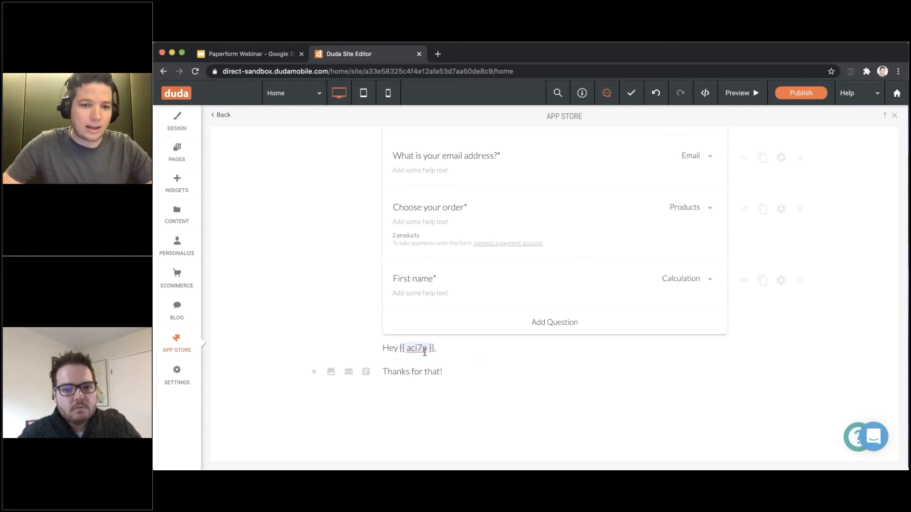
left_click(460, 292)
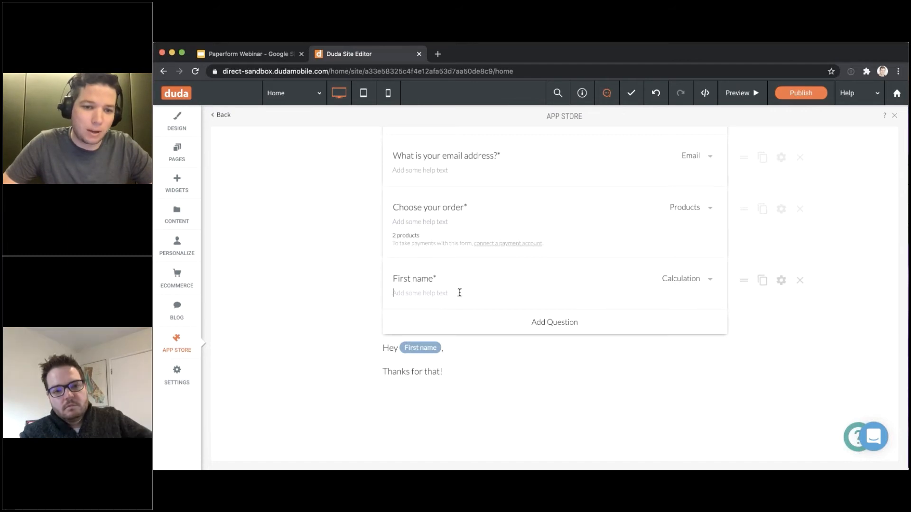
left_click(383, 348)
key("Return")
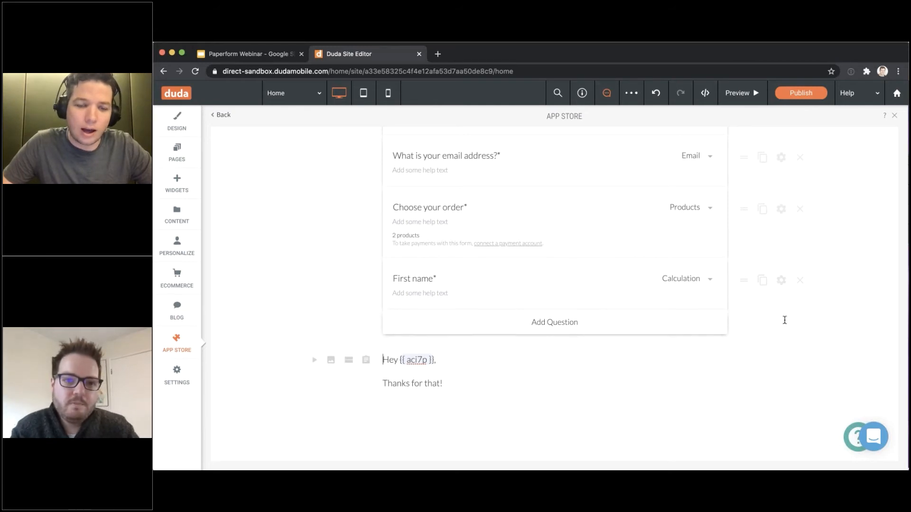
scroll(585, 351, "up", 2)
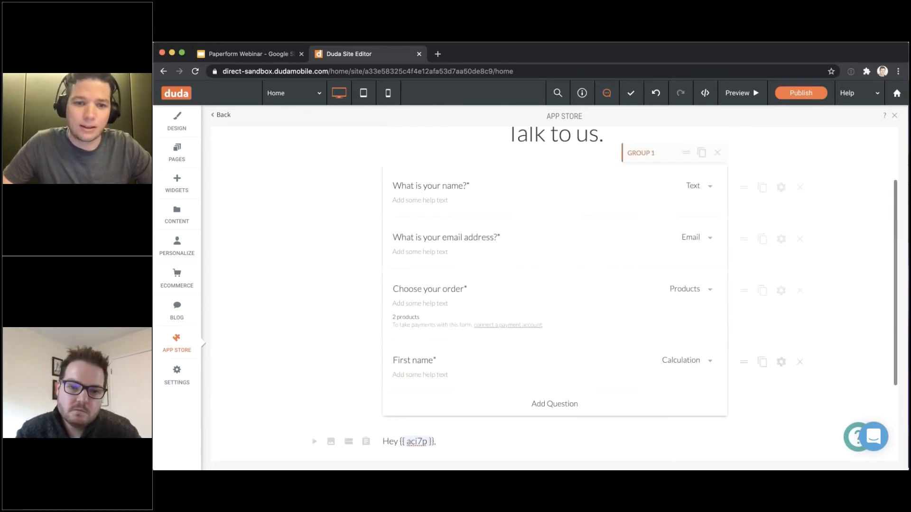
scroll(588, 340, "down", 1)
scroll(858, 216, "up", 4)
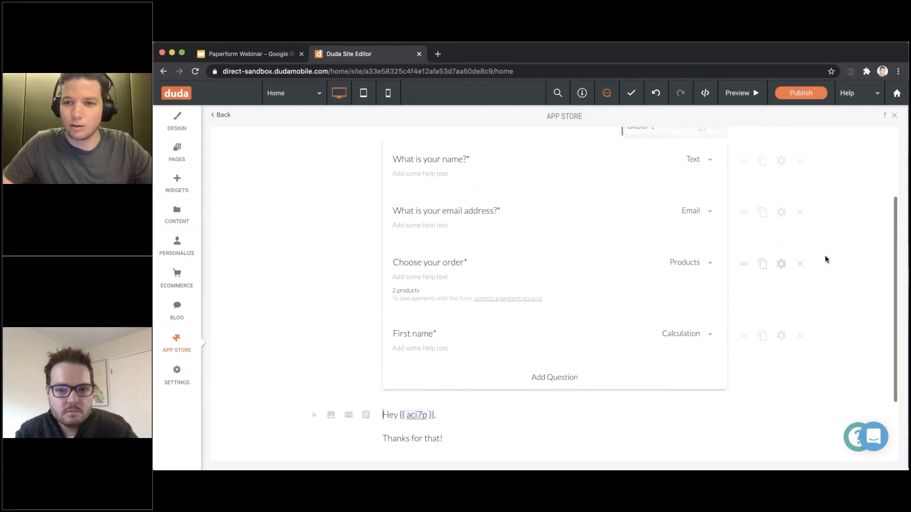
scroll(754, 249, "down", 3)
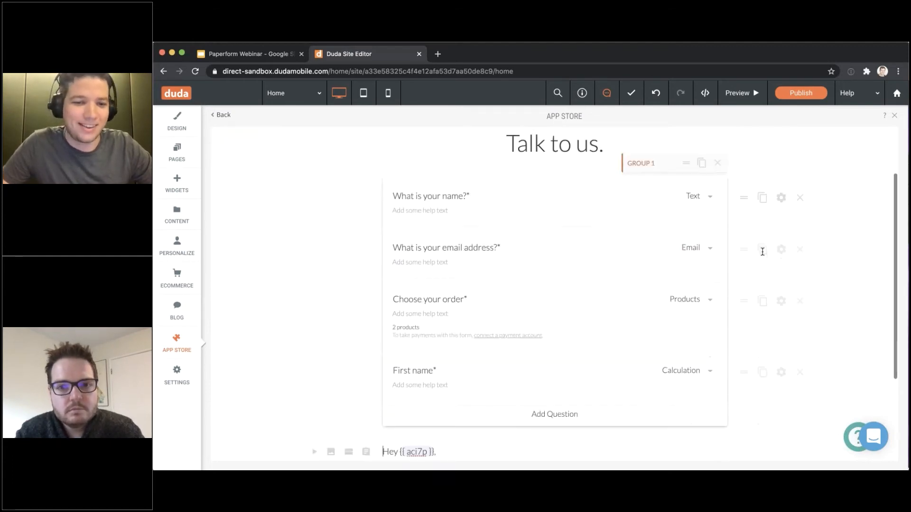
Open the site's global DESIGN settings, look through them, and close them
left_click(178, 125)
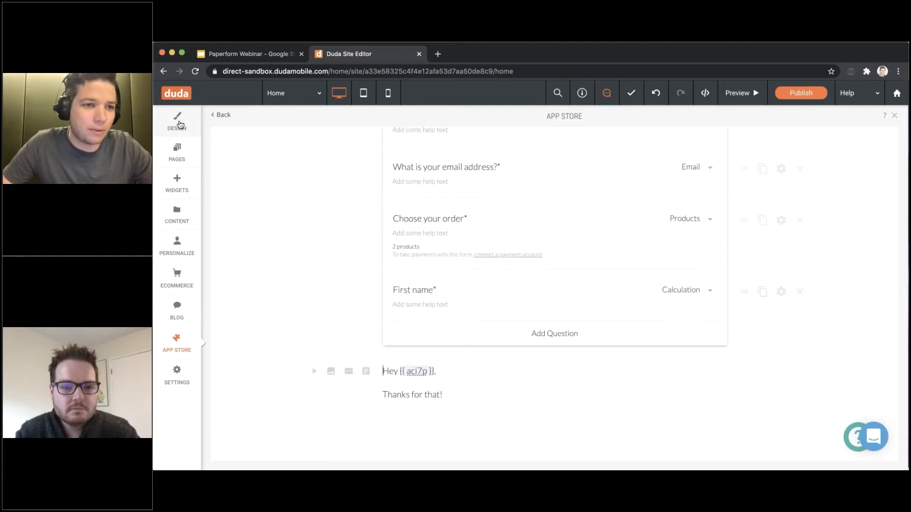
scroll(639, 306, "down", 10)
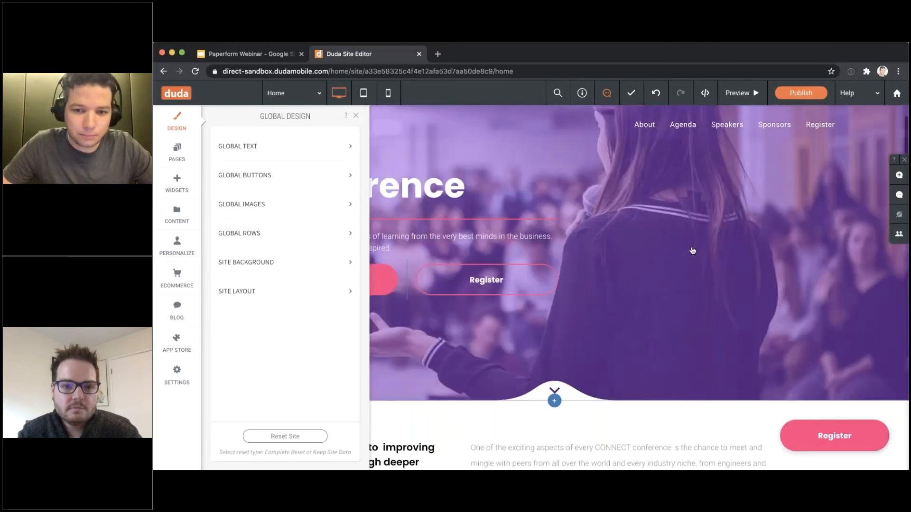
scroll(639, 306, "down", 5)
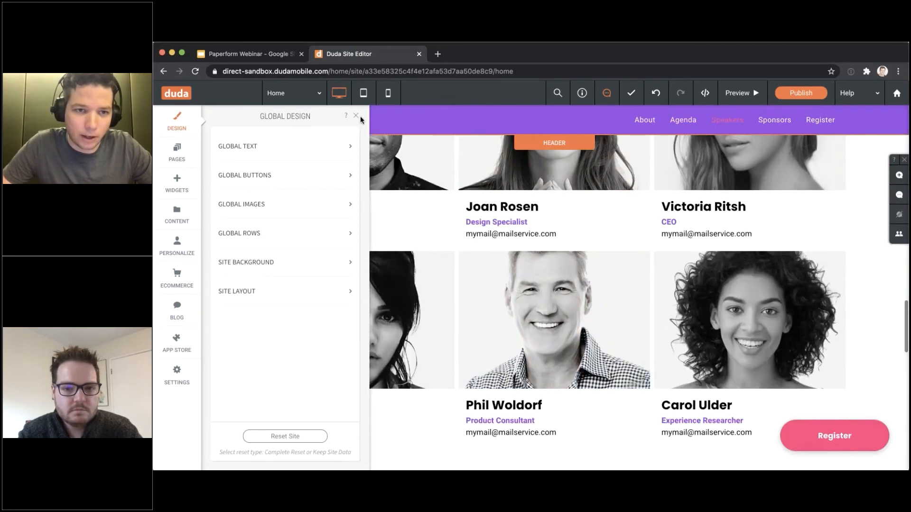
left_click(356, 116)
scroll(443, 195, "down", 10)
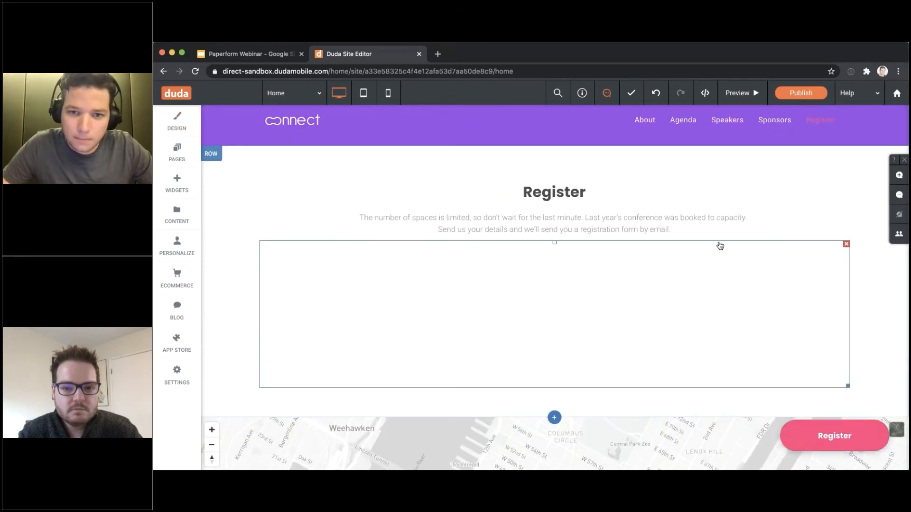
Preview the site and scroll to the Paperform order form
left_click(749, 102)
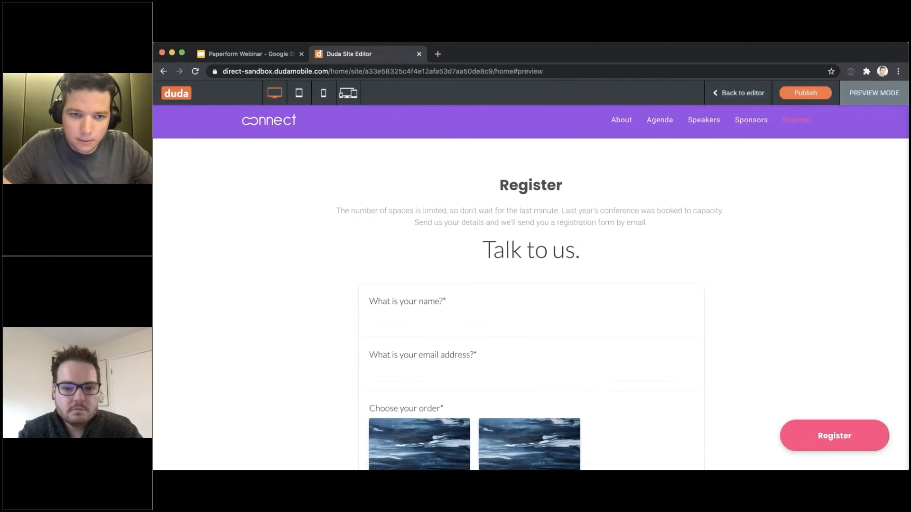
scroll(598, 195, "down", 4)
scroll(601, 198, "up", 1)
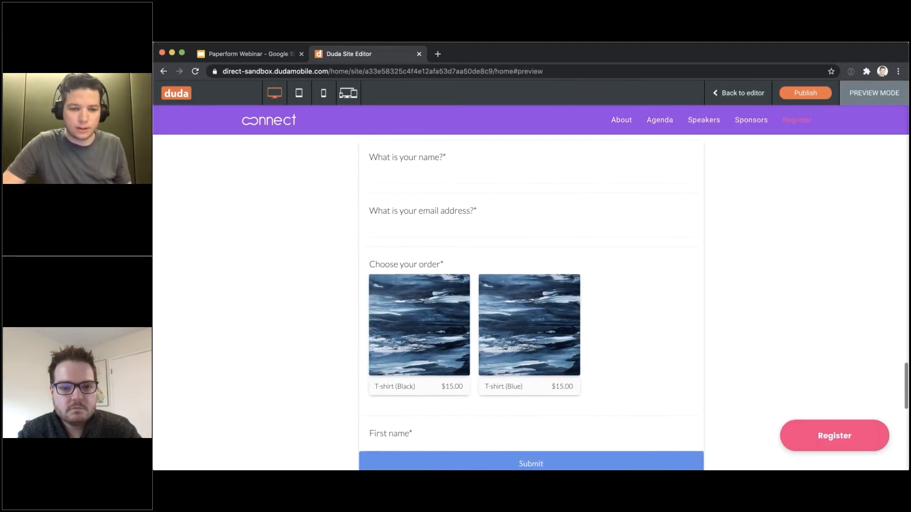
scroll(453, 366, "up", 3)
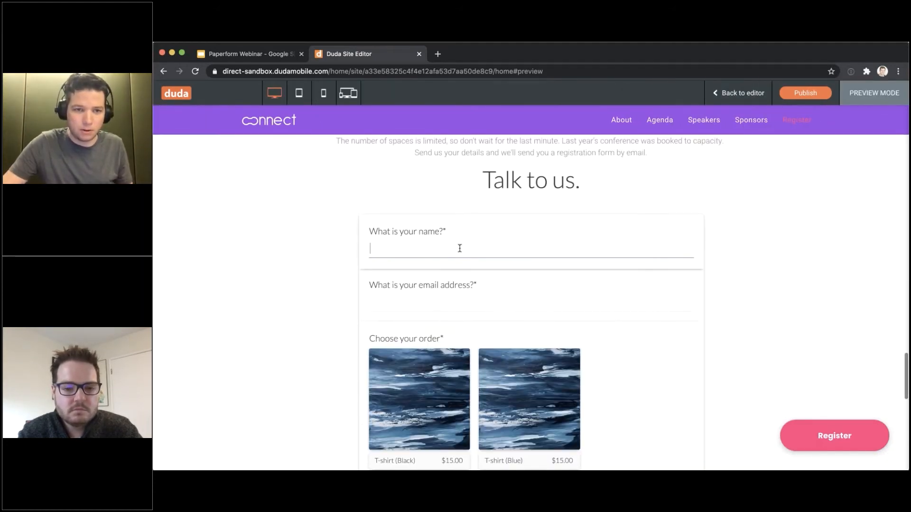
Enter a full name in 'What is your name?' and check the 'Hey …' greeting below Submit
left_click(458, 247)
type("Dean")
scroll(491, 304, "down", 3)
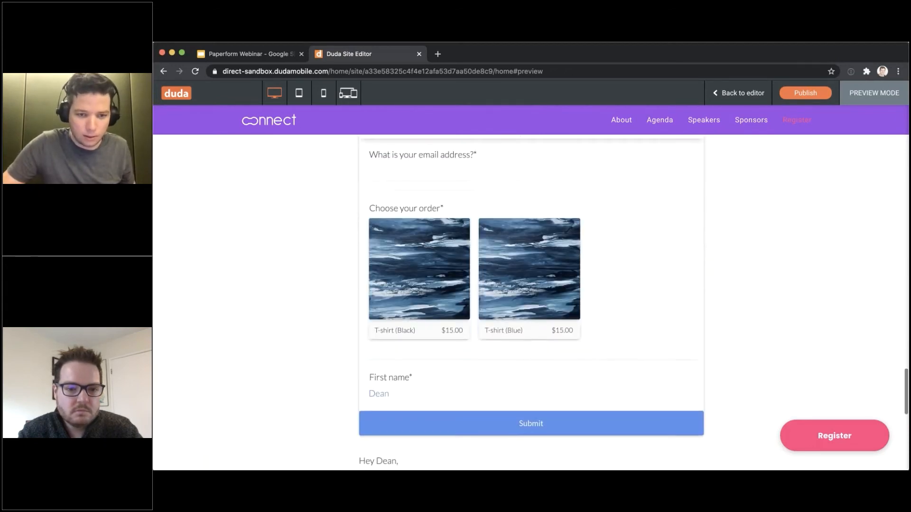
scroll(491, 303, "up", 2)
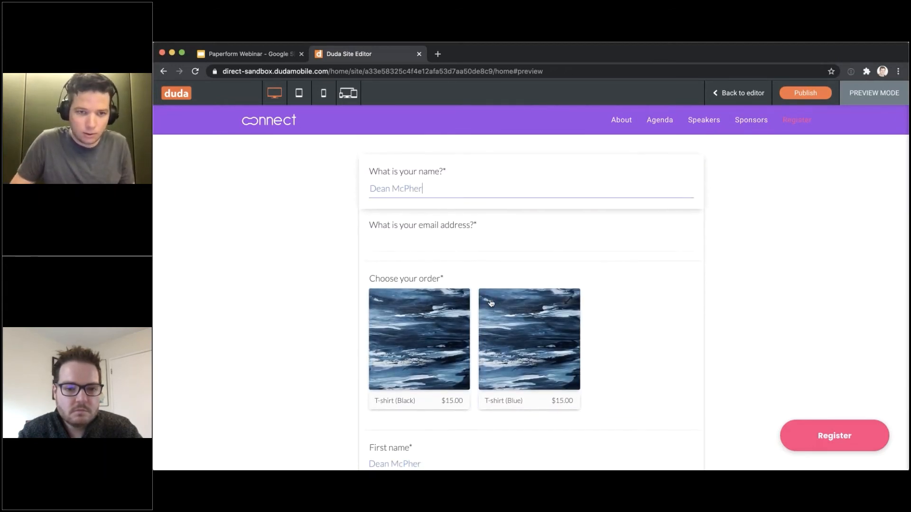
scroll(625, 250, "down", 3)
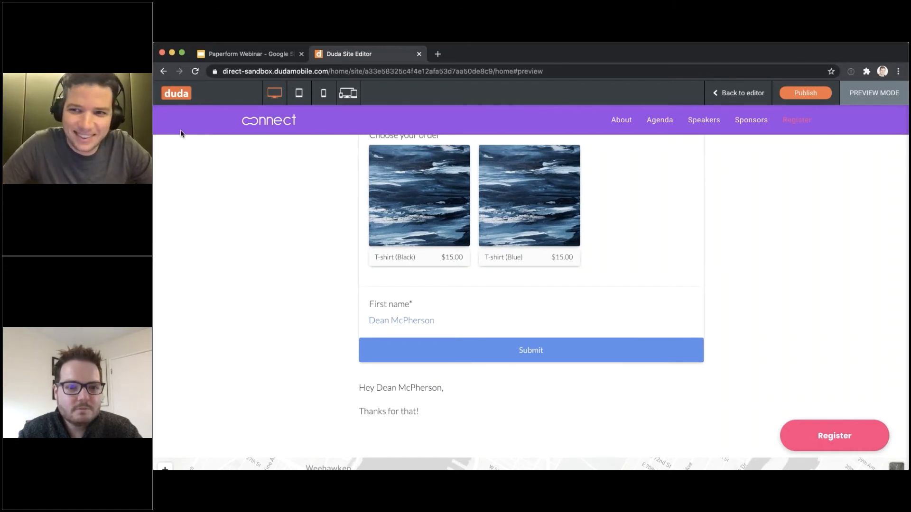
scroll(215, 179, "up", 10)
Leave preview, launch the Paperform app and open the first Untitled form in My Forms for editing
scroll(250, 223, "up", 10)
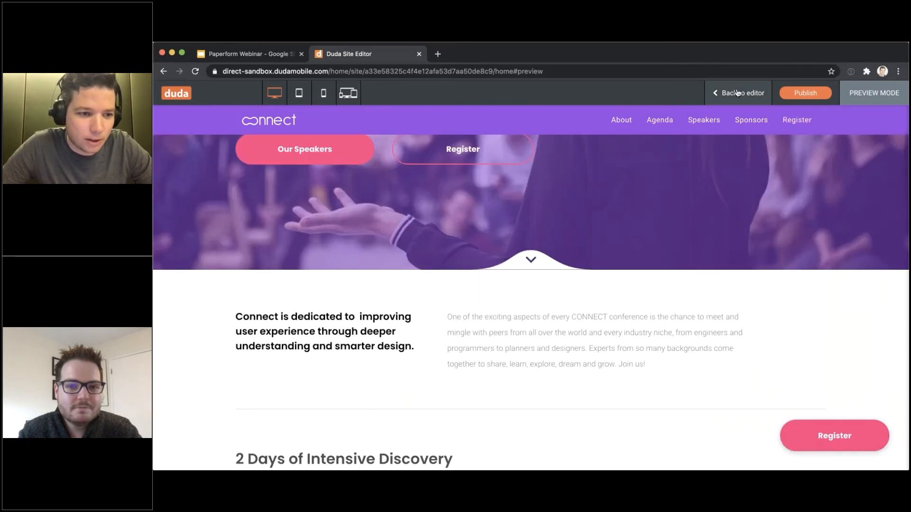
left_click(737, 92)
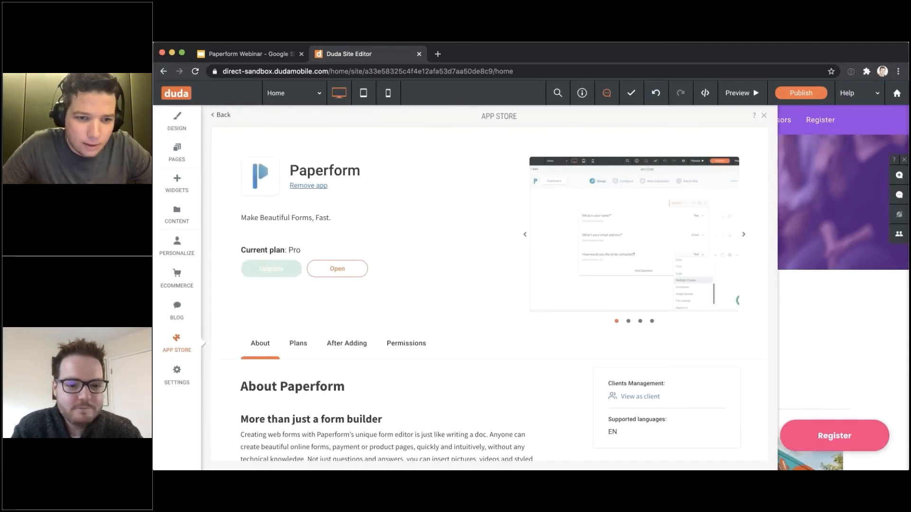
scroll(687, 286, "down", 10)
scroll(687, 286, "up", 10)
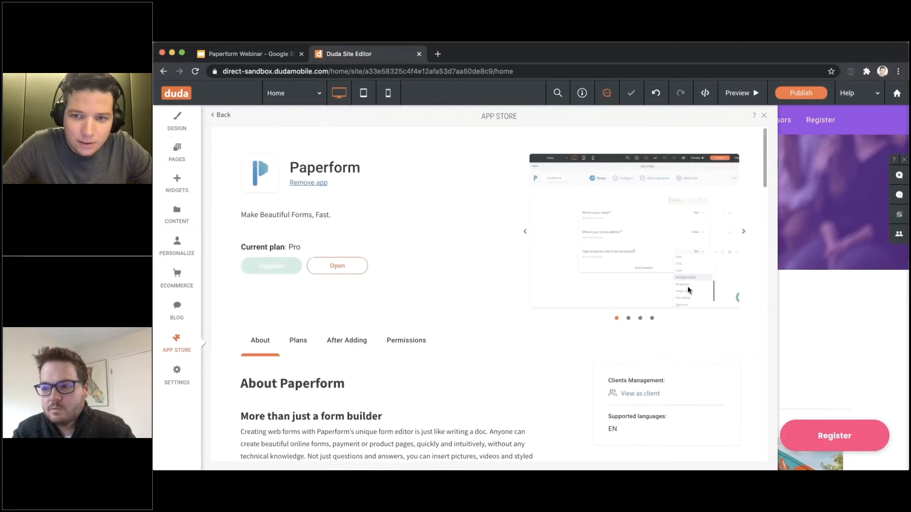
left_click(356, 272)
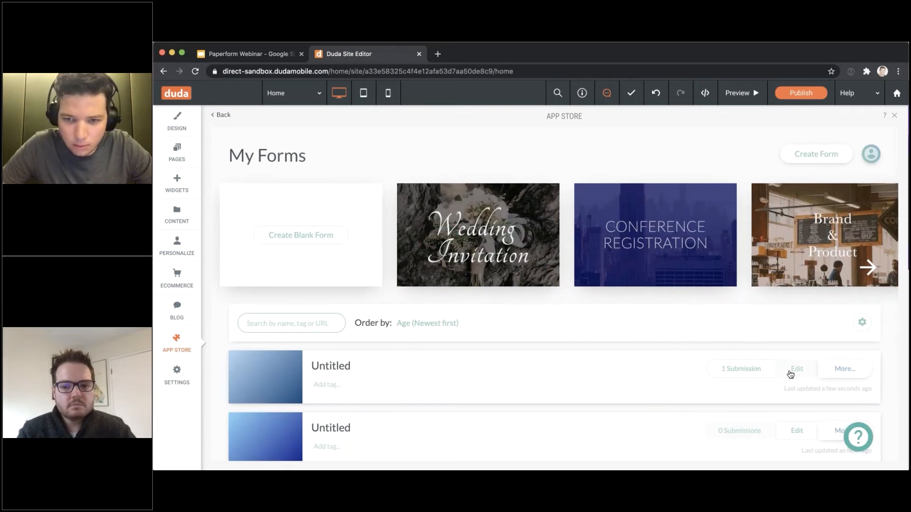
left_click(770, 371)
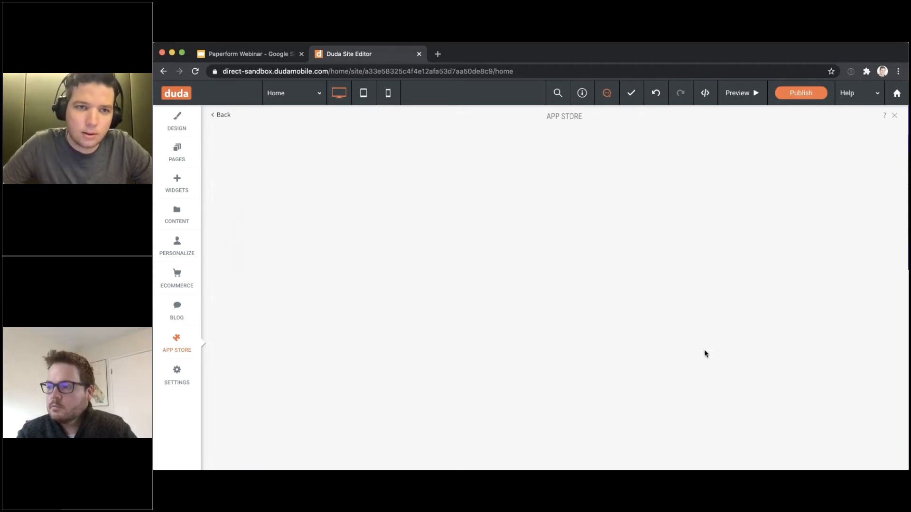
scroll(554, 285, "down", 5)
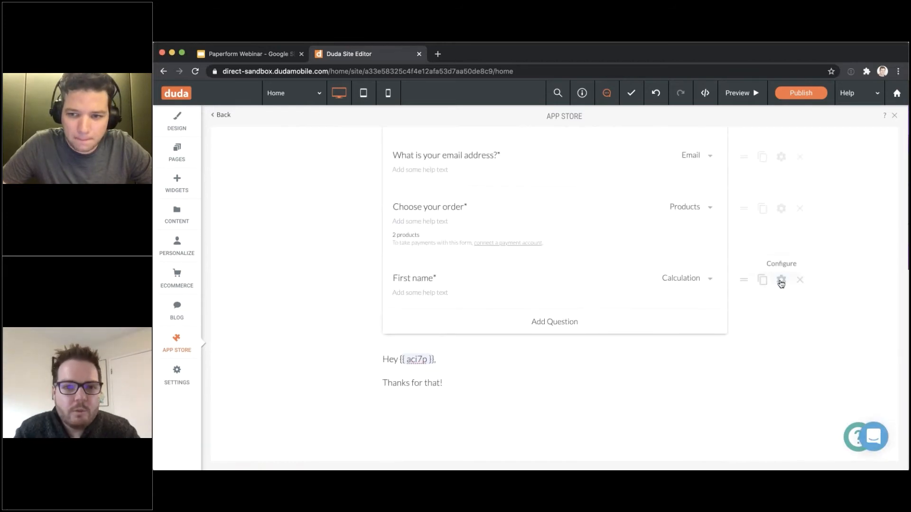
Append , " " inside SPLIT in the First name calculation so it splits at the space
left_click(781, 280)
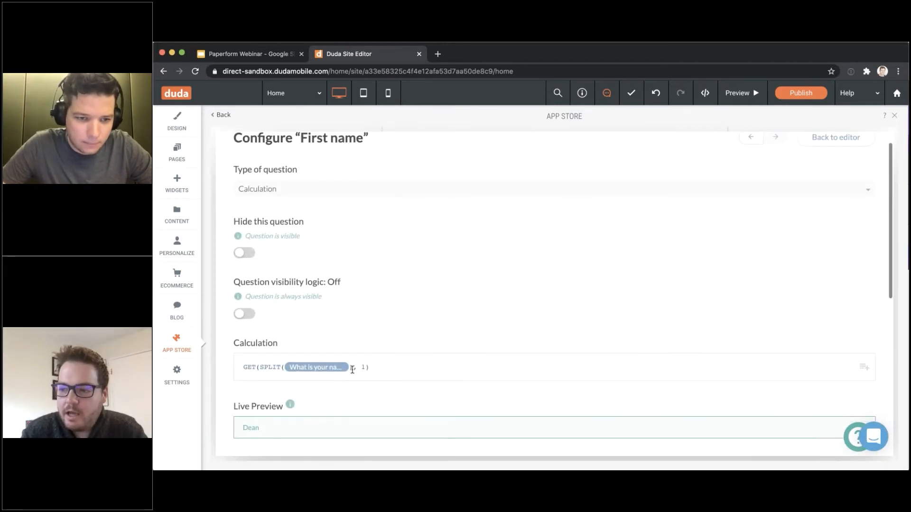
left_click(332, 372)
scroll(327, 370, "down", 1)
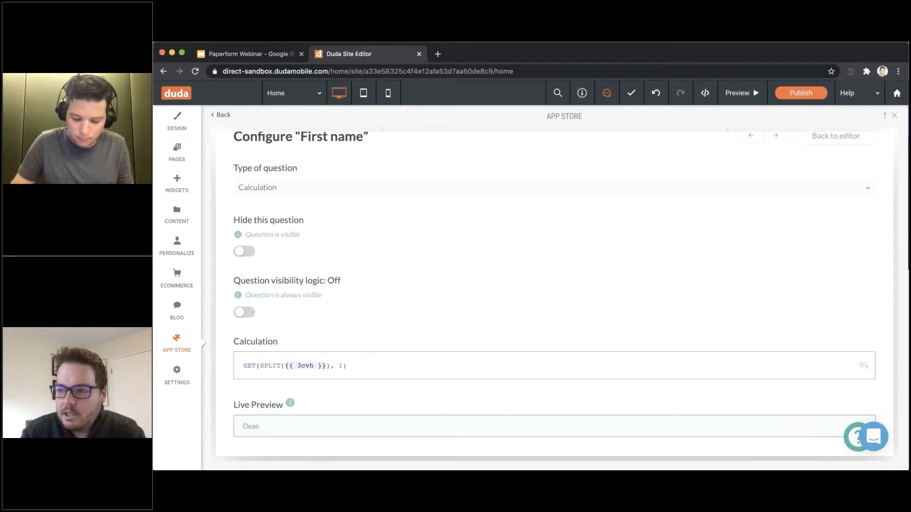
type(", \" \"")
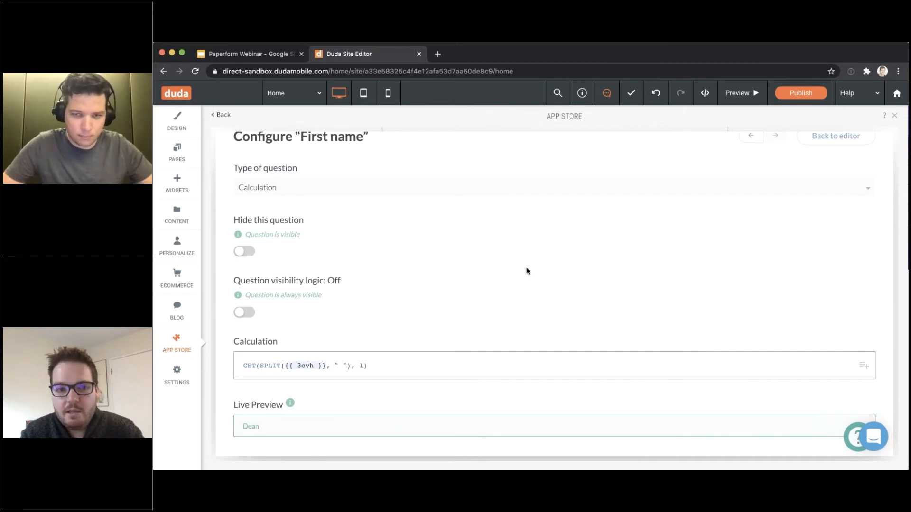
left_click(595, 240)
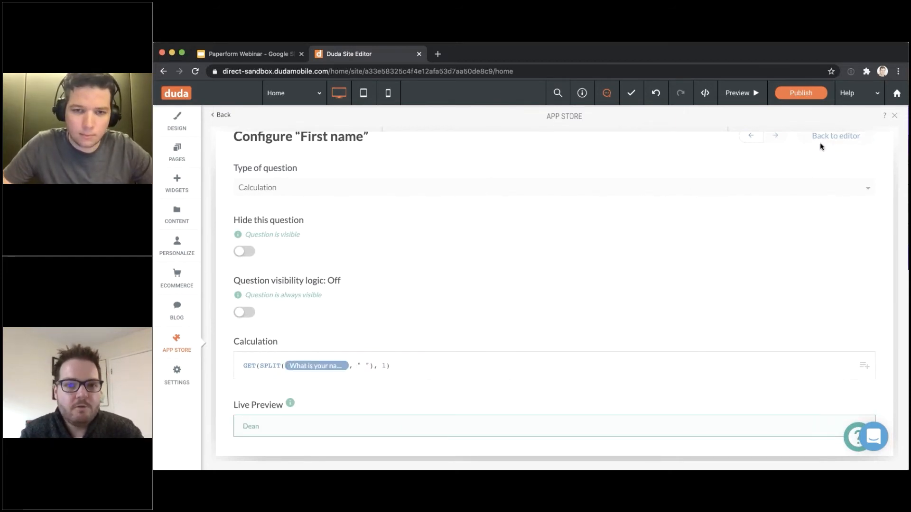
left_click(821, 143)
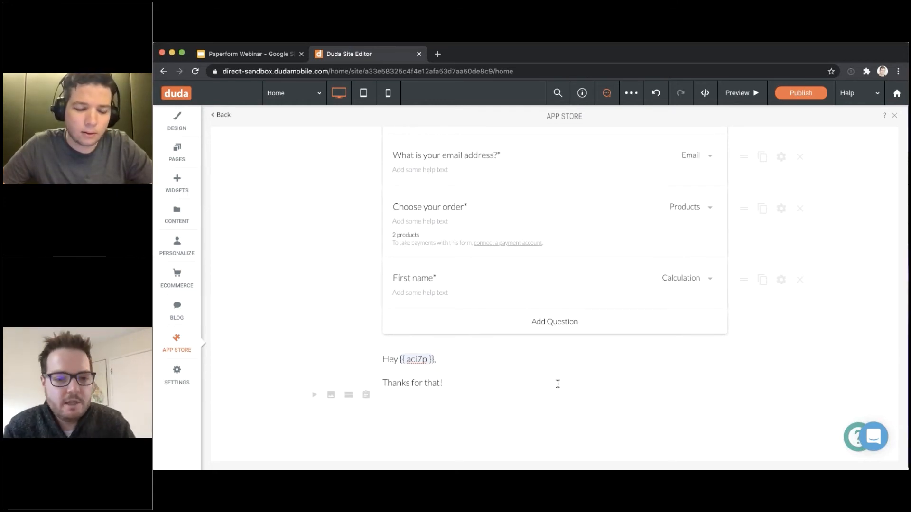
Add a new question below First name and review its question type options
scroll(557, 383, "up", 5)
scroll(558, 380, "down", 4)
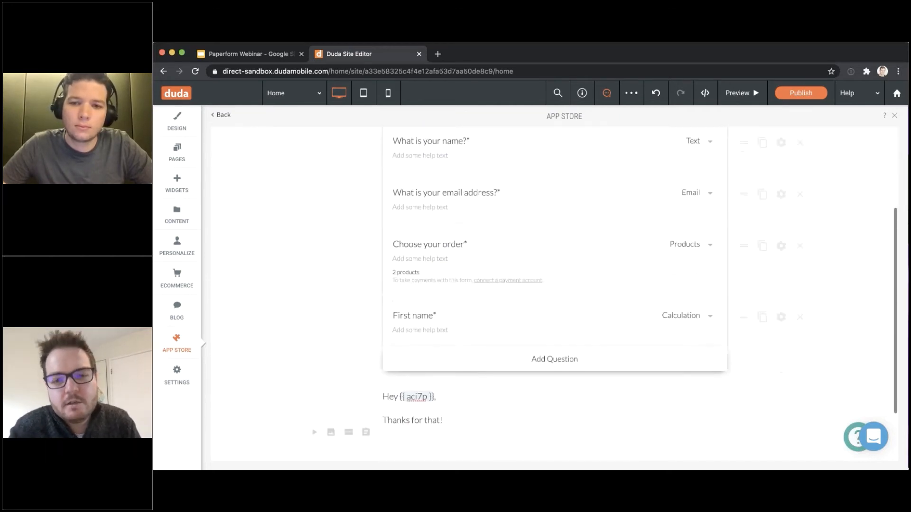
scroll(531, 301, "down", 1)
left_click(554, 328)
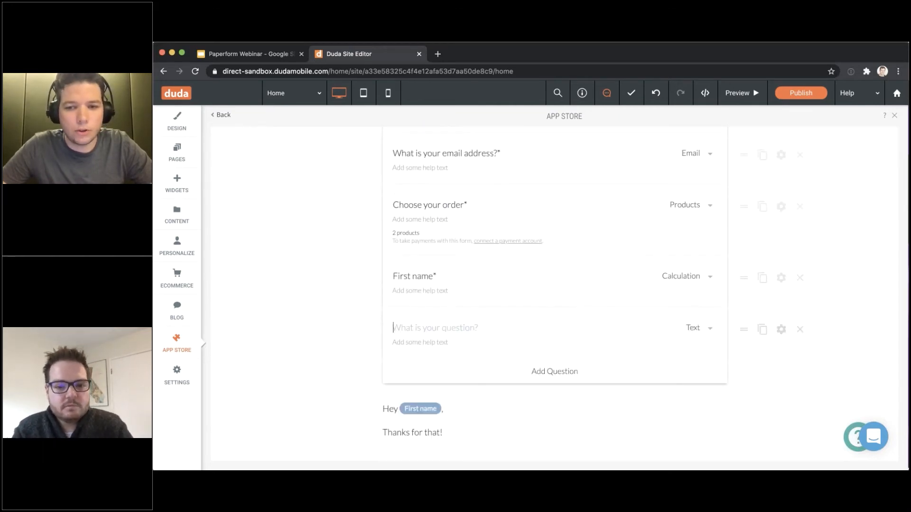
left_click(690, 326)
scroll(693, 331, "down", 10)
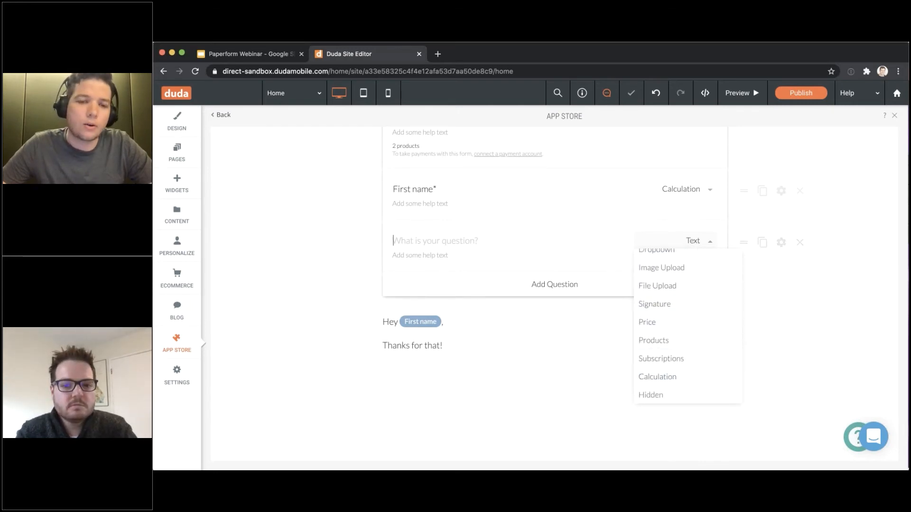
left_click(571, 384)
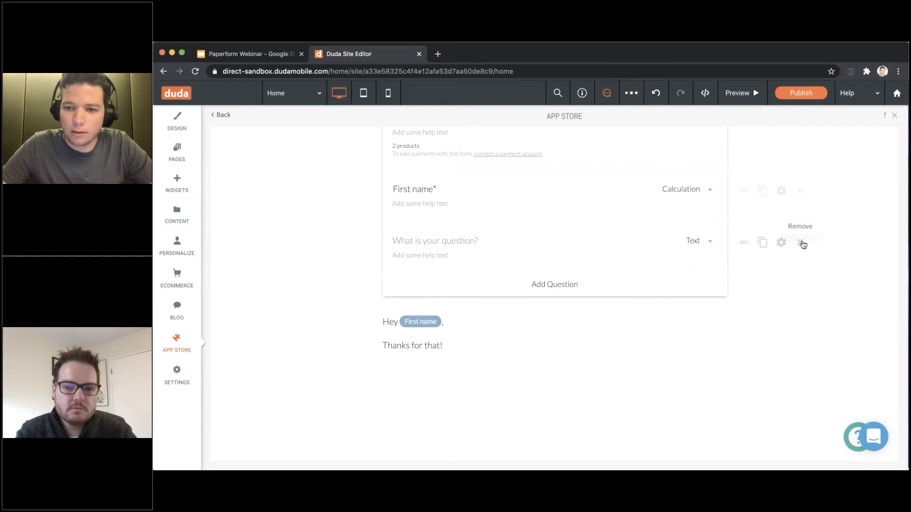
scroll(532, 337, "up", 5)
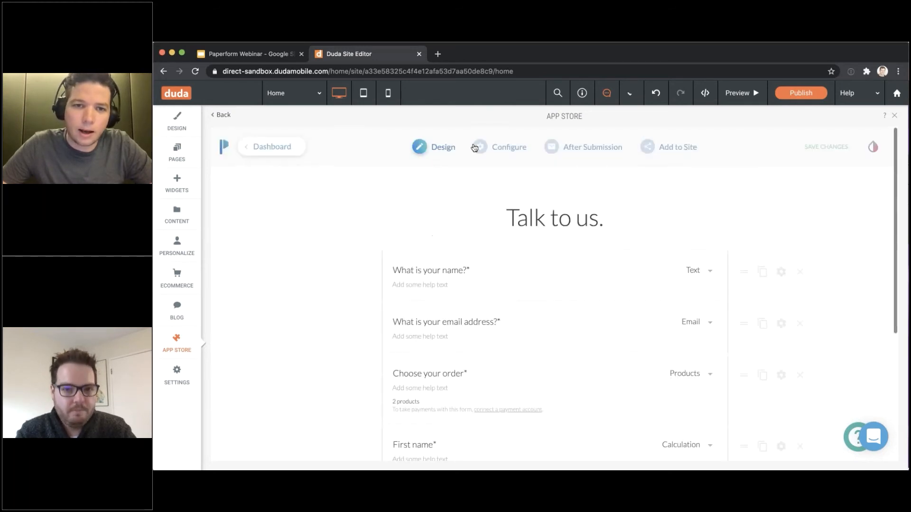
In Configure > Payments, turn on custom pricing rules and pick the question the rule depends on
mouse_move(503, 147)
left_click(509, 189)
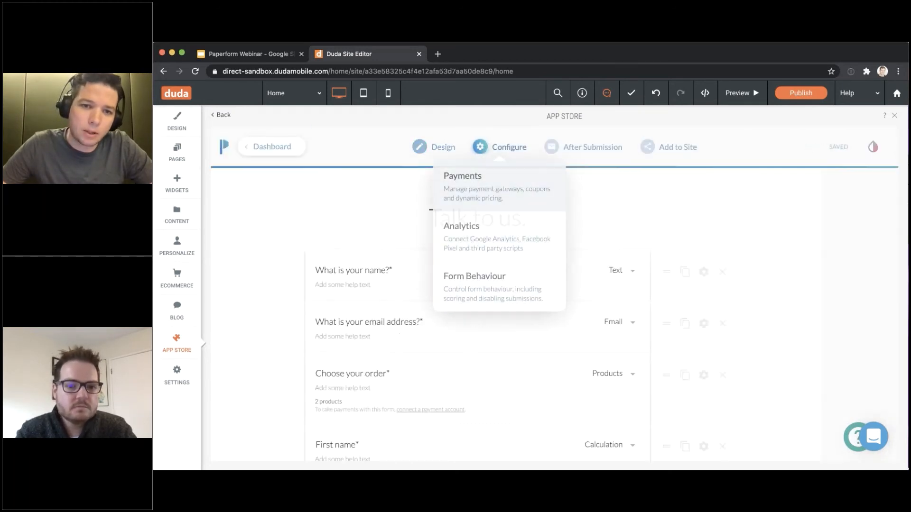
scroll(275, 343, "down", 4)
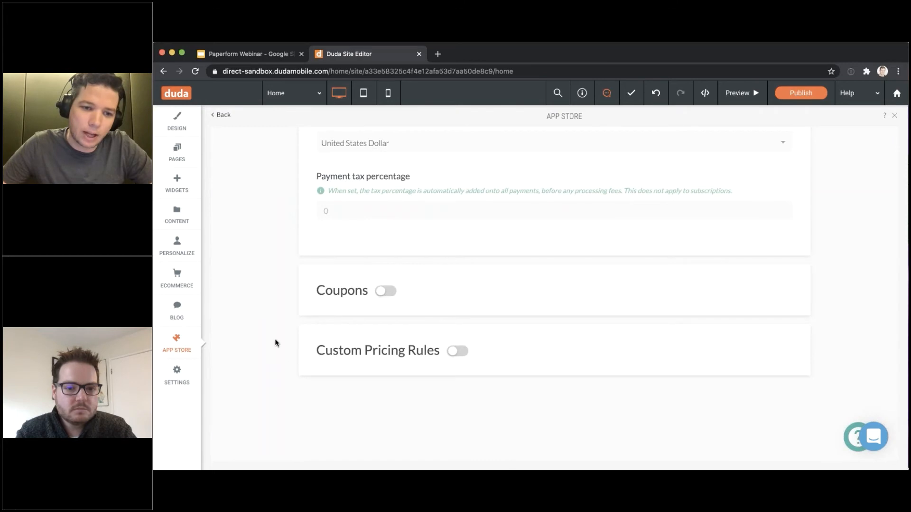
left_click(456, 351)
scroll(457, 357, "down", 1)
scroll(457, 357, "down", 6)
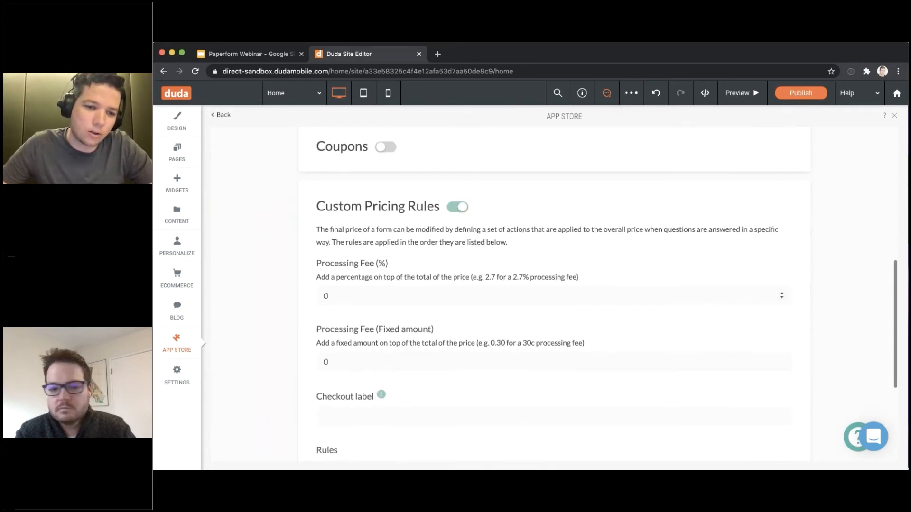
left_click(441, 308)
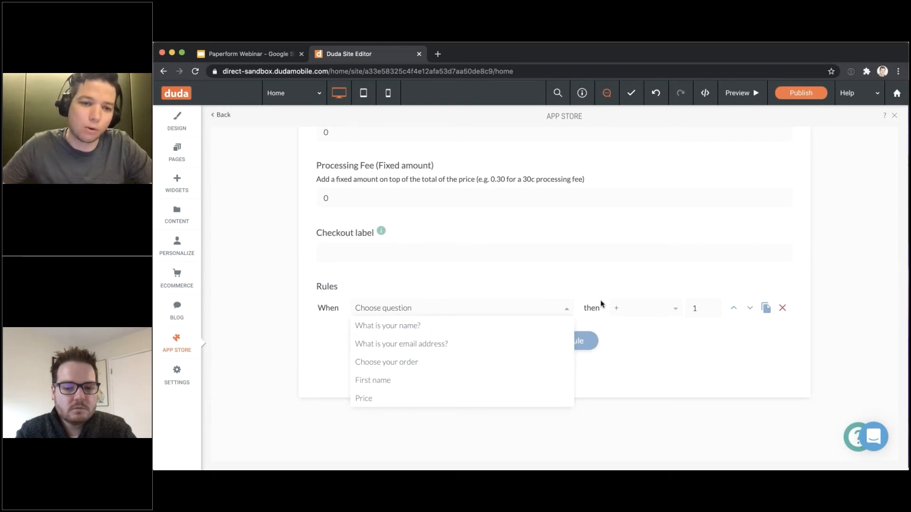
scroll(597, 301, "up", 15)
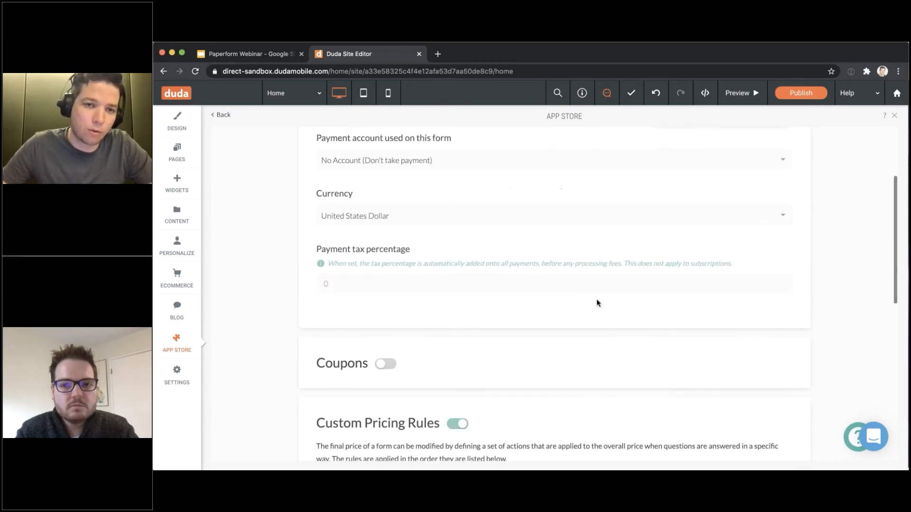
Return to the form's questions and bring up the Configure dropdown with Payments, Analytics and Form Behaviour
left_click(444, 146)
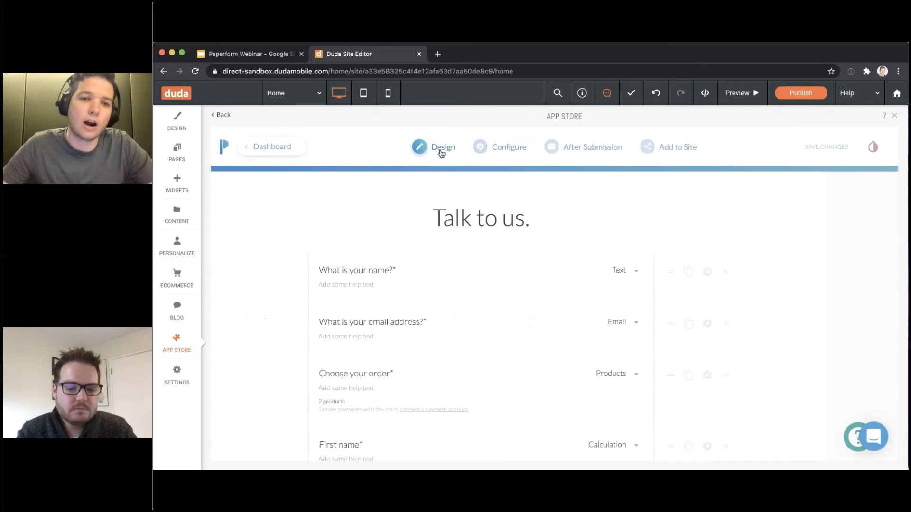
mouse_move(507, 157)
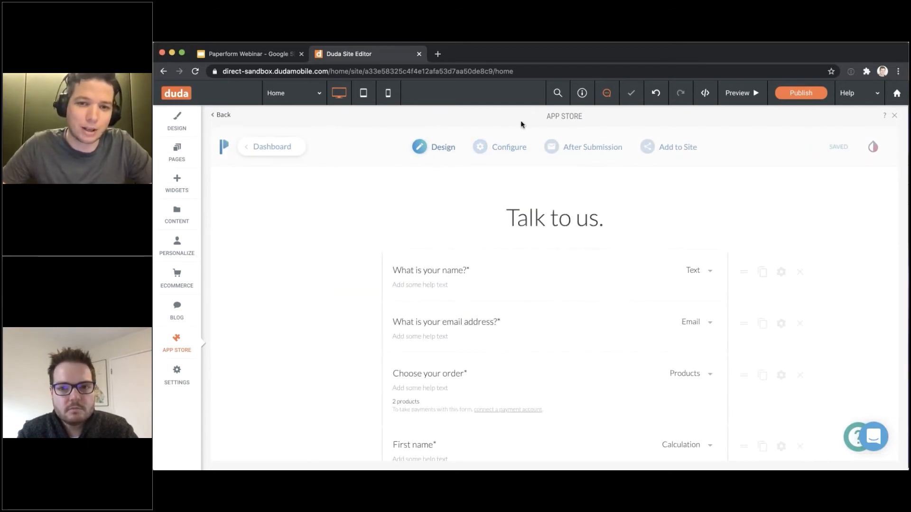
scroll(460, 168, "down", 1)
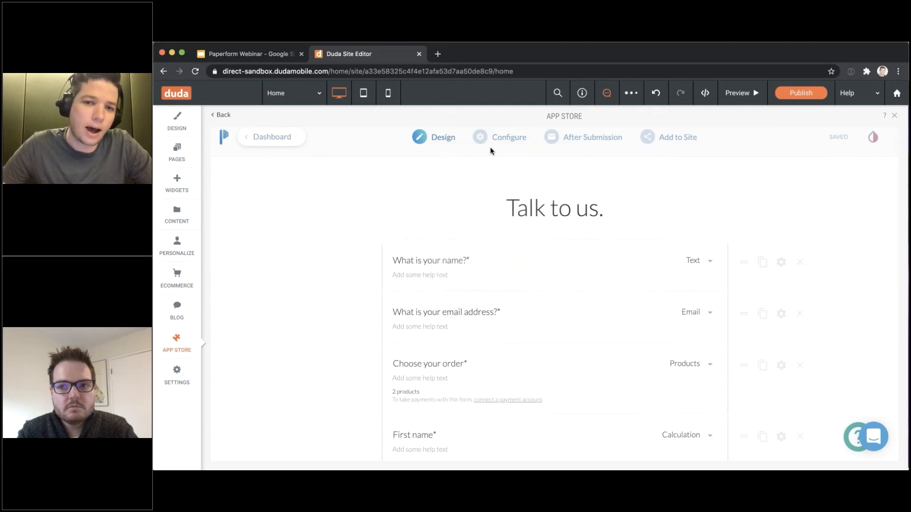
mouse_move(506, 138)
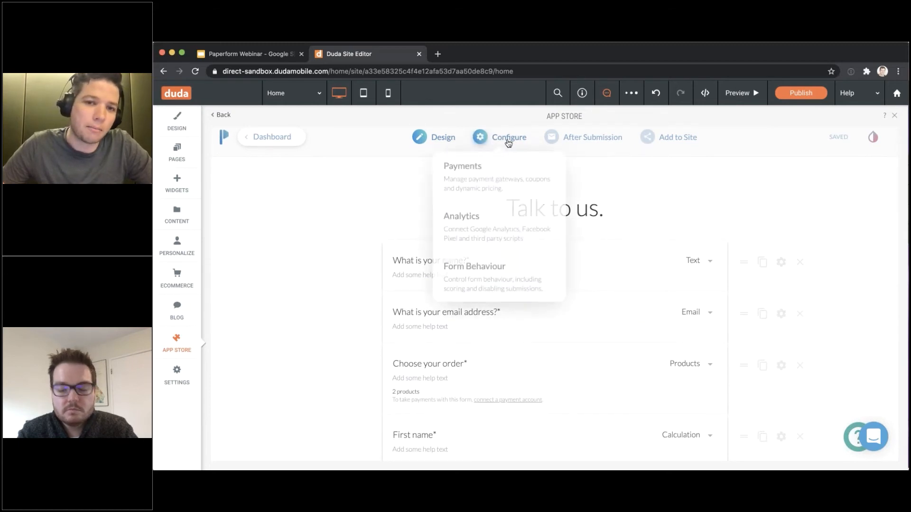
In Payments settings, turn on Coupons and add a new coupon entry
left_click(509, 177)
left_click(386, 243)
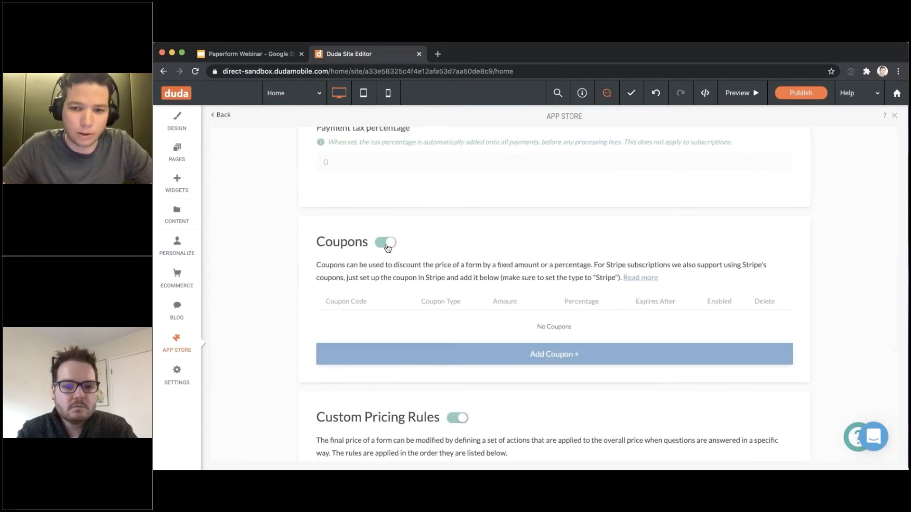
left_click(534, 356)
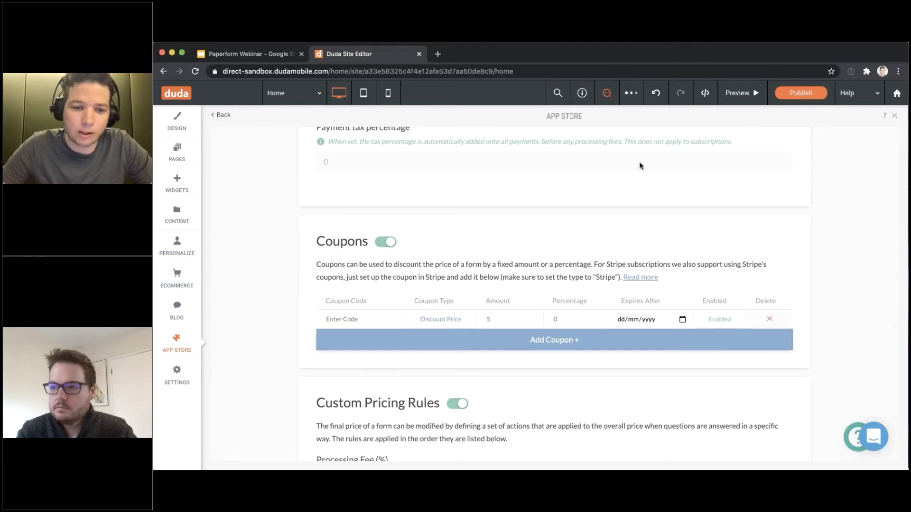
scroll(518, 224, "up", 4)
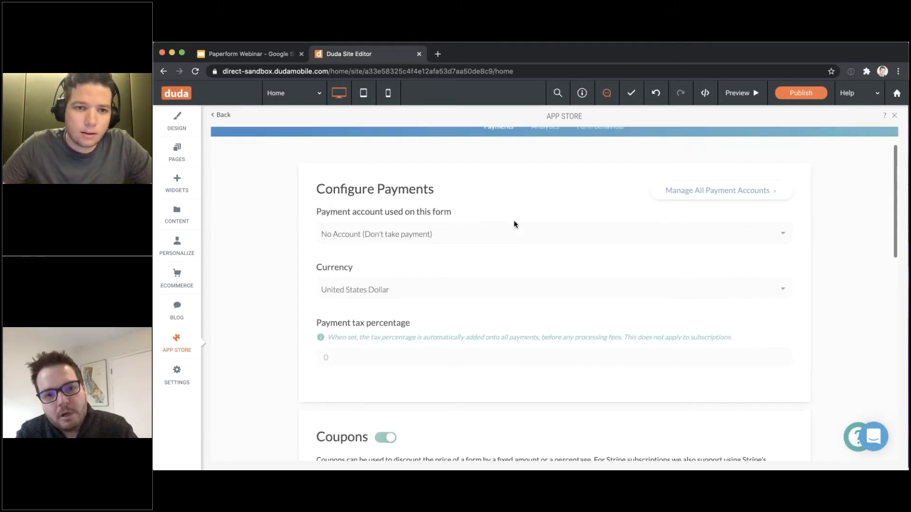
scroll(447, 152, "down", 4)
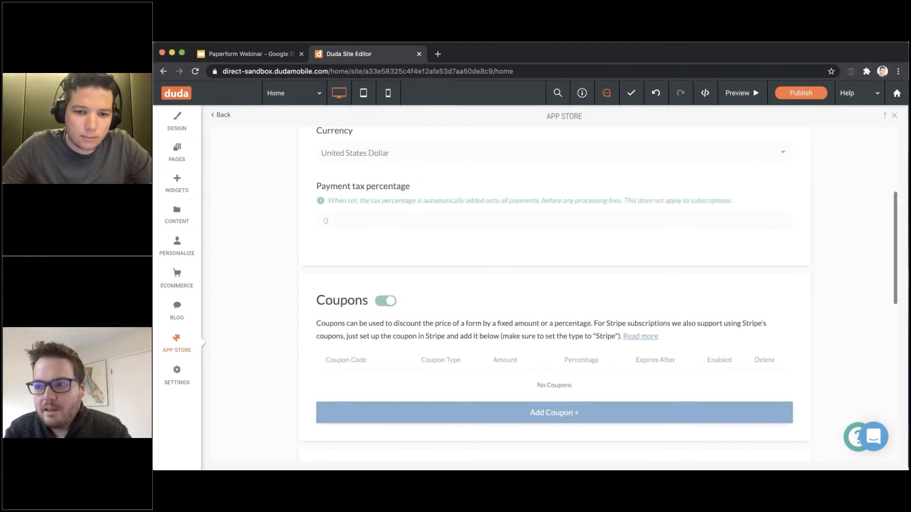
scroll(441, 348, "down", 2)
left_click(389, 340)
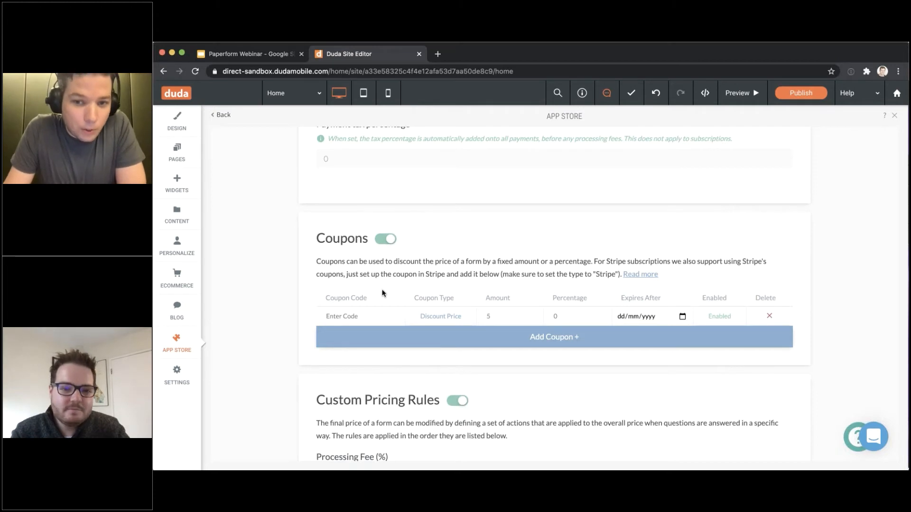
Set the coupon code to 10OFF with fixed Amount 0 and Percentage 10
left_click(347, 314)
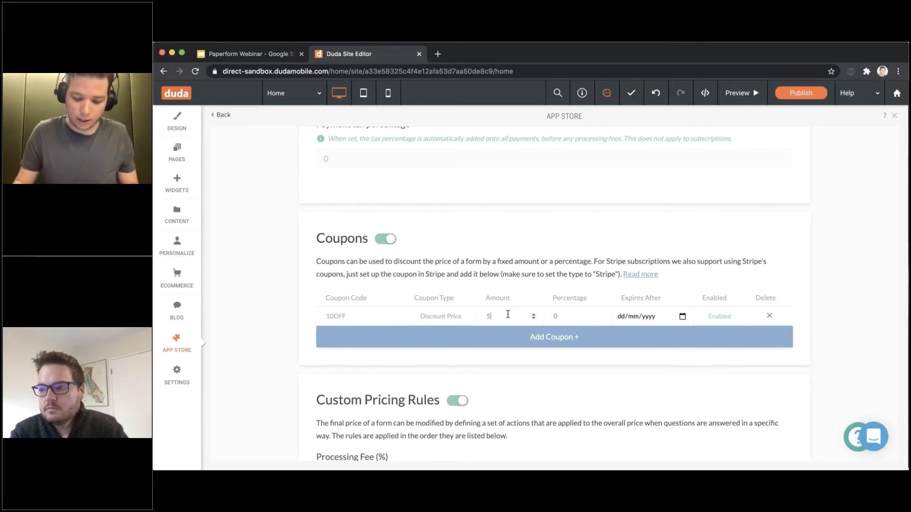
type("10")
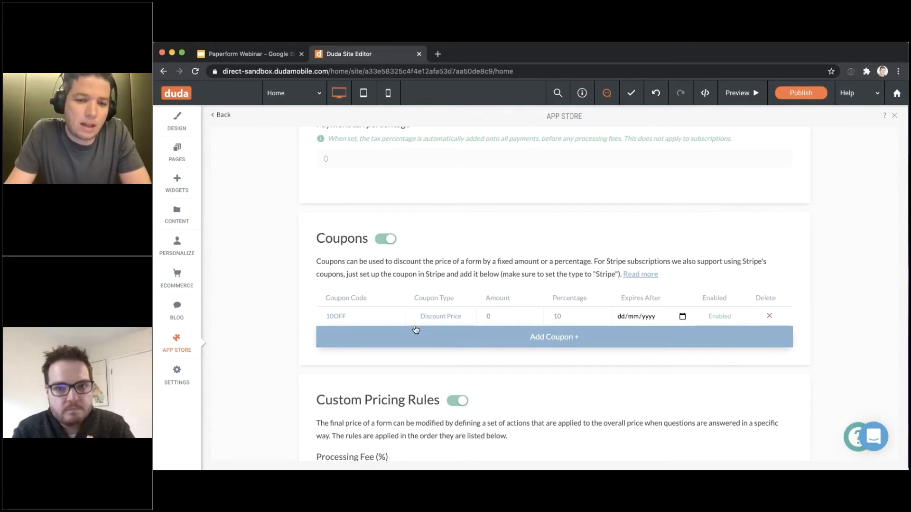
scroll(415, 329, "up", 1)
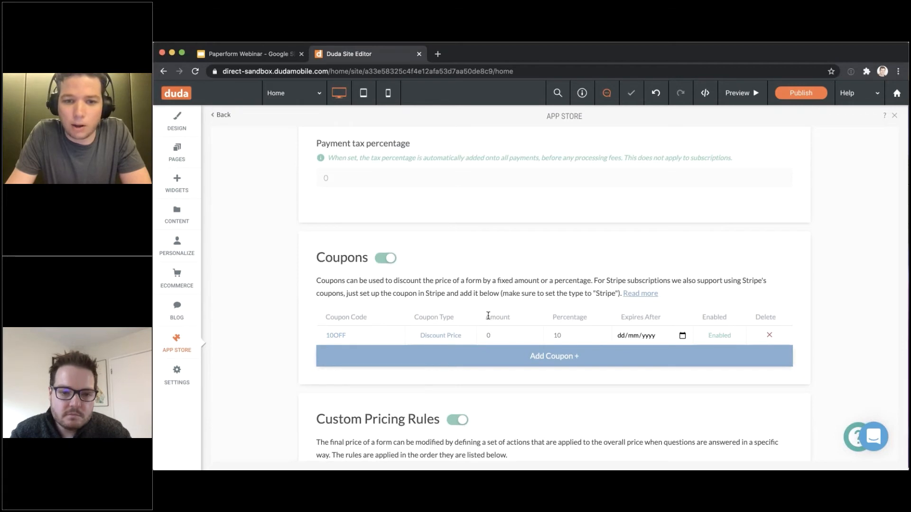
double_click(570, 332)
double_click(489, 333)
scroll(620, 331, "down", 1)
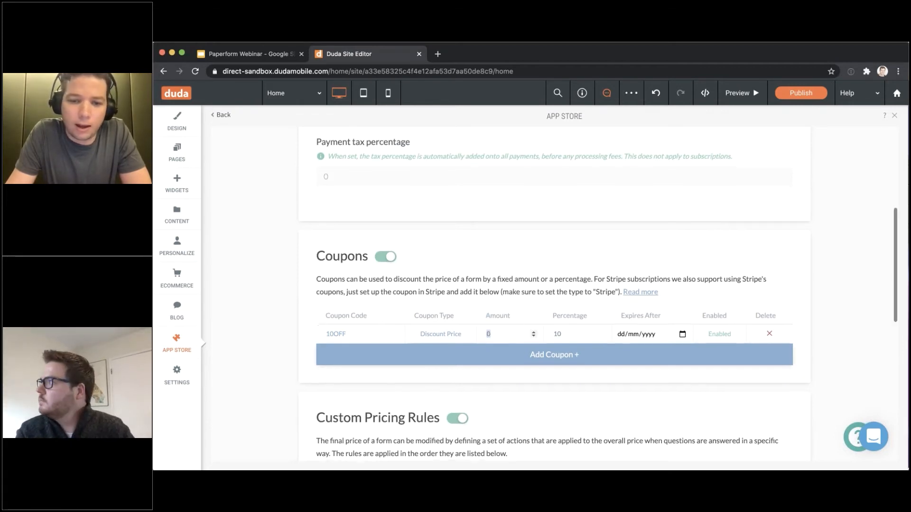
left_click(430, 301)
scroll(355, 322, "down", 1)
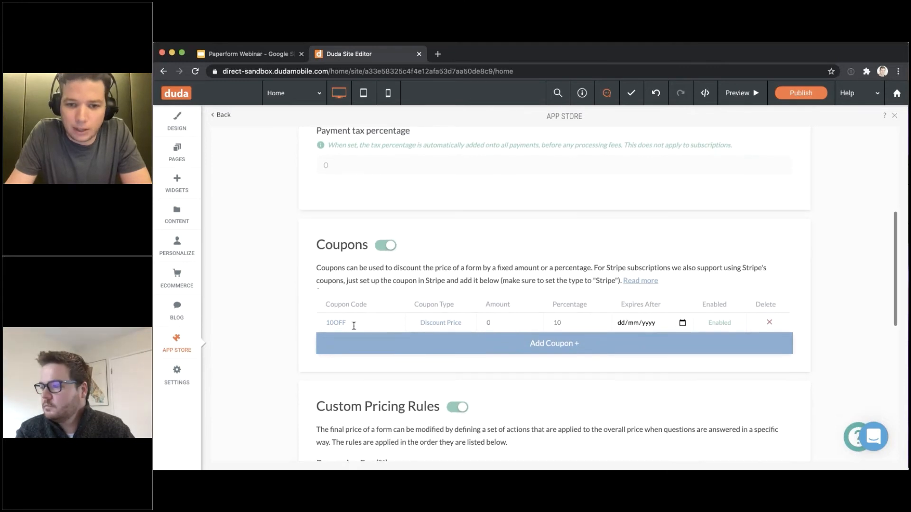
scroll(355, 322, "up", 5)
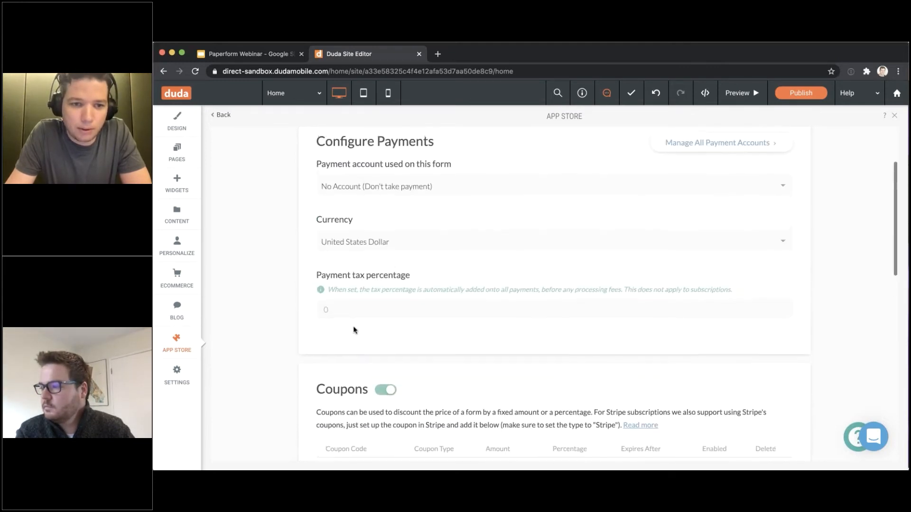
scroll(328, 325, "up", 3)
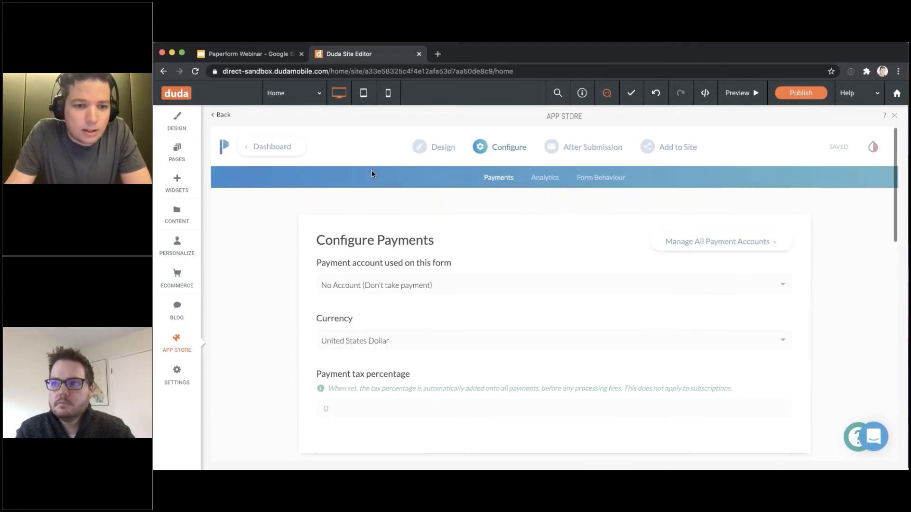
scroll(372, 170, "down", 4)
scroll(437, 252, "down", 10)
scroll(437, 251, "up", 10)
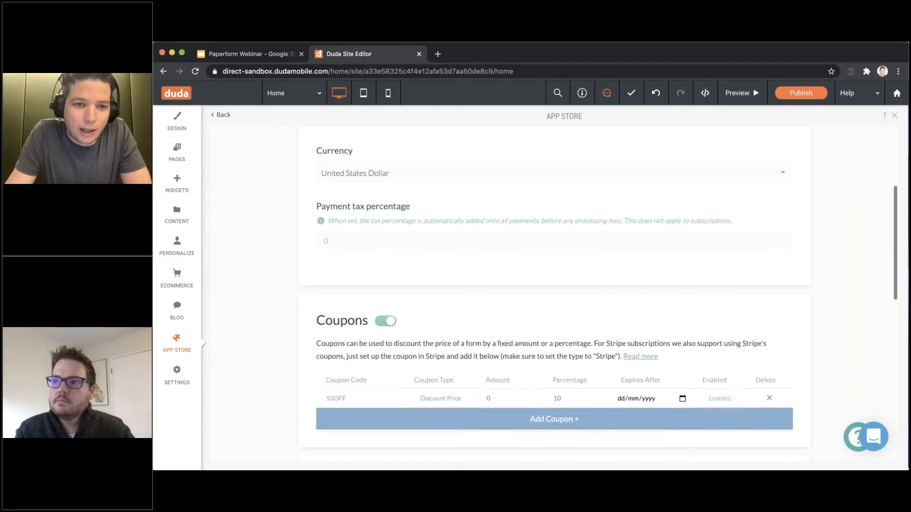
scroll(437, 251, "down", 10)
scroll(437, 252, "up", 3)
Switch off custom pricing rules, then browse and close the Help Center
left_click(460, 251)
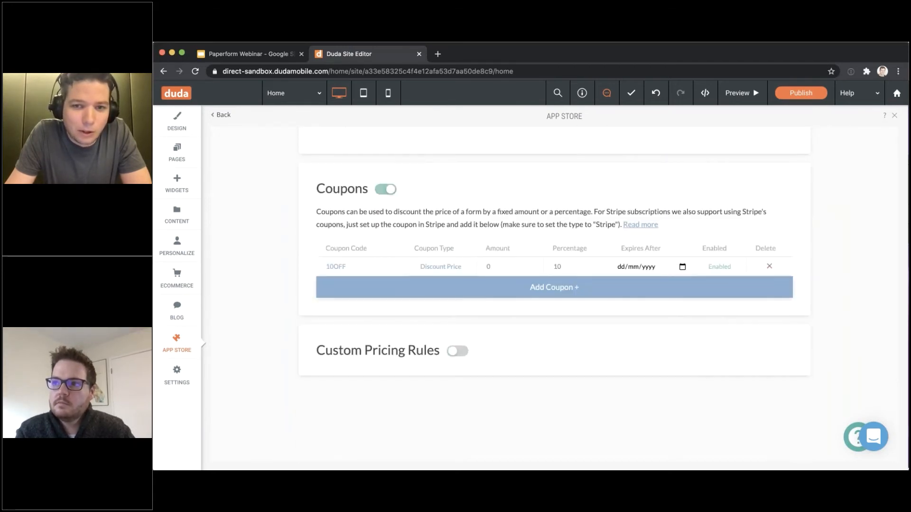
scroll(476, 297, "up", 10)
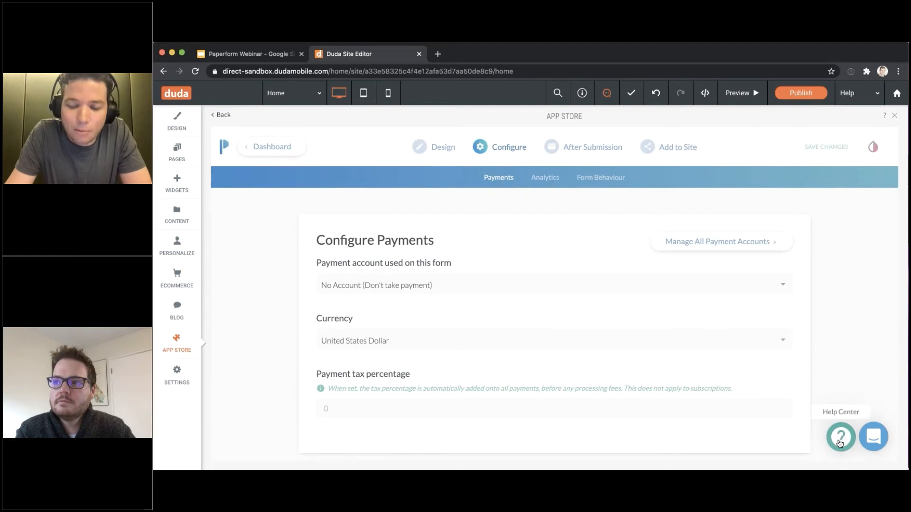
left_click(841, 439)
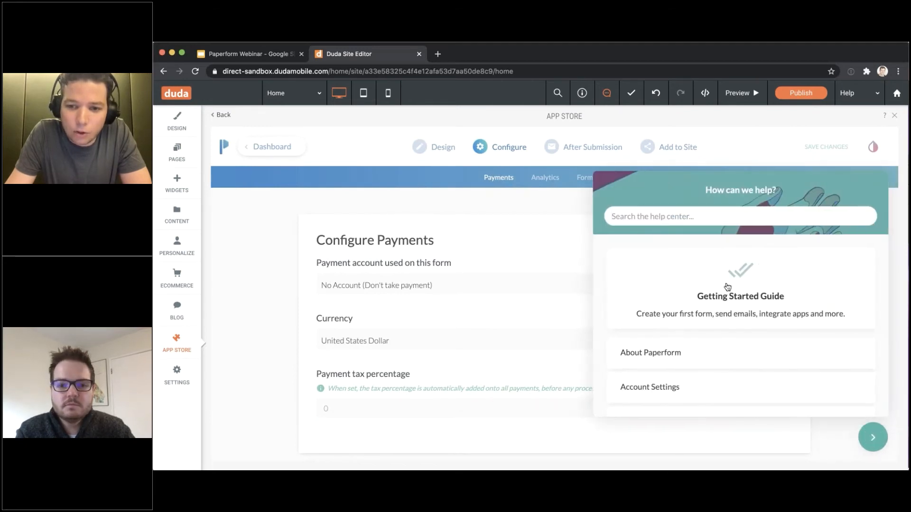
scroll(728, 286, "down", 3)
scroll(728, 280, "up", 3)
scroll(730, 285, "down", 3)
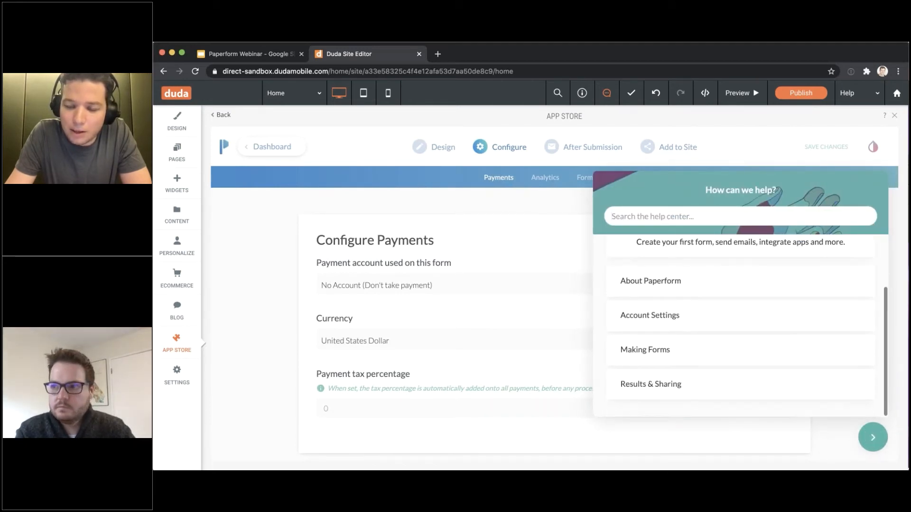
scroll(799, 331, "up", 3)
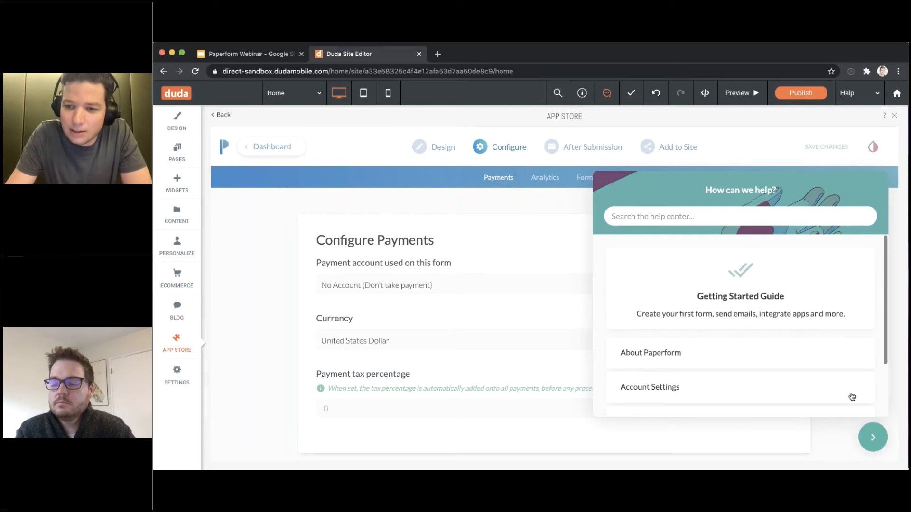
left_click(871, 437)
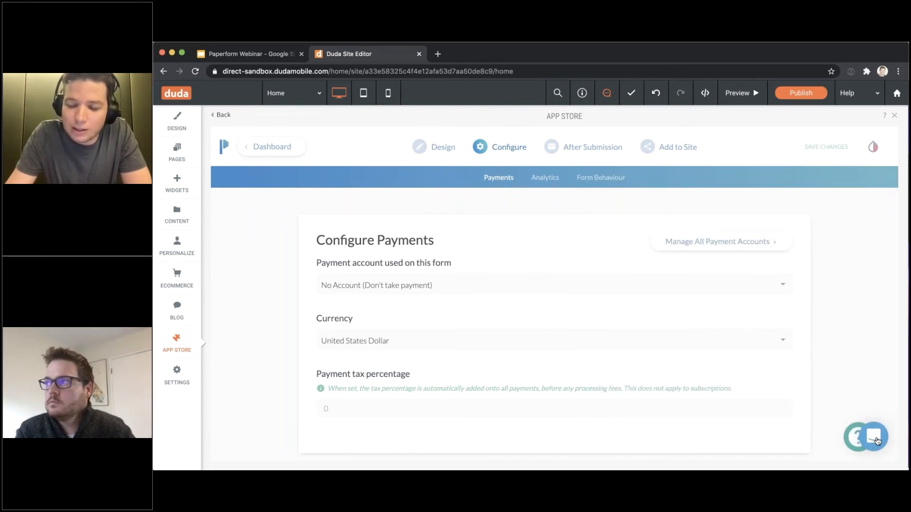
Open the Paperform support chat, return to its home view, and close it
left_click(877, 440)
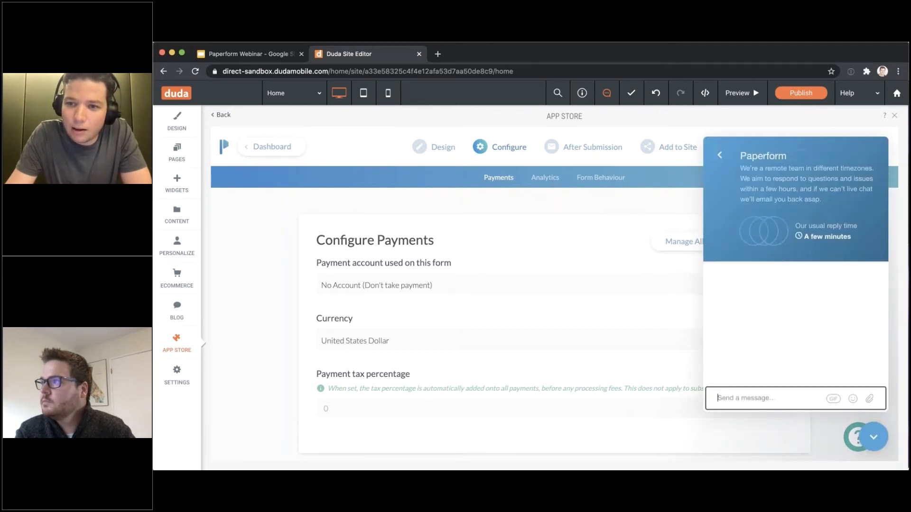
left_click(720, 157)
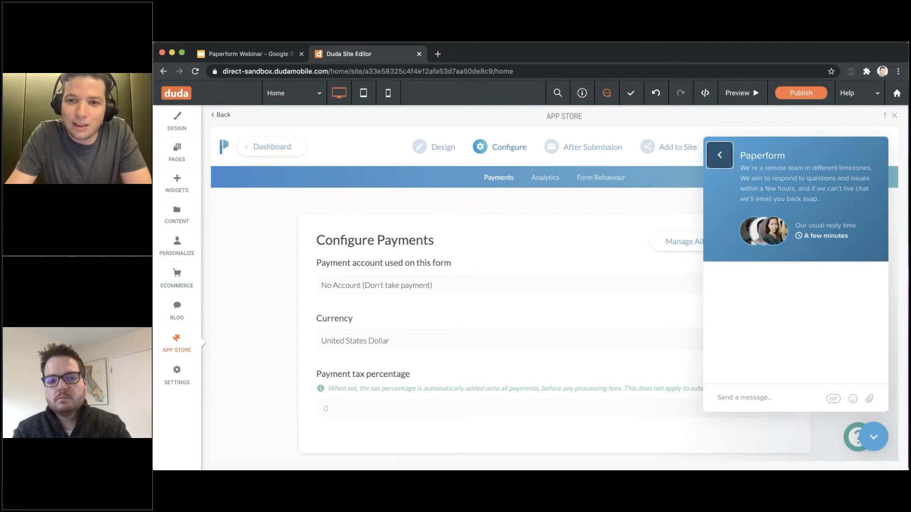
left_click(871, 441)
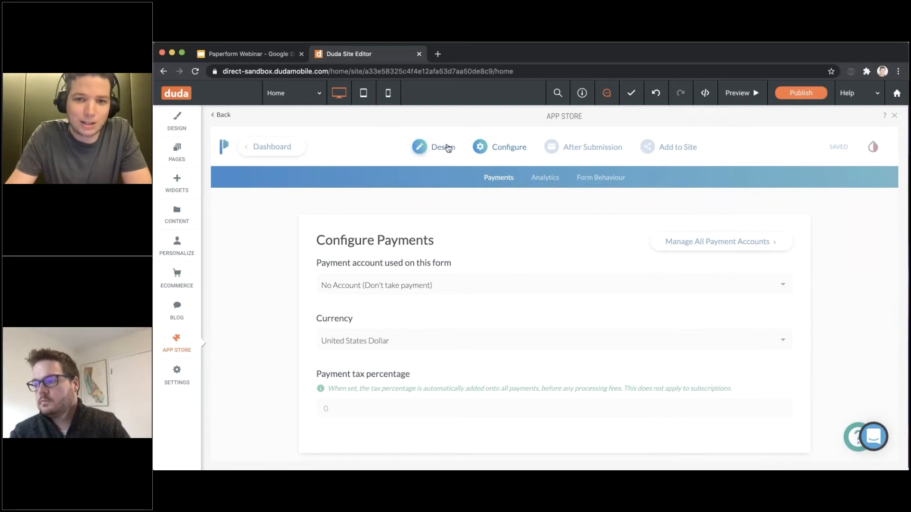
Return to the Design view and open the First name question's settings to check its calculation
left_click(448, 148)
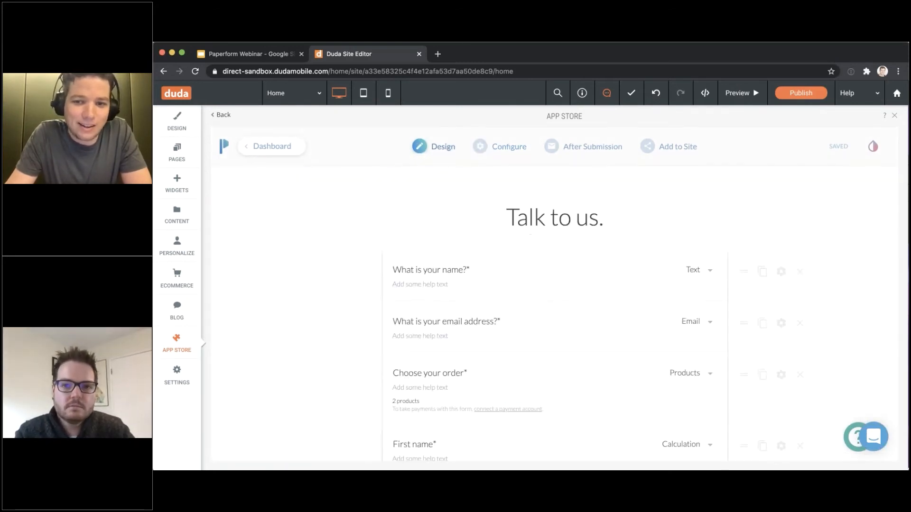
scroll(555, 261, "down", 5)
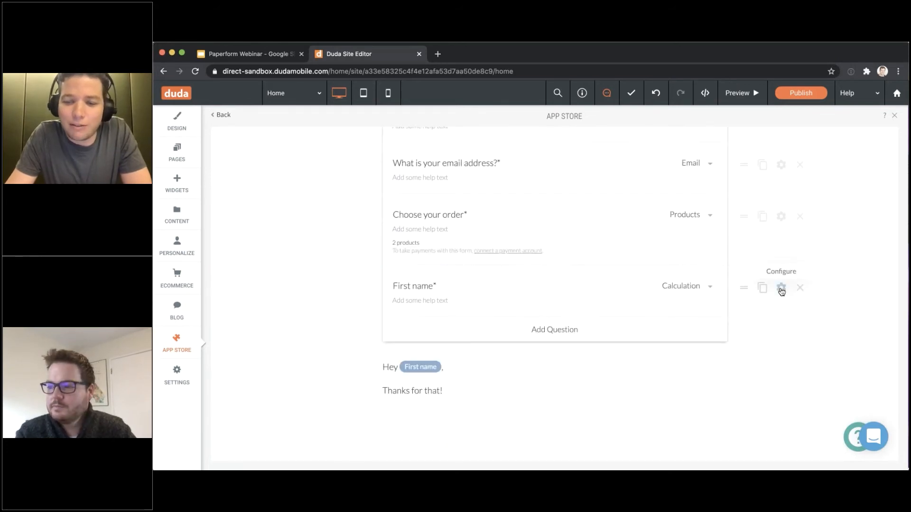
left_click(780, 288)
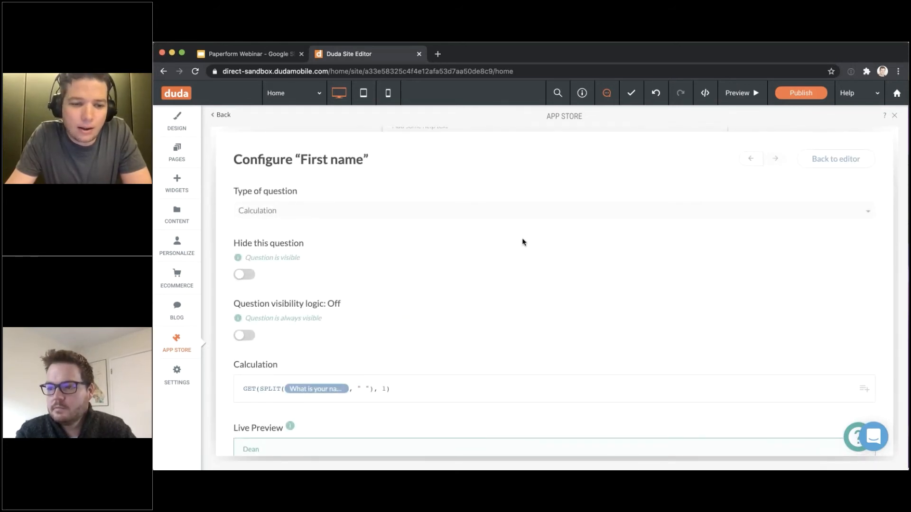
scroll(522, 242, "down", 1)
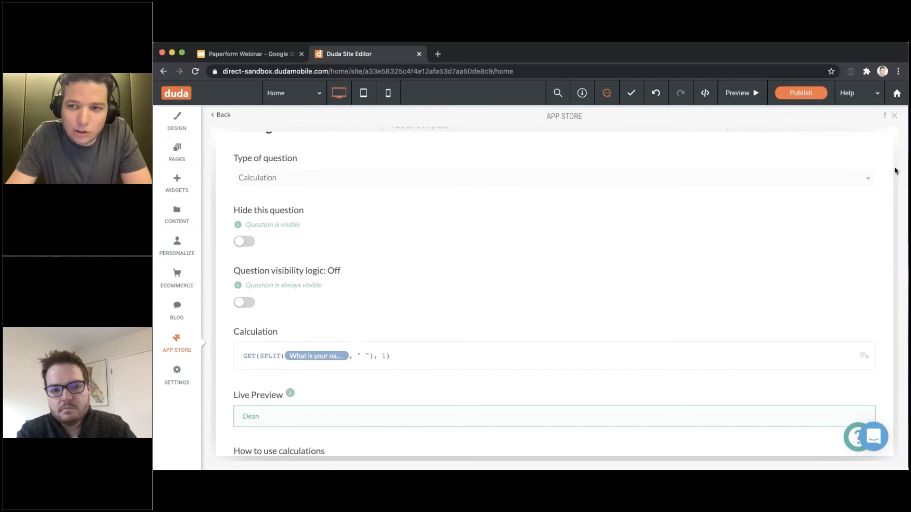
scroll(870, 192, "up", 1)
Preview the Connect site and scroll down to the order form
left_click(740, 93)
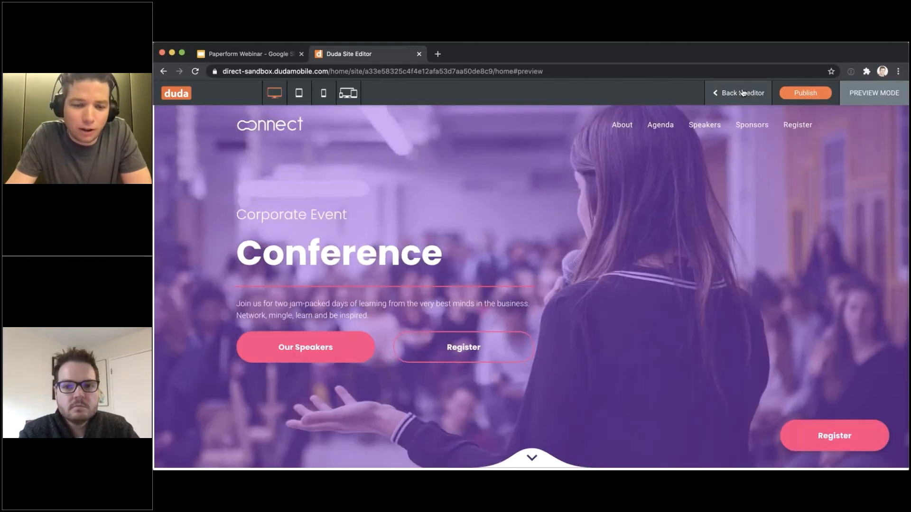
scroll(531, 284, "down", 10)
scroll(531, 285, "up", 5)
scroll(531, 285, "down", 5)
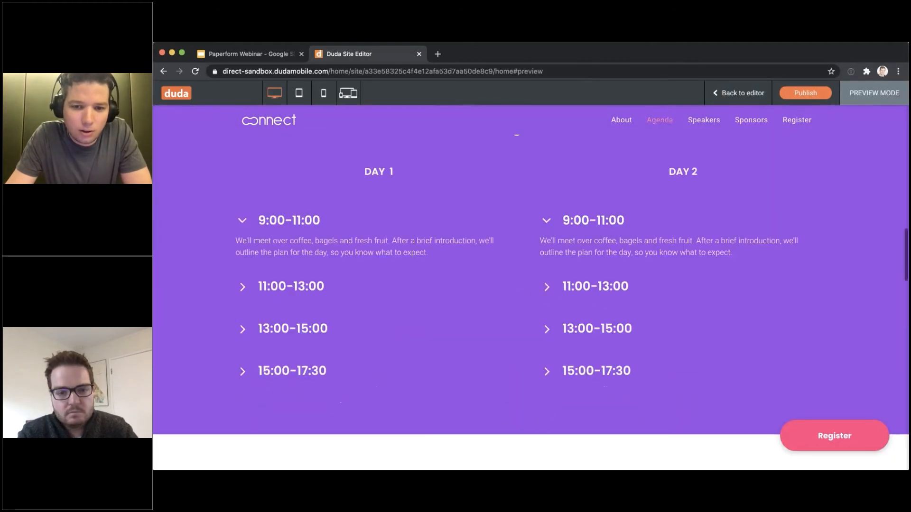
scroll(532, 285, "down", 15)
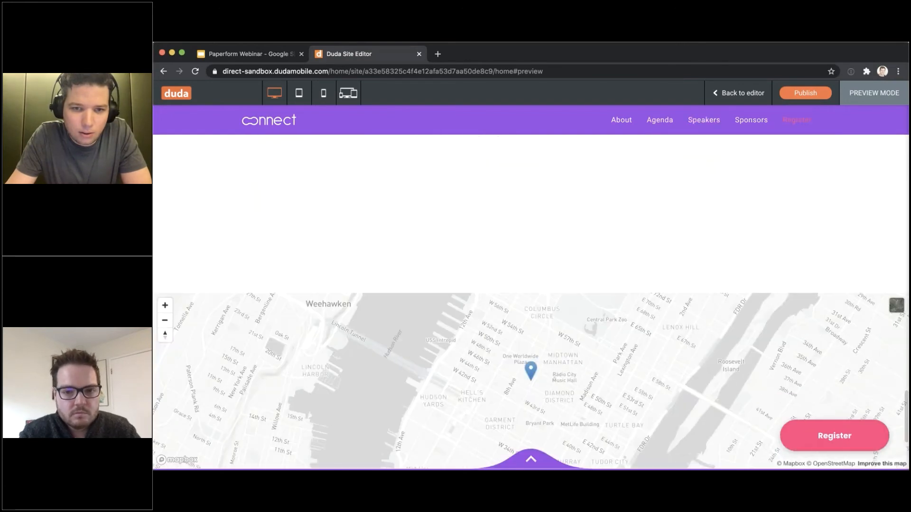
scroll(620, 210, "down", 3)
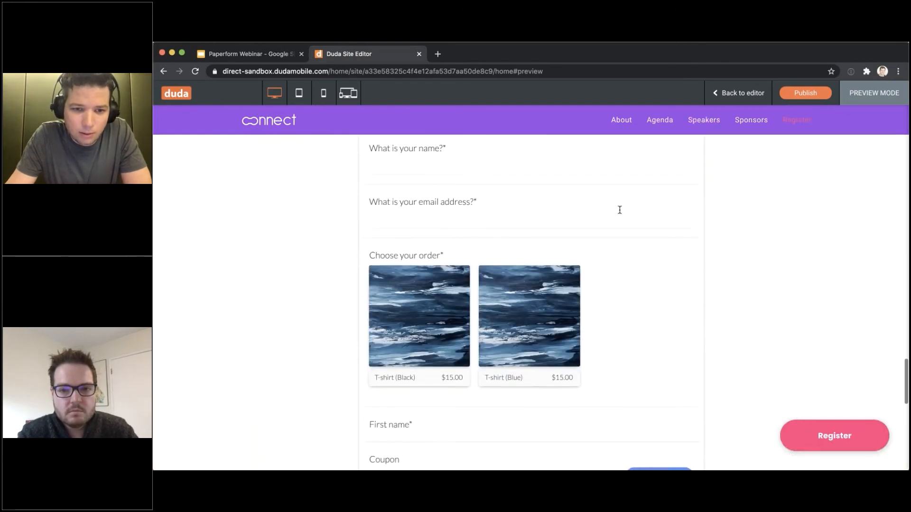
scroll(619, 209, "down", 2)
scroll(475, 261, "up", 5)
Enter the respondent's full name and order 4 T-shirt (Black)
left_click(433, 275)
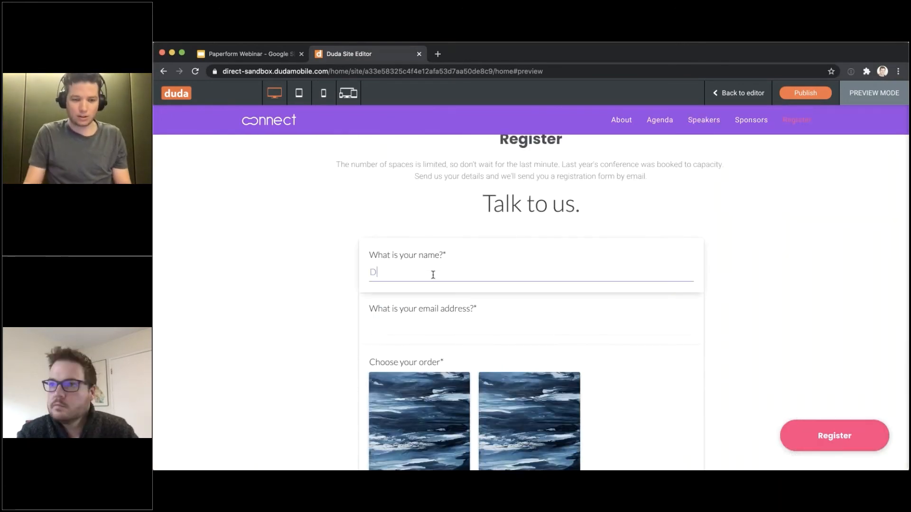
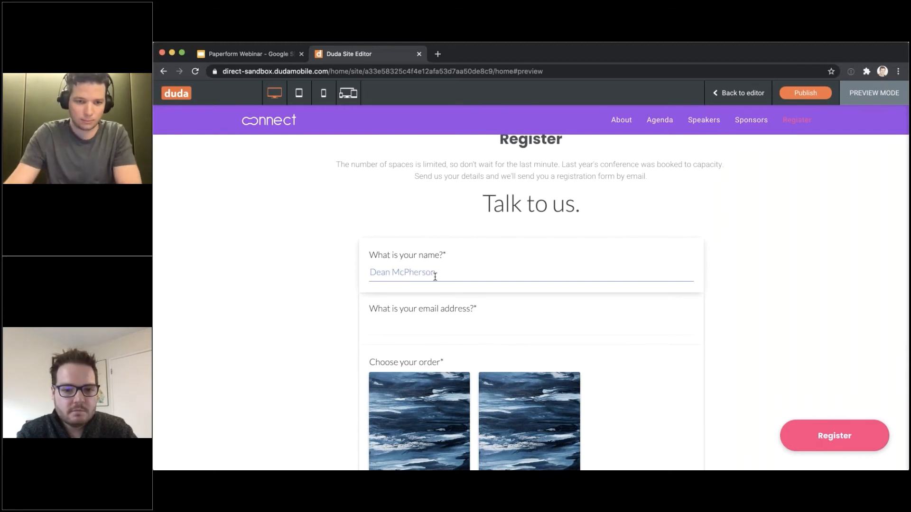
scroll(434, 270, "down", 7)
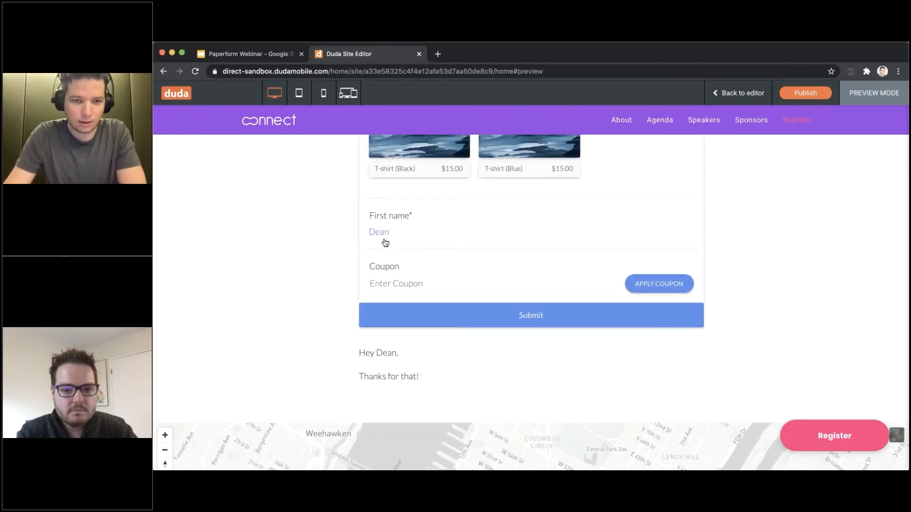
scroll(385, 243, "up", 5)
scroll(402, 385, "down", 2)
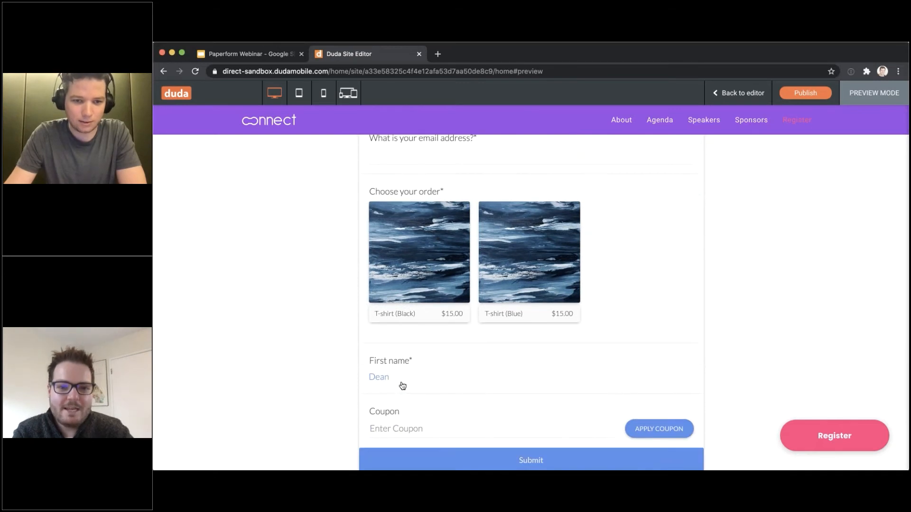
left_click(412, 316)
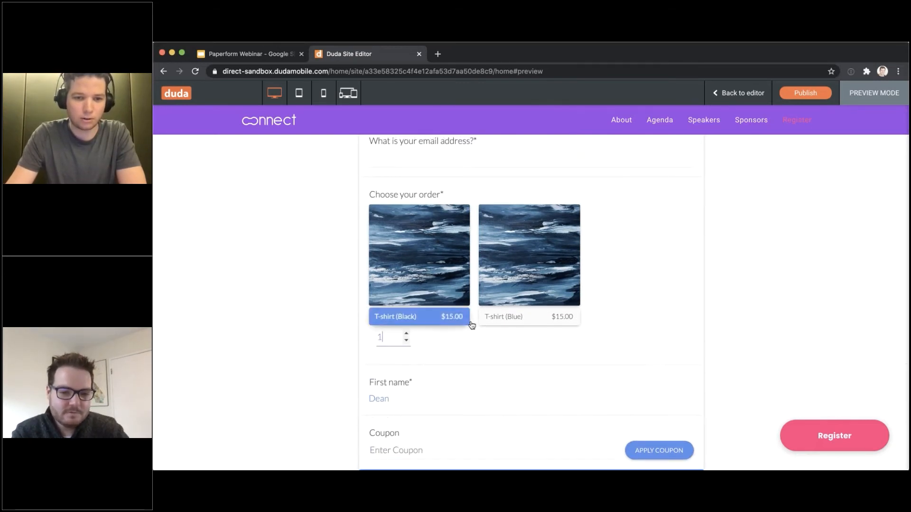
left_click(406, 334)
scroll(410, 351, "down", 2)
Apply coupon 10OFF to reach $54.00, then return to the editor
left_click(419, 377)
type("10OFF")
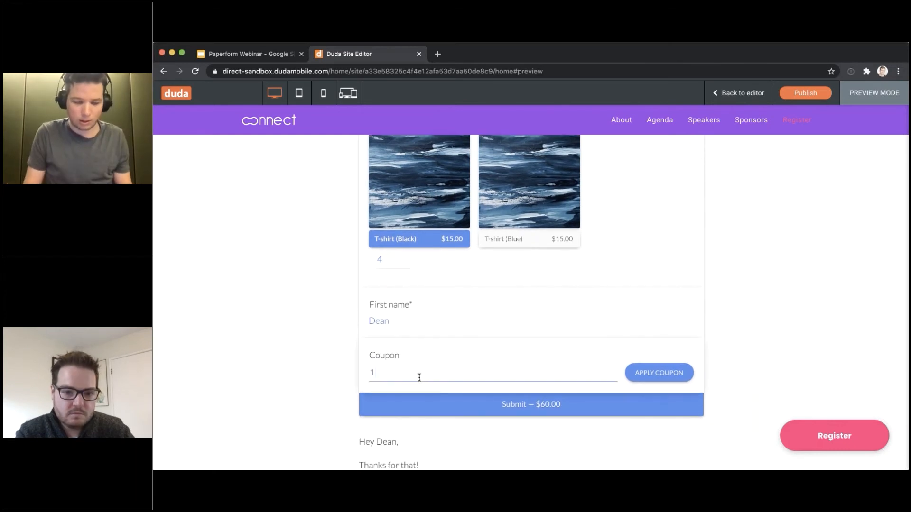
left_click(650, 373)
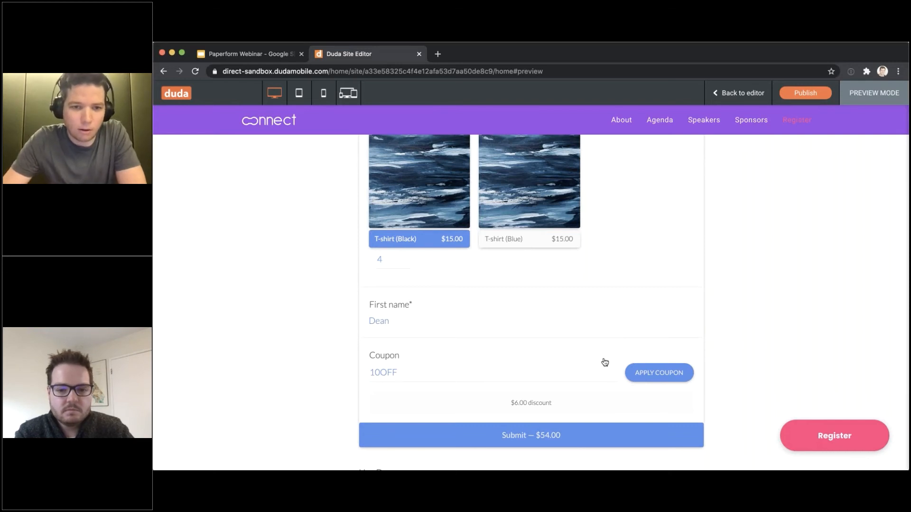
scroll(530, 349, "up", 15)
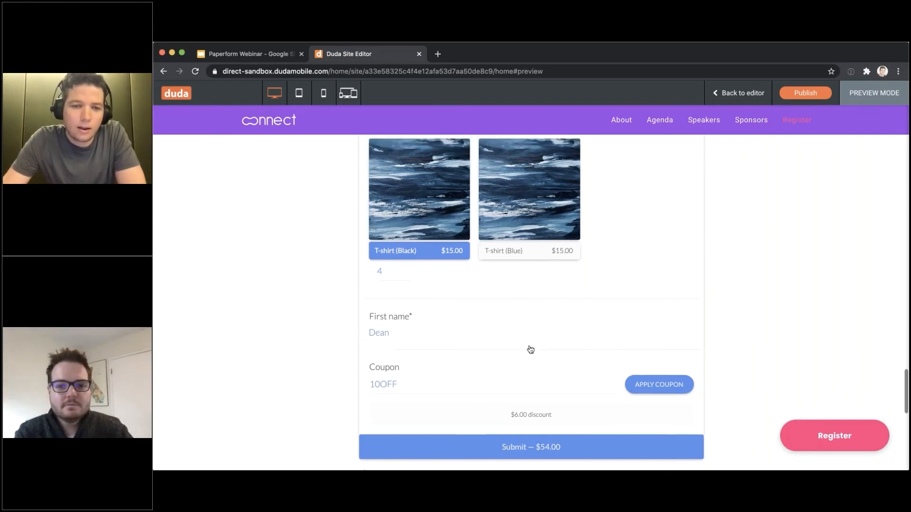
scroll(531, 350, "down", 10)
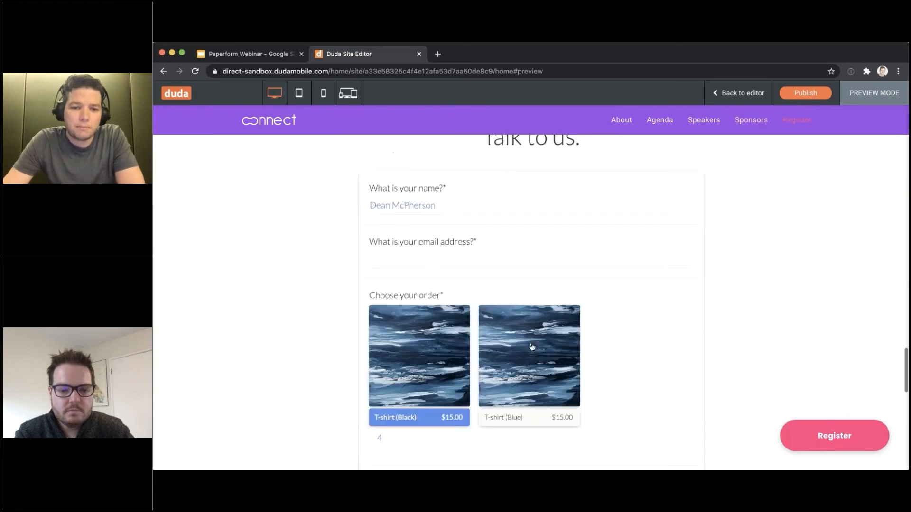
scroll(467, 269, "up", 15)
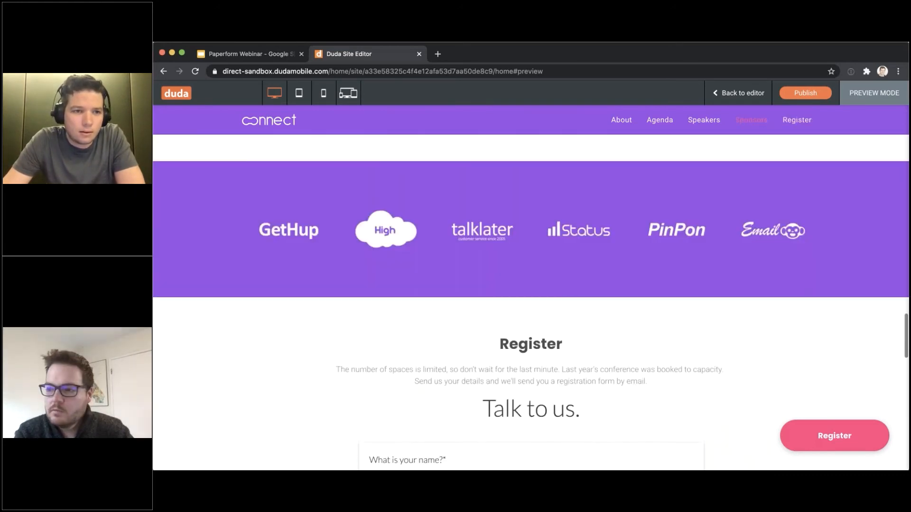
left_click(738, 95)
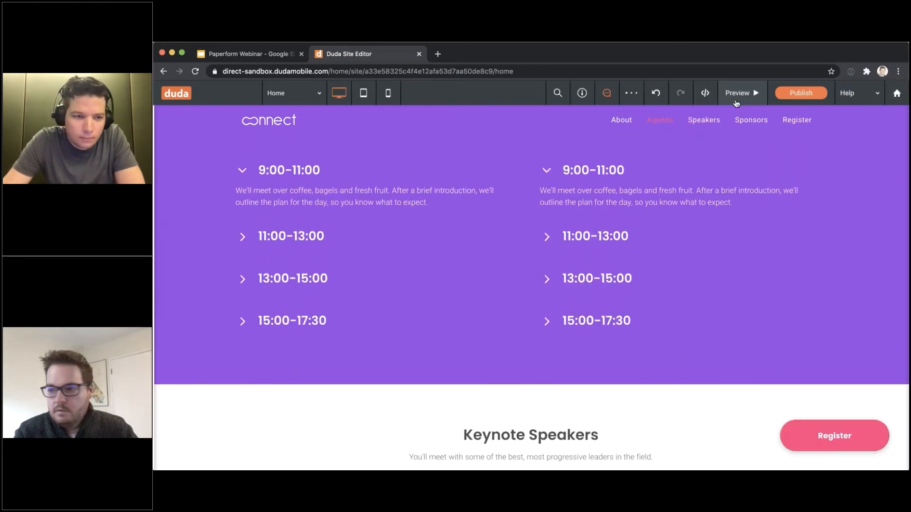
Open the App Store and launch the installed Paperform app to show My Forms
left_click(175, 343)
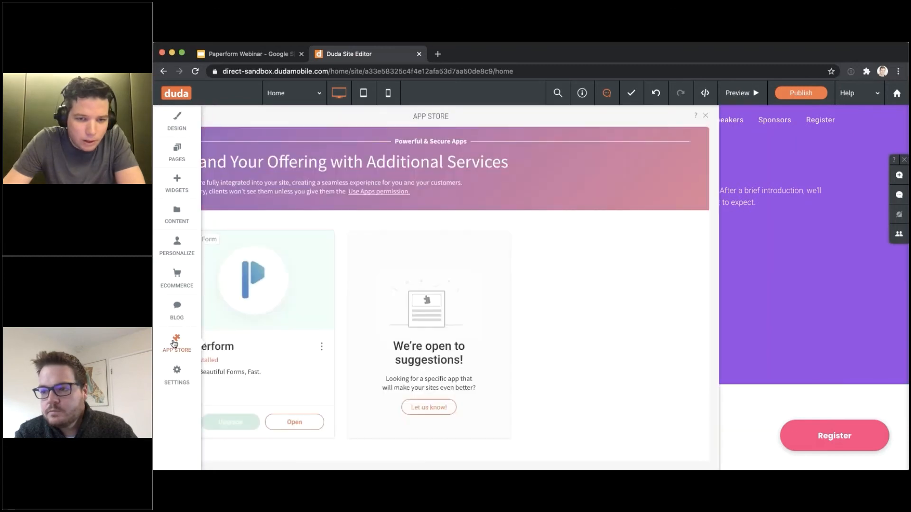
left_click(487, 404)
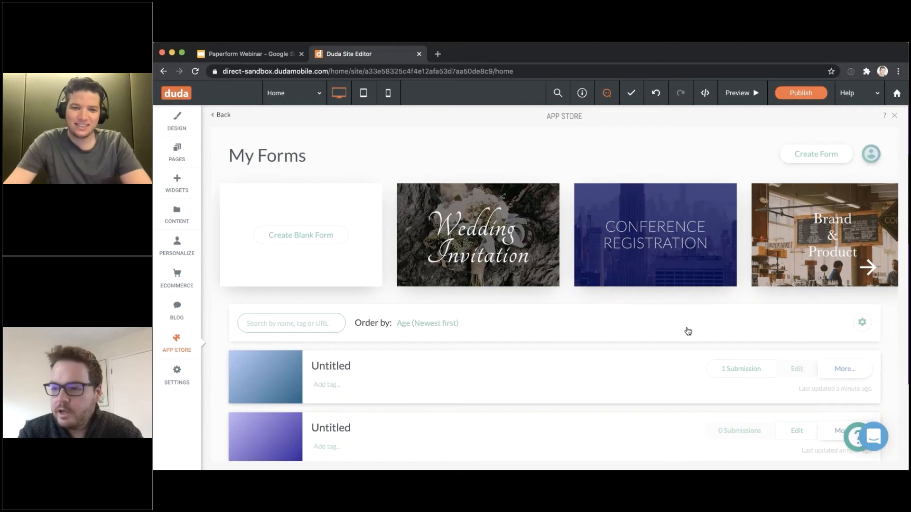
mouse_move(479, 237)
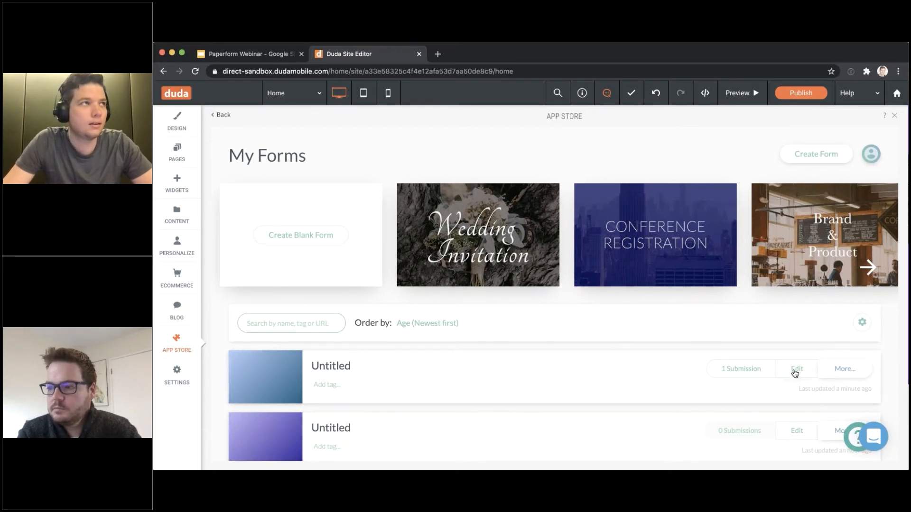
Edit the latest Untitled form and change Choose your order to a Price question
left_click(794, 374)
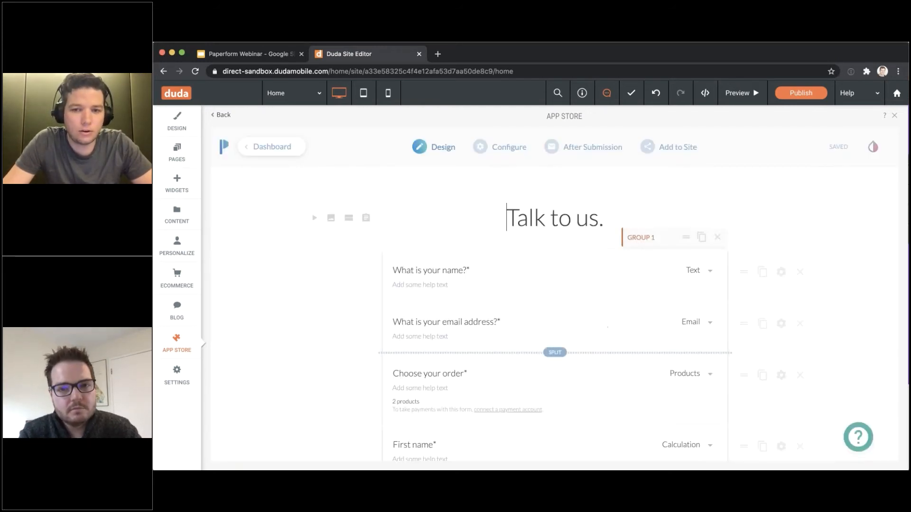
scroll(723, 259, "down", 3)
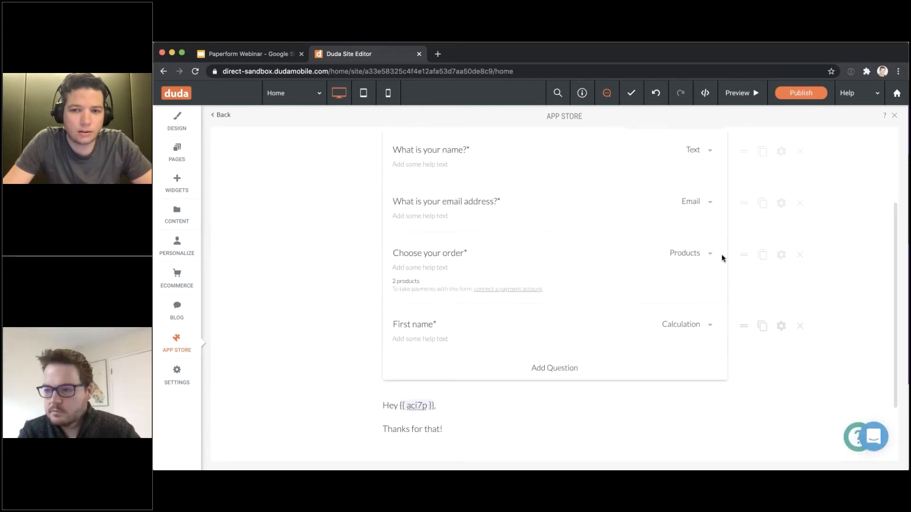
scroll(669, 275, "down", 1)
left_click(683, 251)
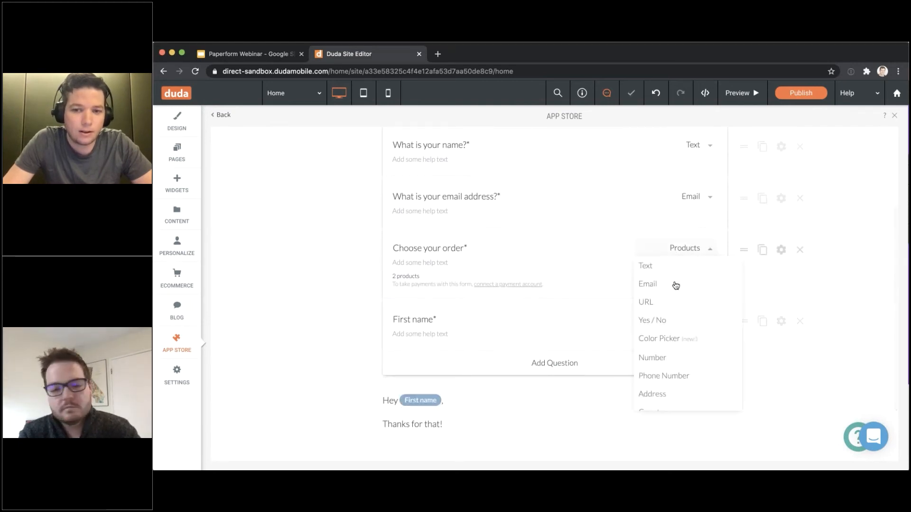
scroll(676, 290, "down", 3)
scroll(678, 295, "down", 5)
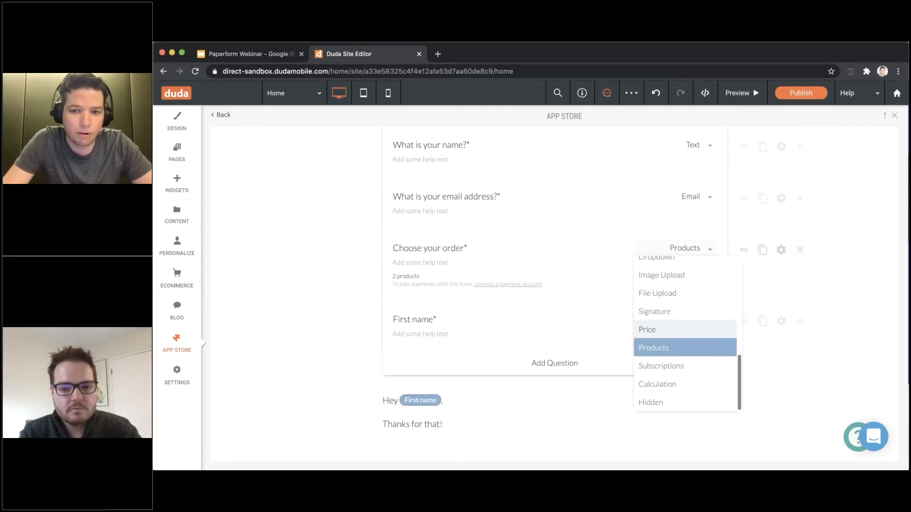
left_click(669, 329)
left_click(781, 254)
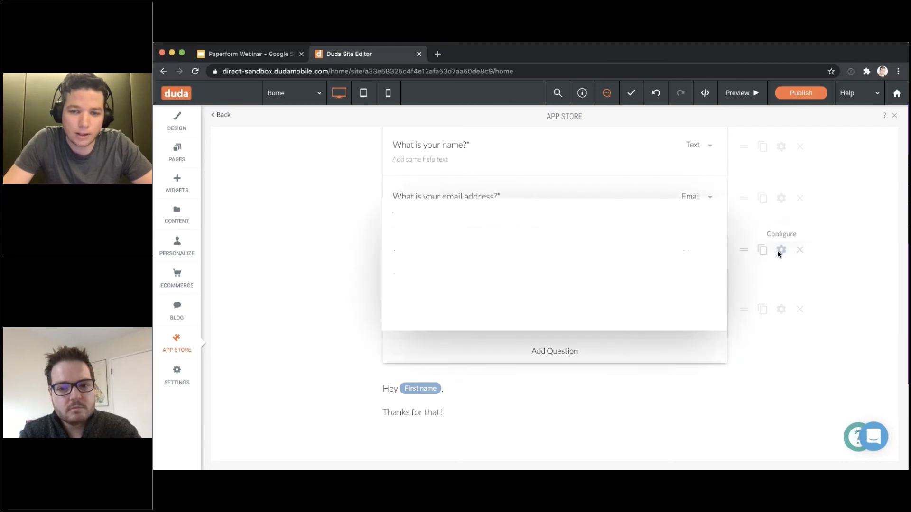
scroll(427, 327, "down", 3)
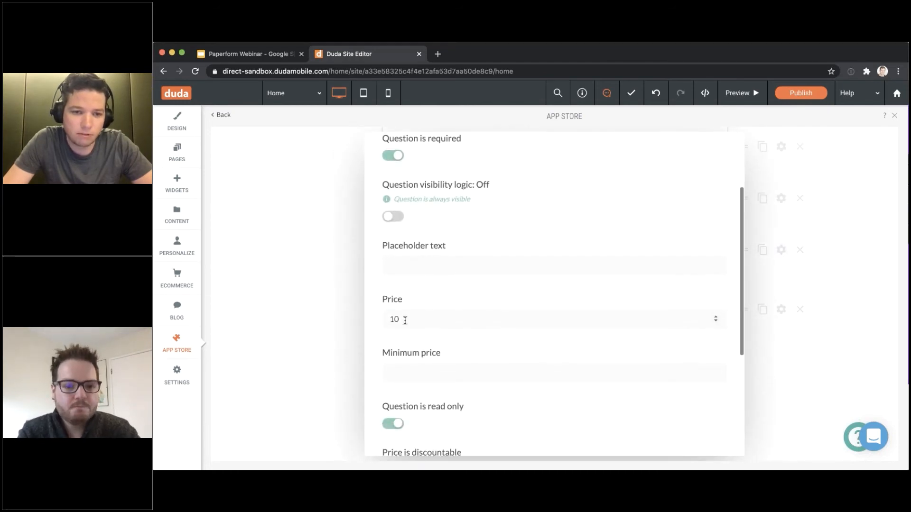
left_click(295, 313)
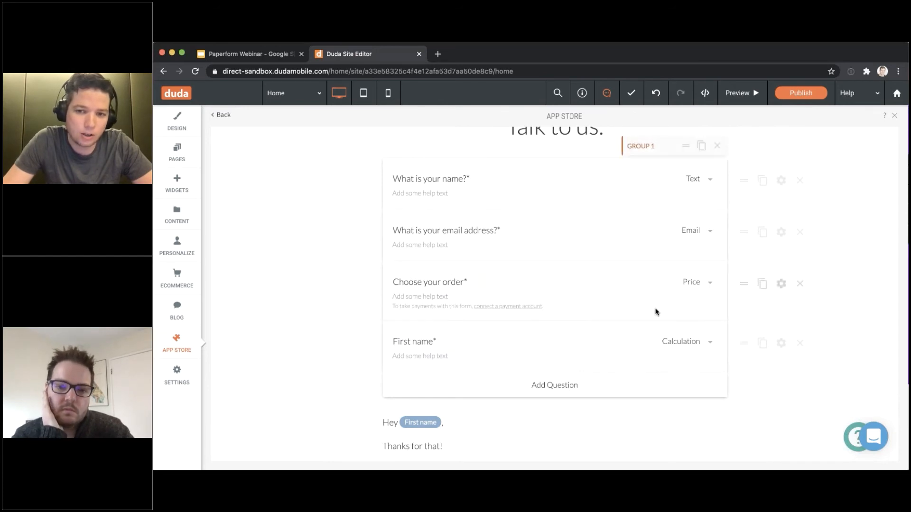
Change the First name question's type to Appointment
left_click(702, 342)
scroll(674, 400, "down", 4)
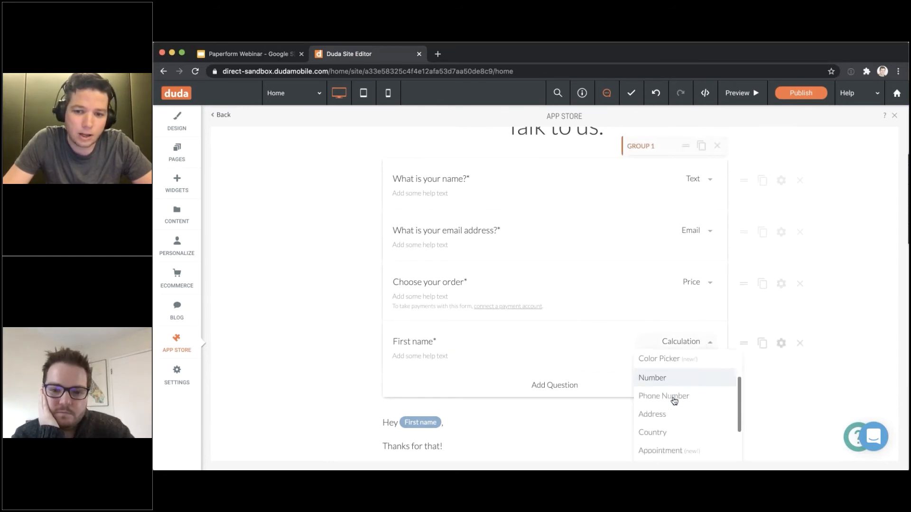
scroll(674, 401, "down", 2)
left_click(678, 385)
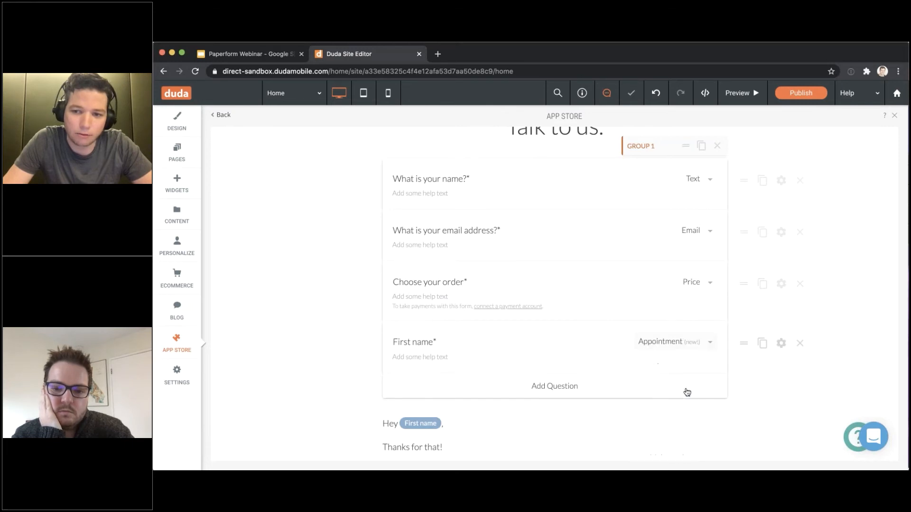
Duplicate Choose your order three times and make extra copies of First name
left_click(762, 284)
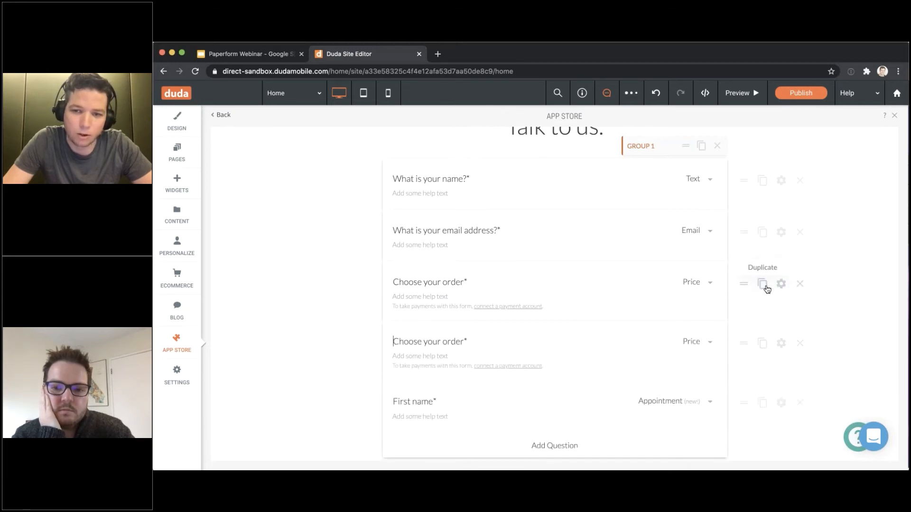
left_click(762, 285)
left_click(763, 285)
scroll(771, 332, "down", 3)
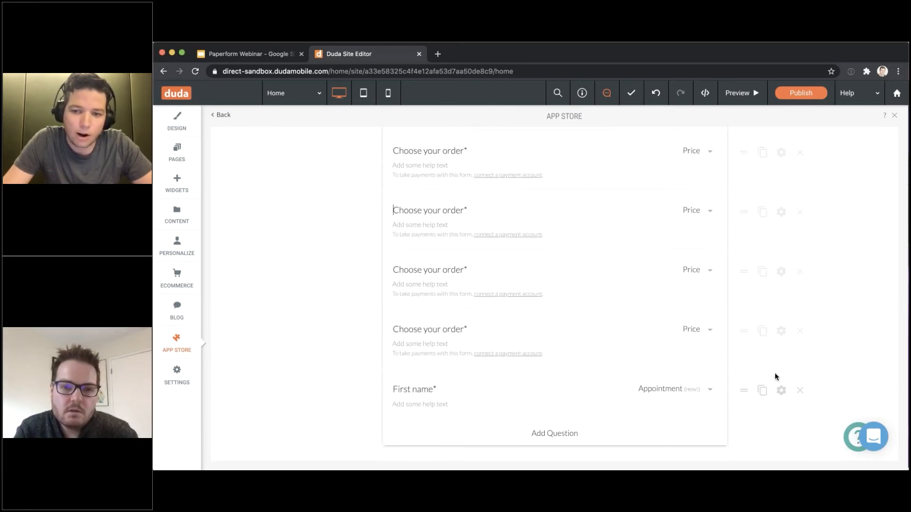
left_click(761, 390)
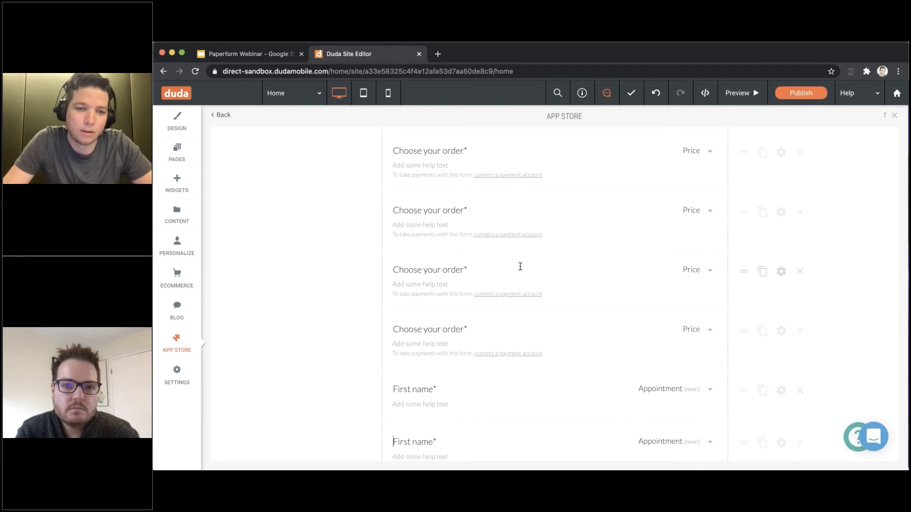
scroll(520, 266, "down", 4)
left_click(762, 249)
left_click(762, 249)
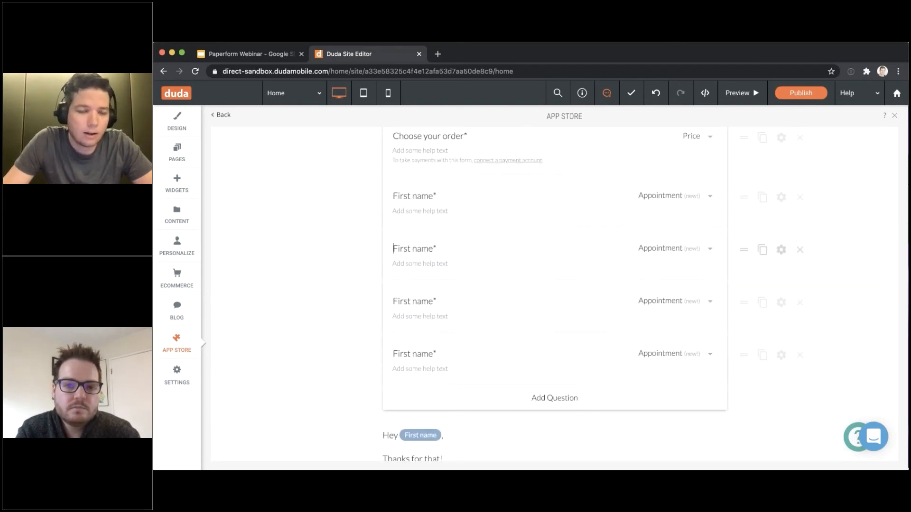
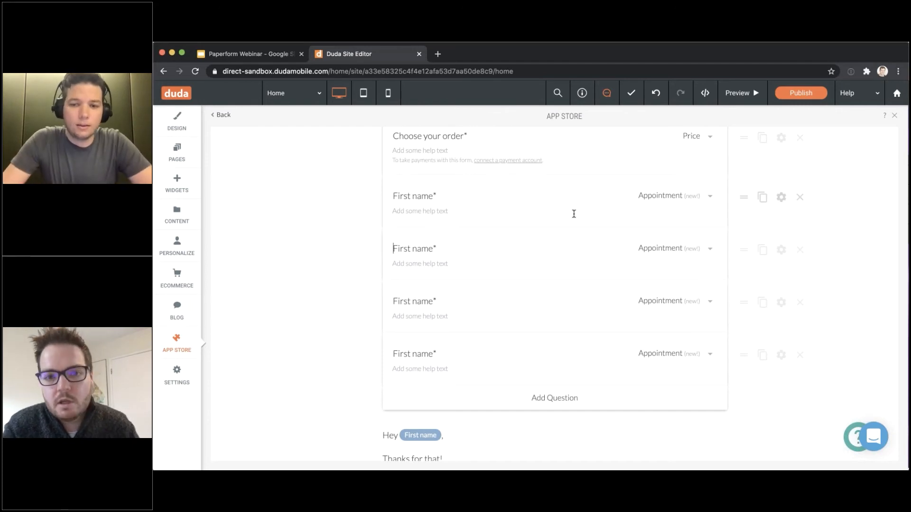
Open the Event Details settings of the First name appointment question
scroll(630, 309, "up", 5)
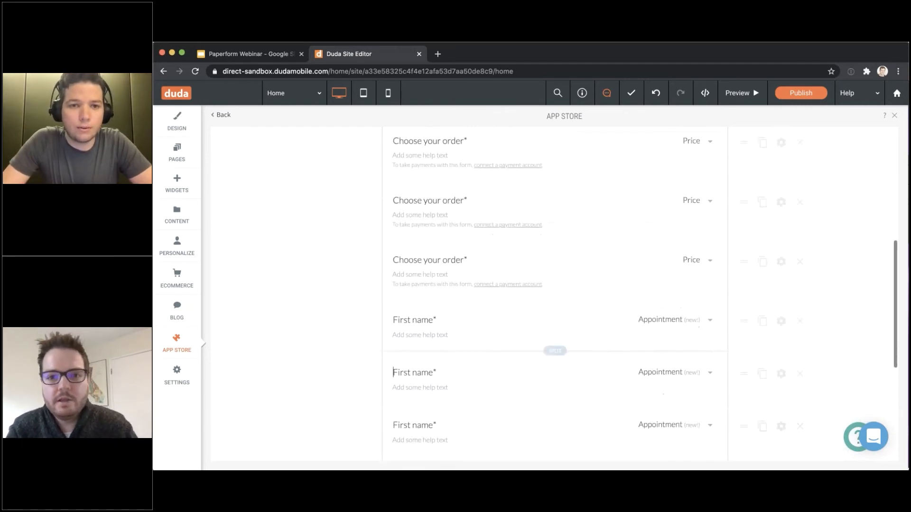
scroll(554, 294, "up", 5)
scroll(555, 294, "down", 5)
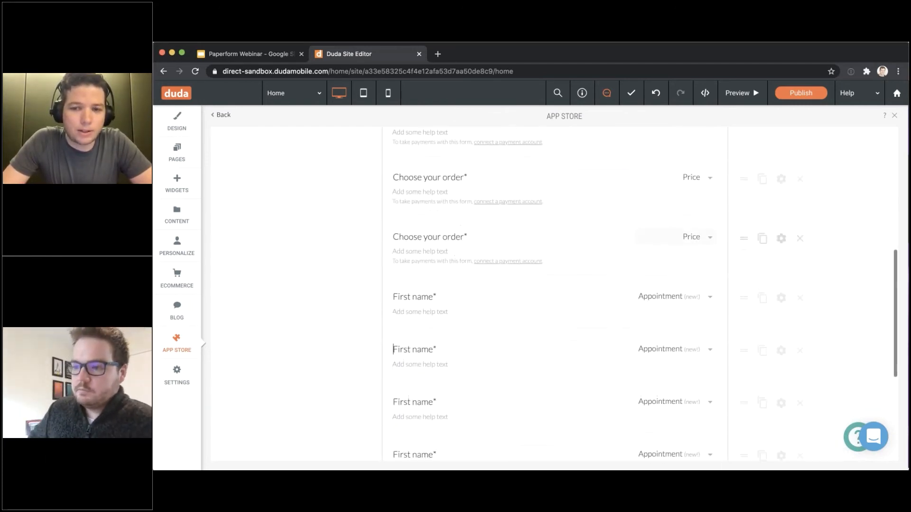
scroll(724, 276, "down", 1)
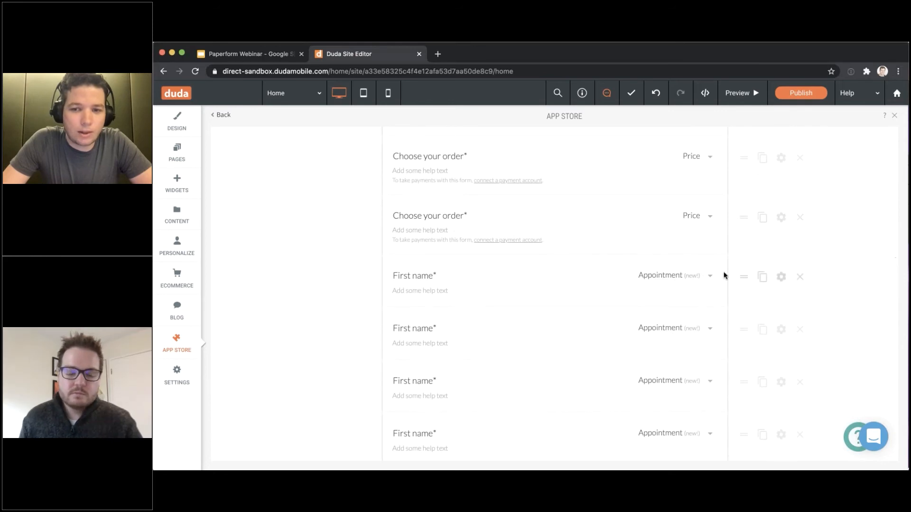
left_click(782, 279)
scroll(516, 205, "down", 3)
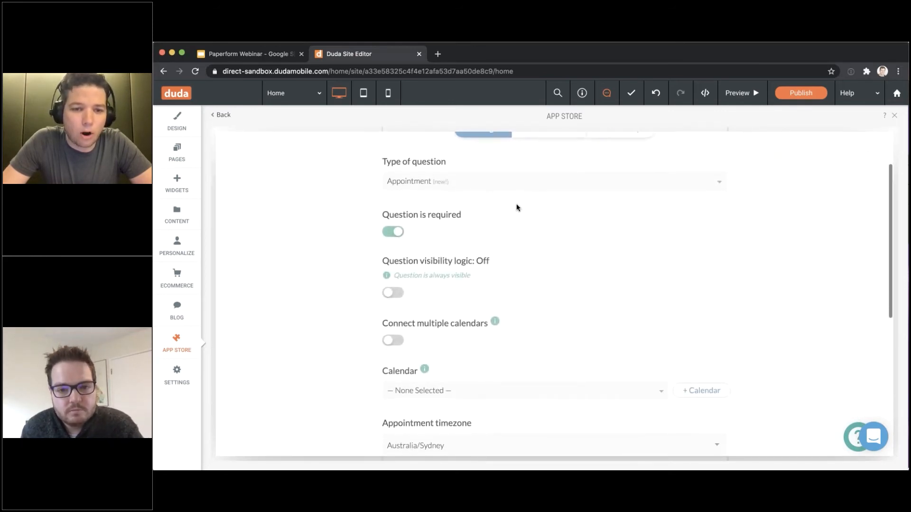
scroll(516, 204, "down", 4)
scroll(517, 203, "up", 7)
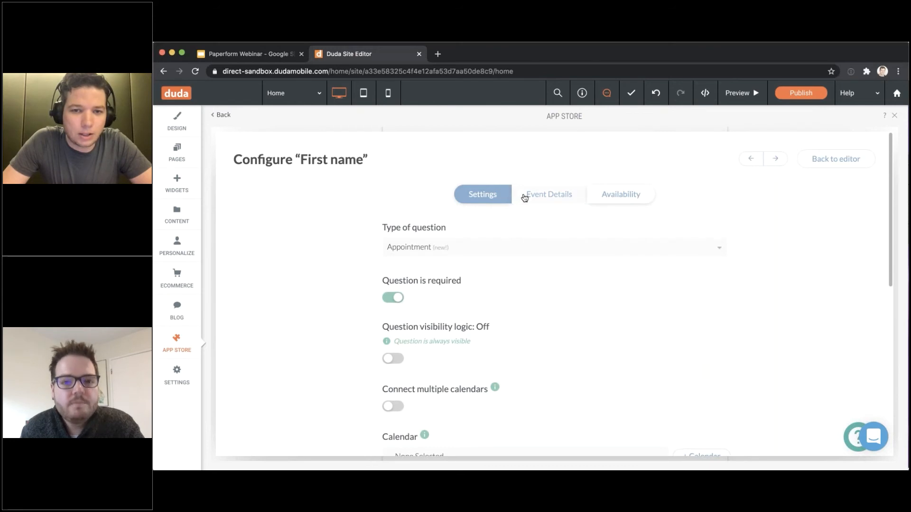
left_click(524, 198)
Let submitters choose the length, from a minimum of 30 to a maximum of 120 minutes
scroll(533, 192, "down", 5)
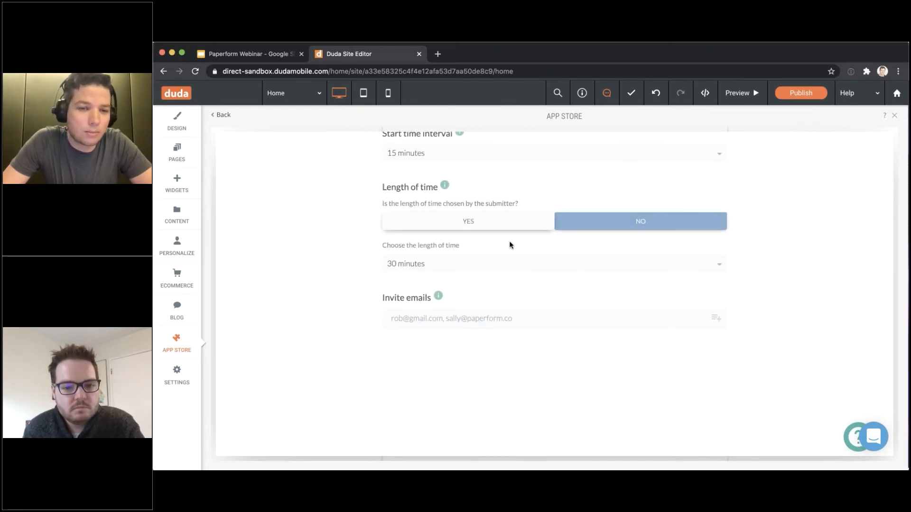
scroll(448, 265, "up", 1)
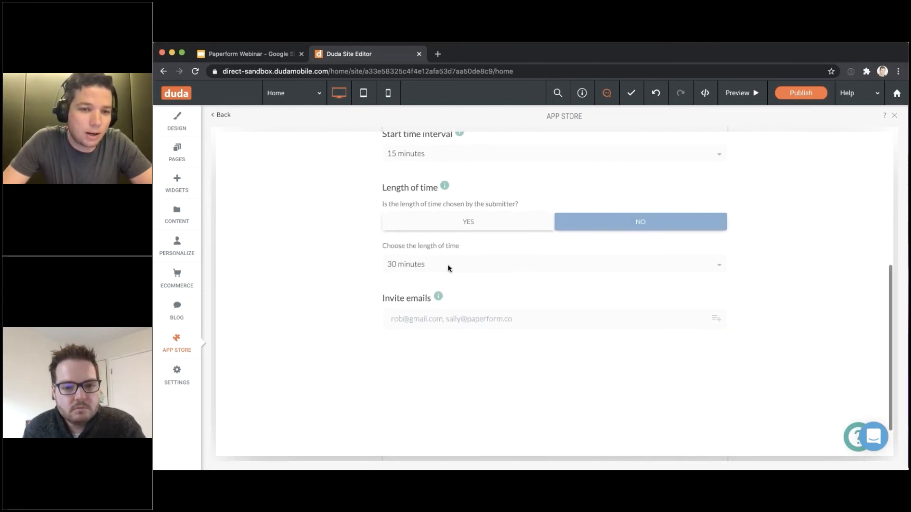
left_click(472, 223)
left_click(481, 266)
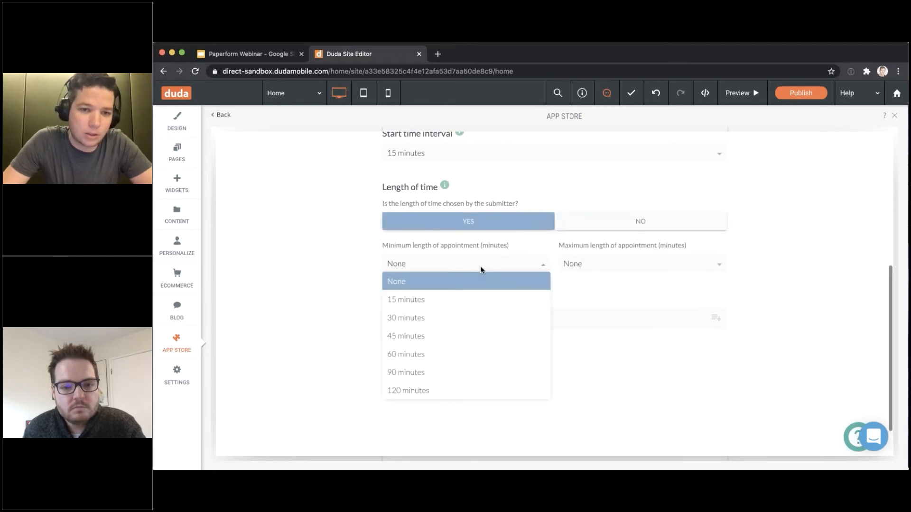
left_click(448, 318)
left_click(588, 266)
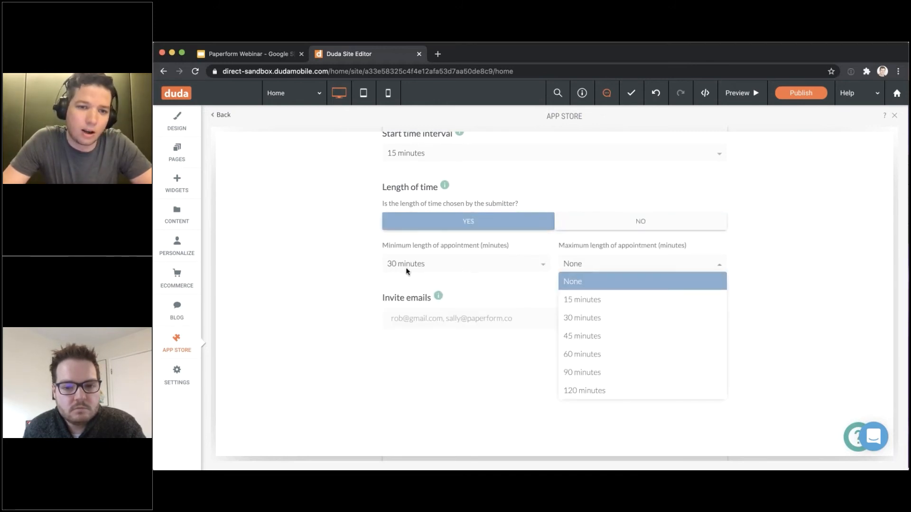
scroll(627, 340, "down", 3)
left_click(630, 342)
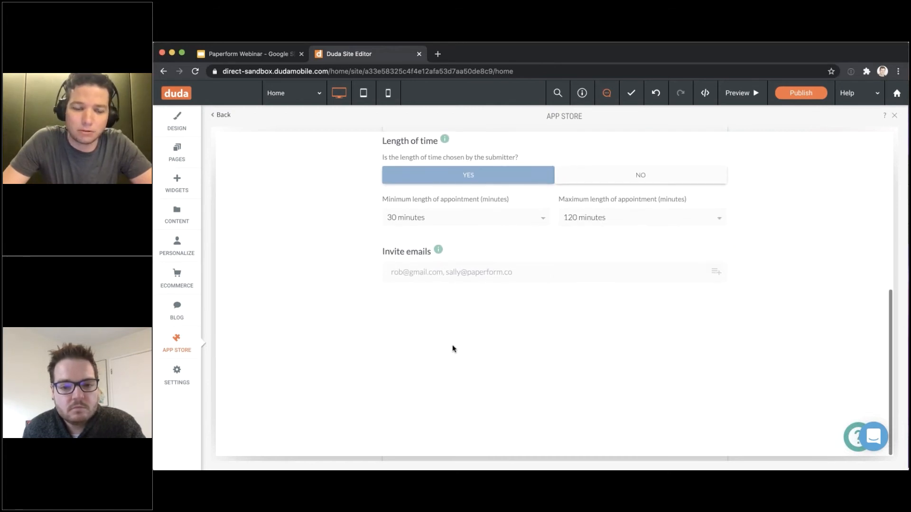
scroll(440, 337, "up", 3)
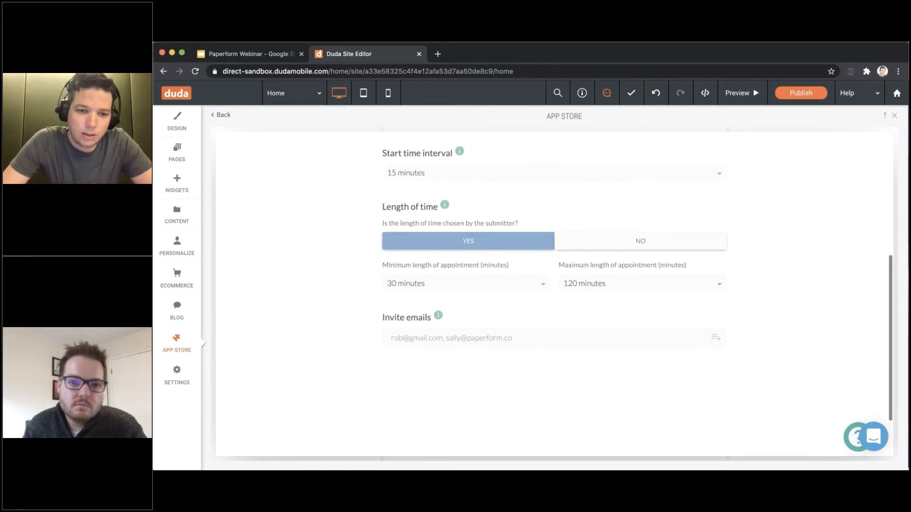
scroll(704, 254, "up", 1)
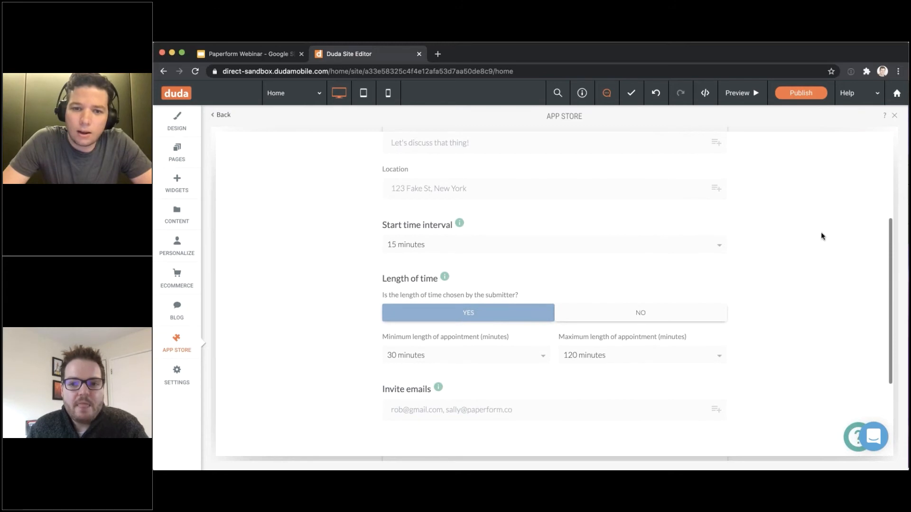
scroll(822, 236, "up", 4)
left_click(835, 158)
scroll(698, 362, "down", 1)
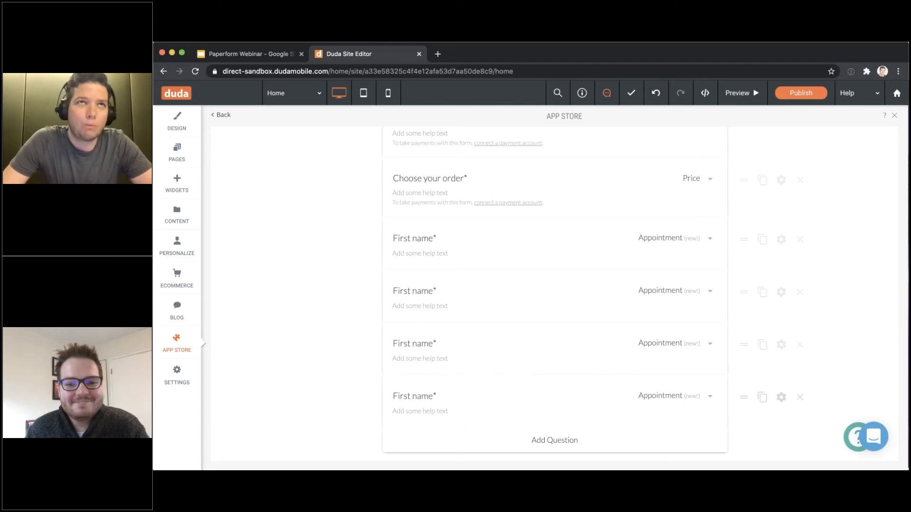
Recheck a First name question's Event Details settings, then close them
scroll(543, 363, "up", 1)
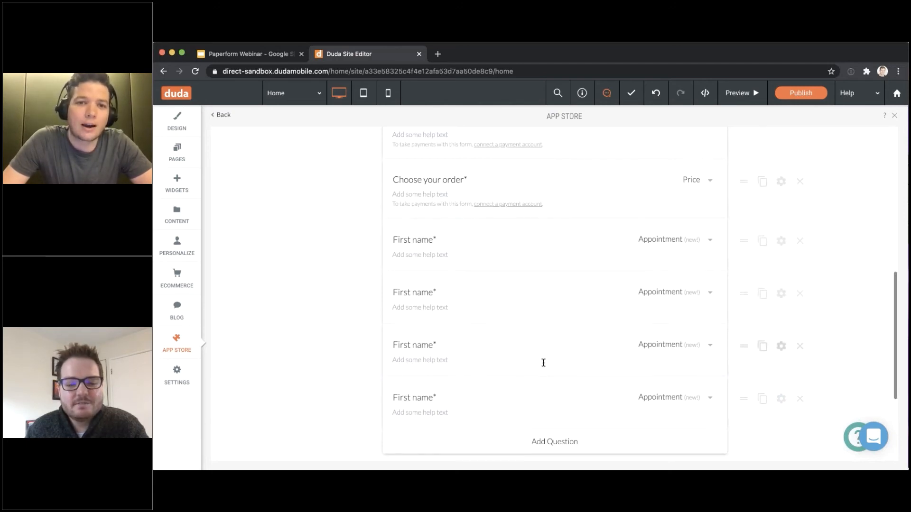
scroll(543, 363, "up", 5)
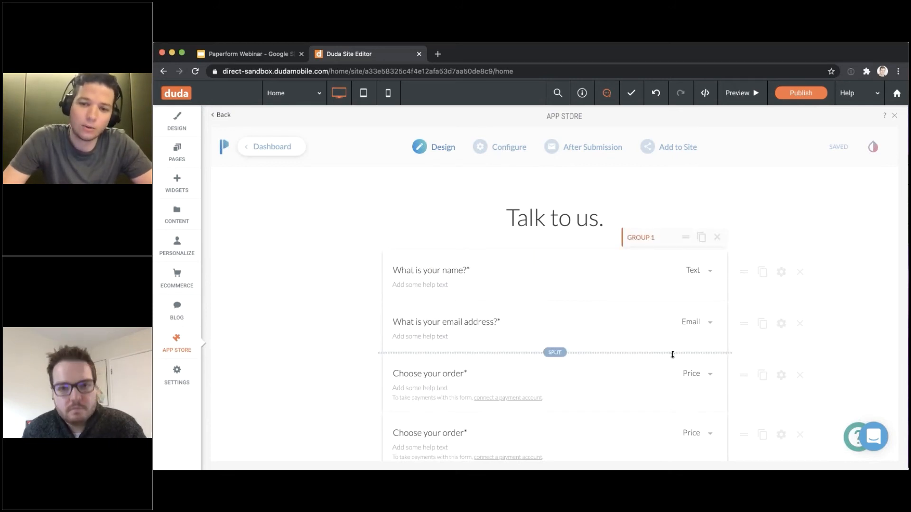
scroll(709, 313, "down", 5)
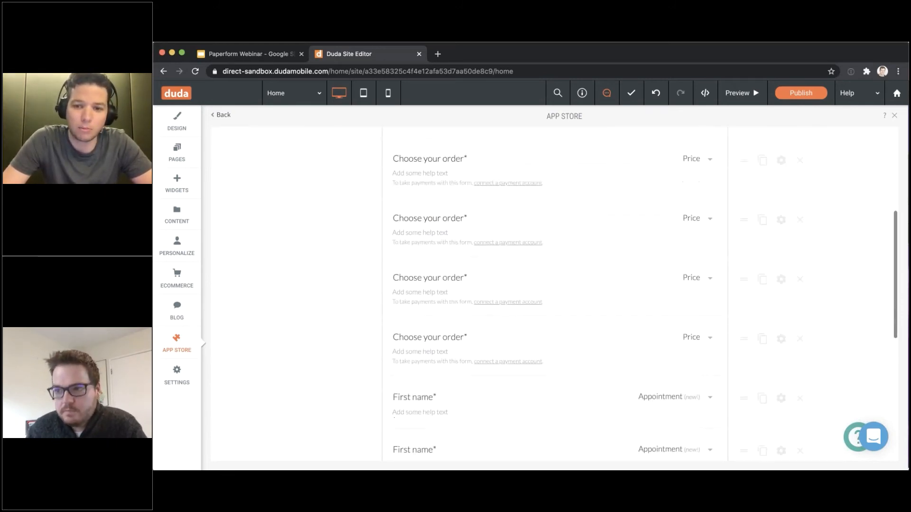
scroll(709, 313, "up", 5)
scroll(710, 313, "down", 3)
scroll(733, 321, "down", 2)
left_click(778, 351)
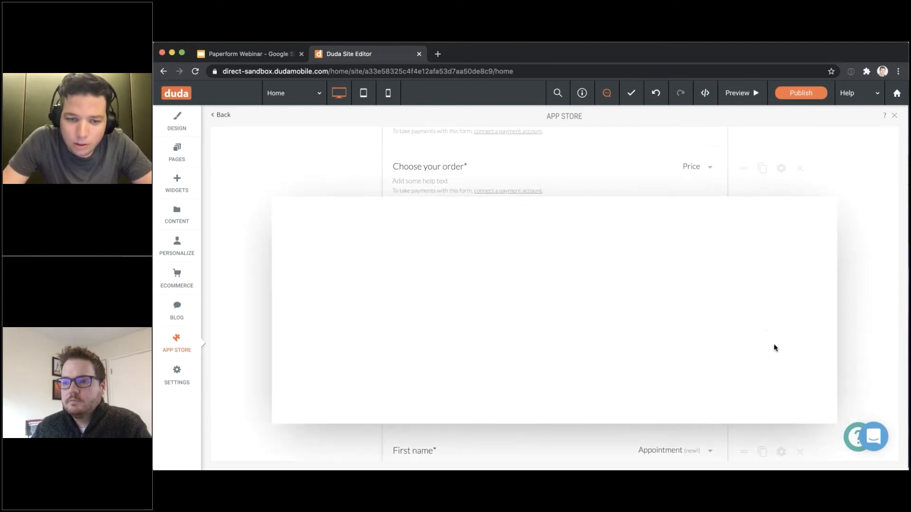
left_click(562, 201)
scroll(564, 237, "down", 10)
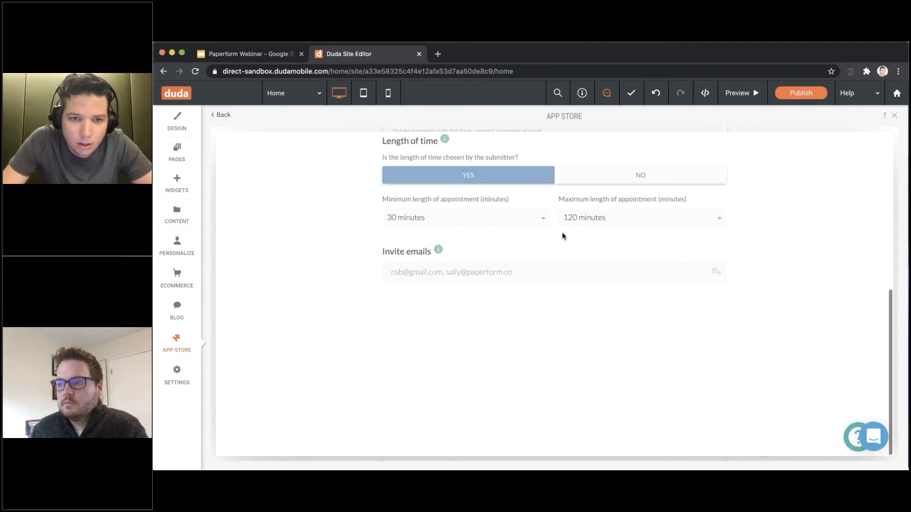
key("Escape")
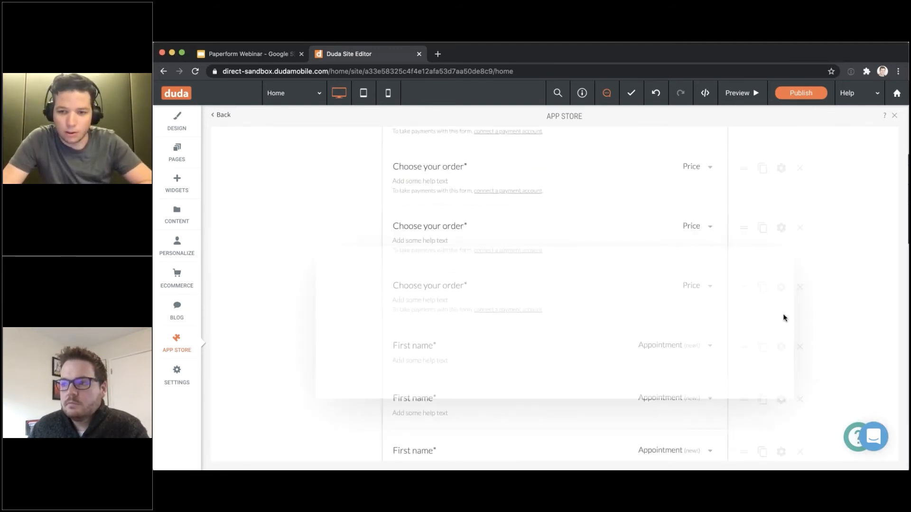
Remove two duplicate First name appointment questions
scroll(789, 323, "down", 1)
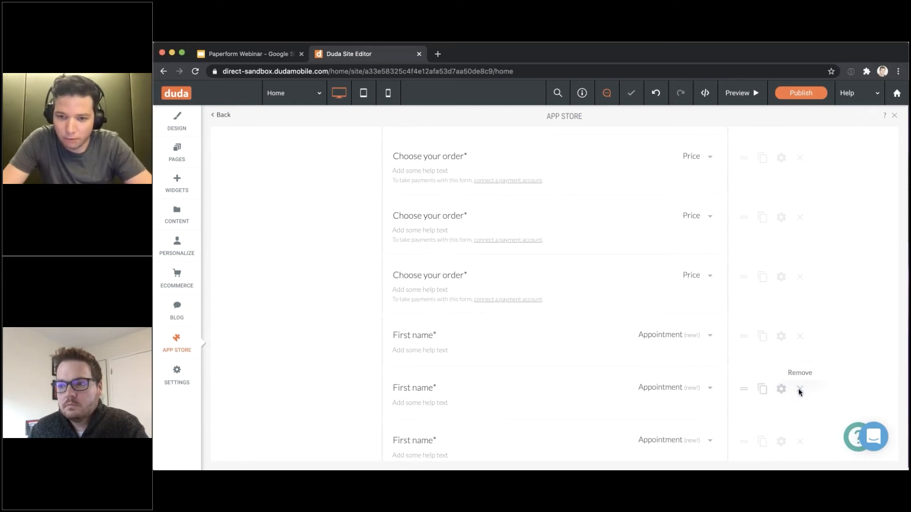
left_click(800, 390)
left_click(799, 389)
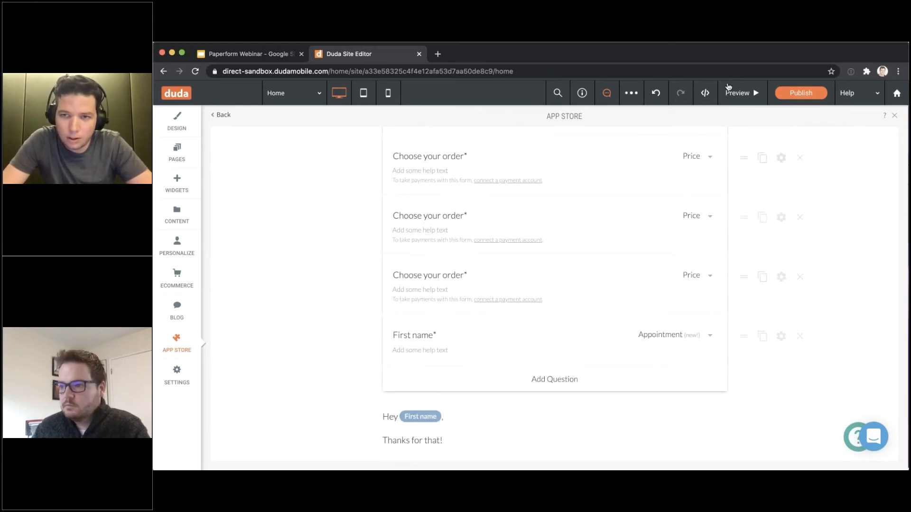
scroll(779, 290, "up", 5)
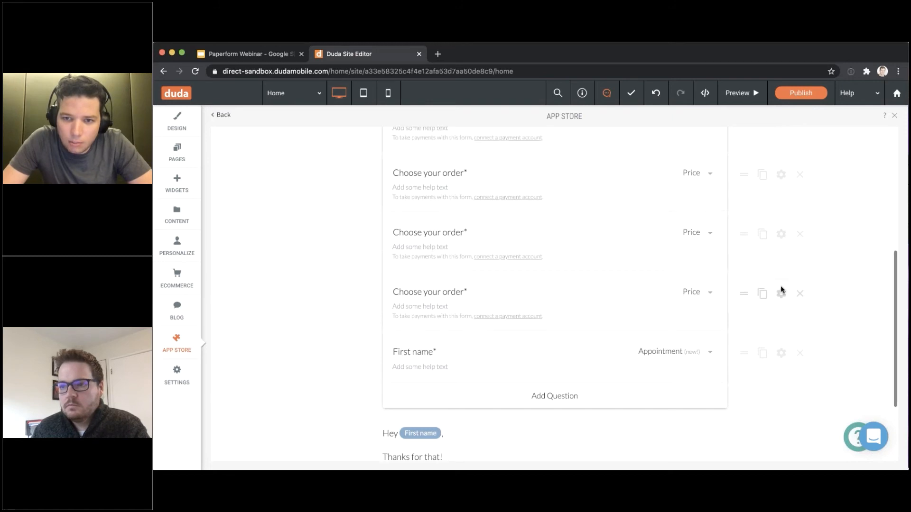
Preview the site and scroll to the form in the Speakers section
left_click(740, 93)
left_click(688, 128)
scroll(689, 129, "down", 15)
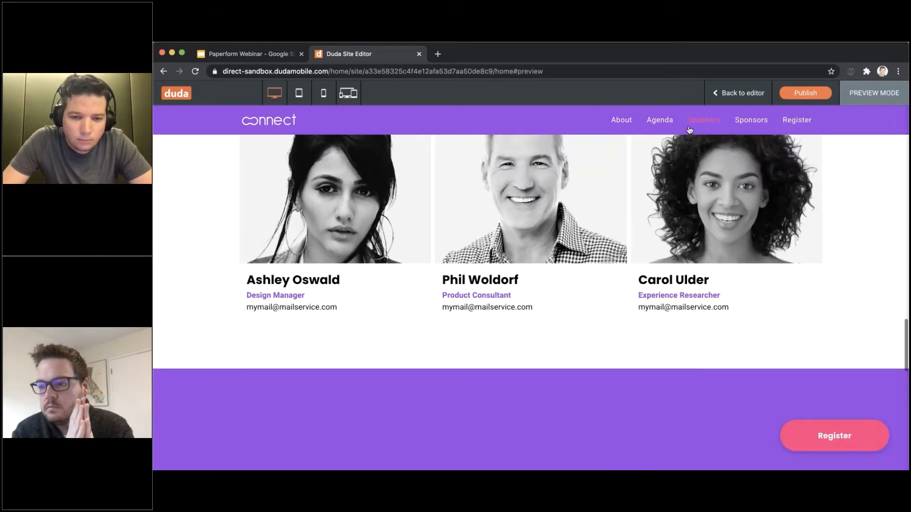
scroll(689, 129, "down", 5)
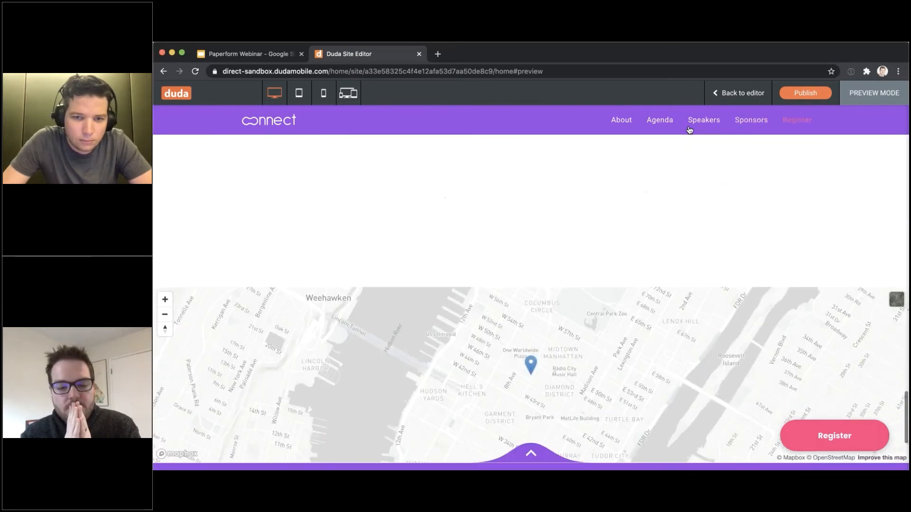
scroll(689, 129, "up", 5)
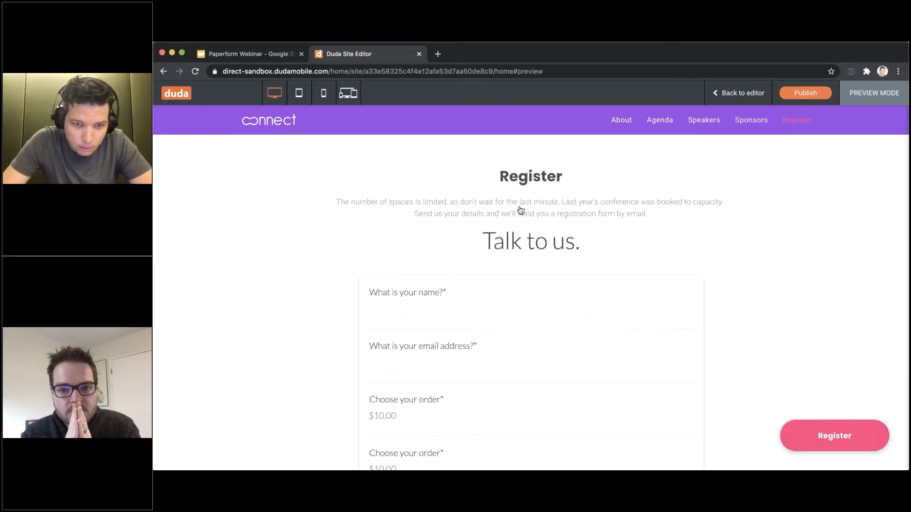
scroll(524, 208, "down", 2)
scroll(523, 208, "up", 3)
scroll(523, 208, "down", 1)
scroll(624, 217, "down", 6)
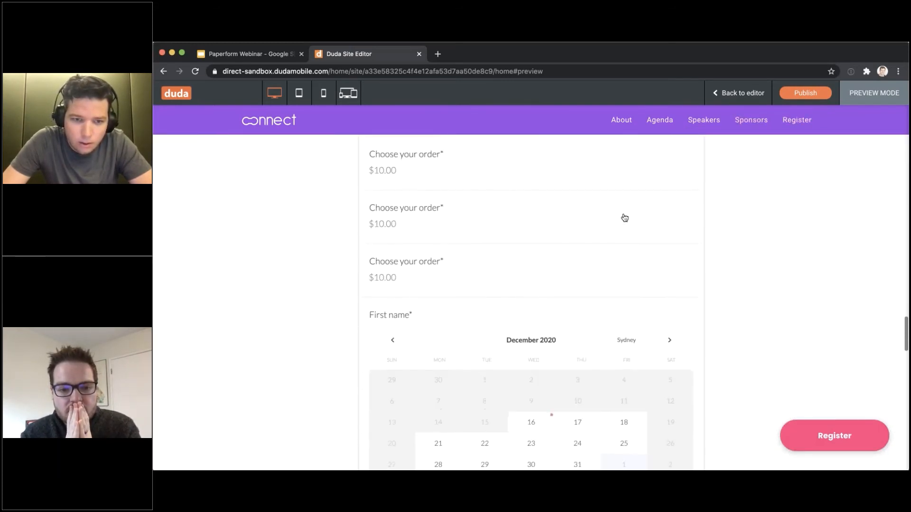
Book a test appointment for 23 December, 10:00 am to 12:00 pm, and exit preview
left_click(517, 369)
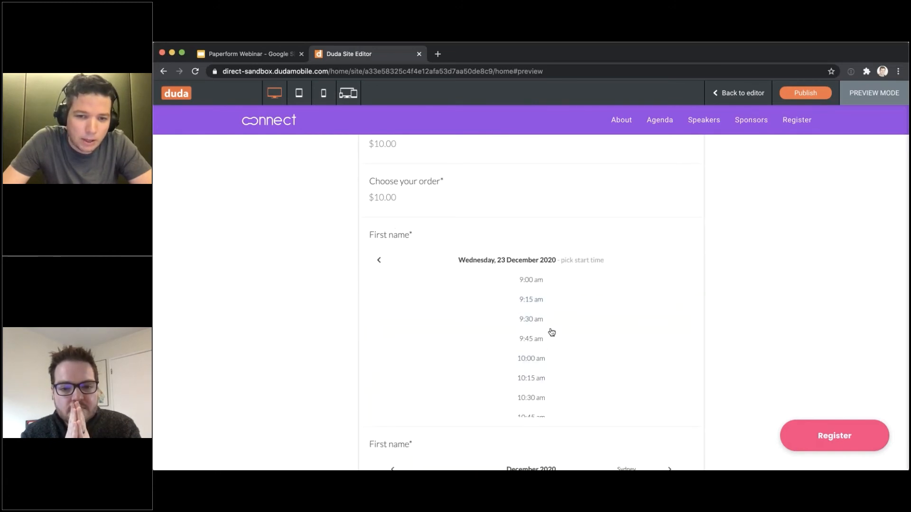
scroll(545, 335, "down", 1)
left_click(545, 341)
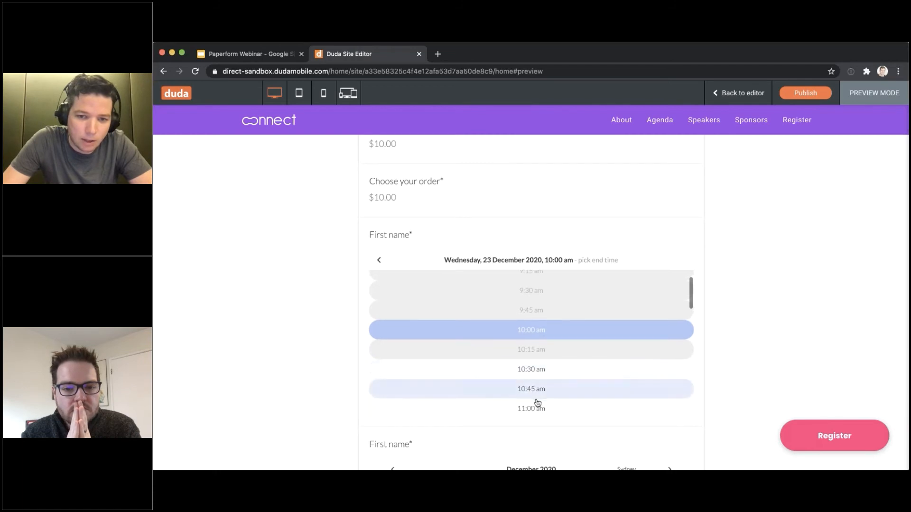
scroll(539, 384, "down", 2)
scroll(541, 409, "down", 3)
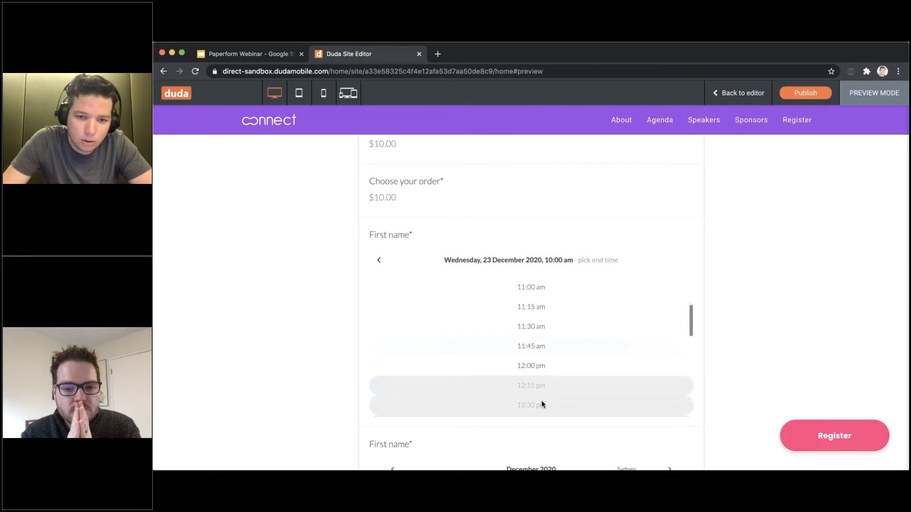
scroll(544, 354, "up", 5)
scroll(539, 342, "down", 3)
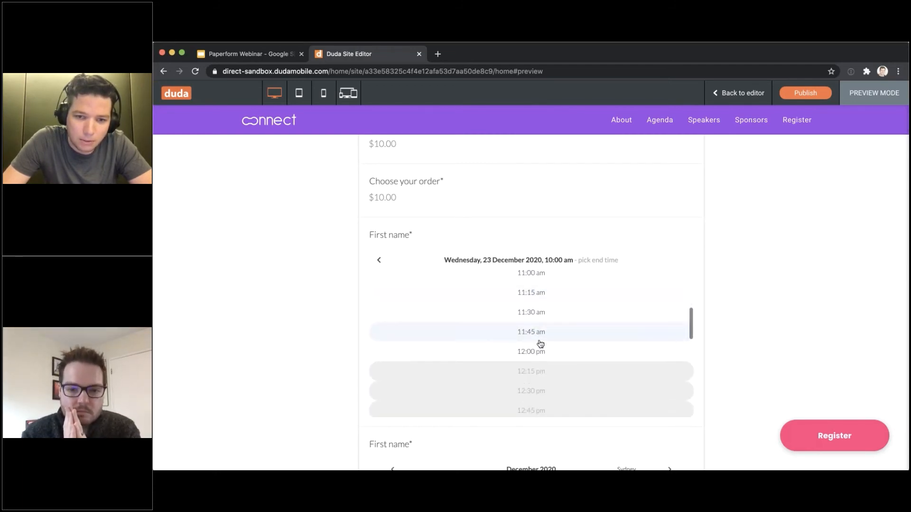
left_click(545, 352)
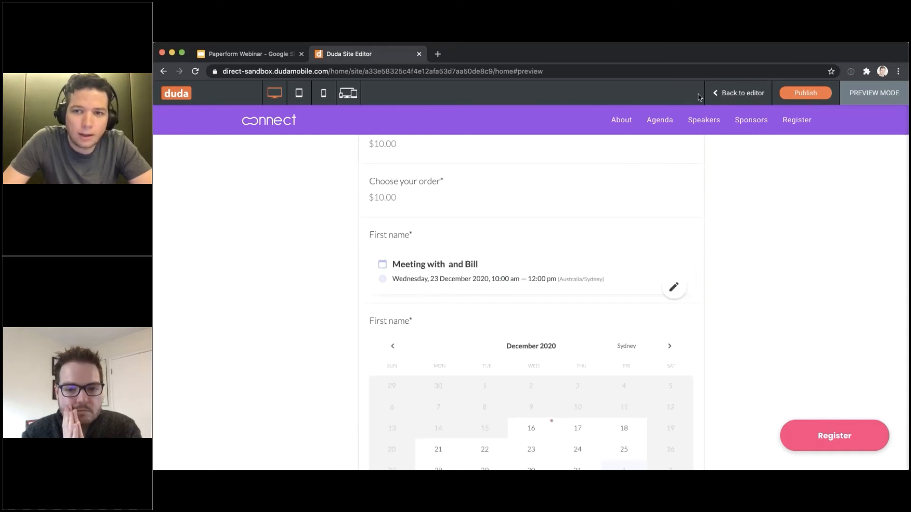
left_click(728, 94)
Open the older Untitled form from the Paperform app for editing
left_click(177, 342)
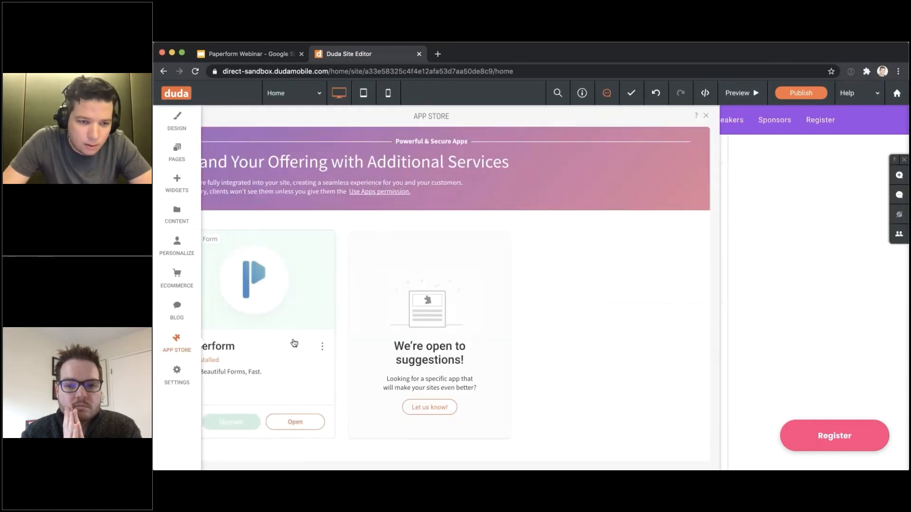
left_click(348, 415)
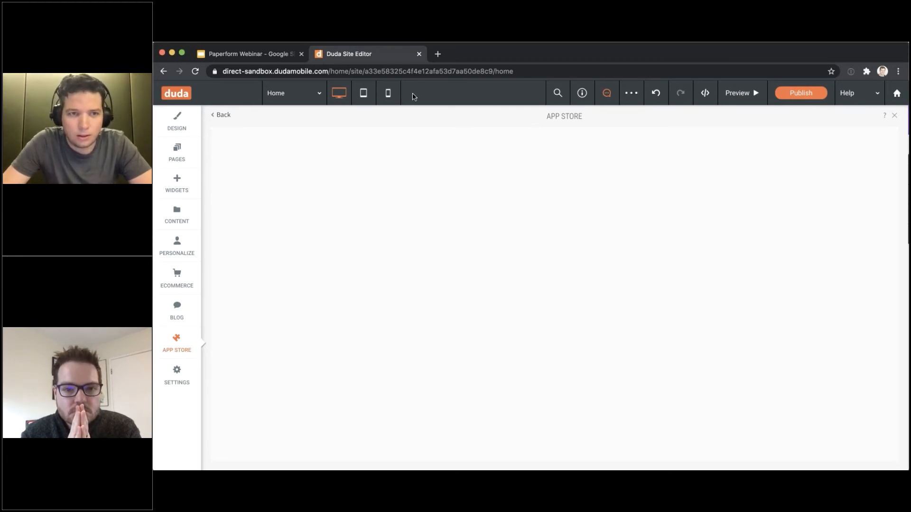
scroll(802, 361, "down", 2)
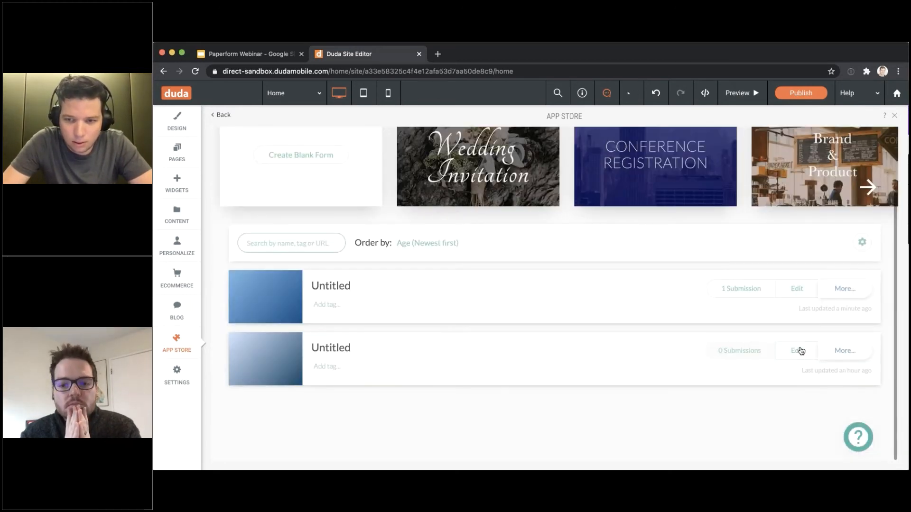
left_click(797, 288)
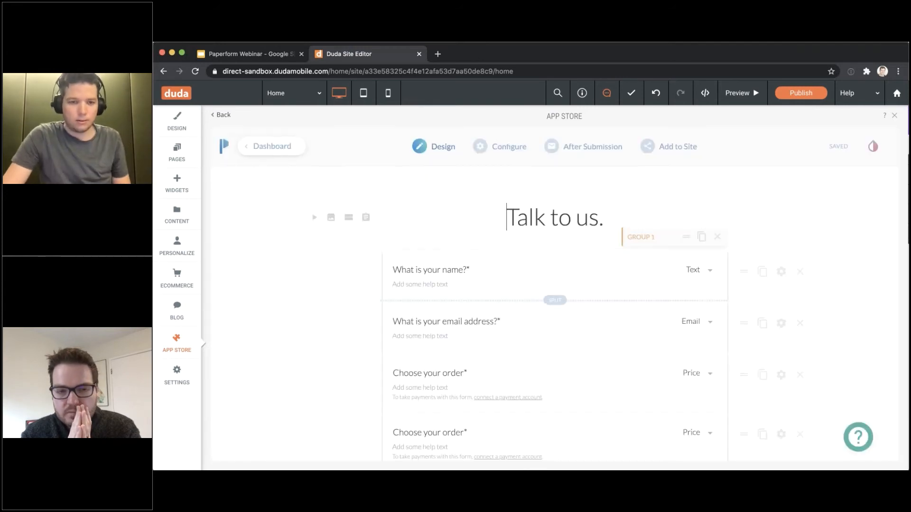
scroll(469, 332, "down", 10)
left_click(469, 394)
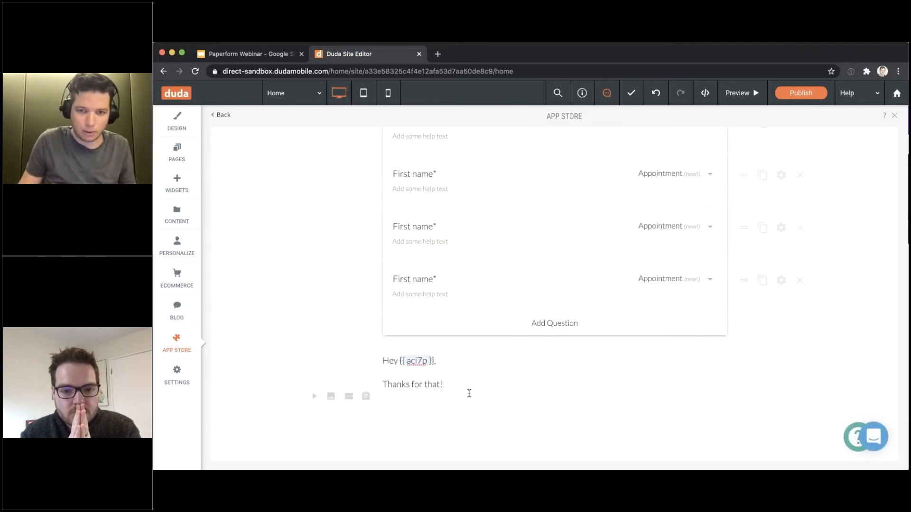
Delete three duplicate First name appointment questions and select the remaining question's label
scroll(469, 393, "up", 2)
scroll(470, 395, "down", 3)
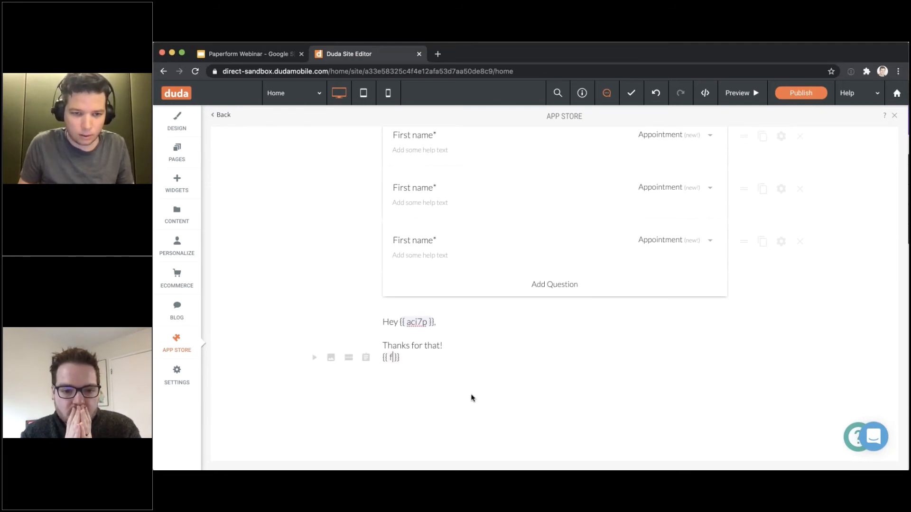
scroll(469, 391, "up", 5)
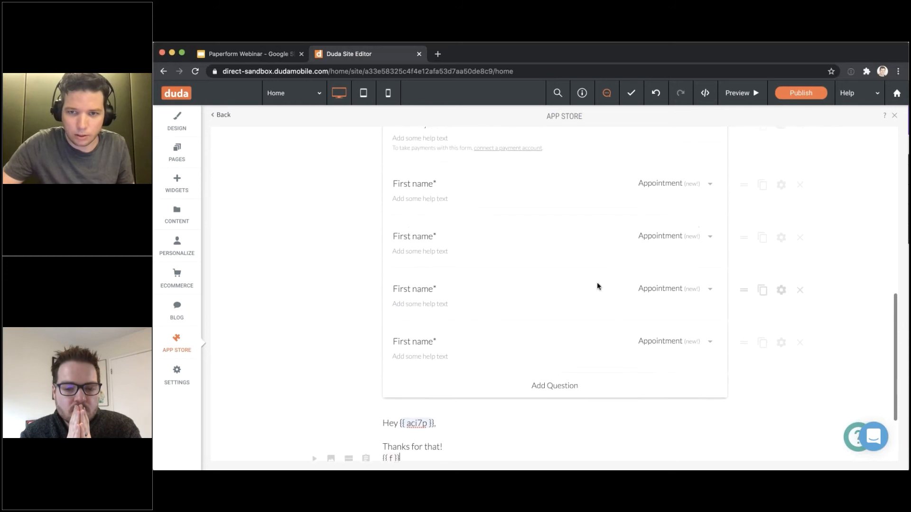
left_click(801, 253)
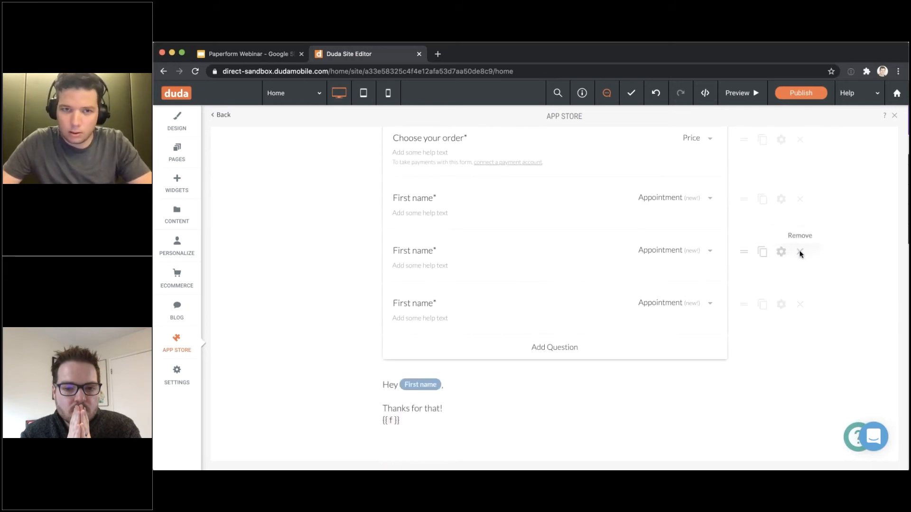
left_click(801, 252)
left_click(801, 252)
left_click_drag(429, 195, 433, 199)
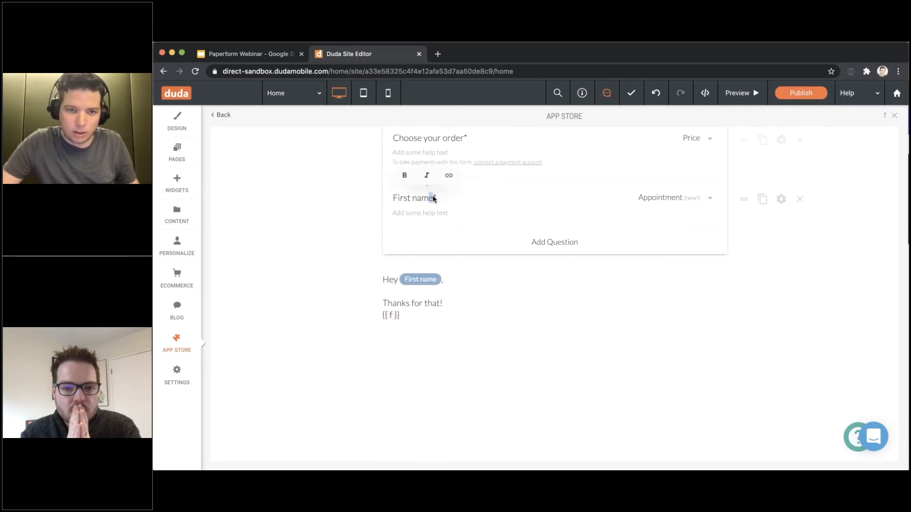
Relabel the question 'Appointment' and replace the {{ f }} tag with an Appointment tag
key("super+a")
type("A")
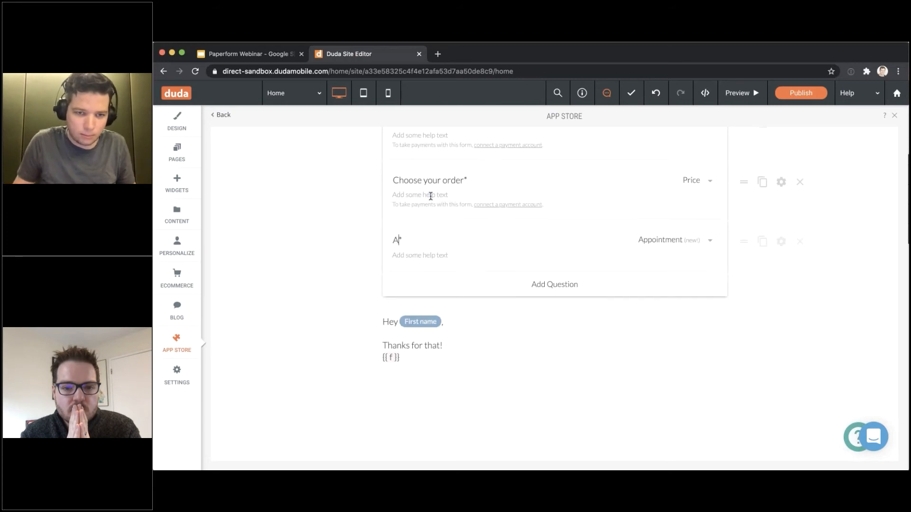
type("ppointment")
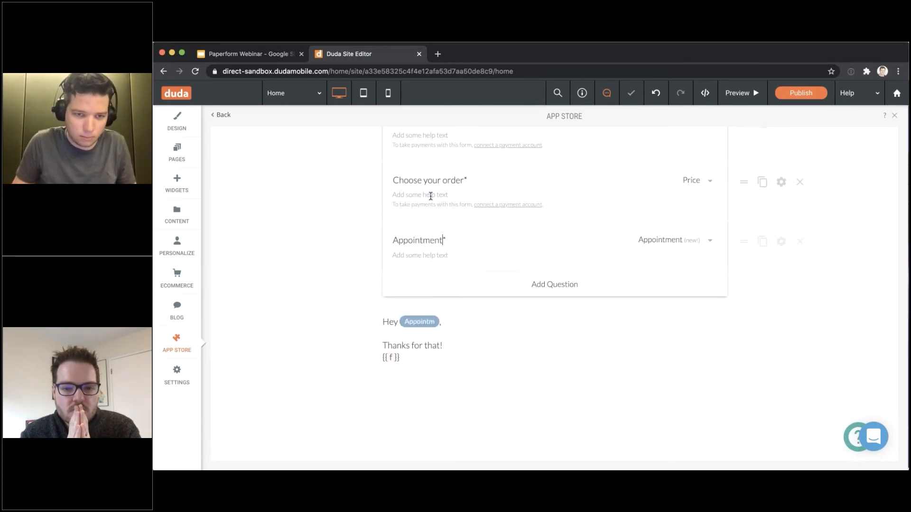
left_click(406, 358)
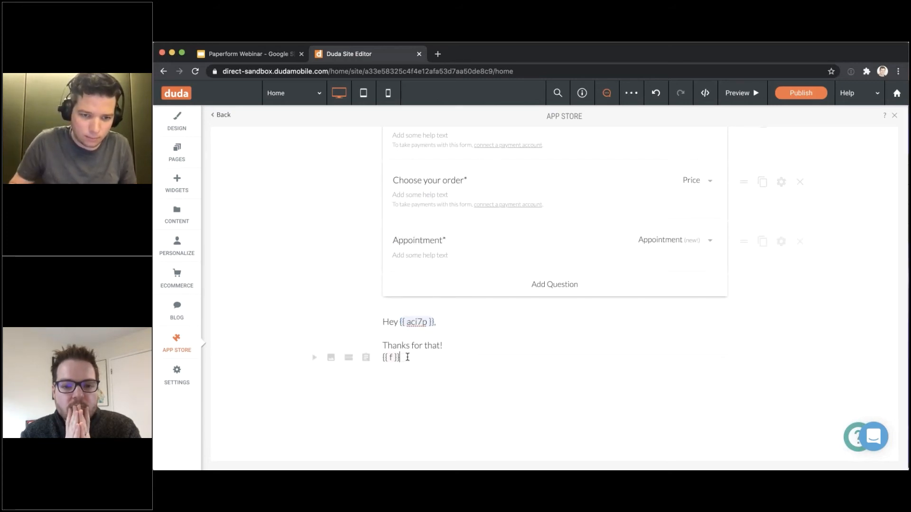
key("BackSpace")
key("BackSpace")
key("BackSpace")
key("BackSpace")
key("BackSpace")
key("BackSpace")
key("BackSpace")
type("{{ ap")
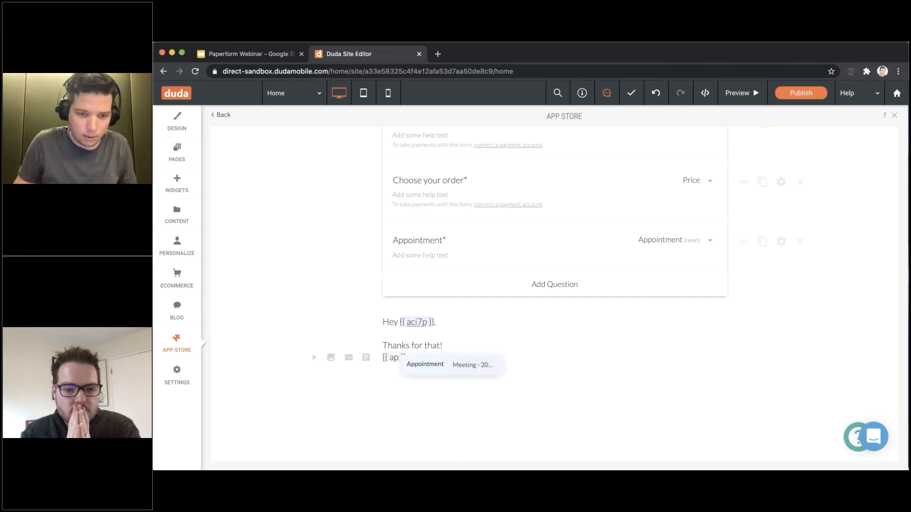
key("Return")
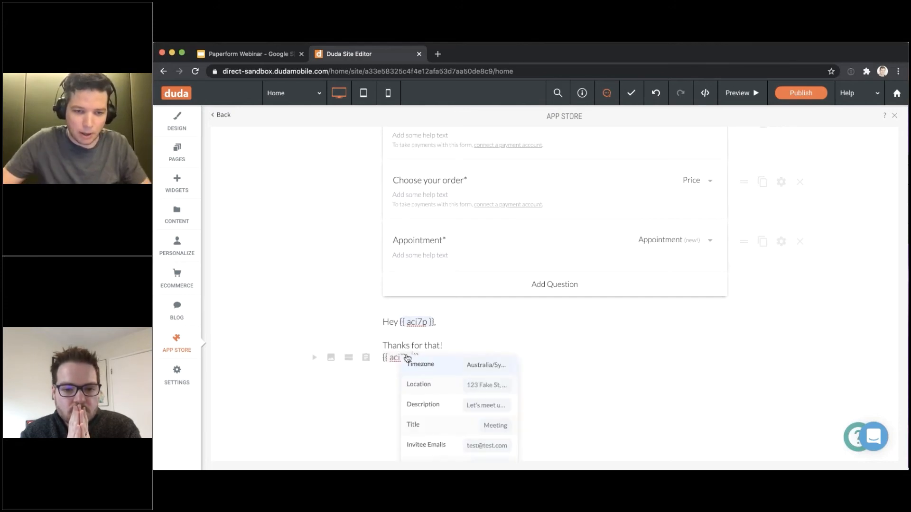
Insert the minuteLength merge tag into the thank-you message, then delete it
scroll(454, 335, "down", 2)
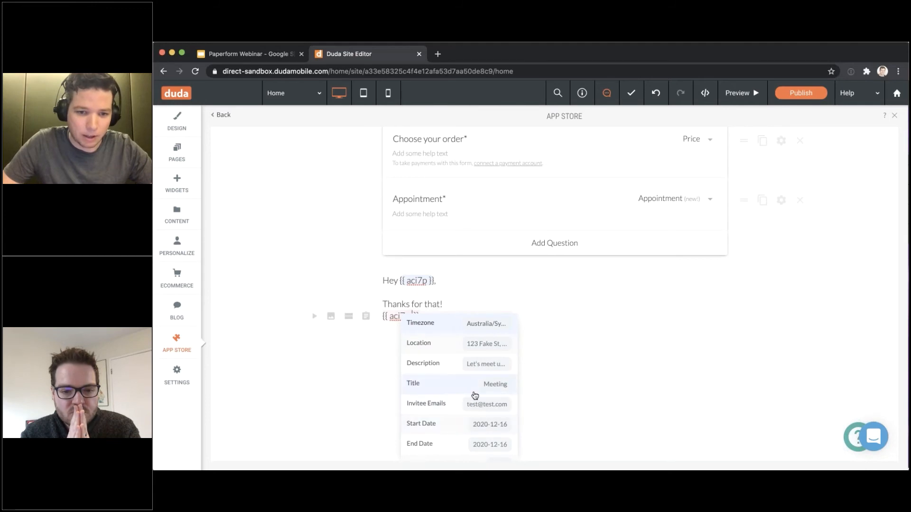
scroll(470, 393, "down", 5)
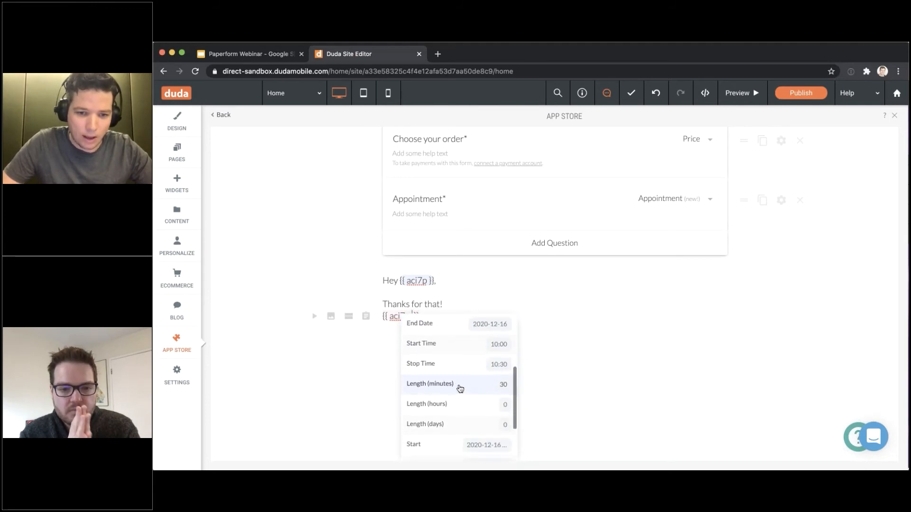
scroll(460, 388, "down", 1)
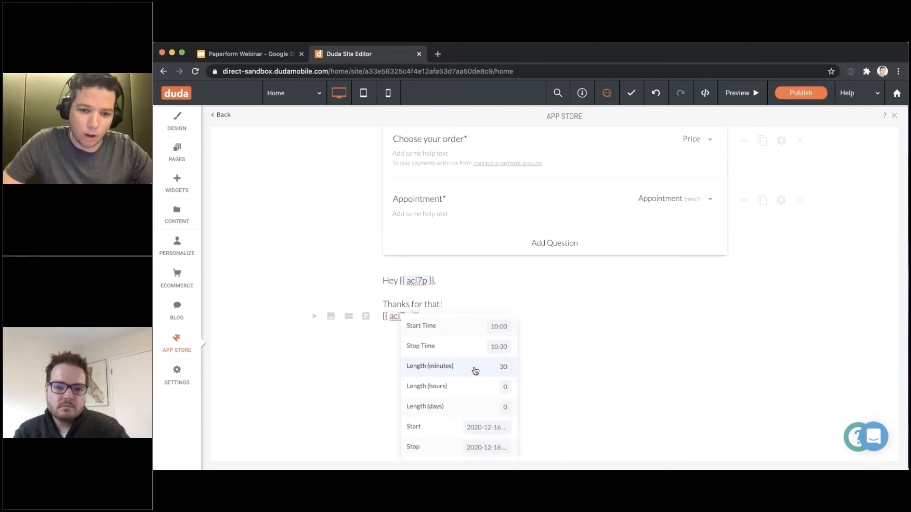
scroll(471, 368, "down", 2)
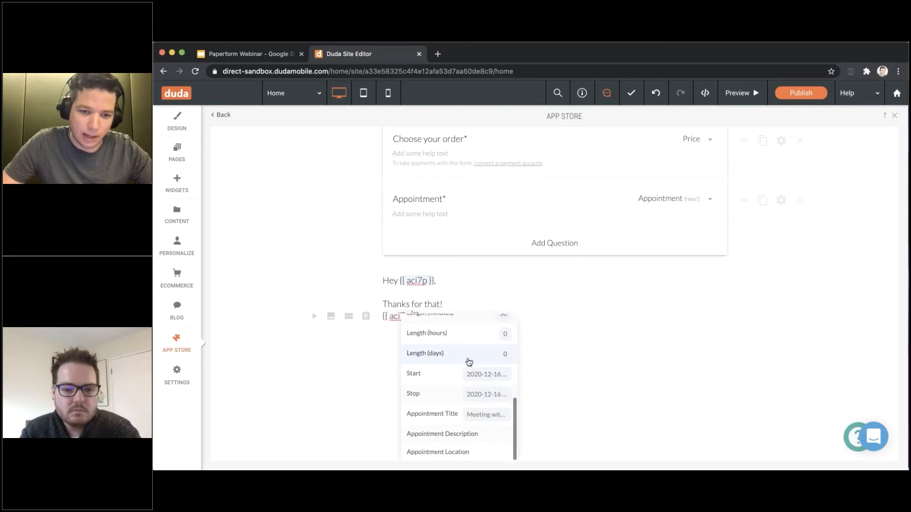
scroll(479, 351, "up", 2)
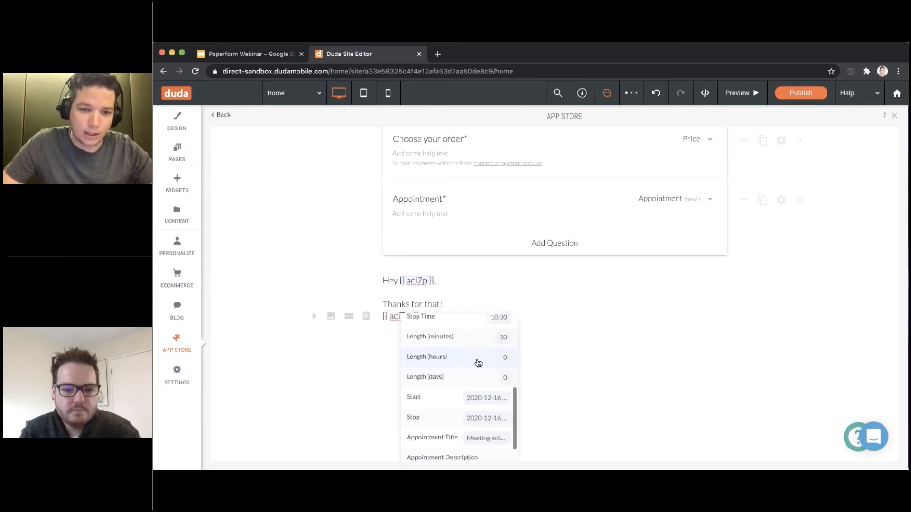
left_click(477, 337)
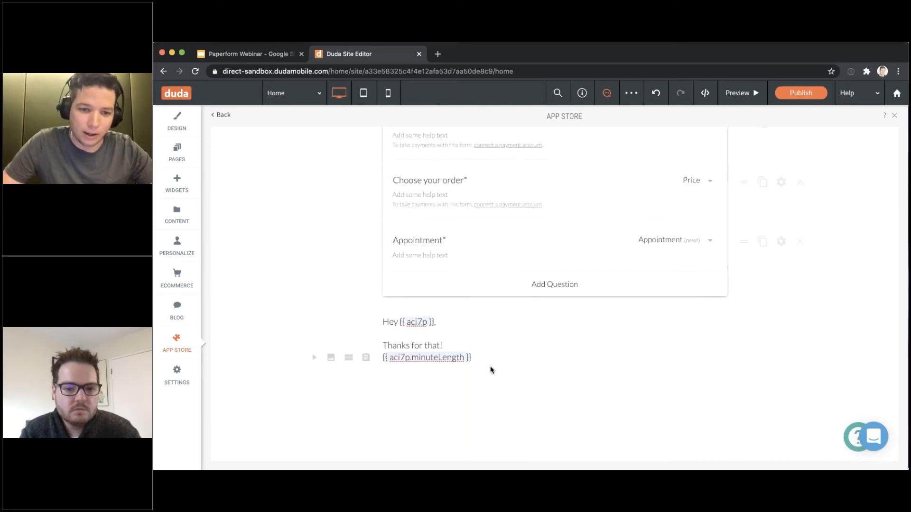
left_click_drag(502, 360, 382, 358)
key("ctrl+c")
key("BackSpace")
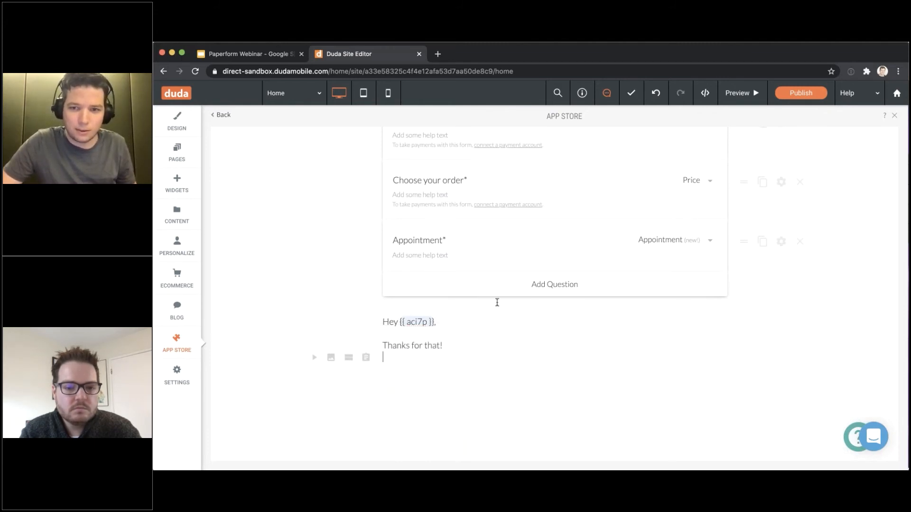
scroll(658, 314, "up", 5)
scroll(553, 365, "down", 6)
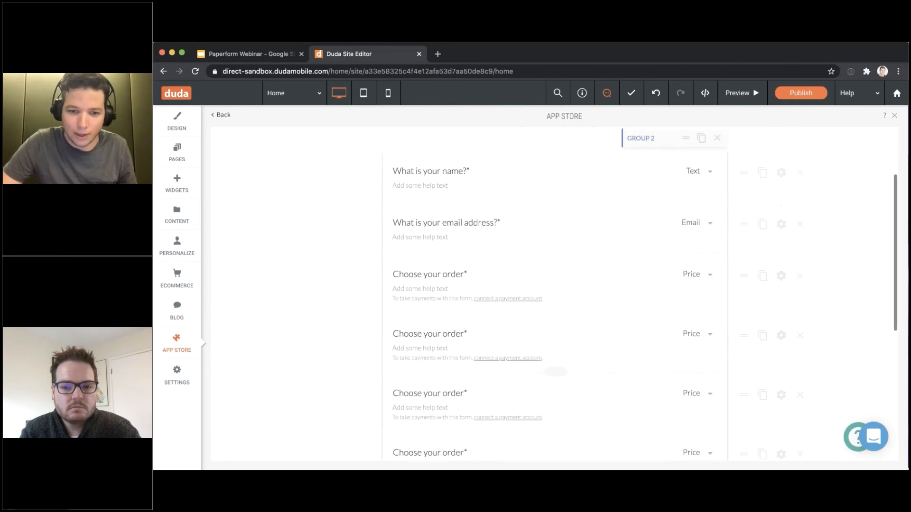
Add a new Calculation question at the end of the form
left_click(474, 378)
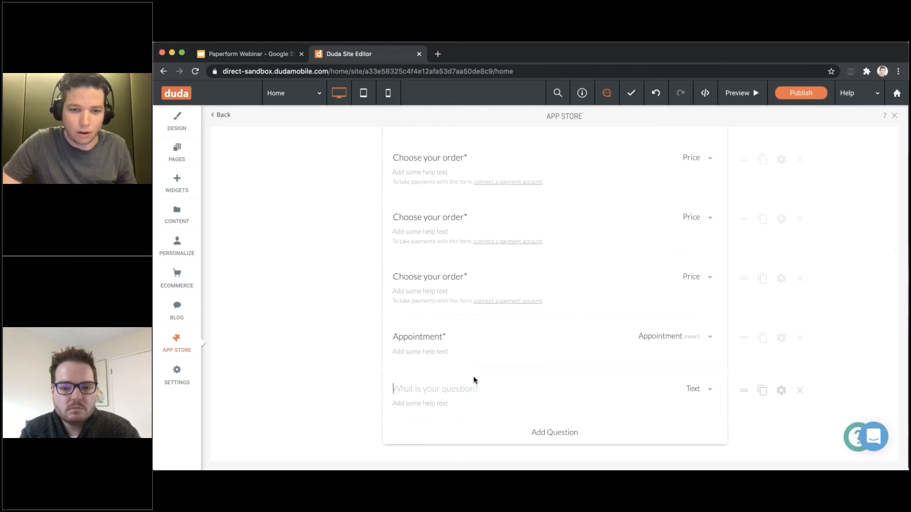
left_click(698, 389)
scroll(694, 380, "down", 10)
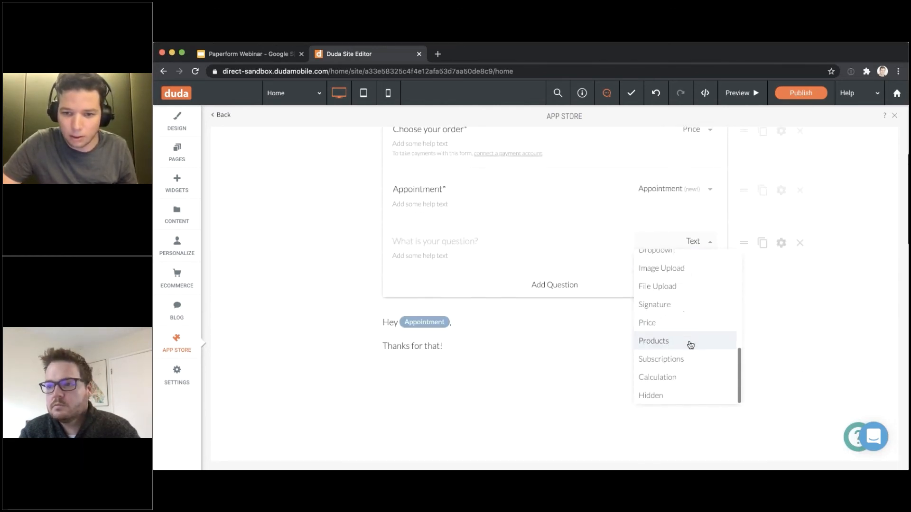
left_click(679, 378)
Set the calculation formula to (appointment minutes / 60) * 150
left_click(782, 243)
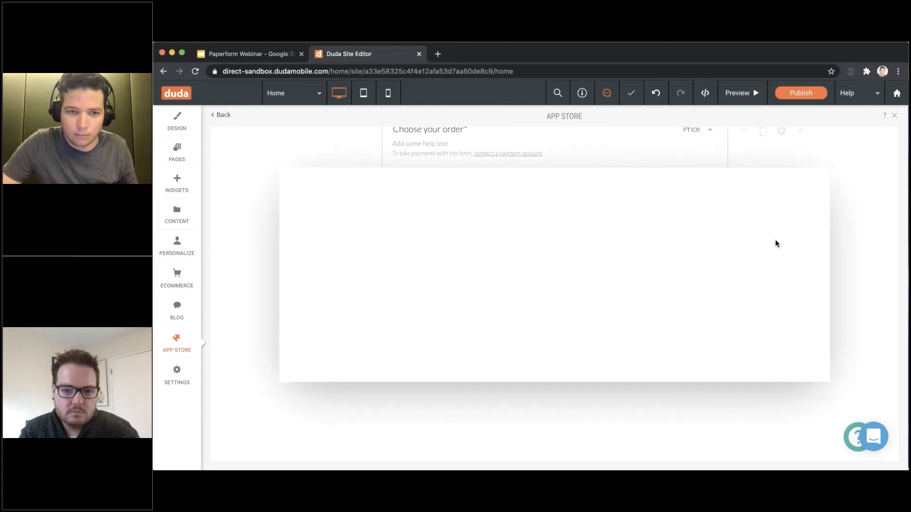
left_click(272, 328)
key("ctrl+v")
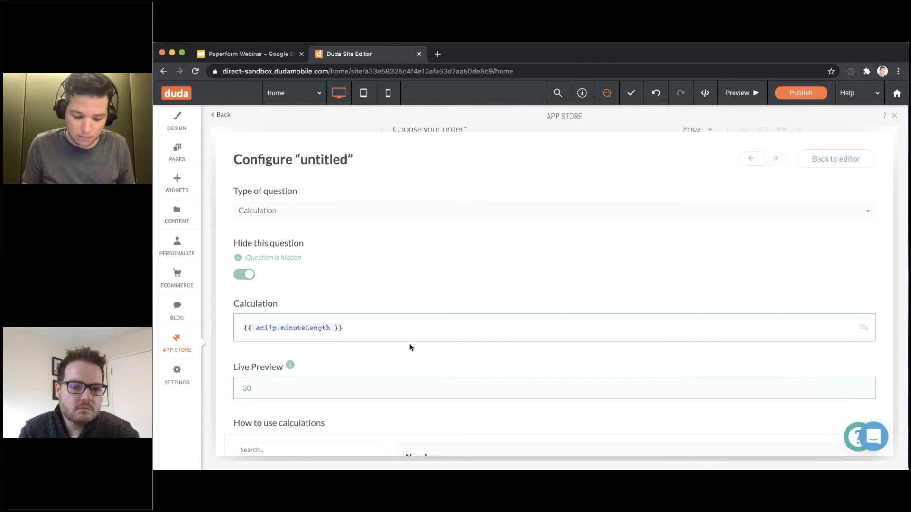
type("/ 60")
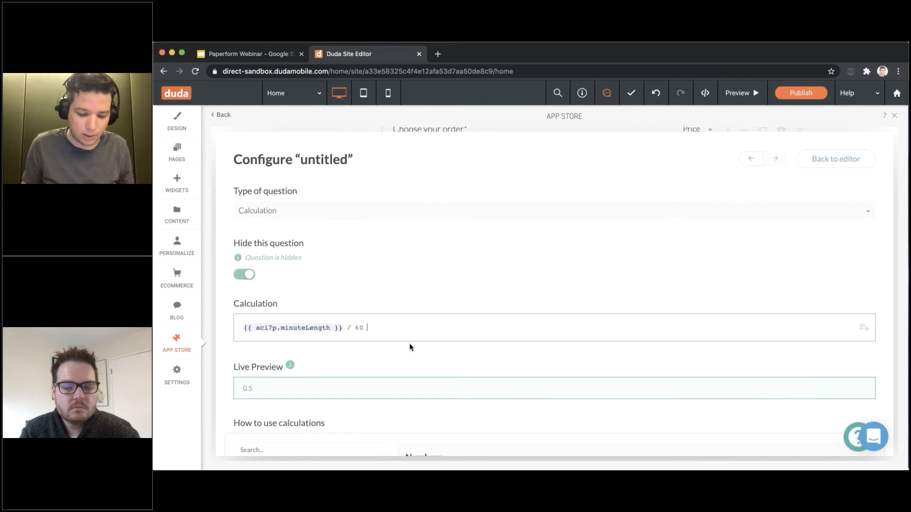
type(" * ")
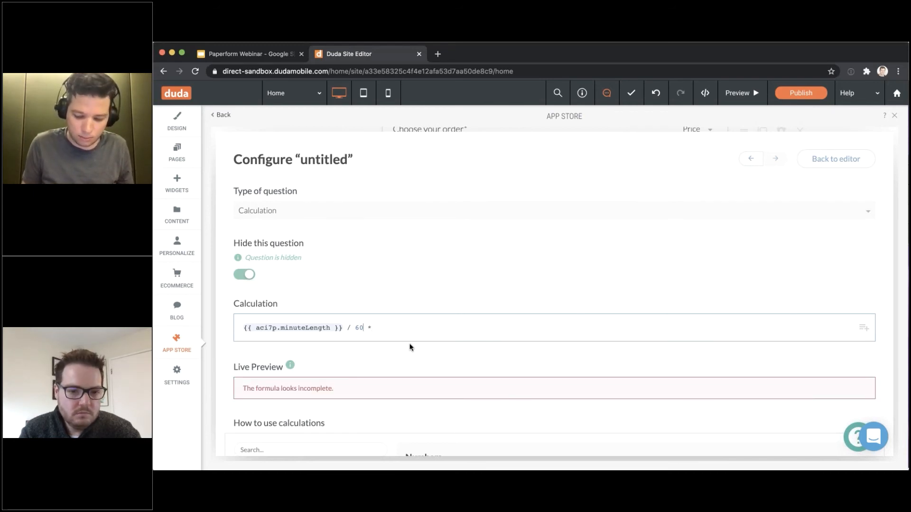
type(")")
key("super+Left")
type("(")
key("super+Right")
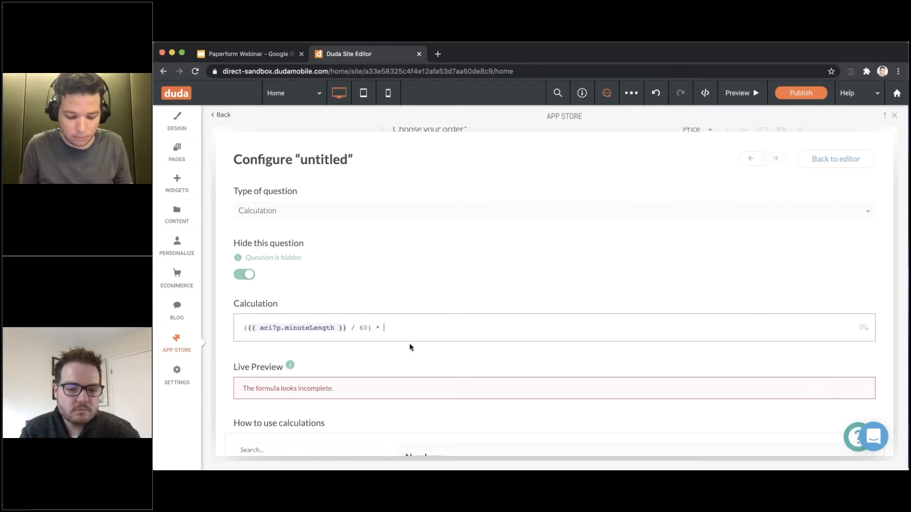
type("150")
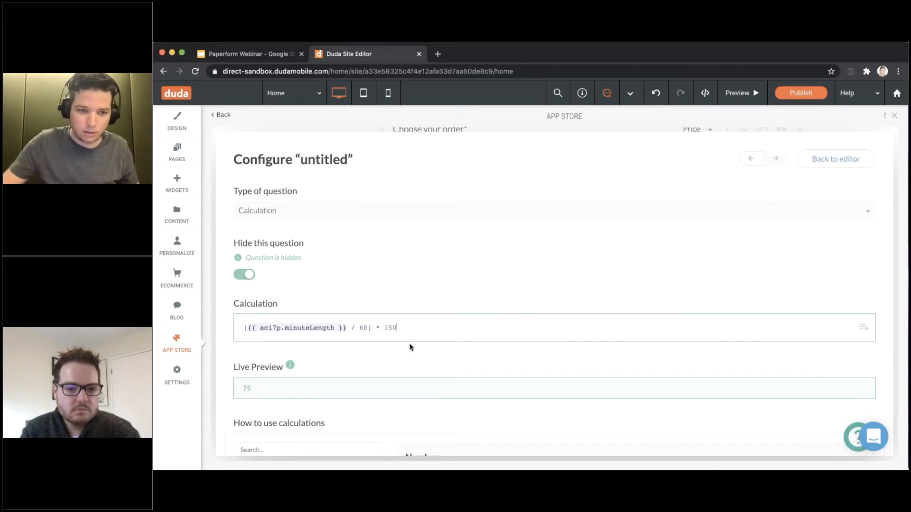
scroll(411, 296, "down", 1)
scroll(431, 300, "up", 1)
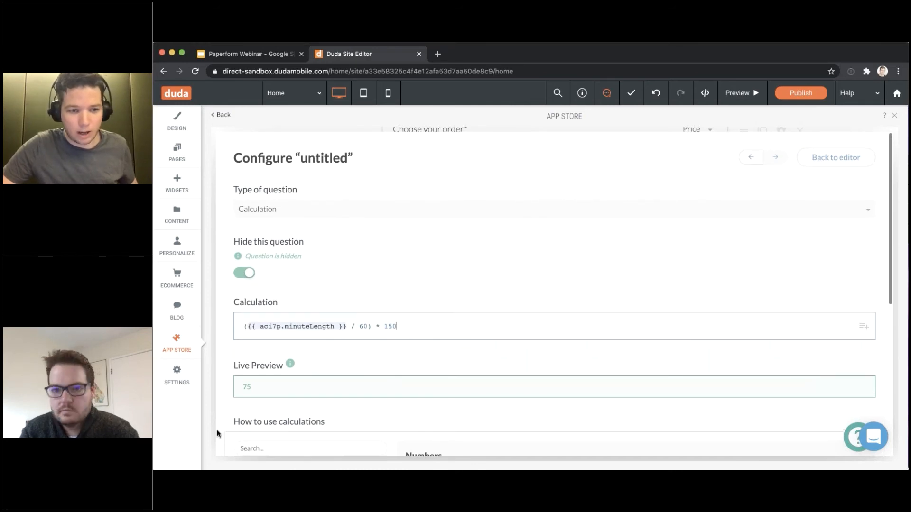
double_click(245, 387)
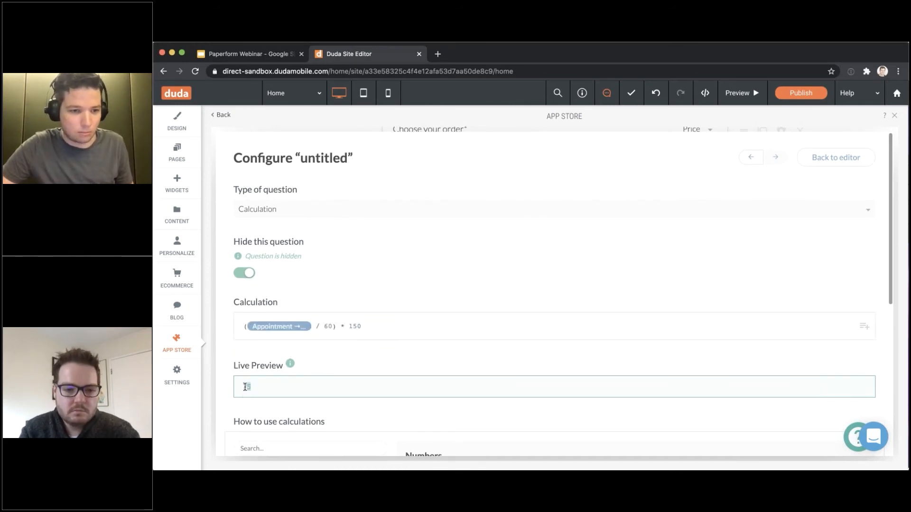
scroll(270, 204, "down", 1)
scroll(332, 227, "up", 1)
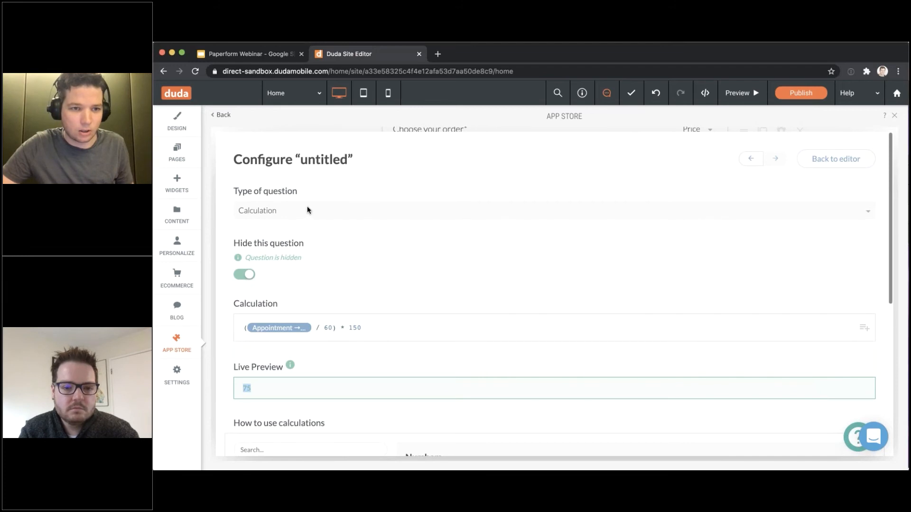
key("Escape")
Title the calculation question 'Hidden price'
left_click(433, 238)
type("P")
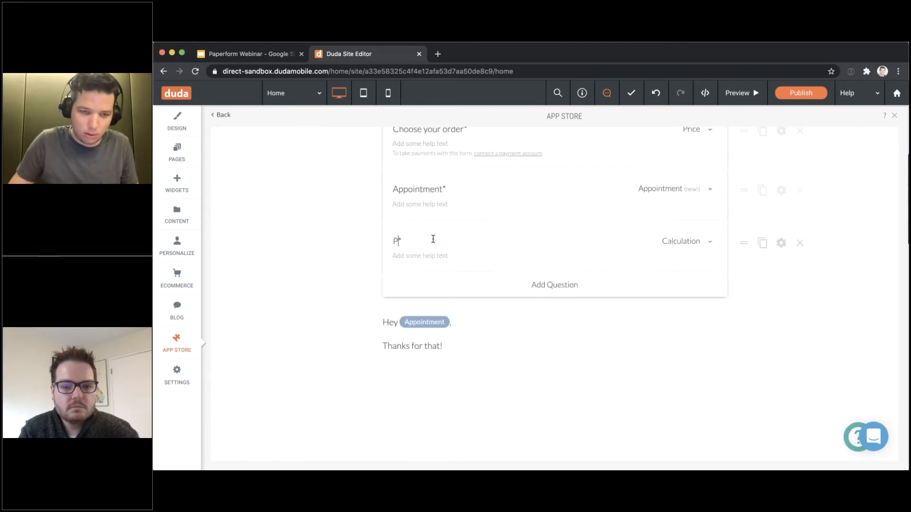
key("BackSpace")
type("Hidden price")
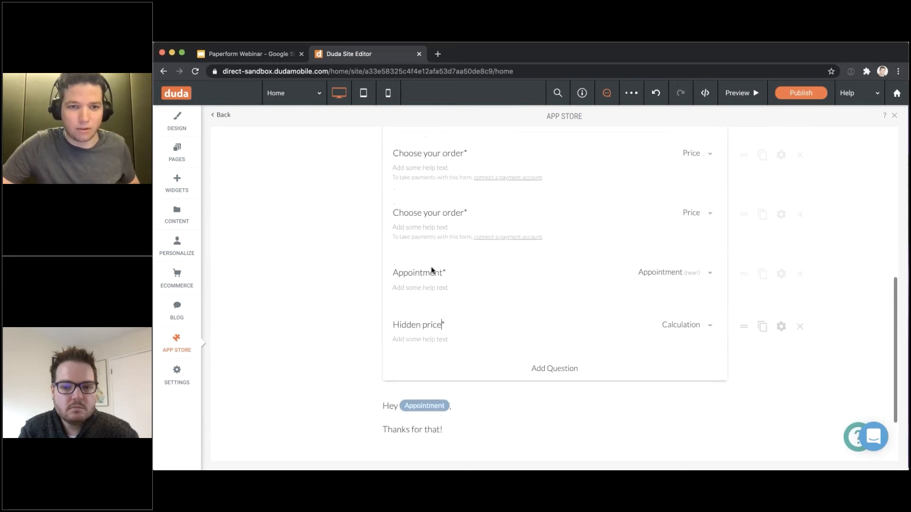
scroll(432, 271, "up", 10)
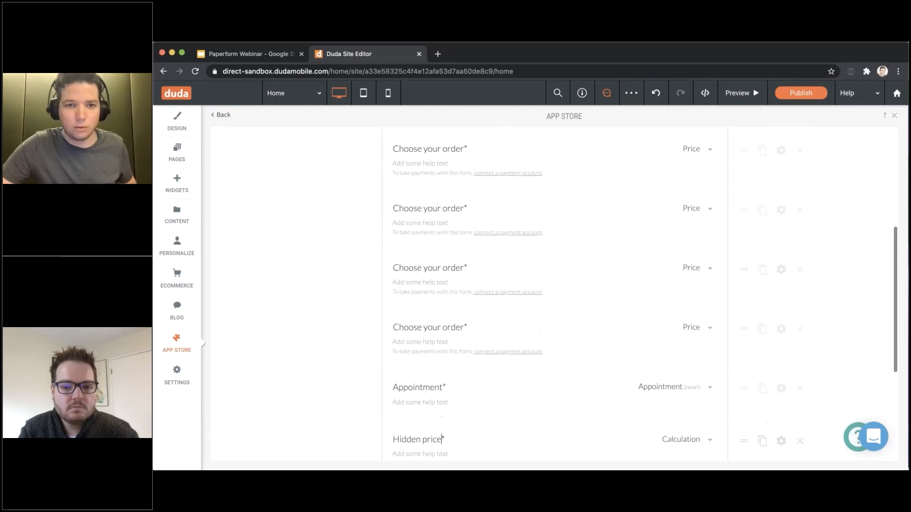
Turn on Custom Pricing Rules in the form's Payments settings
mouse_move(510, 148)
left_click(486, 277)
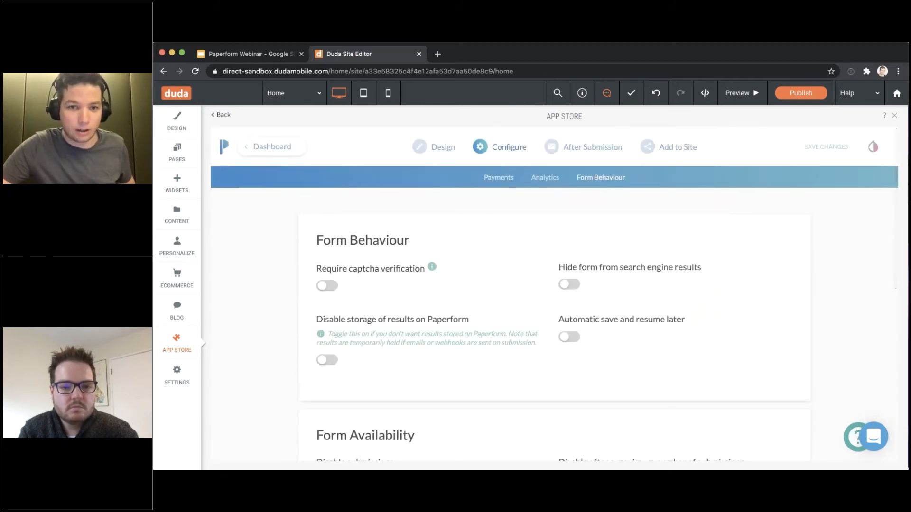
left_click(503, 177)
scroll(491, 192, "down", 10)
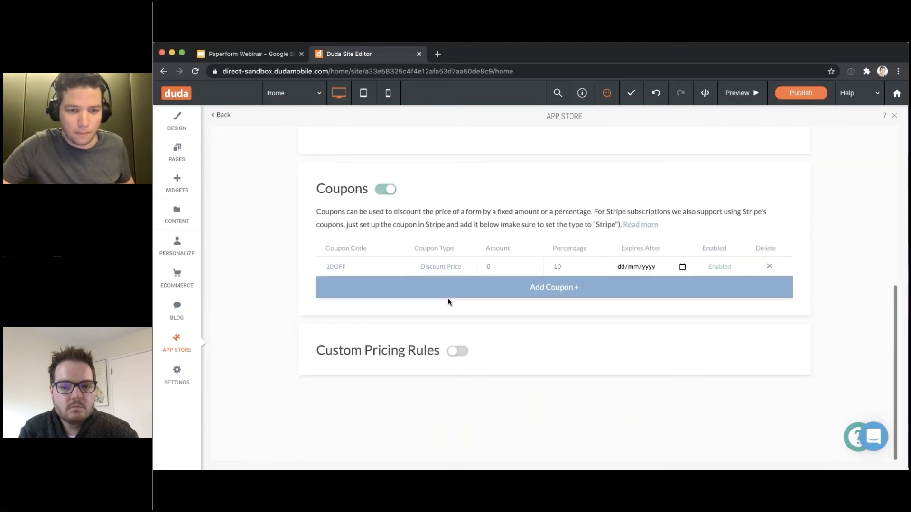
left_click(457, 351)
Add a pricing rule: when Hidden price is answered, price equals that answer
scroll(457, 353, "down", 8)
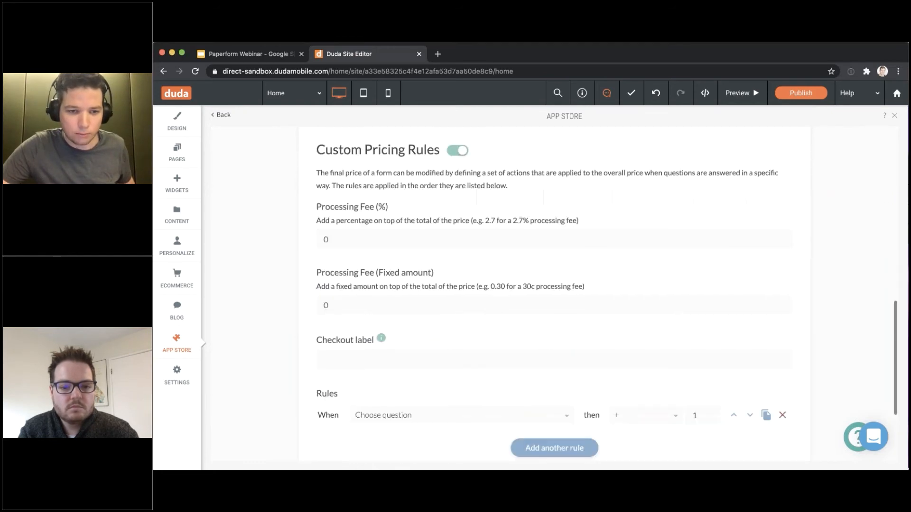
left_click(418, 361)
scroll(445, 407, "down", 2)
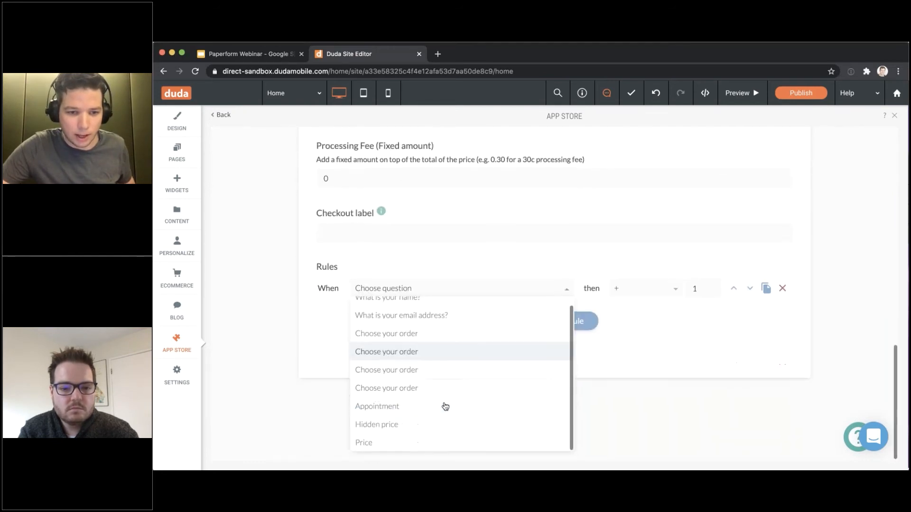
left_click(425, 426)
left_click(465, 281)
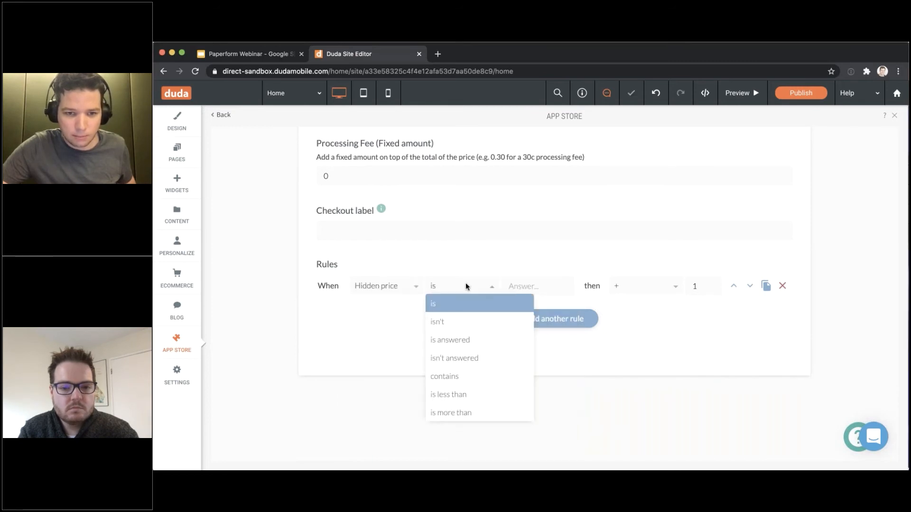
left_click(480, 339)
left_click(631, 292)
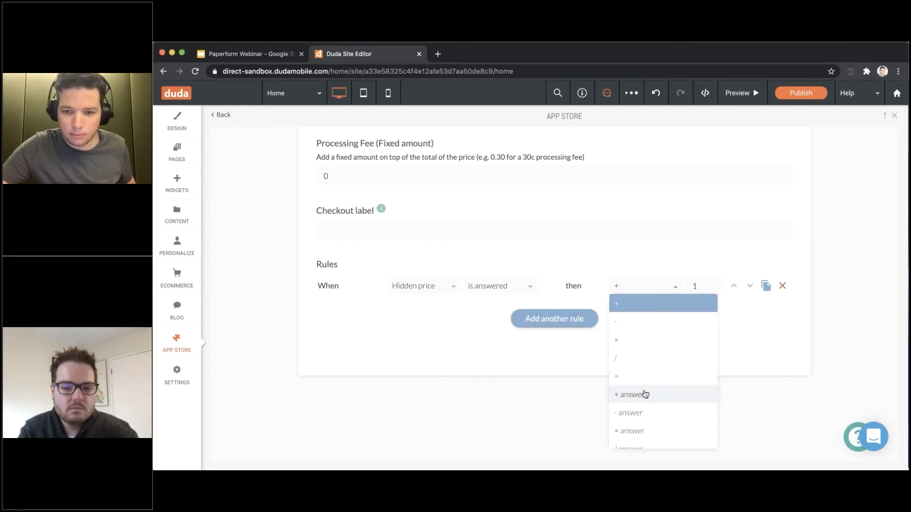
scroll(645, 394, "down", 1)
left_click(636, 439)
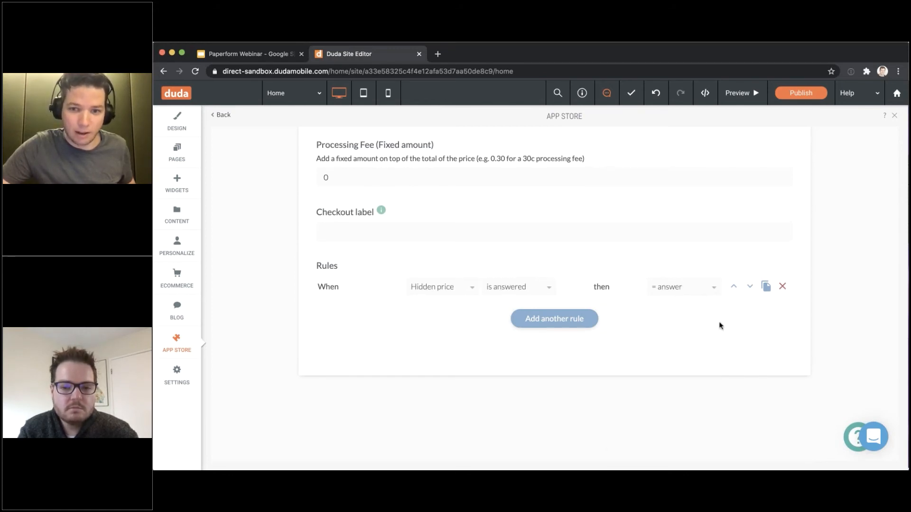
scroll(620, 288, "up", 3)
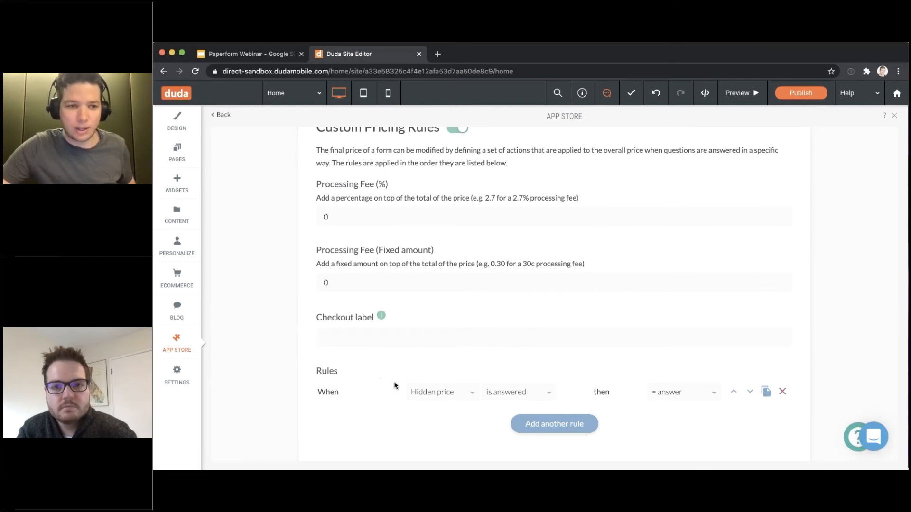
scroll(867, 350, "up", 15)
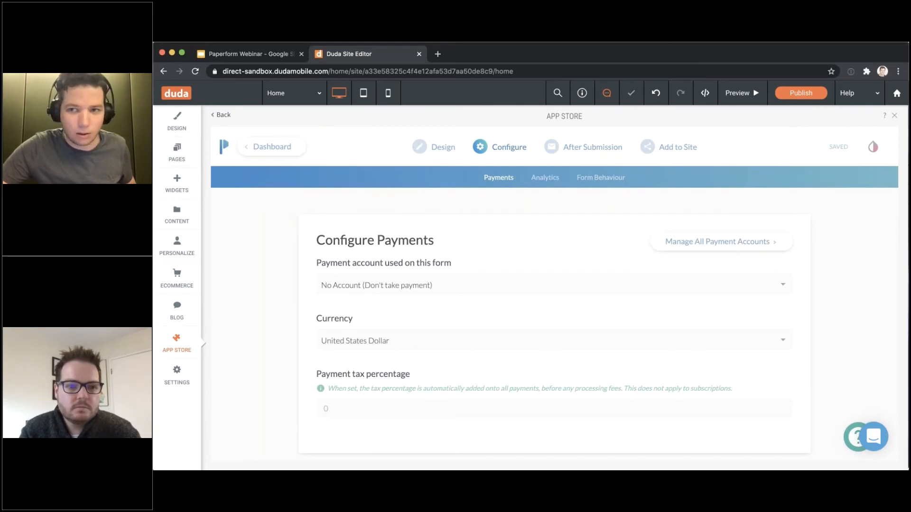
Preview the site and scroll through the embedded form's order fields
left_click(729, 93)
scroll(530, 284, "down", 10)
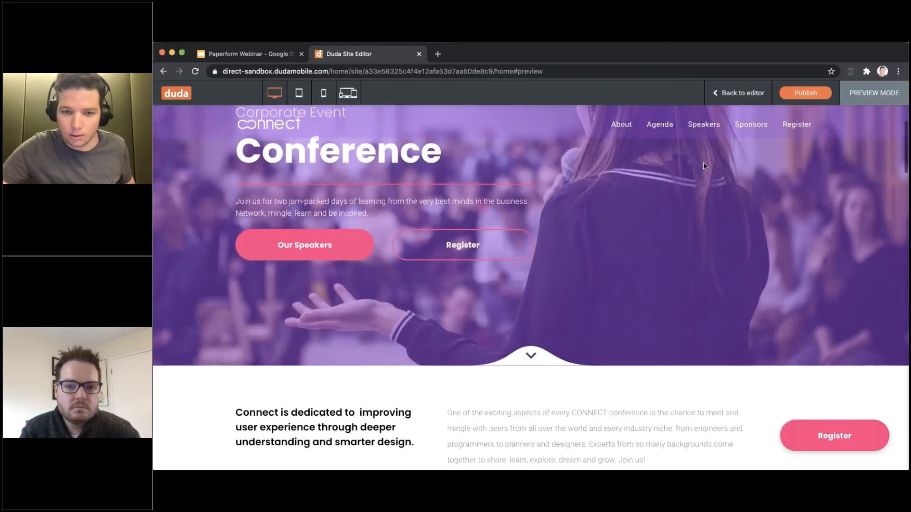
scroll(710, 177, "down", 15)
scroll(710, 177, "up", 6)
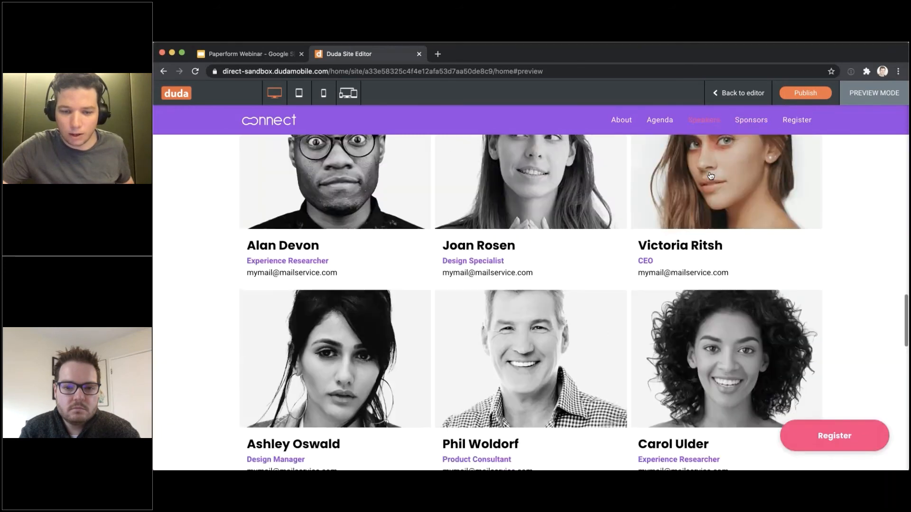
scroll(710, 177, "down", 3)
scroll(709, 177, "up", 5)
scroll(709, 177, "down", 8)
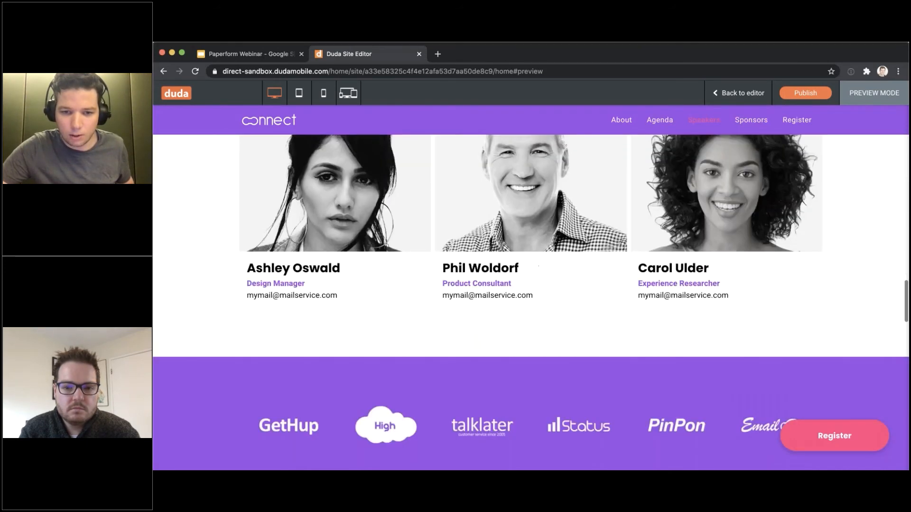
scroll(710, 177, "down", 10)
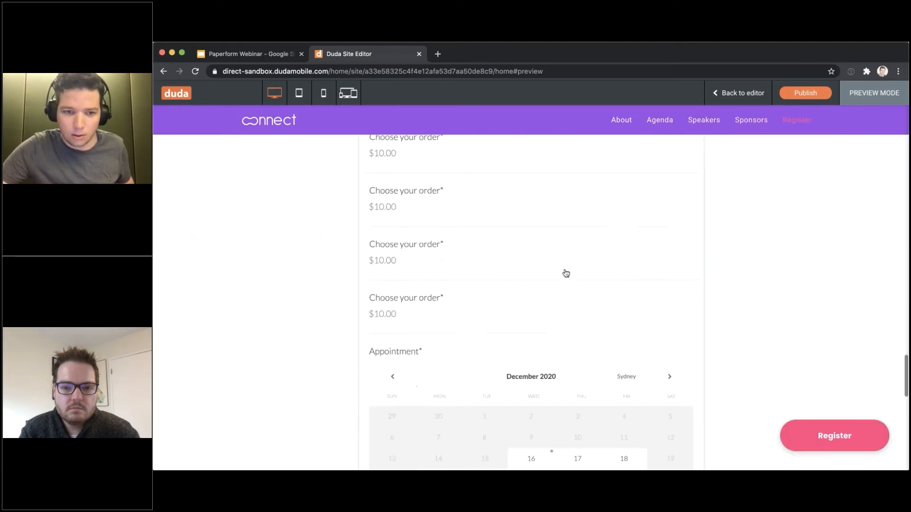
scroll(376, 196, "up", 5)
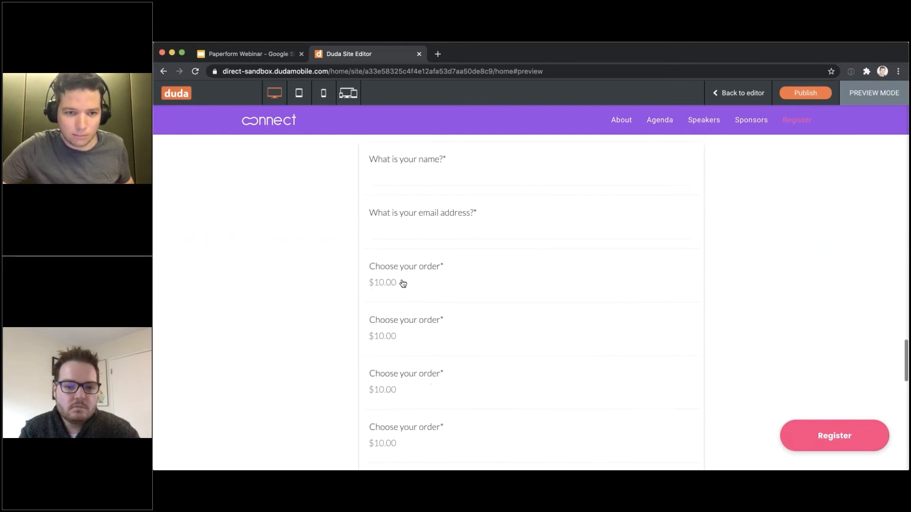
scroll(400, 283, "down", 3)
scroll(394, 193, "down", 2)
scroll(396, 194, "up", 2)
scroll(397, 194, "down", 3)
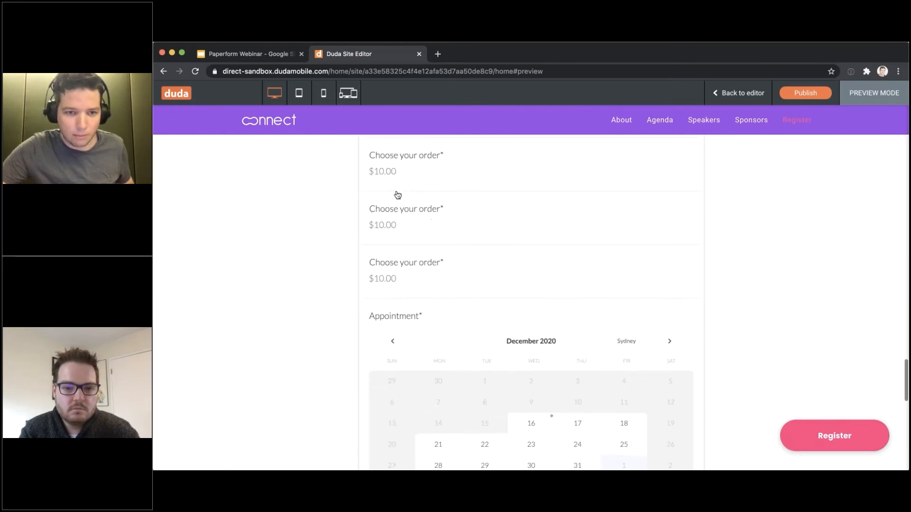
scroll(408, 199, "down", 3)
scroll(472, 244, "up", 1)
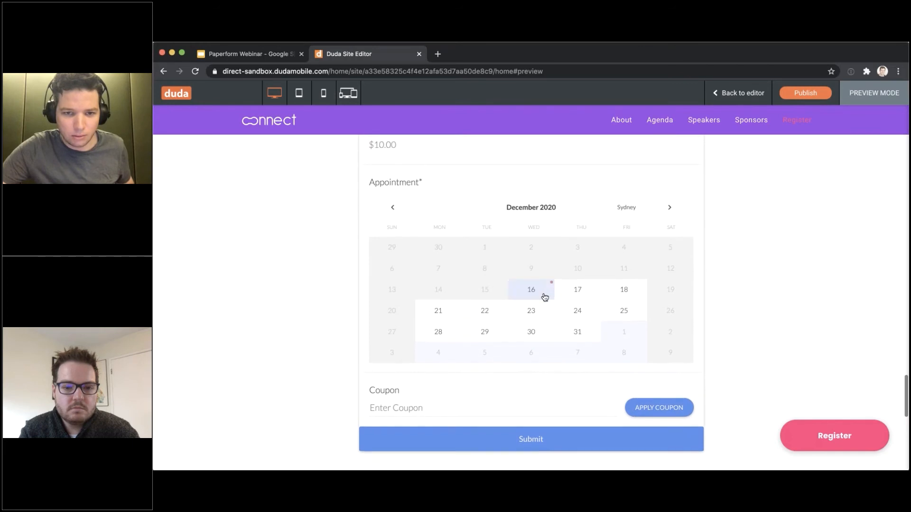
Book a 23 December appointment from 10:00 to 10:45 am, then review the coupon field and the $112.50 Submit total
left_click(546, 311)
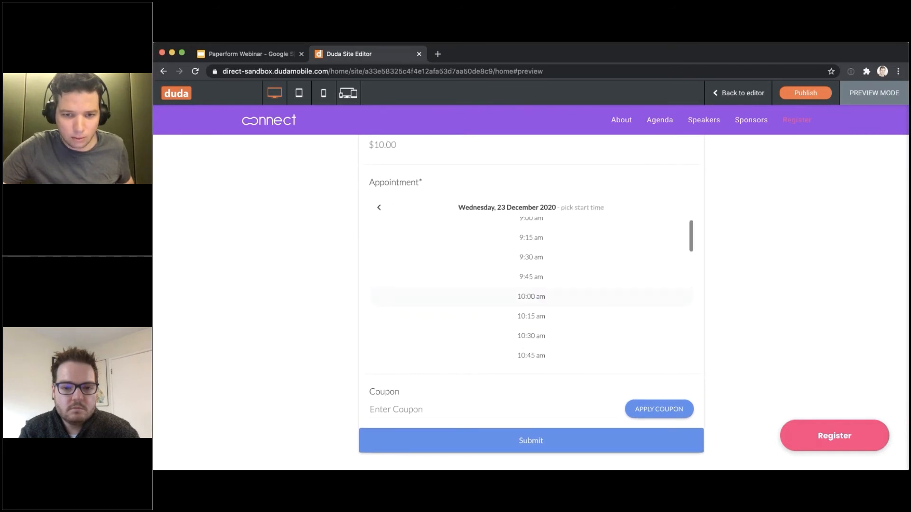
left_click(531, 295)
left_click(545, 352)
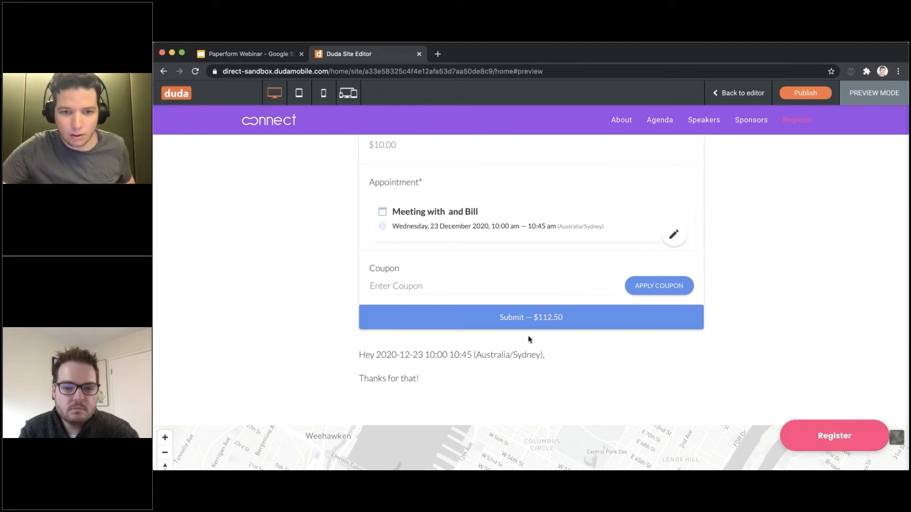
scroll(529, 334, "up", 5)
scroll(529, 334, "down", 4)
scroll(531, 338, "down", 2)
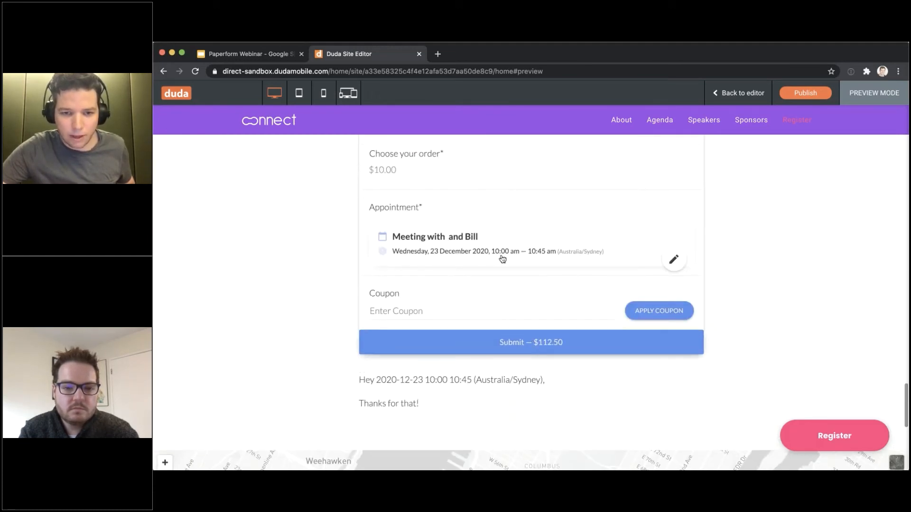
scroll(561, 283, "down", 3)
scroll(565, 227, "down", 2)
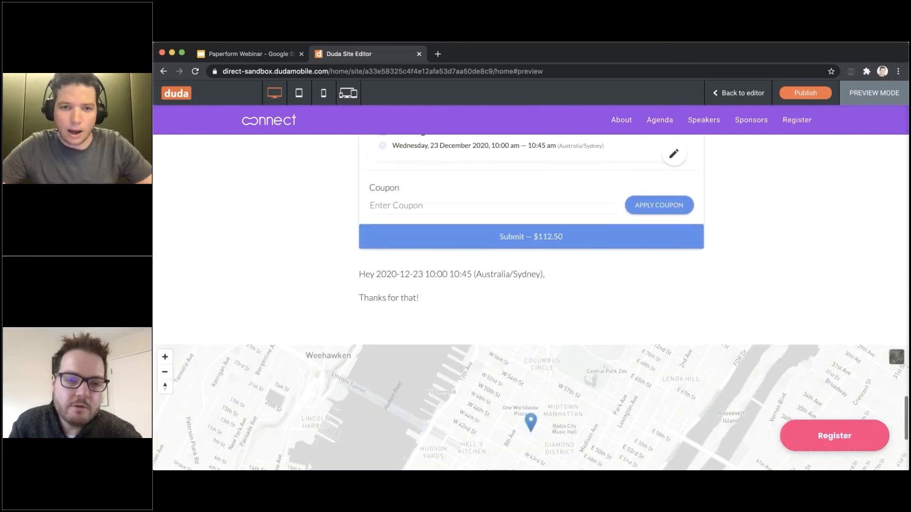
scroll(567, 171, "up", 2)
scroll(567, 170, "down", 1)
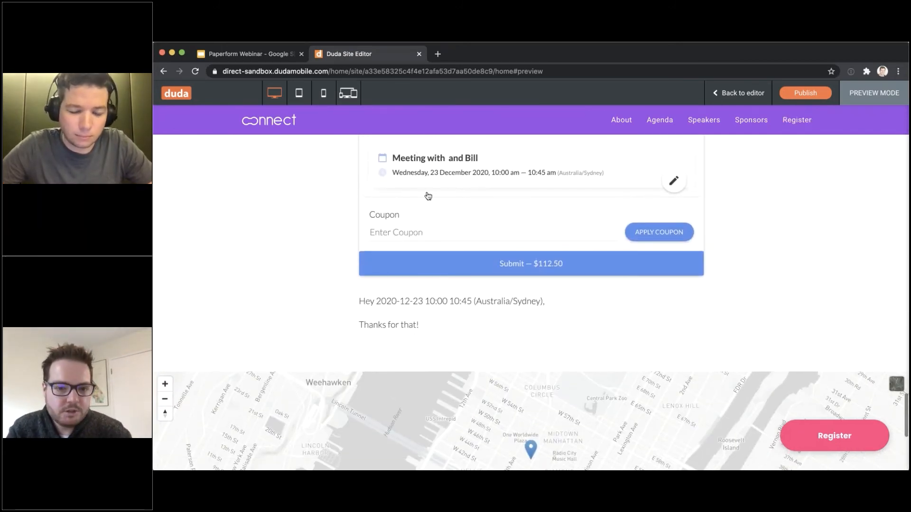
scroll(428, 196, "up", 1)
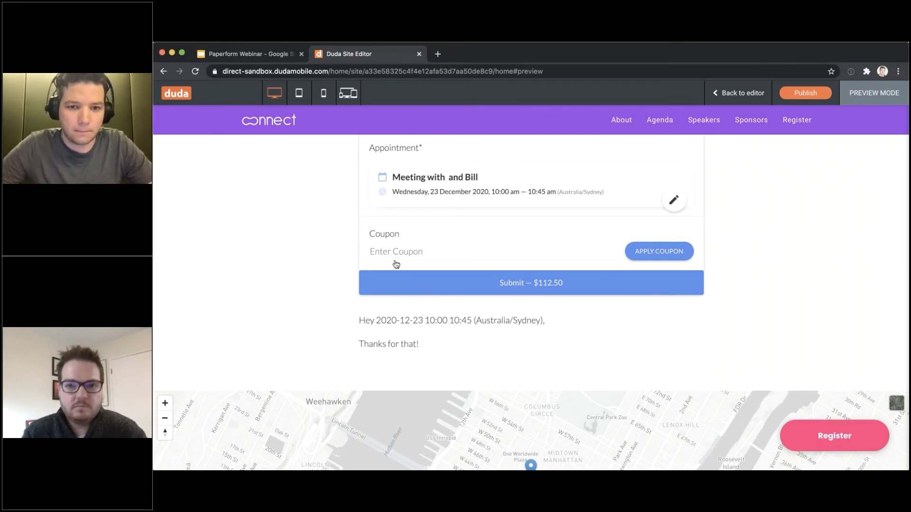
scroll(392, 259, "up", 2)
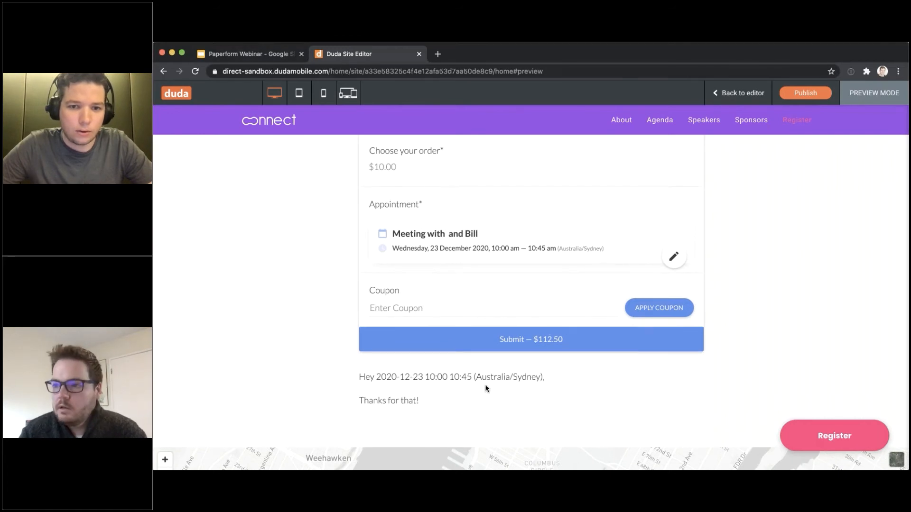
scroll(486, 386, "up", 3)
scroll(421, 218, "up", 1)
scroll(425, 217, "down", 2)
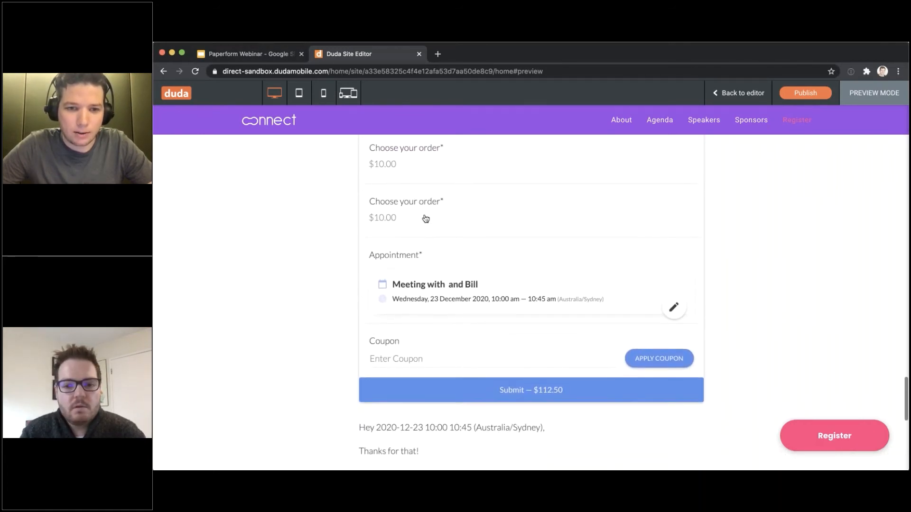
scroll(450, 237, "up", 2)
scroll(370, 236, "up", 2)
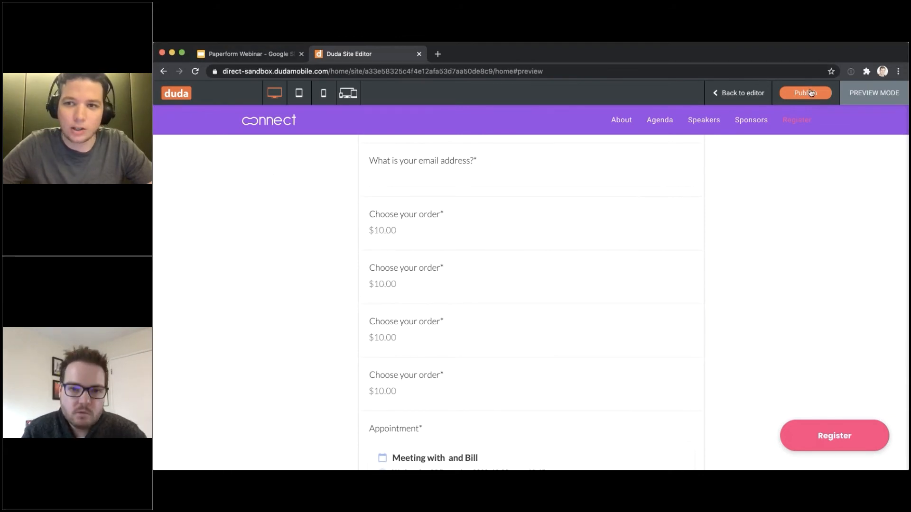
scroll(341, 294, "down", 2)
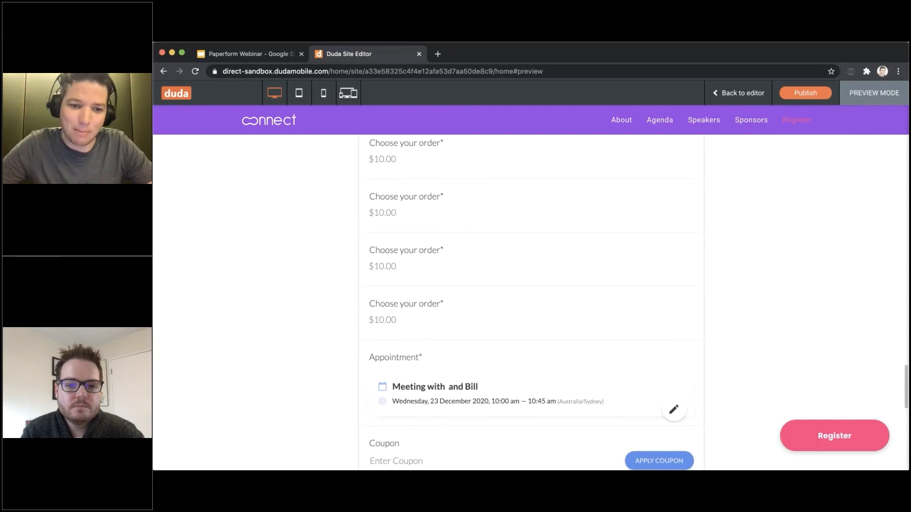
scroll(447, 353, "down", 3)
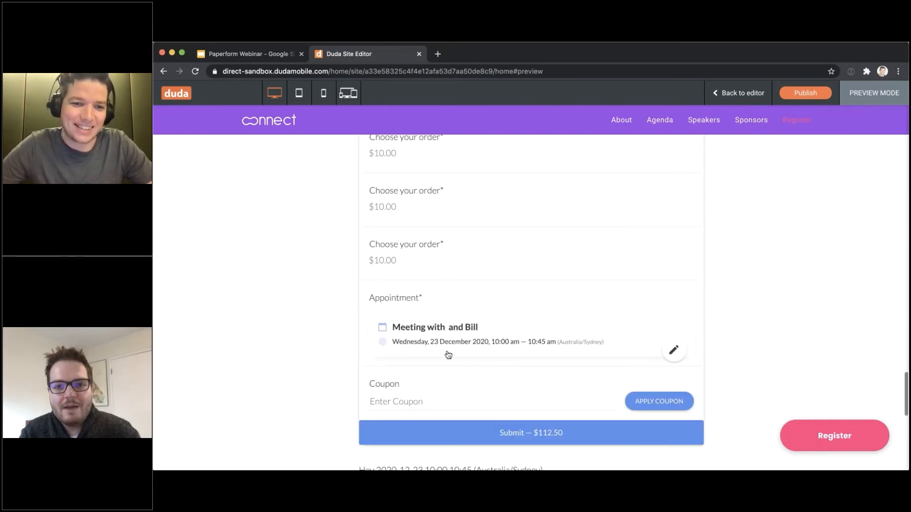
scroll(445, 351, "up", 2)
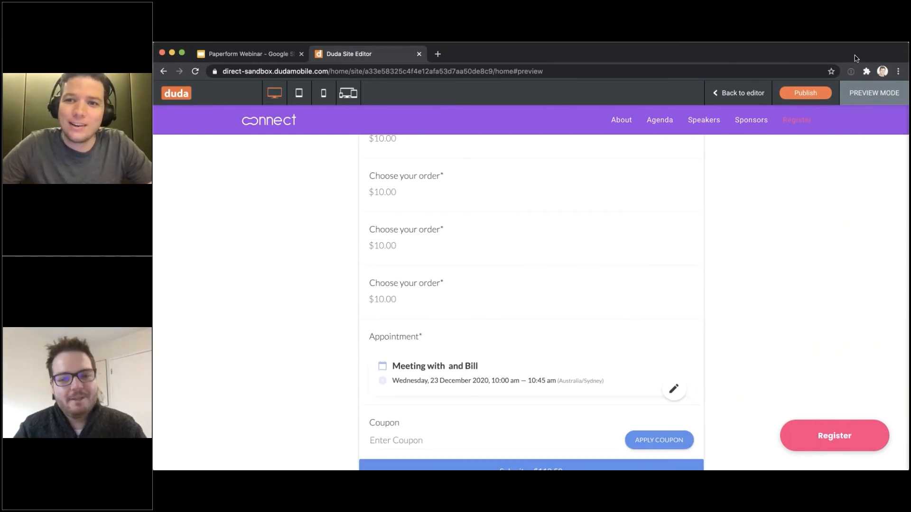
Return to the editor and open the first Untitled form from App Store's My Forms
left_click(743, 93)
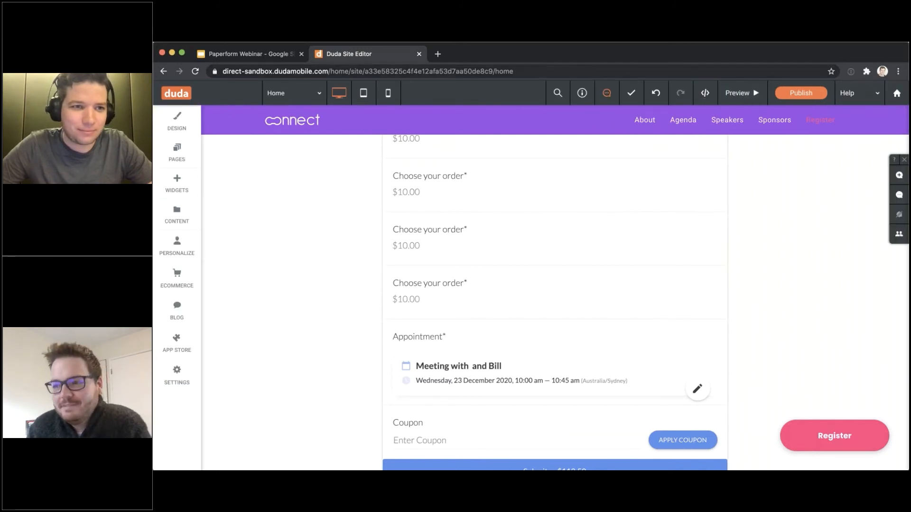
left_click(177, 344)
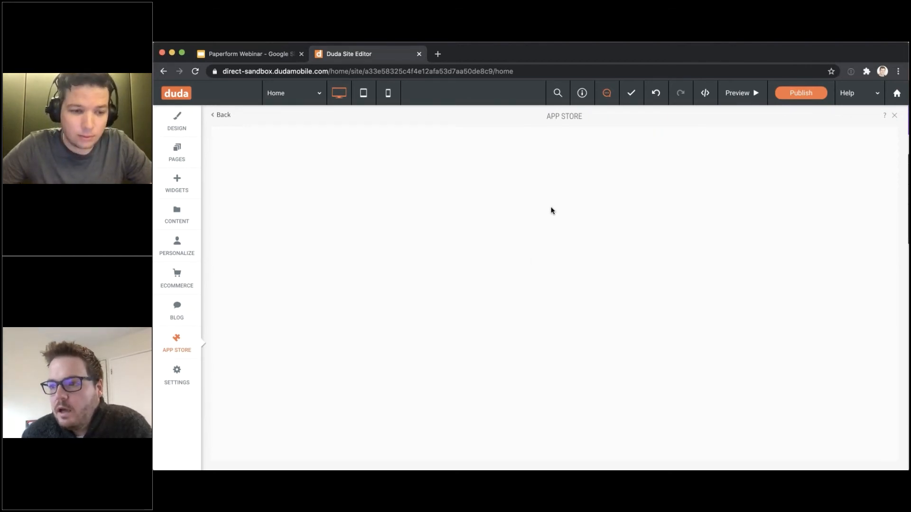
scroll(711, 309, "down", 1)
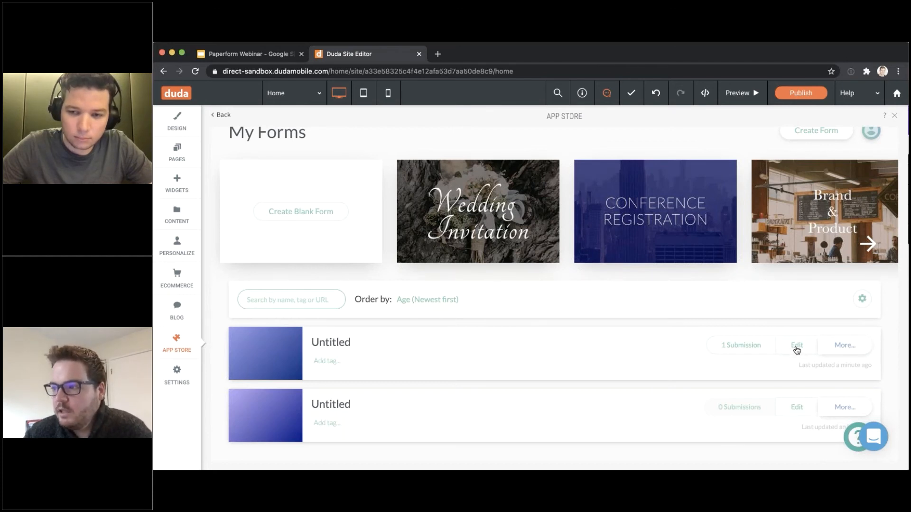
left_click(797, 345)
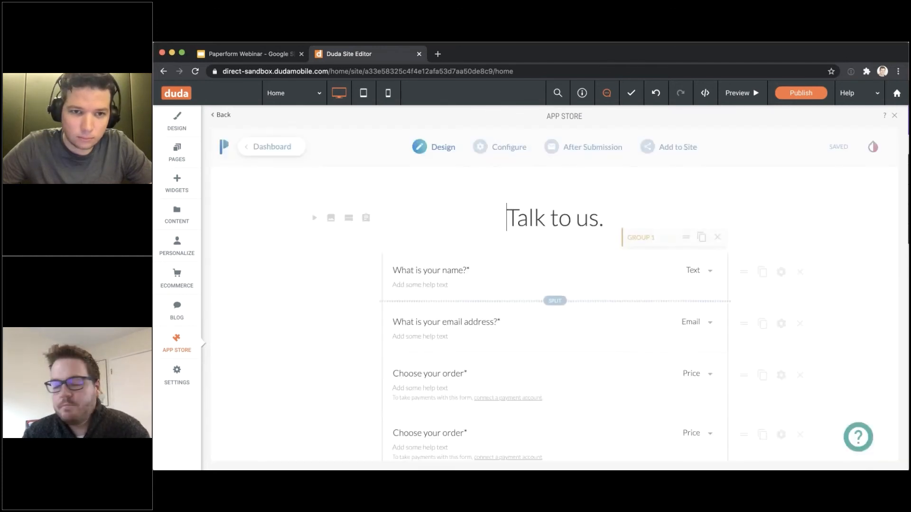
Edit the form's 'We got your submission!' after-submission email
mouse_move(509, 149)
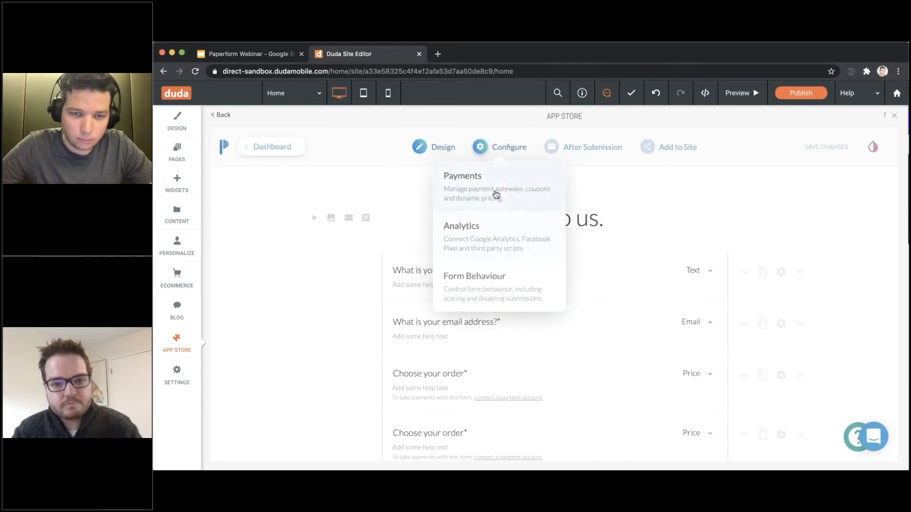
mouse_move(553, 161)
left_click(553, 181)
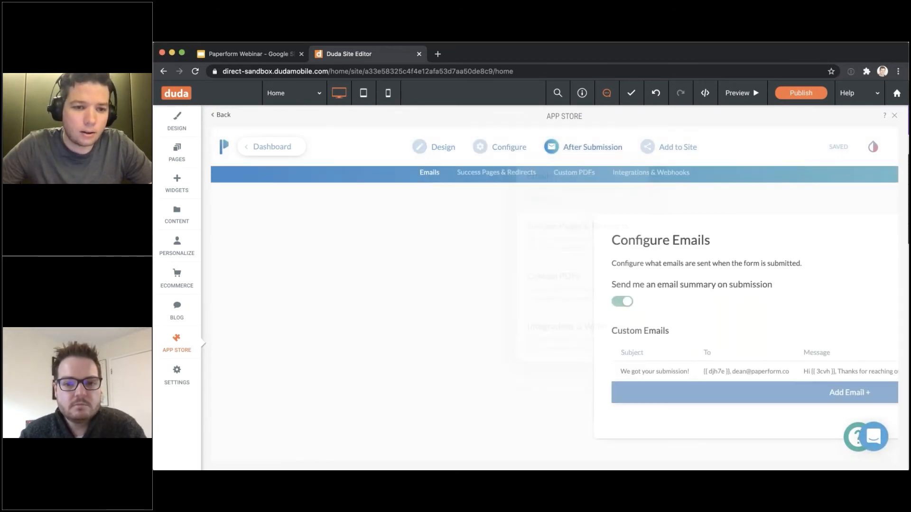
left_click(773, 370)
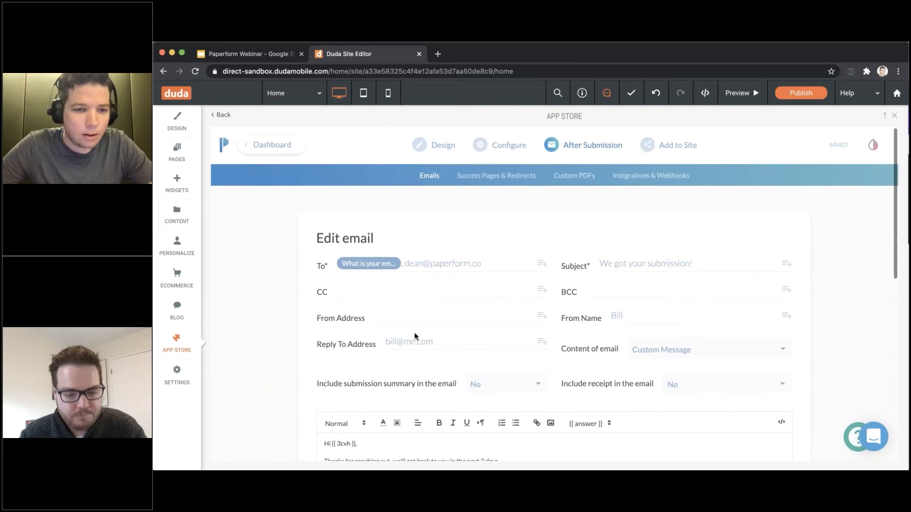
left_click(425, 314)
left_click(541, 314)
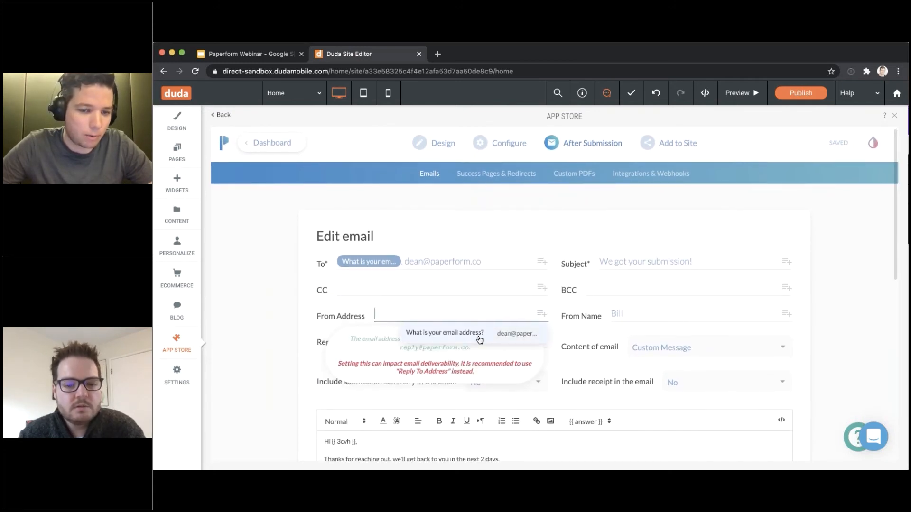
left_click(461, 334)
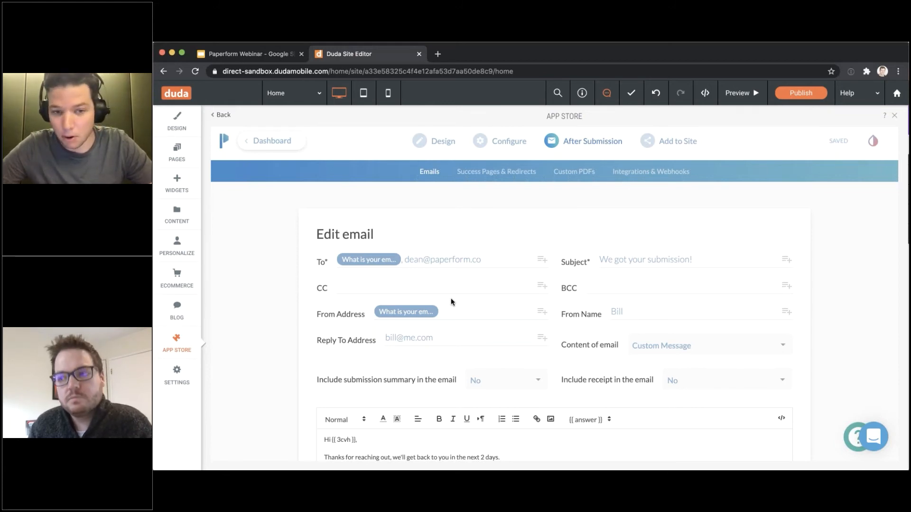
left_click(443, 311)
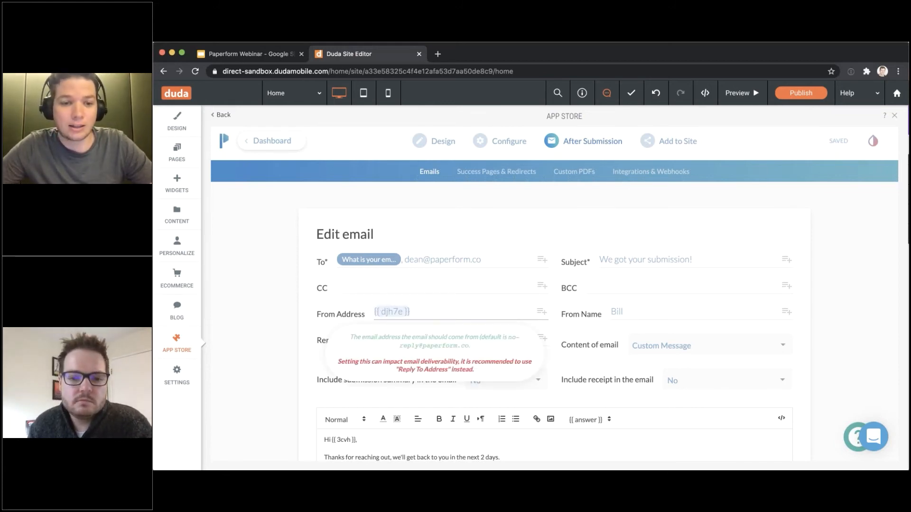
left_click(271, 301)
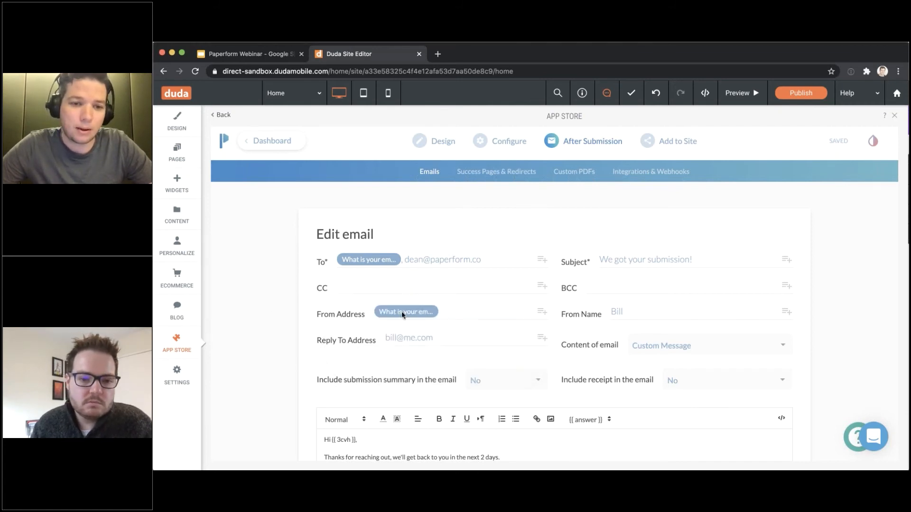
left_click(467, 312)
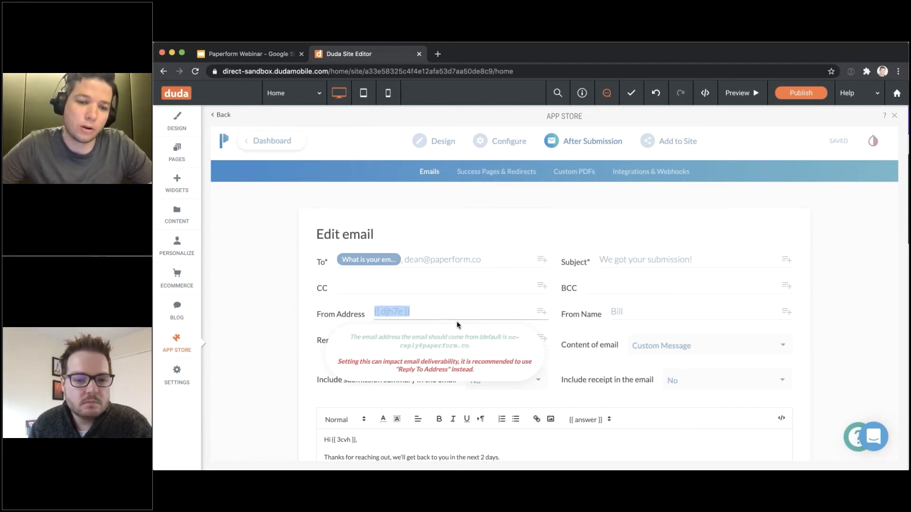
key("BackSpace")
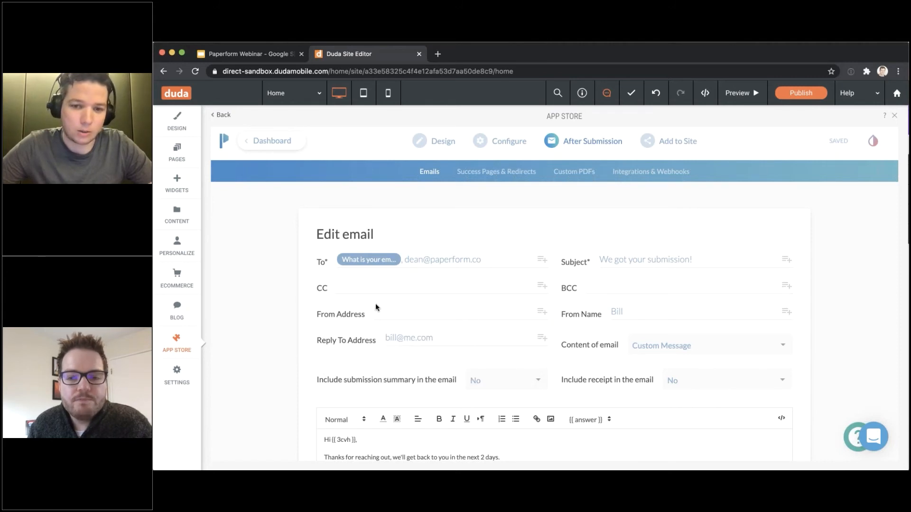
left_click(640, 311)
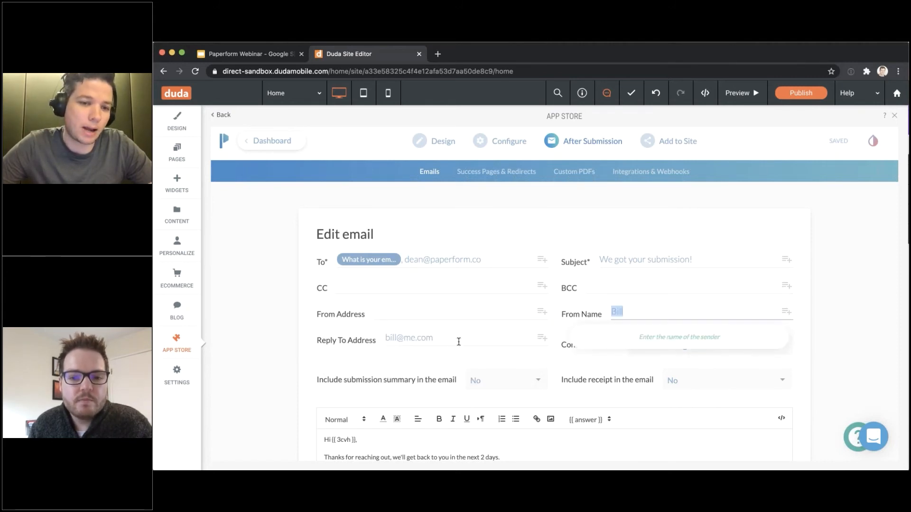
left_click(457, 339)
left_click(243, 330)
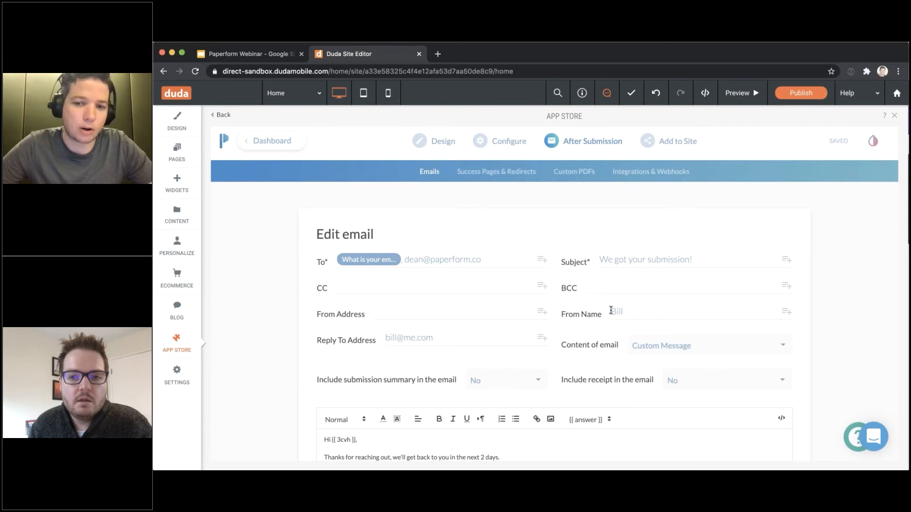
double_click(625, 310)
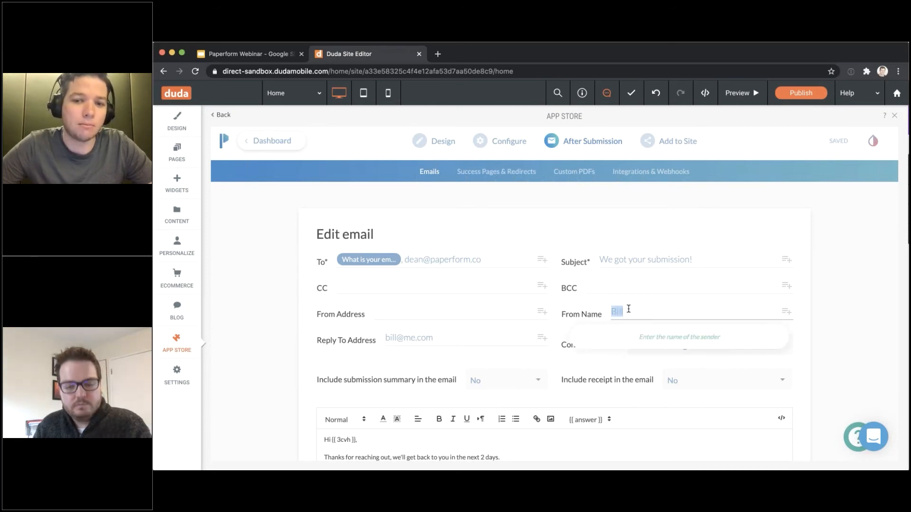
left_click(432, 337)
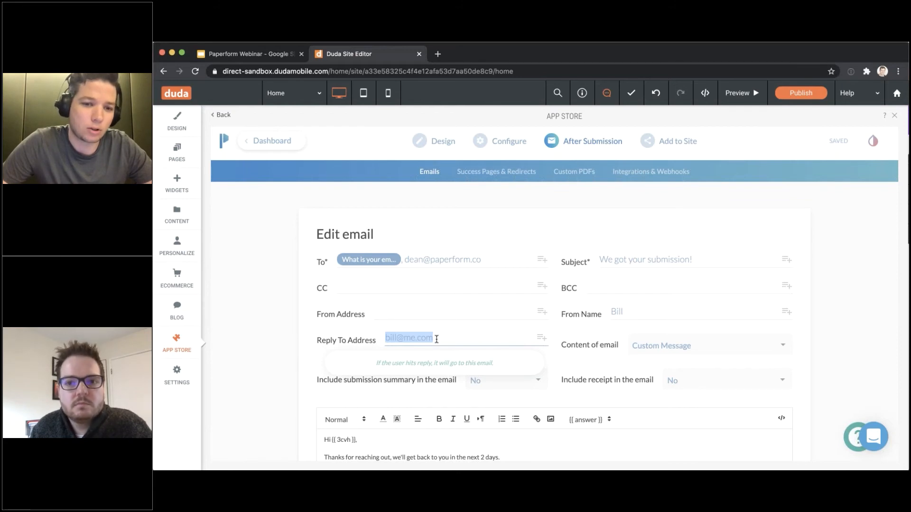
left_click(436, 339)
left_click(381, 315)
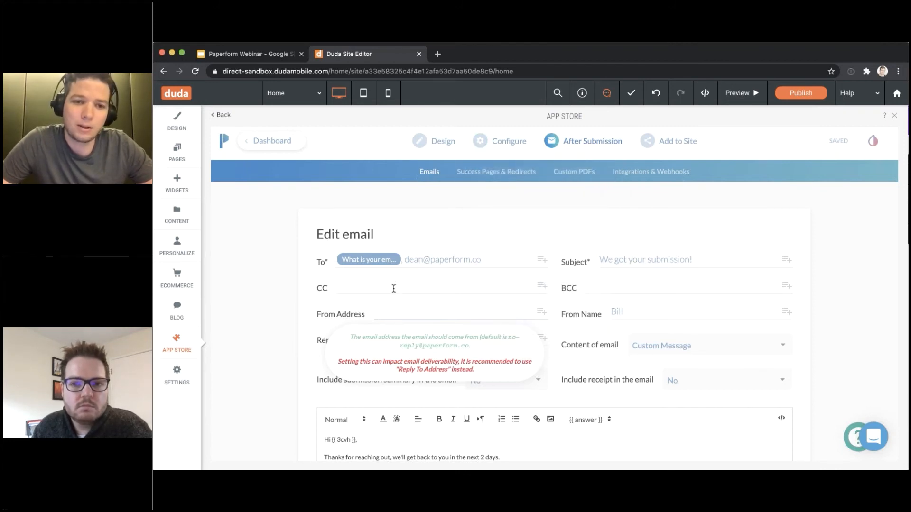
left_click(447, 262)
left_click(305, 322)
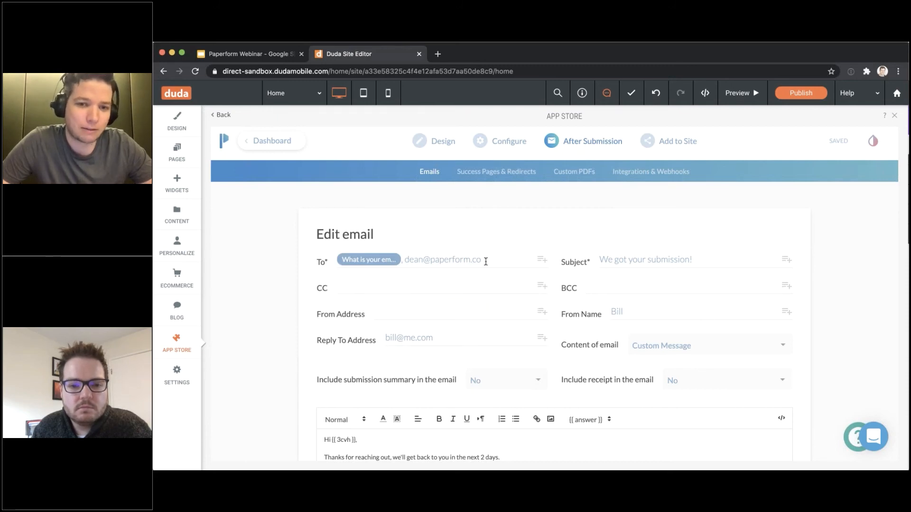
left_click(384, 310)
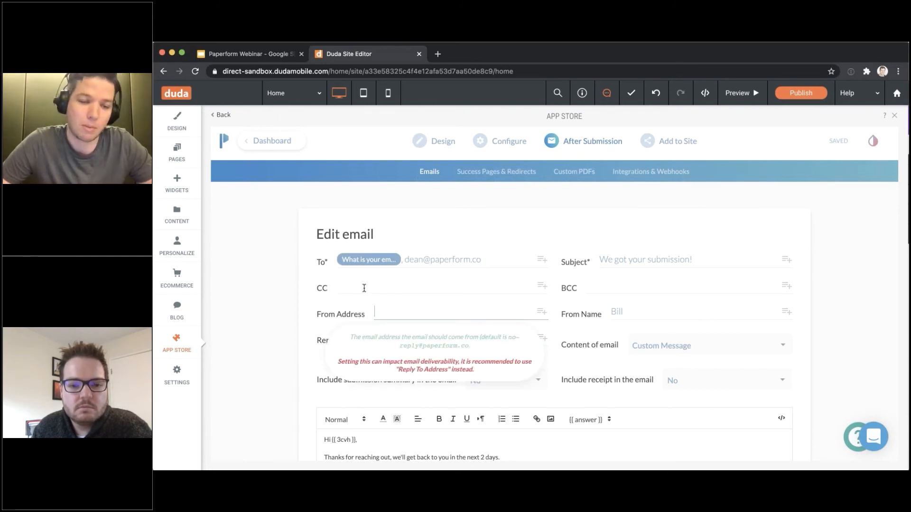
left_click(364, 288)
left_click(485, 261)
left_click(756, 261)
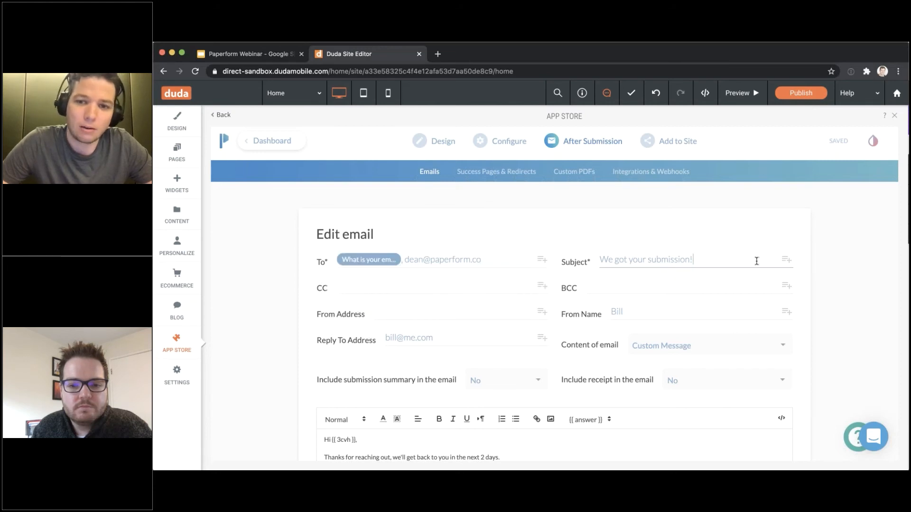
left_click(829, 268)
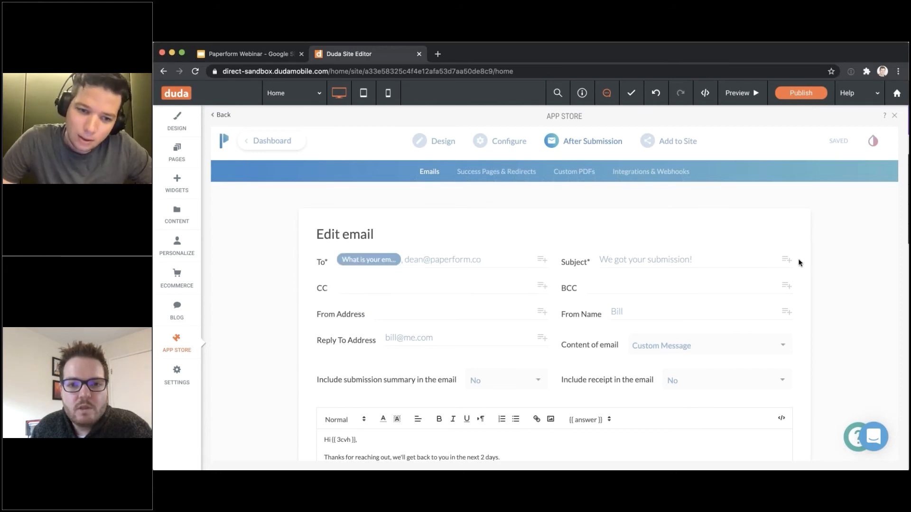
Review the custom email settings, including the reply-to address, then go to Integrations & Webhooks
scroll(357, 148, "down", 1)
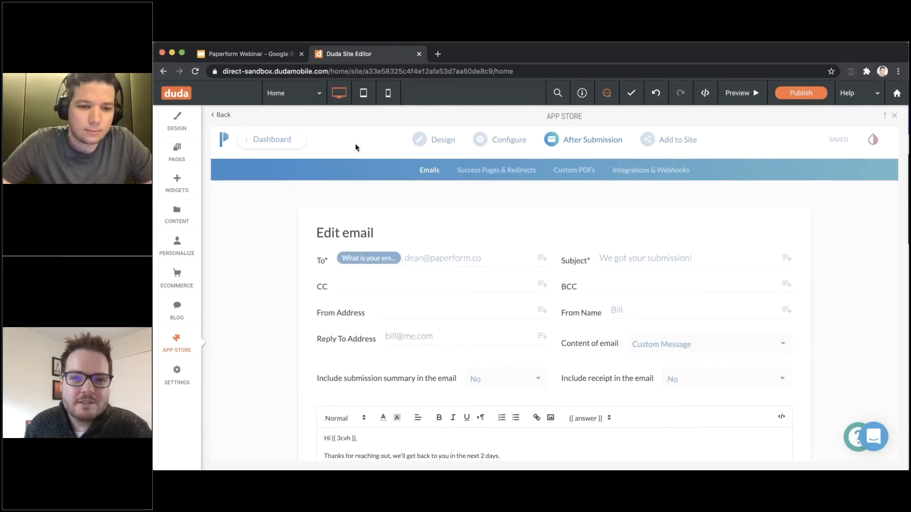
scroll(393, 213, "down", 3)
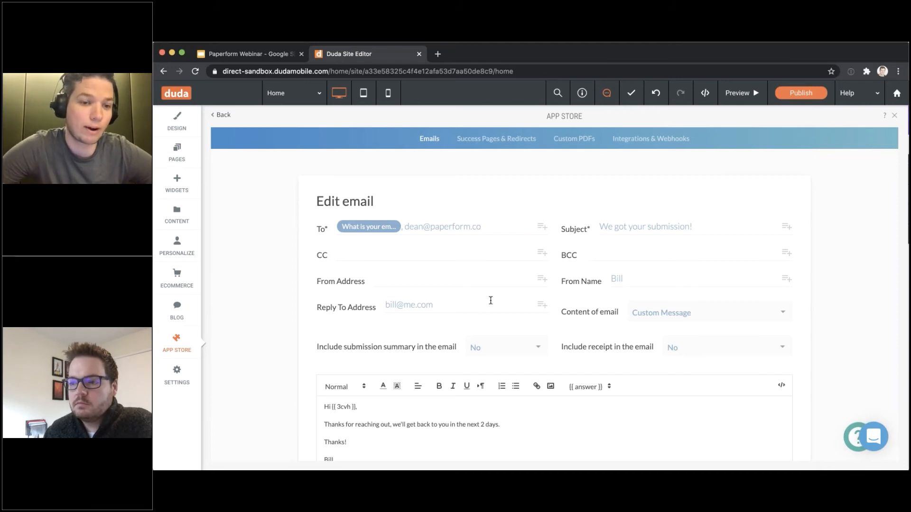
left_click_drag(490, 303, 324, 304)
left_click(325, 304)
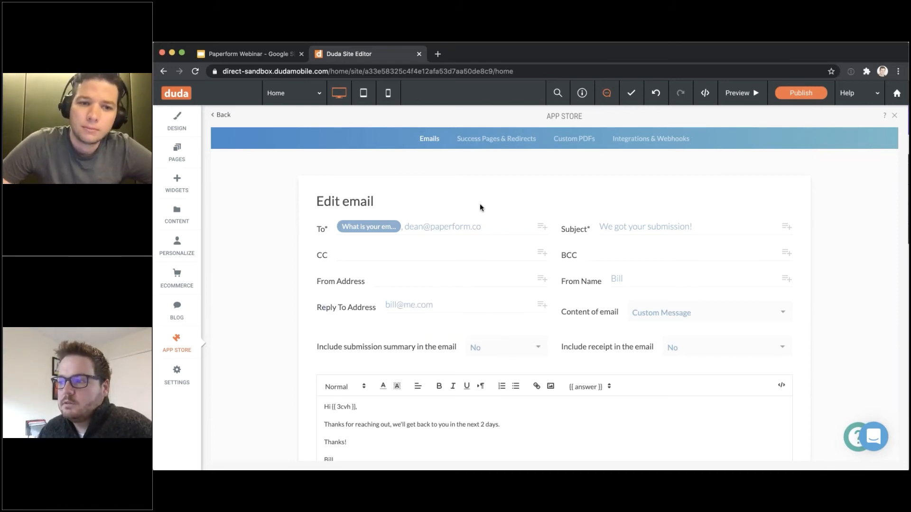
scroll(479, 205, "down", 1)
scroll(480, 208, "down", 5)
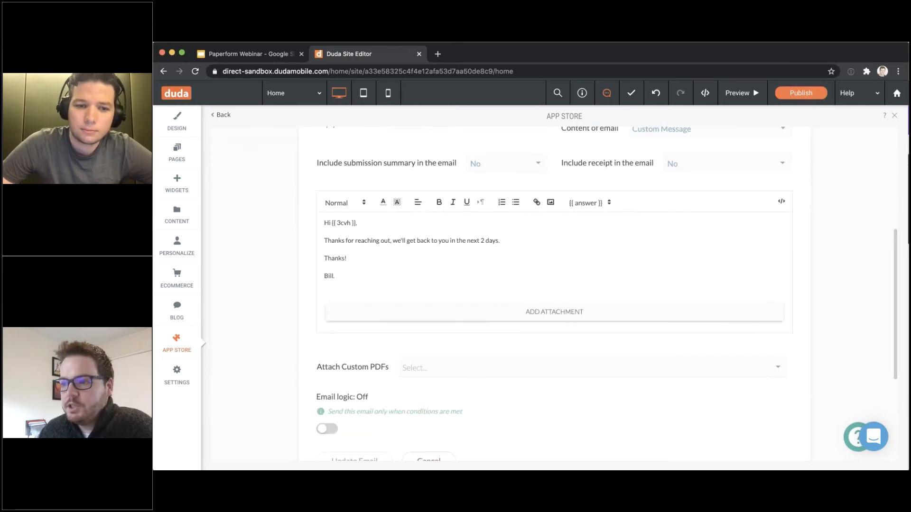
scroll(479, 208, "up", 5)
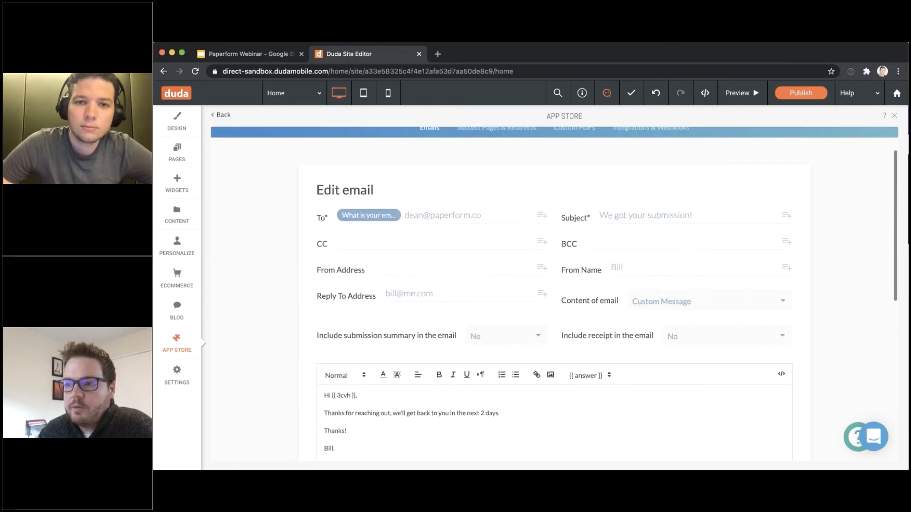
scroll(554, 285, "up", 2)
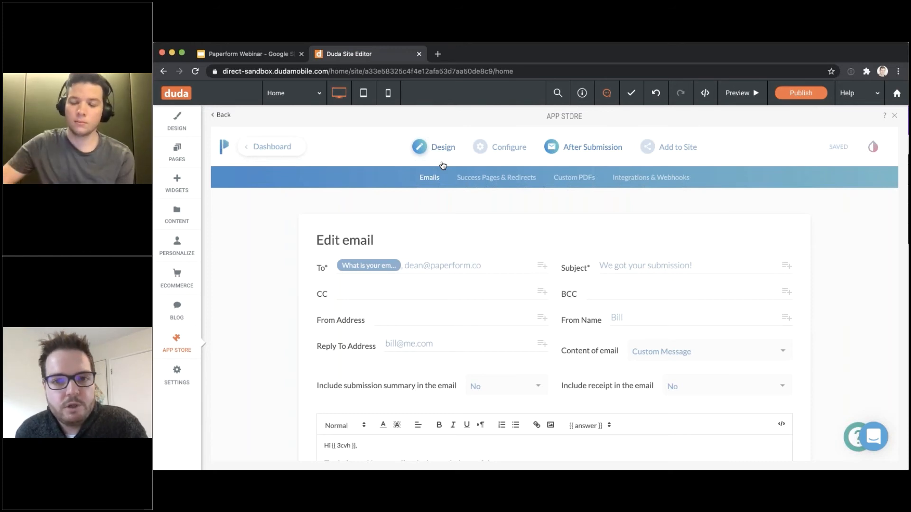
left_click(676, 178)
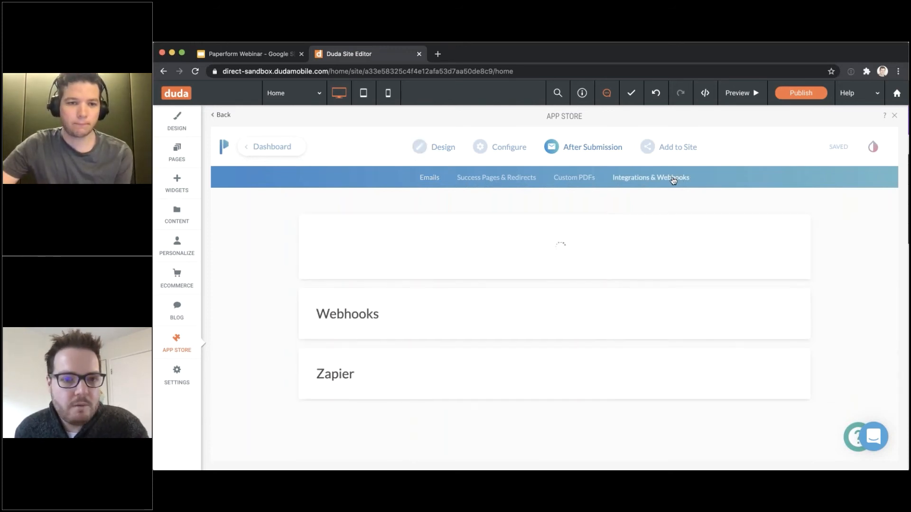
Expand the Webhooks section in Direct Integrations, which lists no webhooks yet, and highlight its heading
scroll(666, 183, "down", 2)
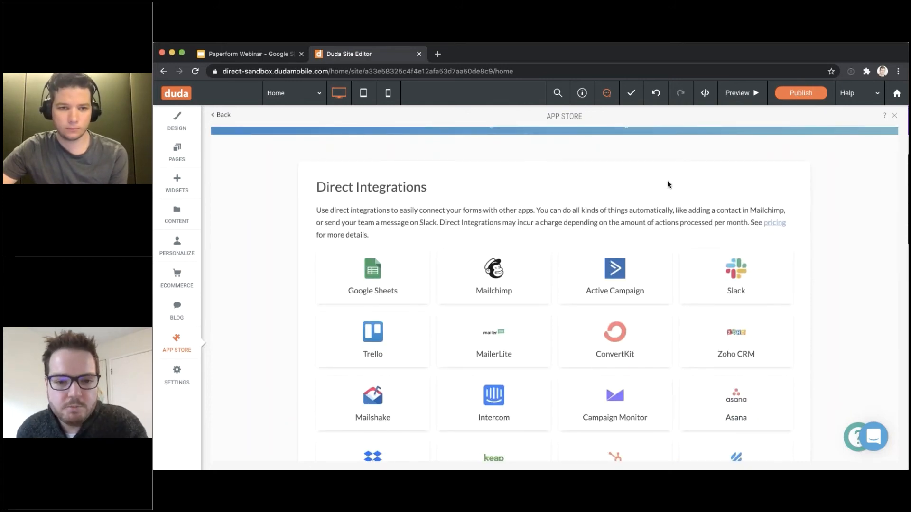
scroll(668, 184, "down", 7)
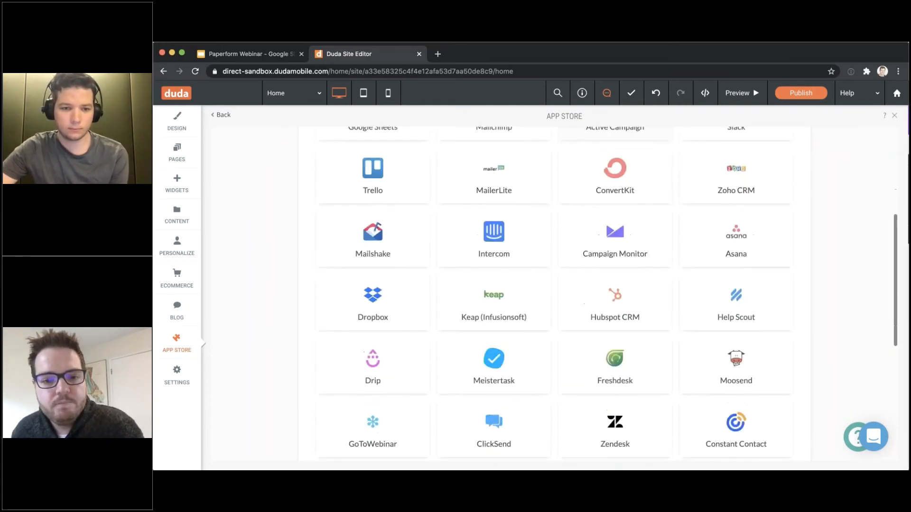
left_click(418, 343)
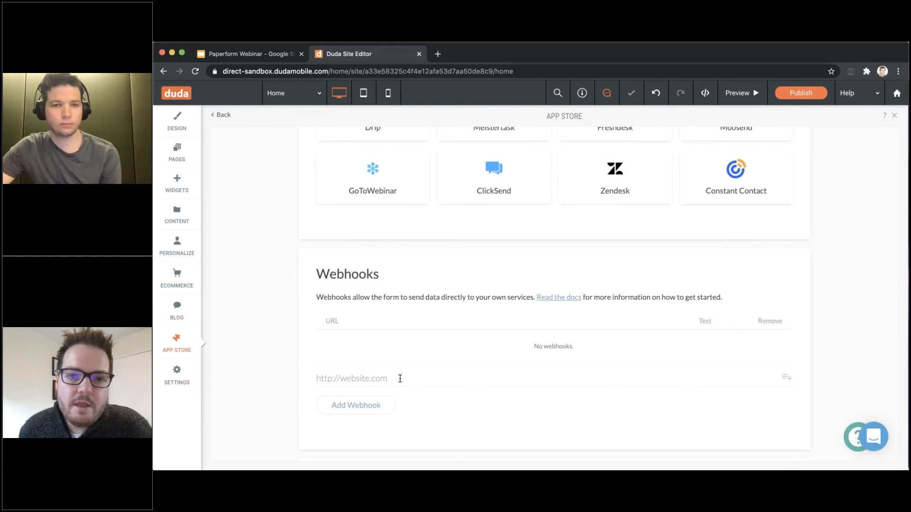
scroll(399, 379, "up", 2)
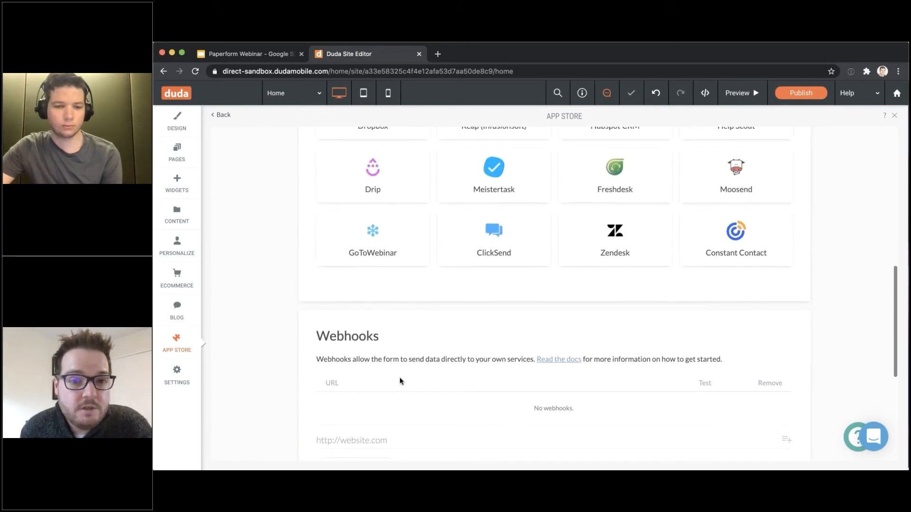
scroll(399, 378, "down", 2)
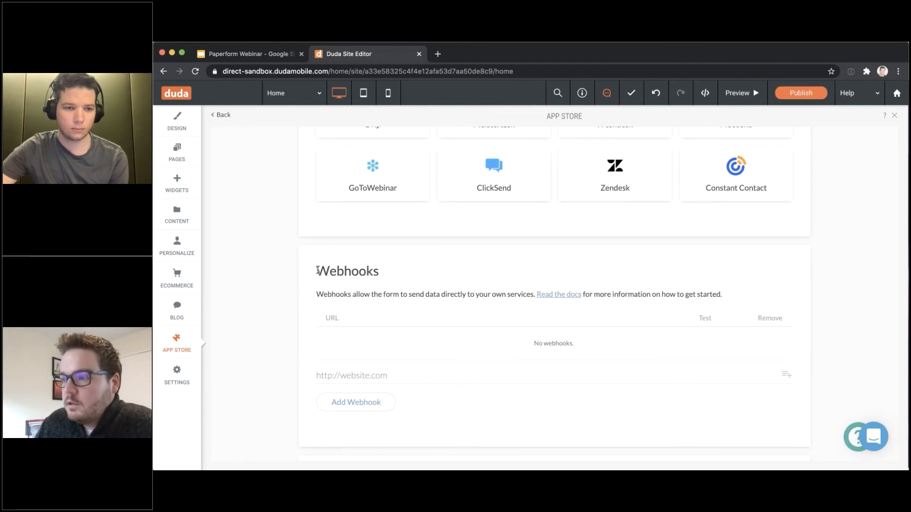
left_click_drag(317, 270, 385, 272)
left_click(385, 272)
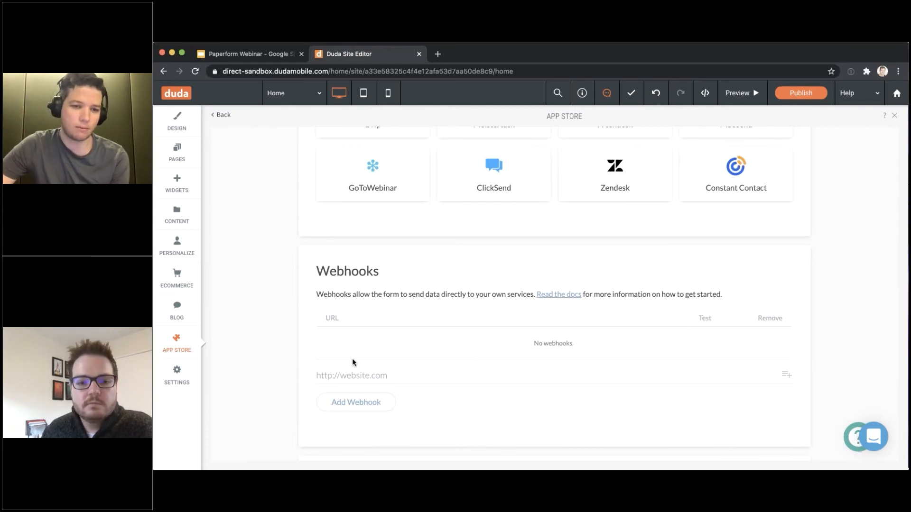
left_click(352, 374)
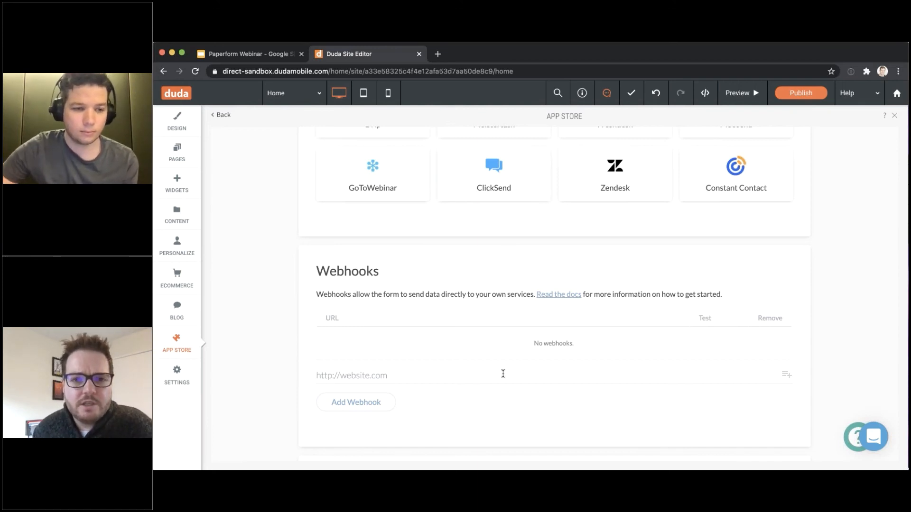
scroll(496, 381, "up", 1)
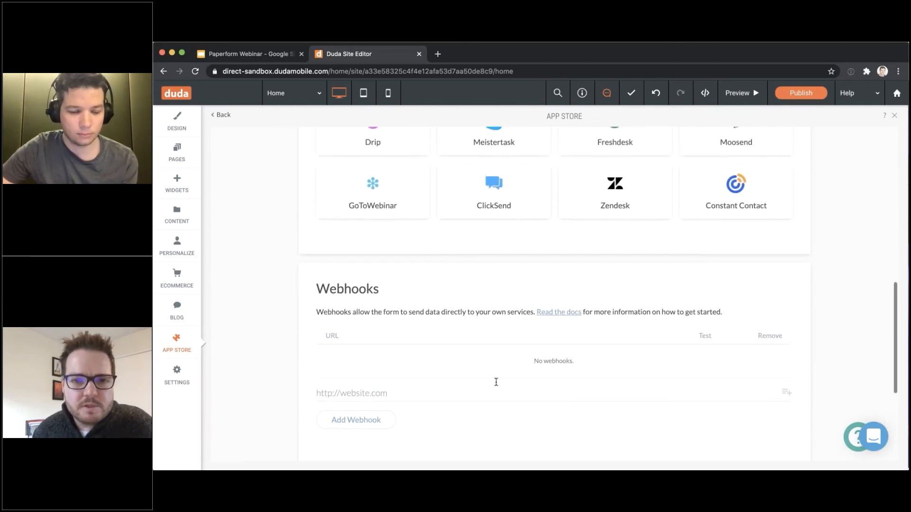
scroll(496, 382, "down", 2)
scroll(496, 382, "down", 2)
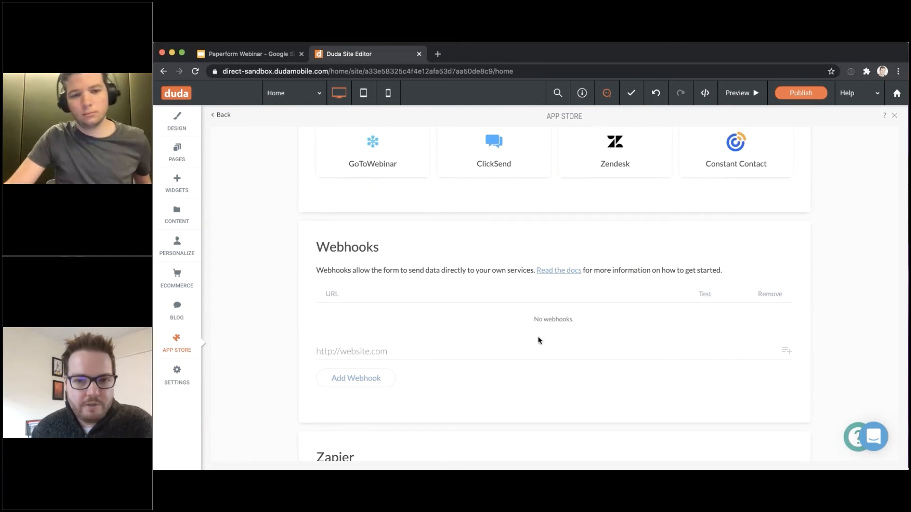
scroll(538, 341, "down", 3)
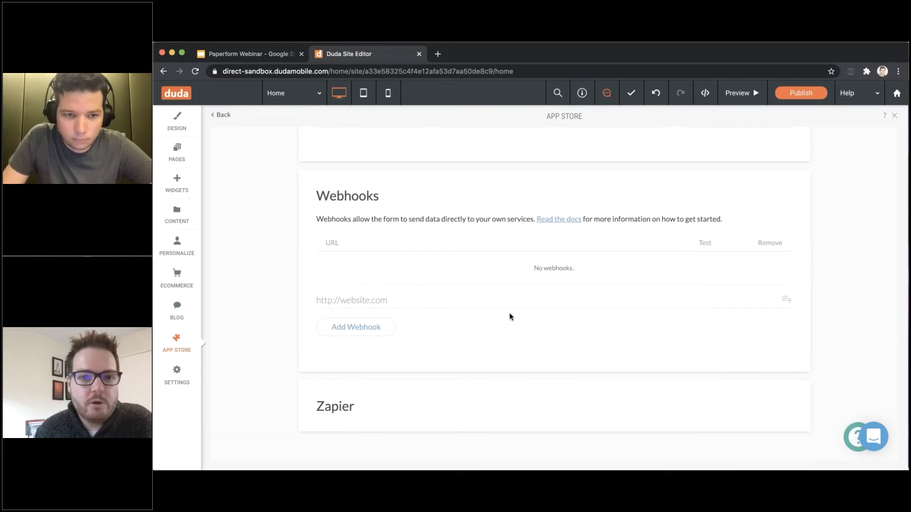
scroll(510, 316, "up", 9)
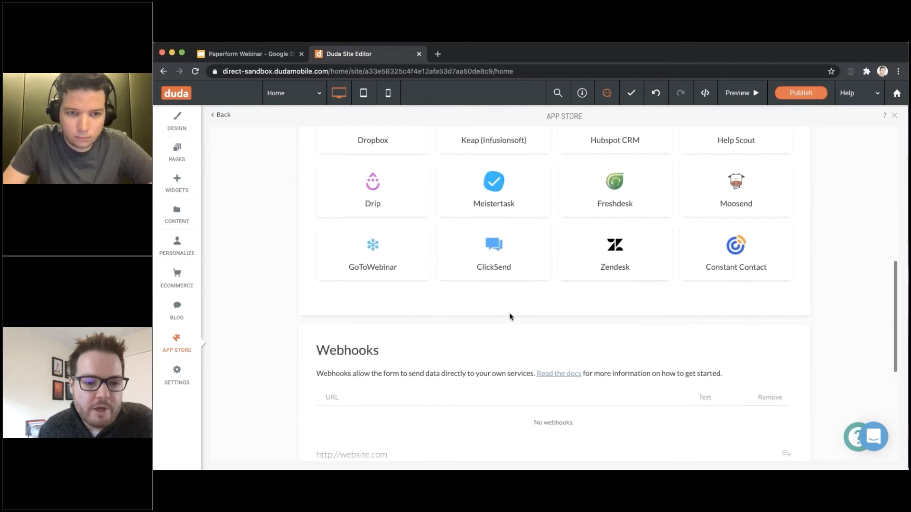
scroll(510, 316, "up", 10)
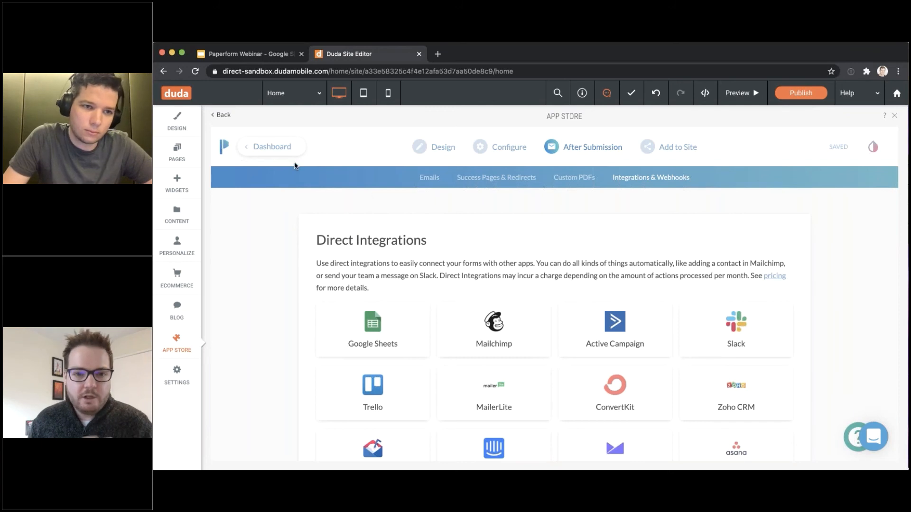
Return to the My Forms list and look over the templates and the two Untitled forms
left_click(223, 115)
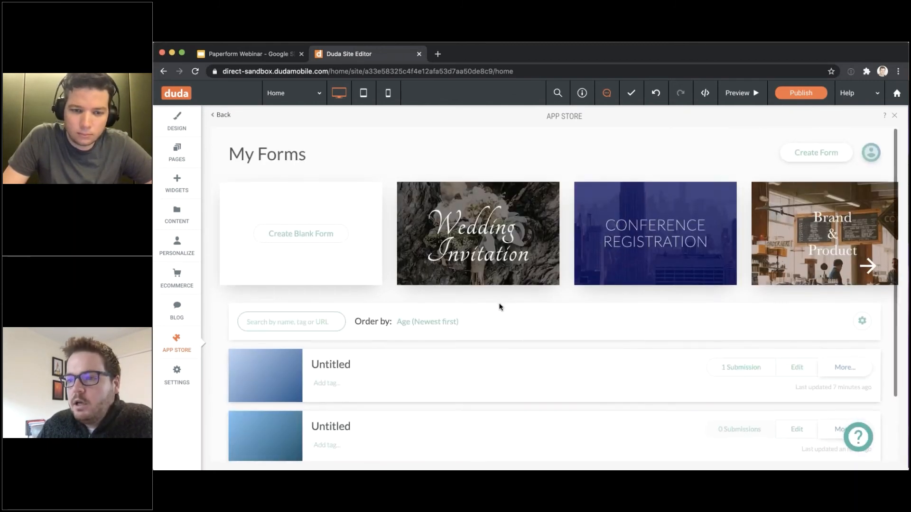
scroll(495, 306, "down", 1)
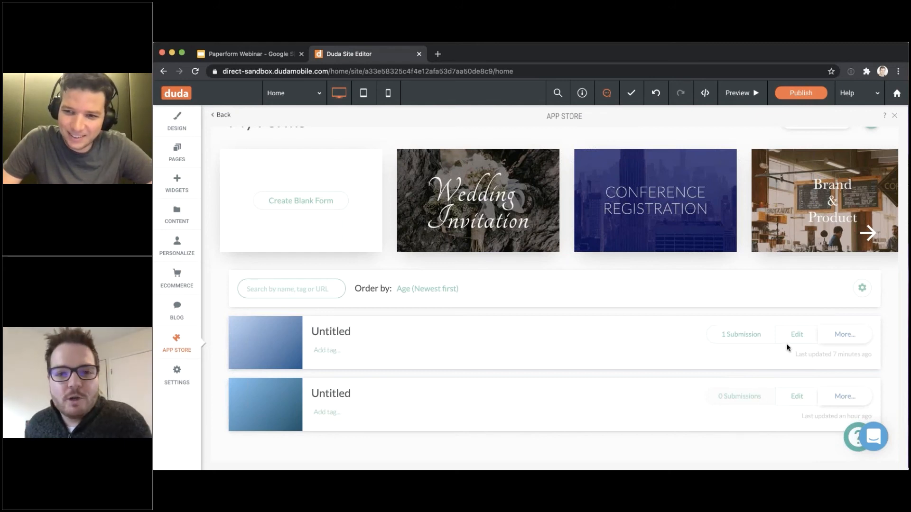
scroll(790, 366, "up", 2)
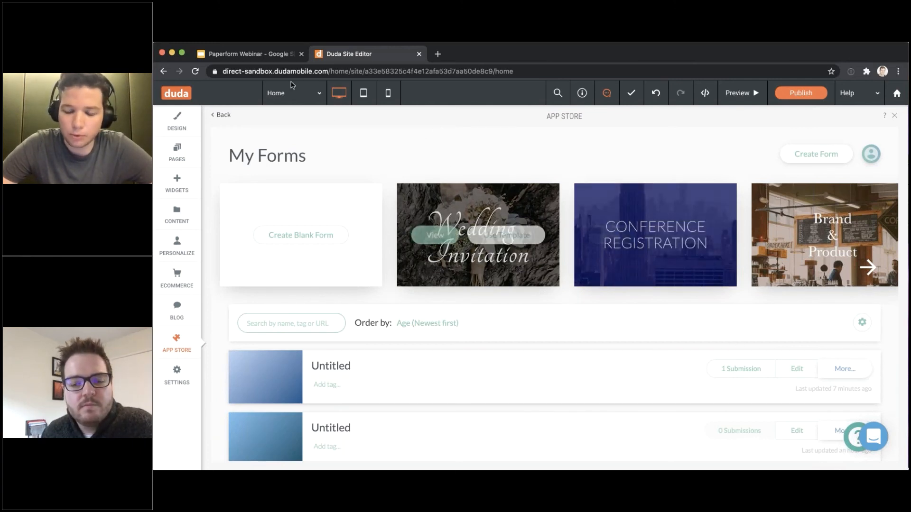
Open the first Untitled form and switch the Hidden price question to Image Upload
left_click(799, 371)
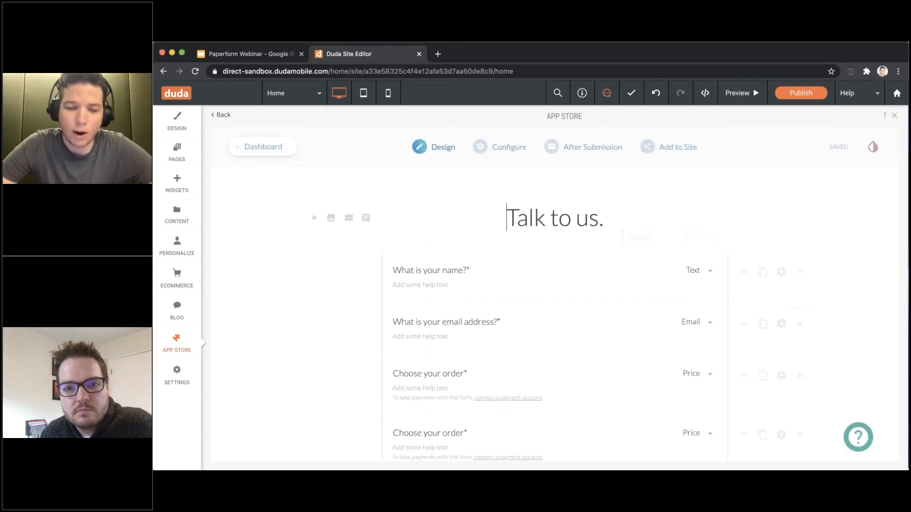
scroll(554, 294, "down", 10)
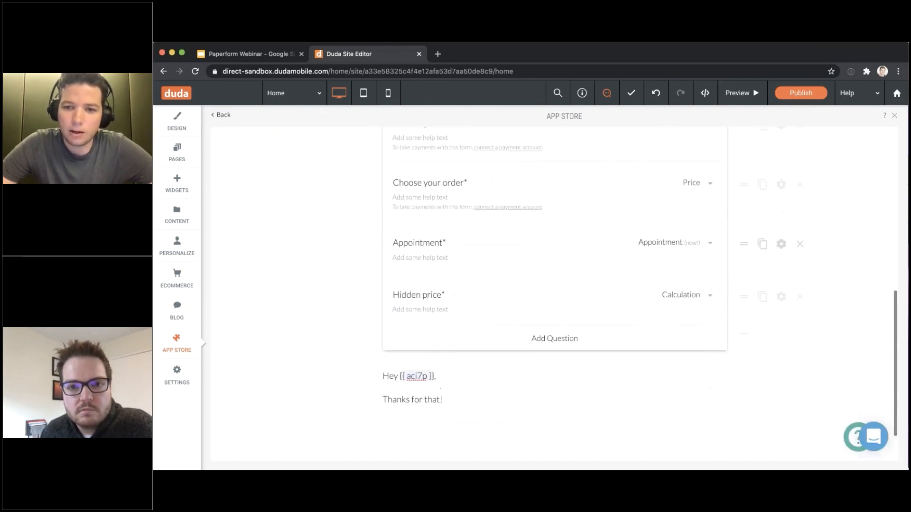
left_click(680, 295)
scroll(674, 356, "down", 5)
scroll(677, 380, "down", 2)
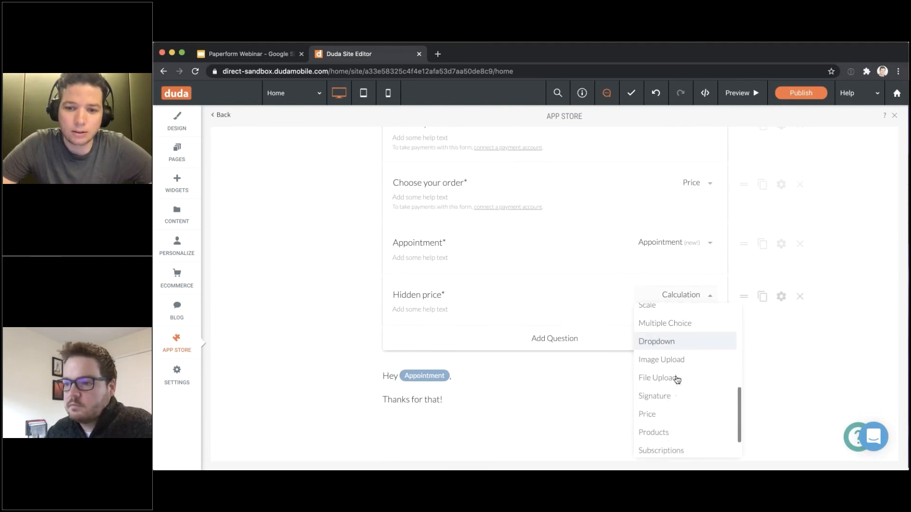
left_click(683, 357)
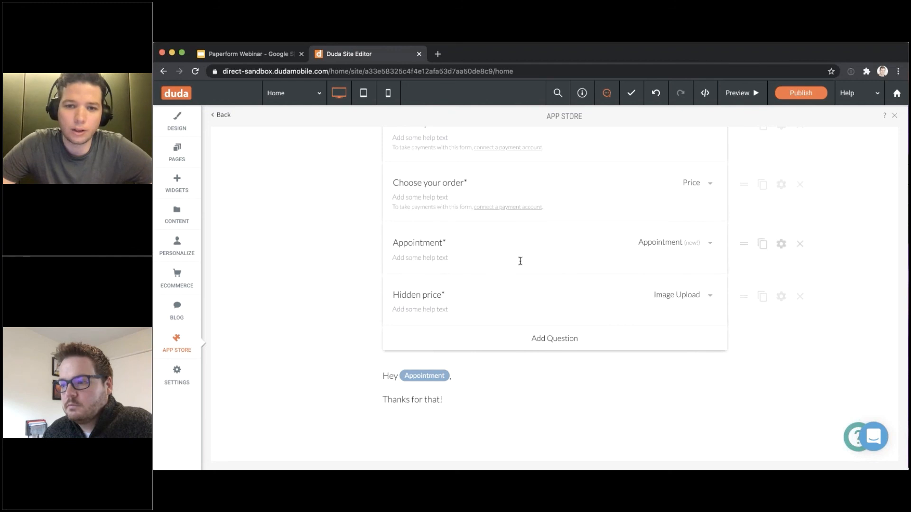
scroll(520, 260, "down", 2)
scroll(680, 255, "down", 2)
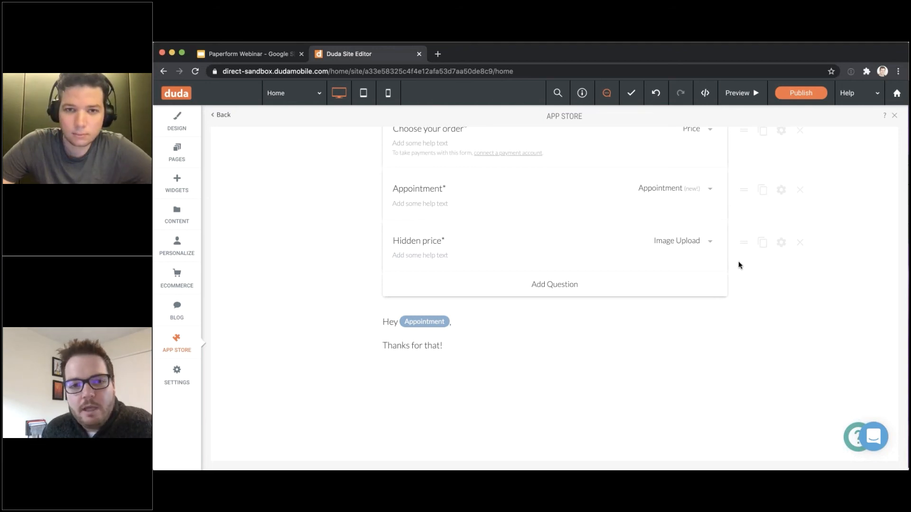
scroll(738, 265, "up", 10)
left_click(613, 225)
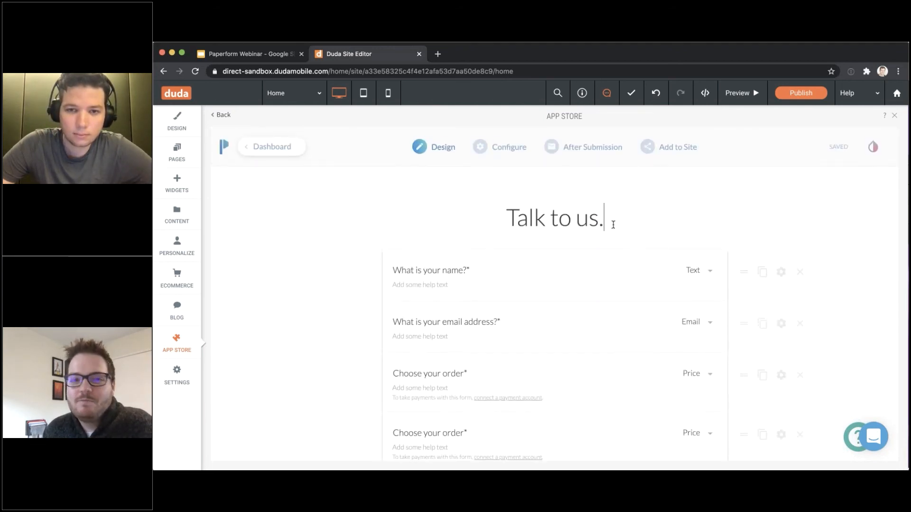
left_click(609, 232)
left_click(623, 220)
left_click(609, 233)
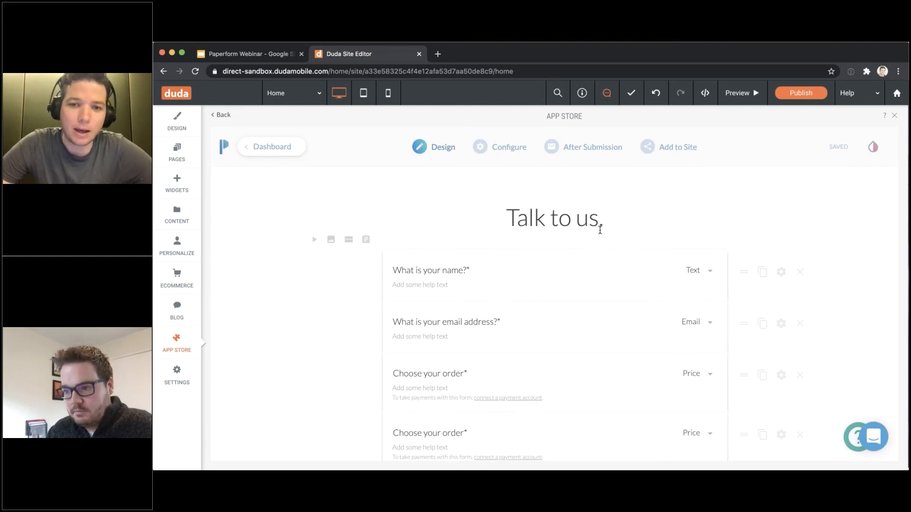
left_click(597, 226)
left_click(595, 236)
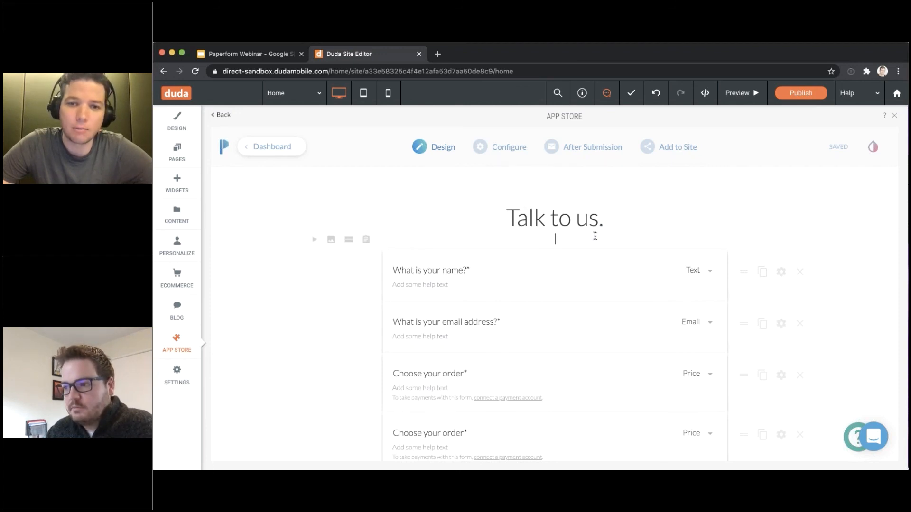
left_click(611, 218)
left_click(600, 234)
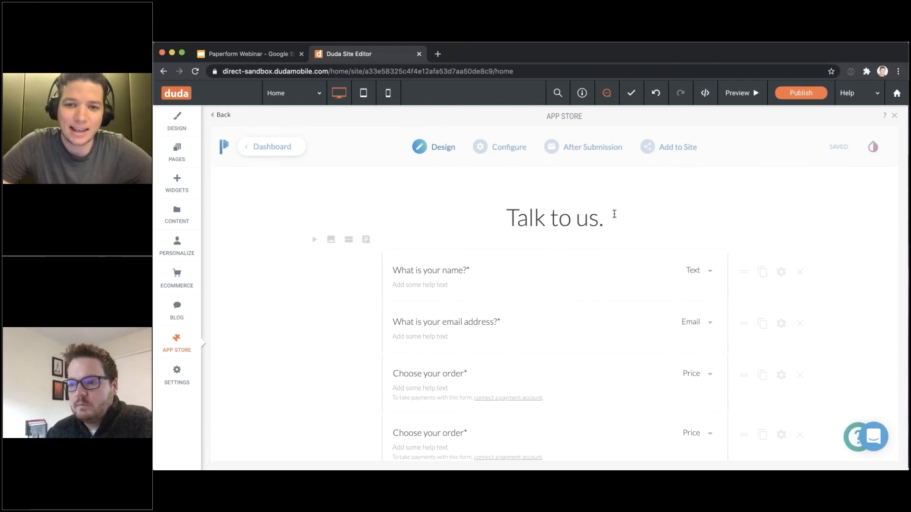
left_click(614, 214)
left_click(588, 238)
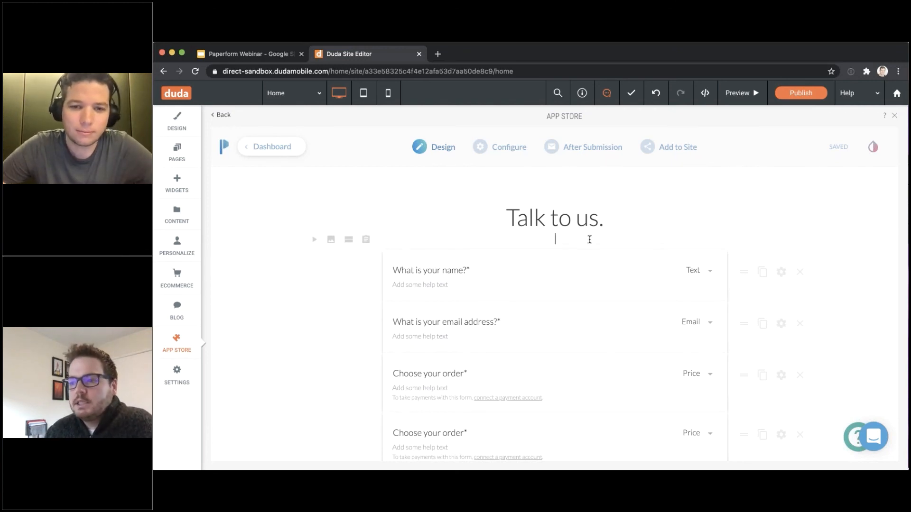
scroll(589, 239, "down", 1)
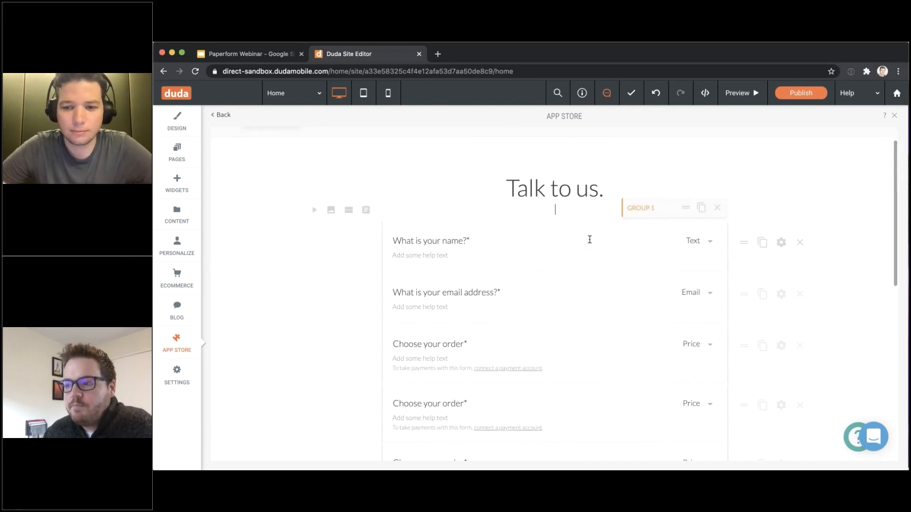
scroll(589, 240, "up", 1)
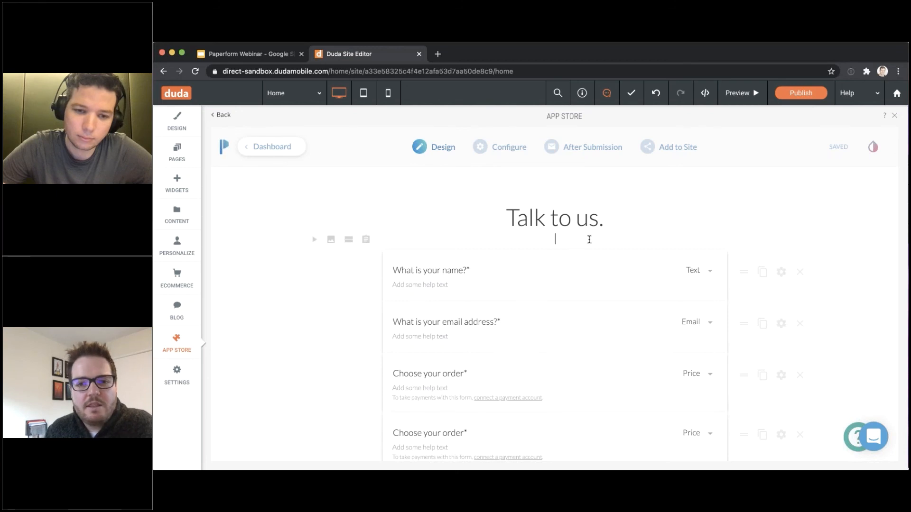
scroll(589, 239, "down", 1)
scroll(554, 266, "down", 3)
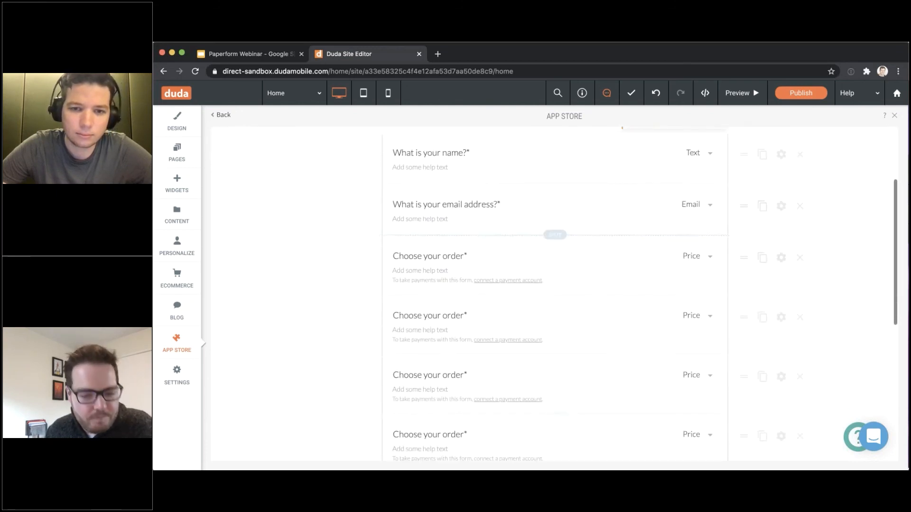
scroll(551, 291, "up", 4)
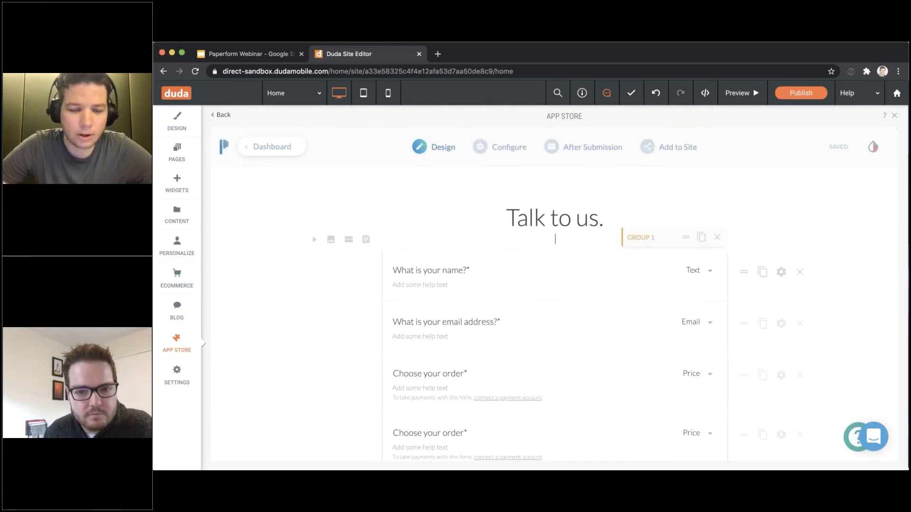
scroll(550, 291, "down", 2)
scroll(551, 295, "down", 2)
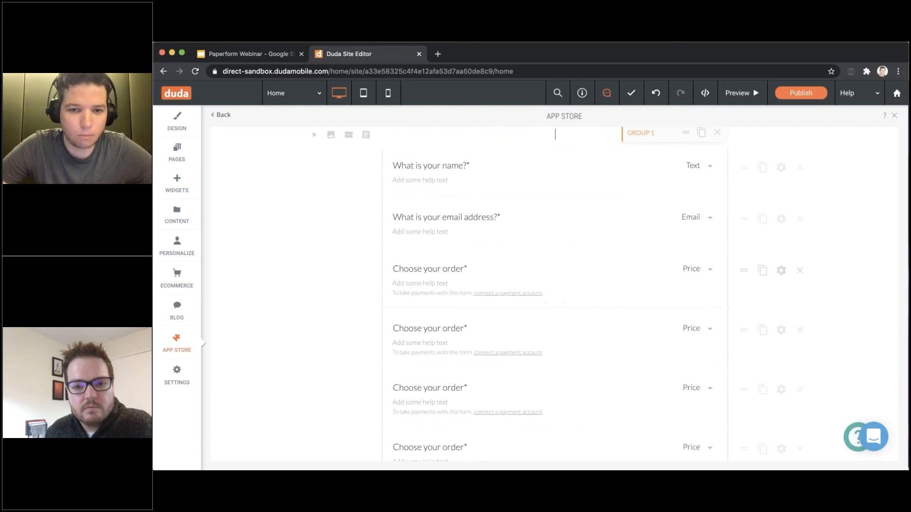
scroll(556, 266, "down", 2)
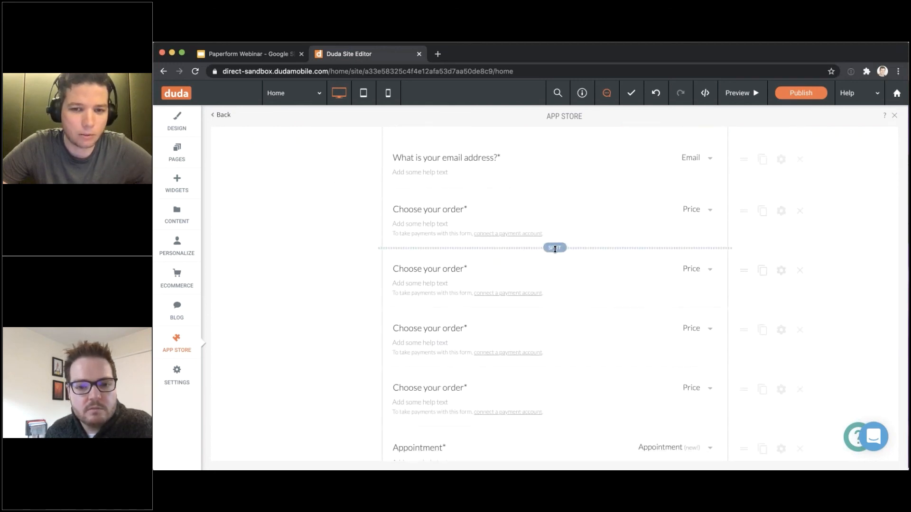
scroll(555, 249, "up", 4)
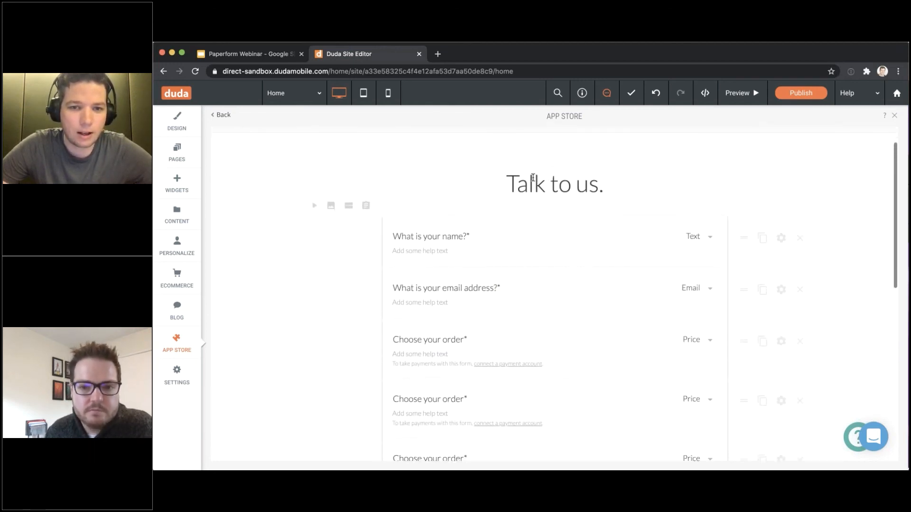
scroll(555, 249, "down", 10)
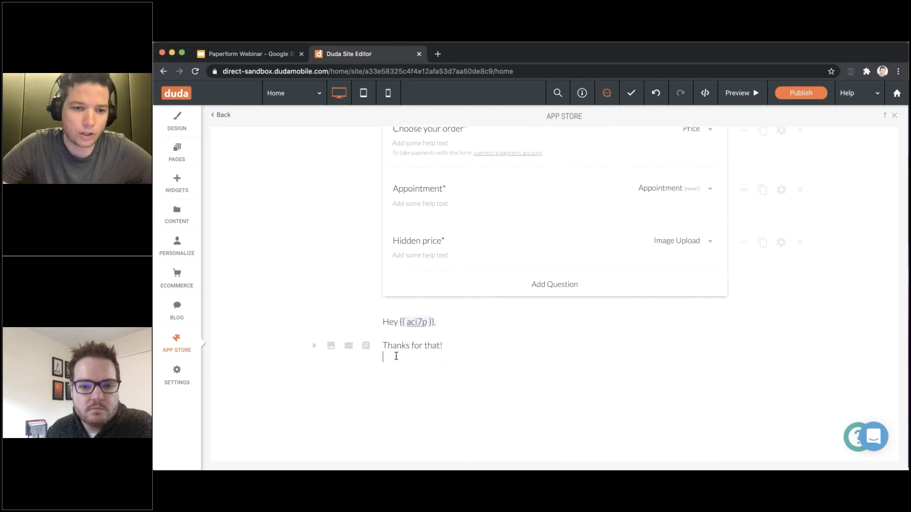
Split the questions after the first order question into a new group and add a break after the first group
left_click(367, 358)
scroll(462, 371, "up", 4)
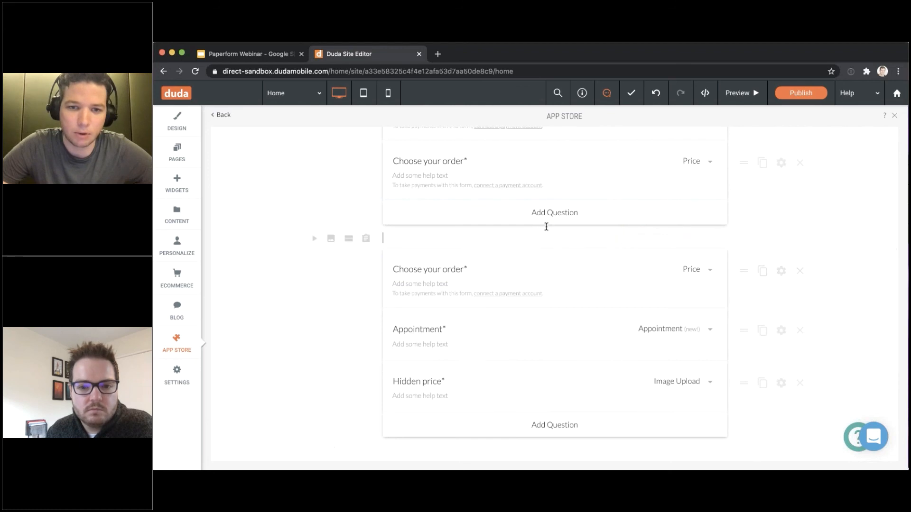
scroll(545, 224, "up", 3)
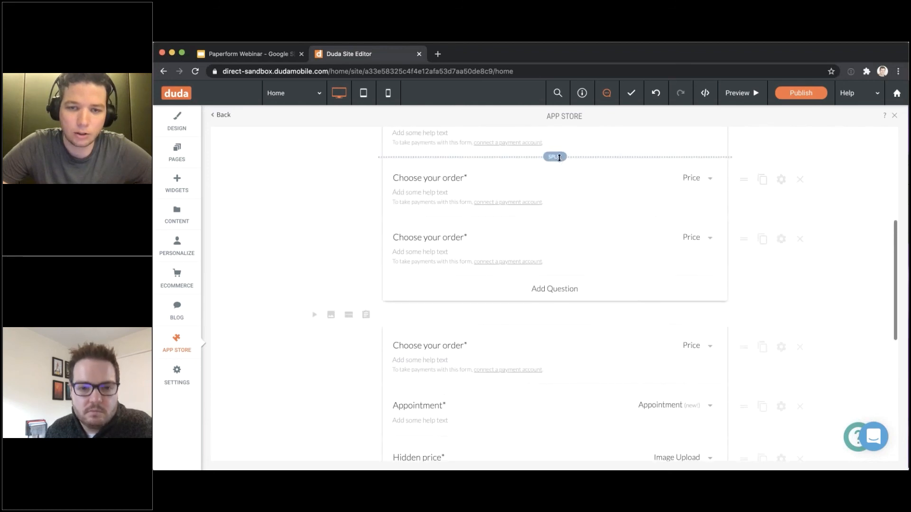
left_click(549, 158)
scroll(517, 193, "up", 3)
scroll(484, 332, "up", 2)
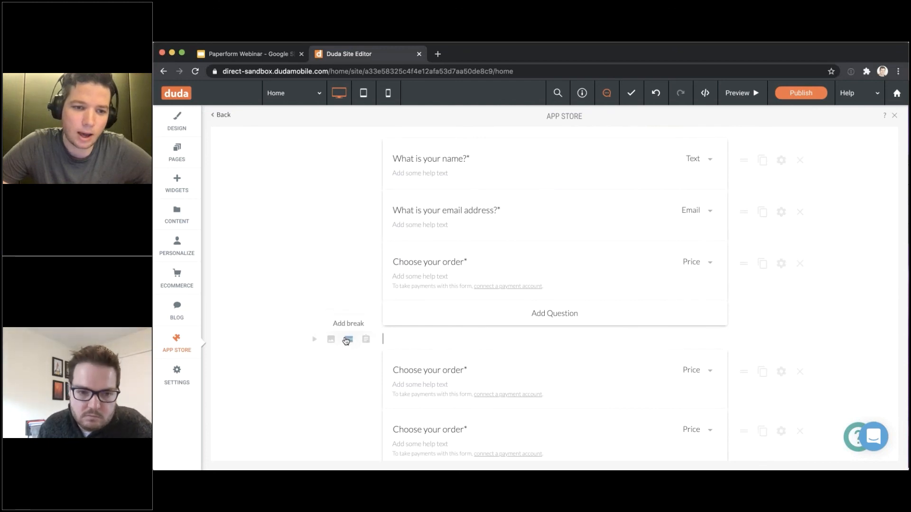
left_click(349, 340)
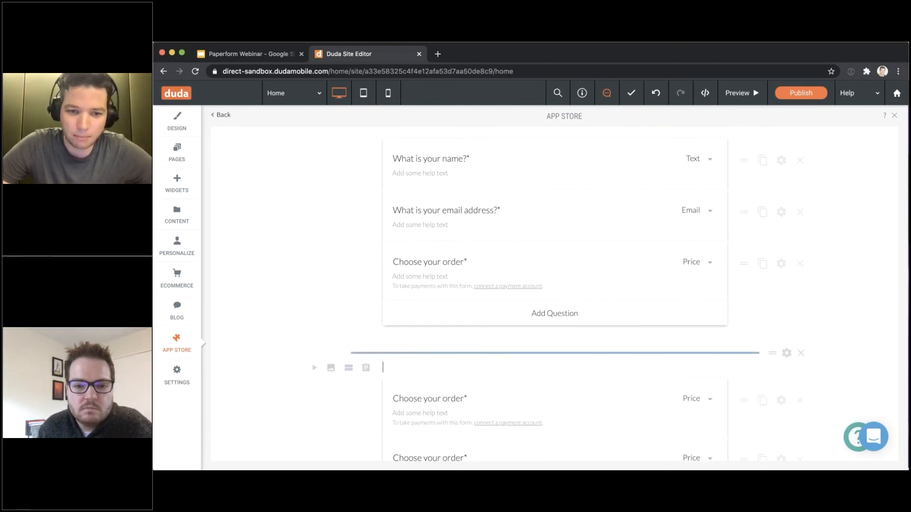
scroll(664, 356, "up", 5)
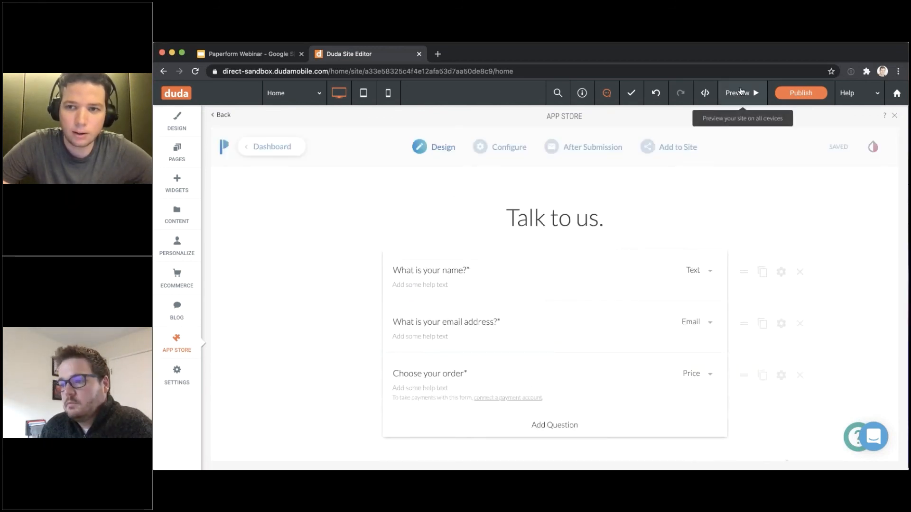
Preview the site and fill the Register form's name and email fields with test entries
left_click(764, 93)
scroll(619, 234, "down", 3)
scroll(618, 234, "down", 20)
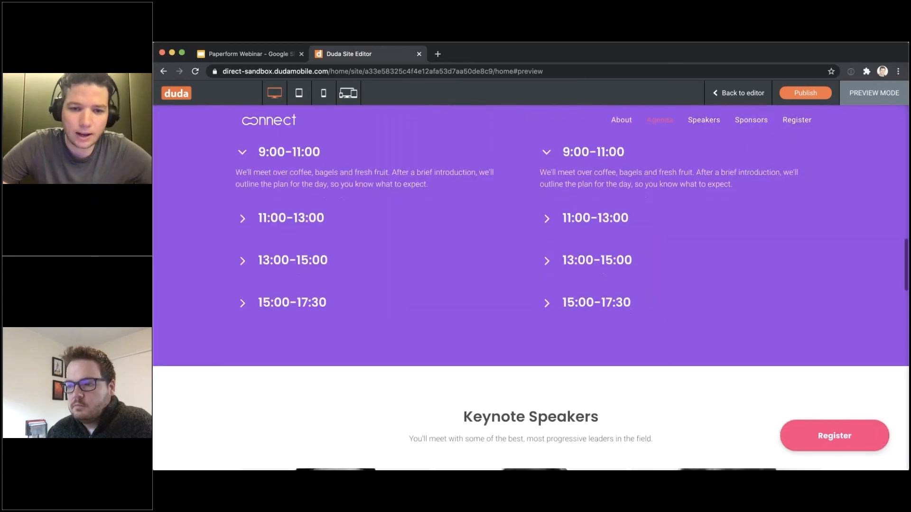
scroll(618, 233, "up", 2)
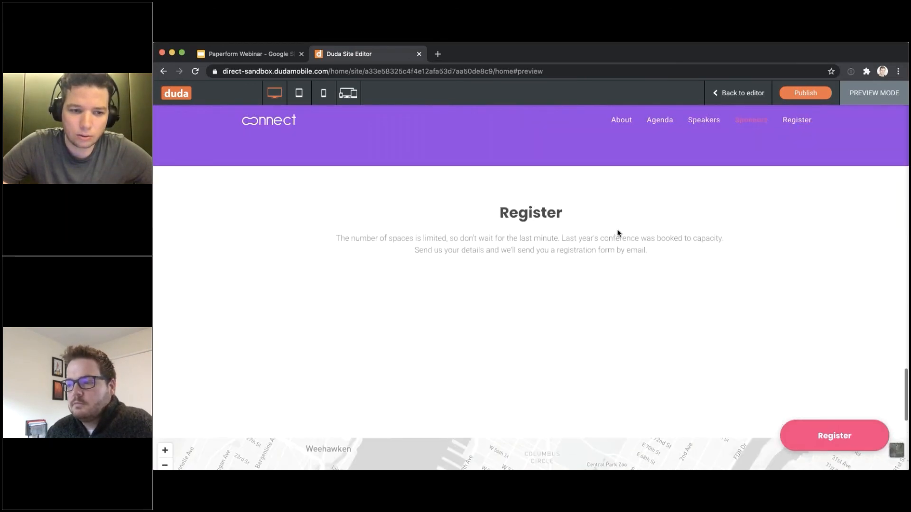
scroll(618, 232, "down", 3)
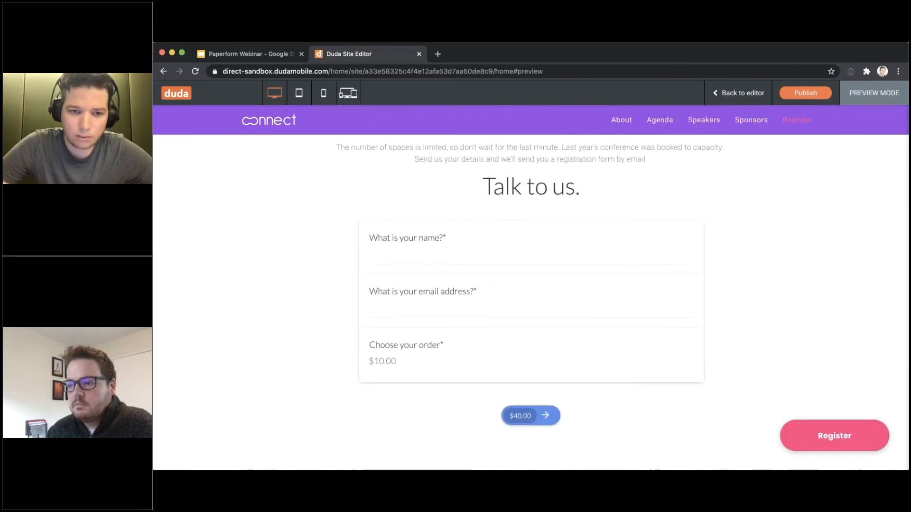
left_click(510, 249)
type("232")
left_click(476, 299)
type("23")
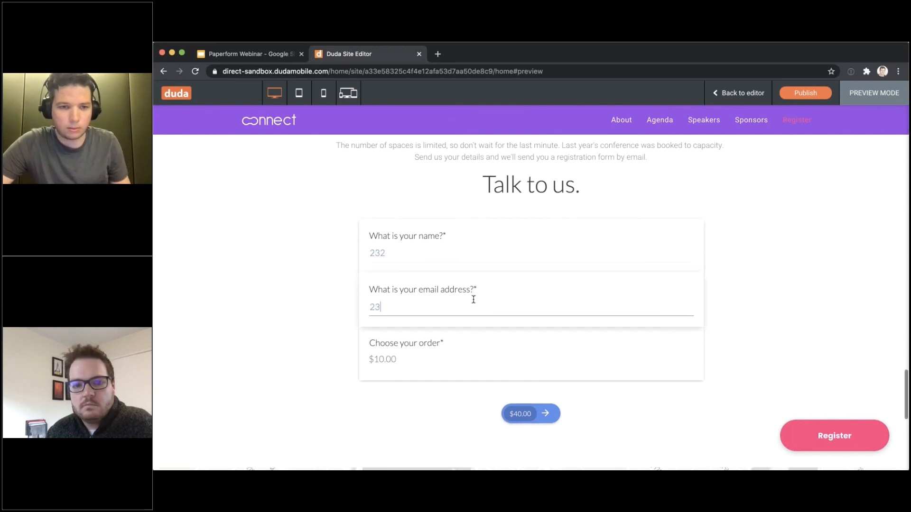
type("323@23")
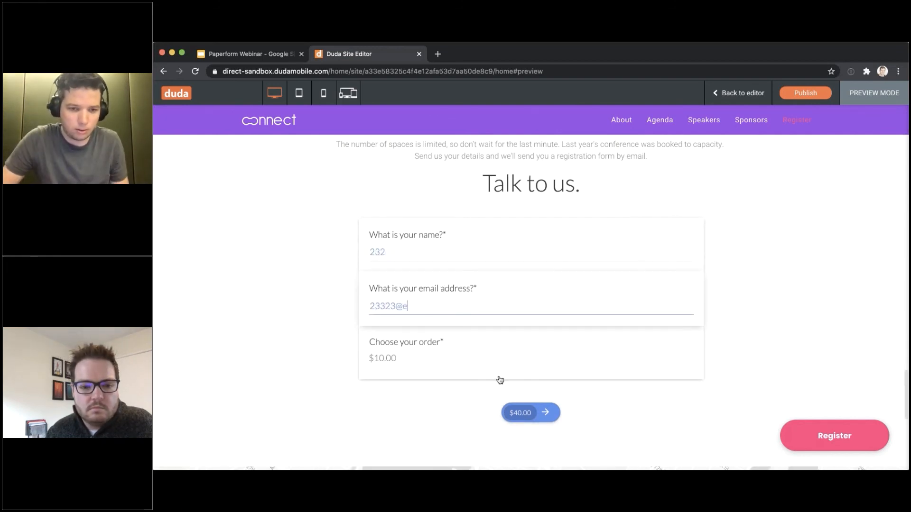
key("BackSpace")
key("BackSpace")
key("BackSpace")
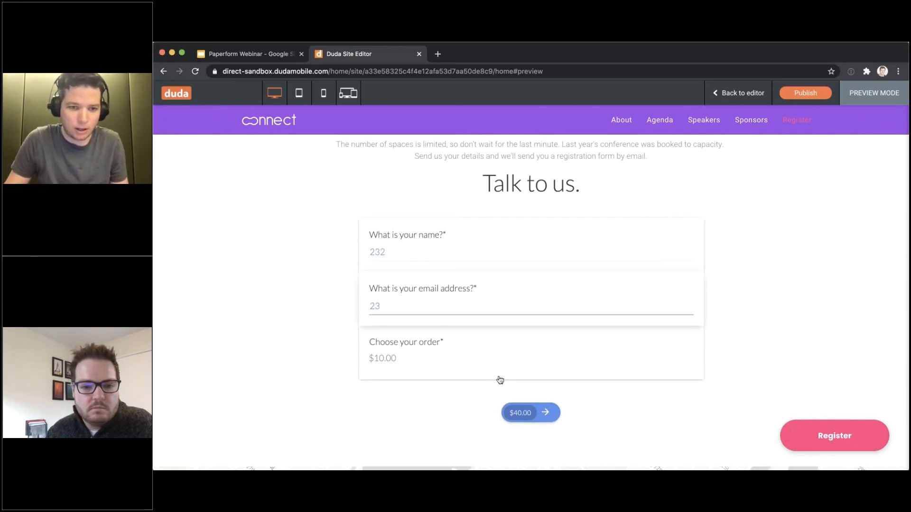
type("com")
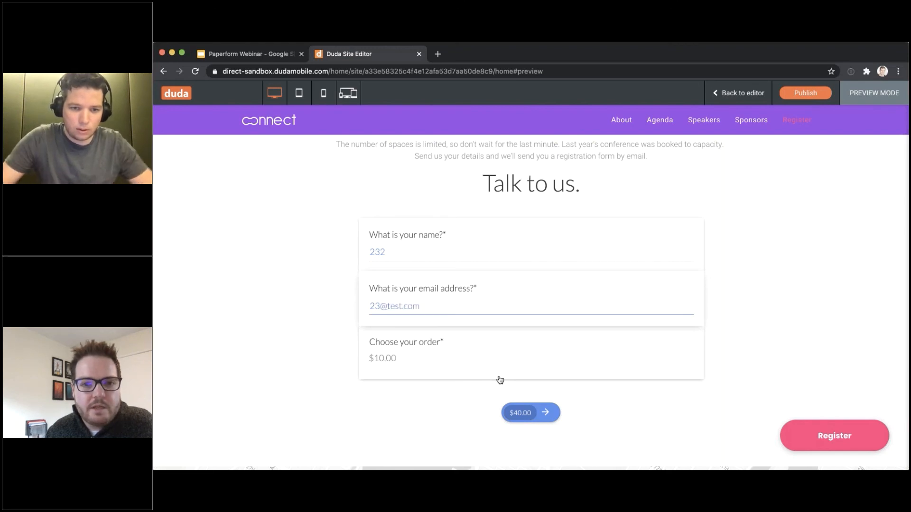
Scroll through the form's next page with the order questions and Appointment
scroll(500, 379, "down", 5)
scroll(555, 416, "up", 3)
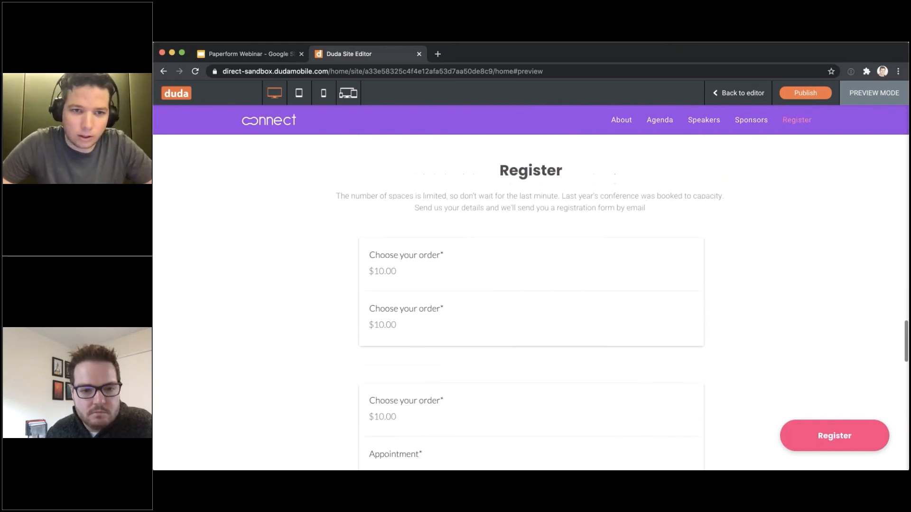
scroll(555, 417, "down", 5)
scroll(550, 361, "up", 3)
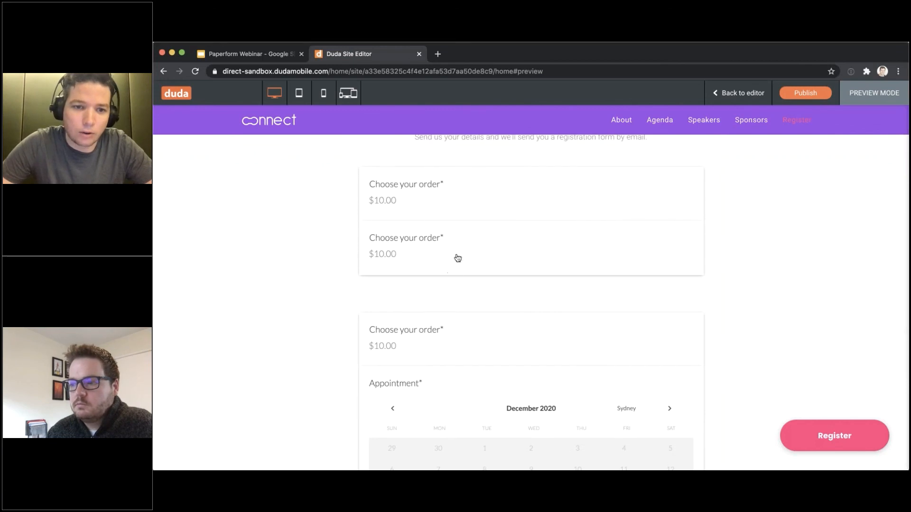
scroll(489, 323, "down", 5)
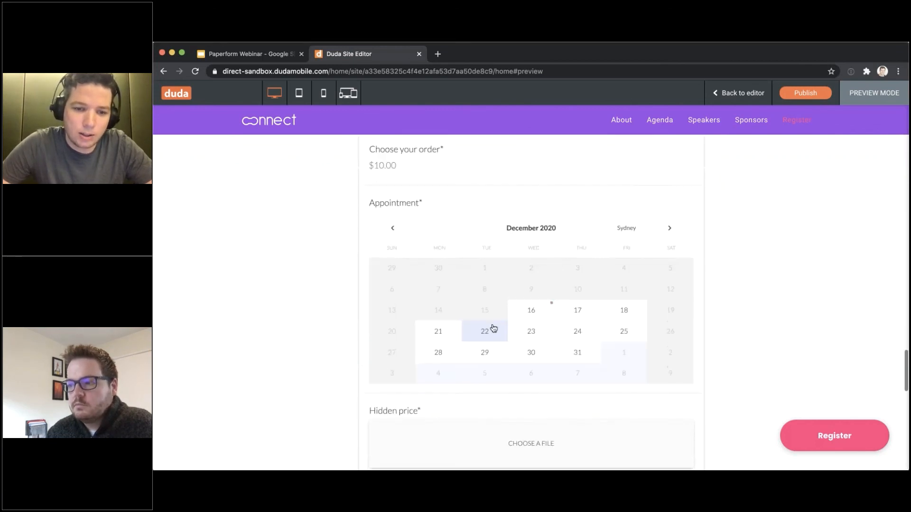
scroll(491, 327, "up", 5)
scroll(490, 328, "down", 2)
scroll(492, 321, "down", 5)
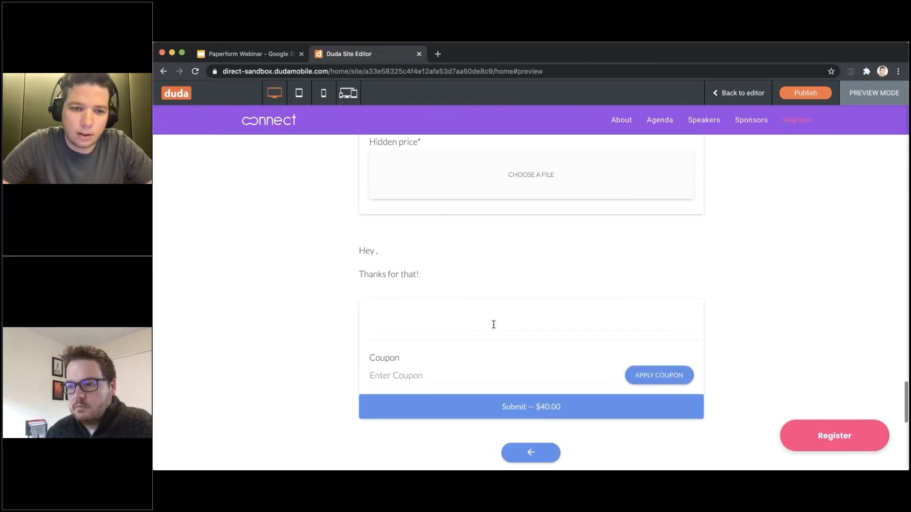
scroll(476, 282, "up", 1)
scroll(477, 280, "down", 1)
scroll(478, 280, "up", 4)
scroll(478, 281, "up", 10)
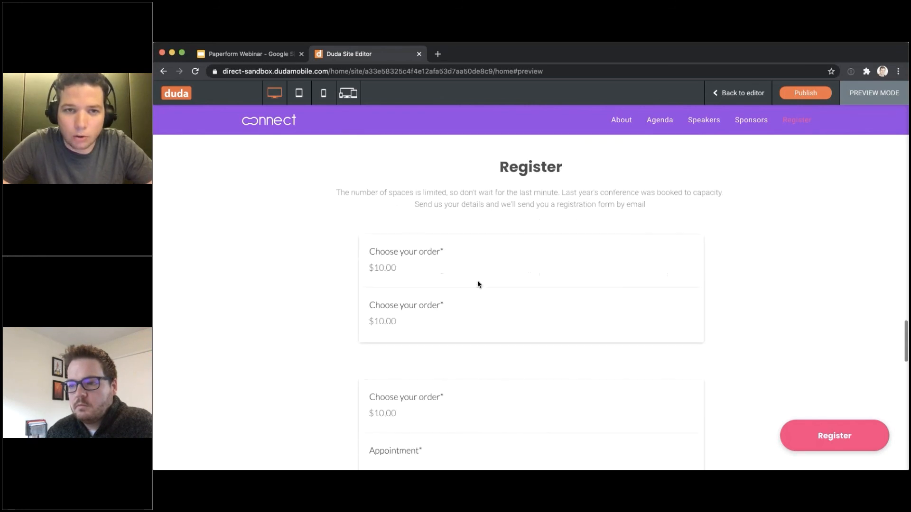
Return to editing, scroll past the form on the page, and open the App Store showing Paperform installed
left_click(729, 93)
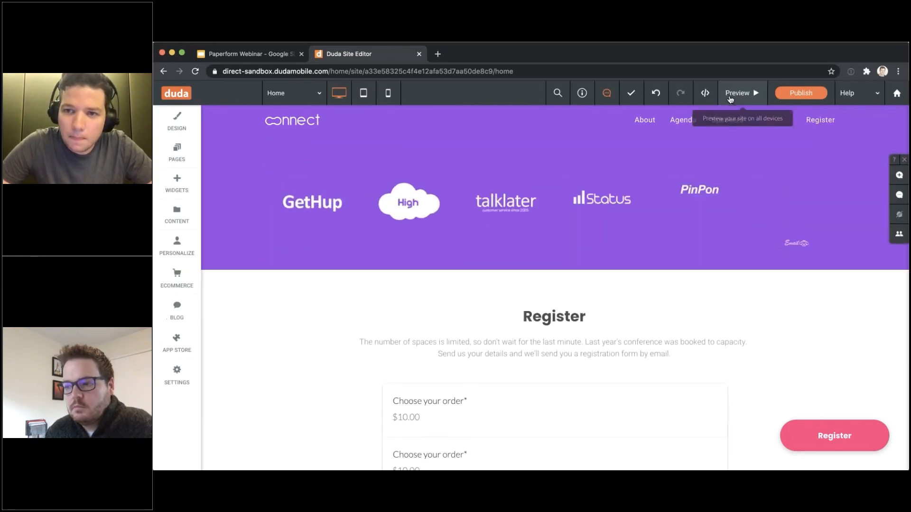
scroll(529, 259, "down", 6)
scroll(513, 259, "down", 6)
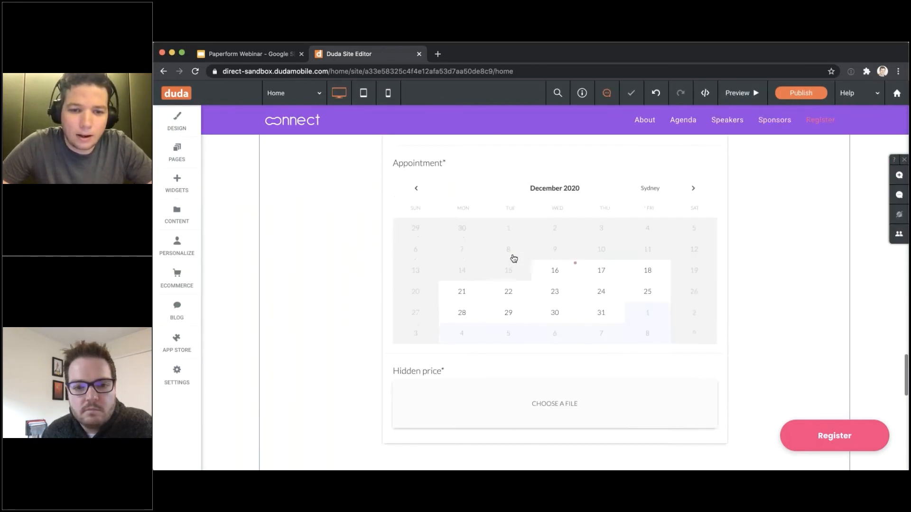
scroll(362, 271, "up", 2)
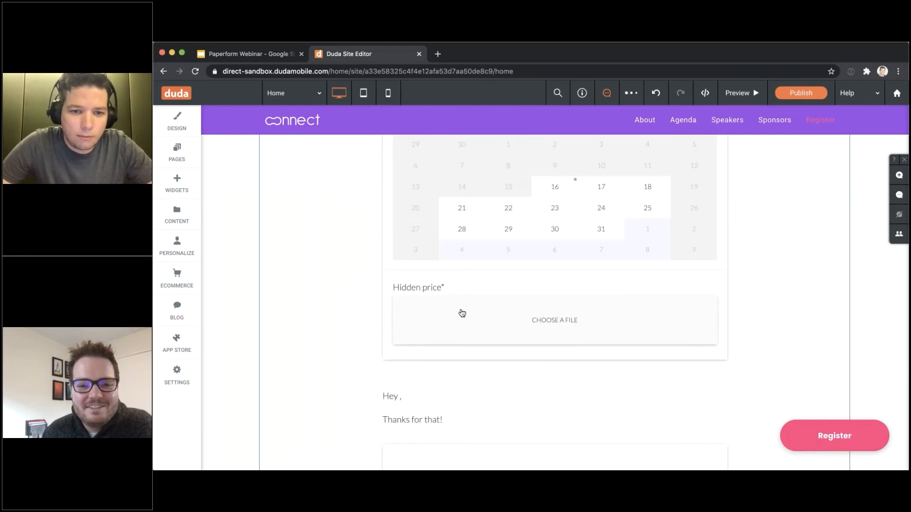
left_click(186, 353)
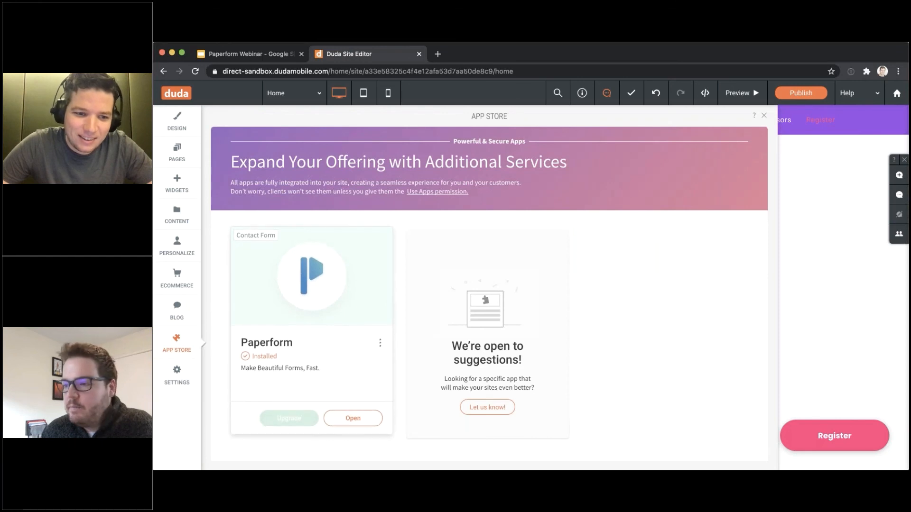
Open the Paperform app and edit the first Untitled form, 'Talk to us.'
left_click(352, 418)
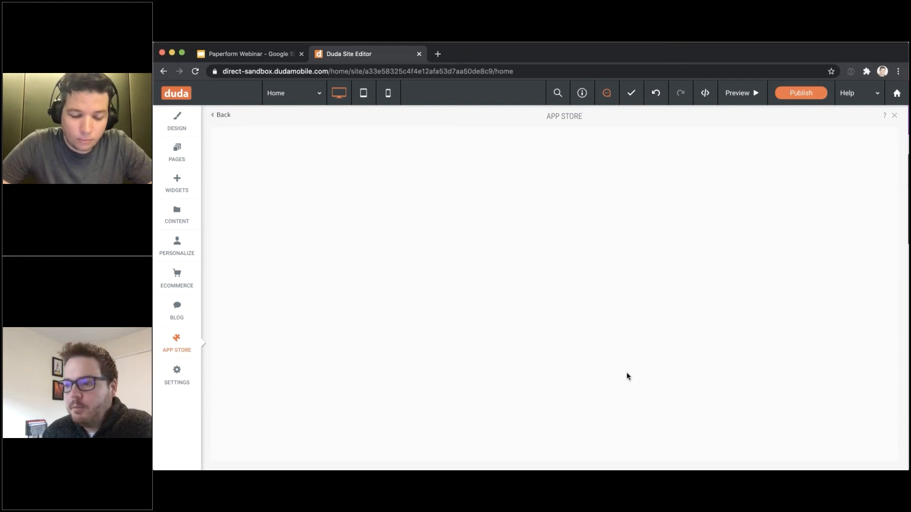
scroll(665, 272, "down", 3)
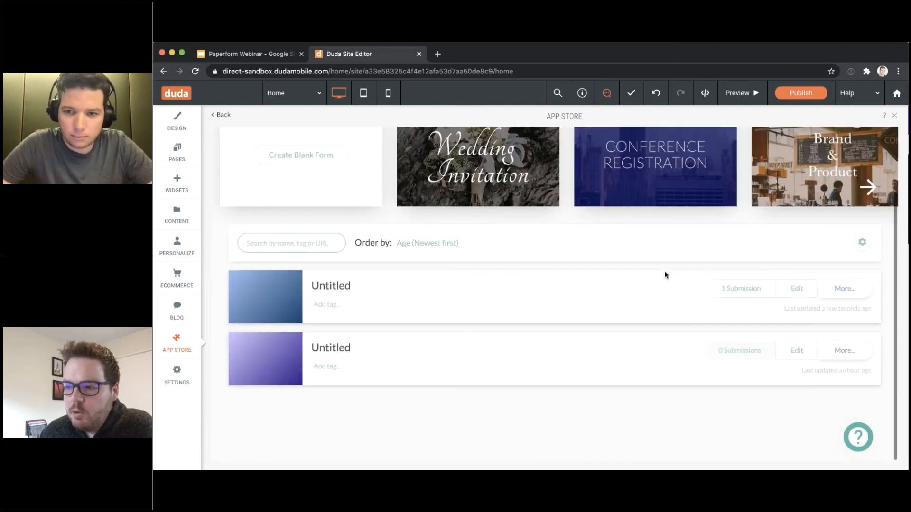
left_click(796, 294)
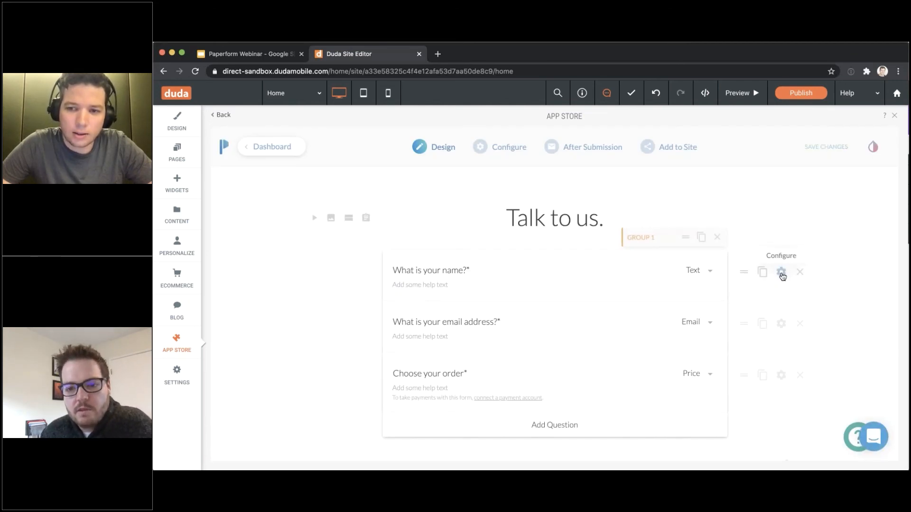
Turn on 'Make question one of two columns' for the name question
left_click(782, 274)
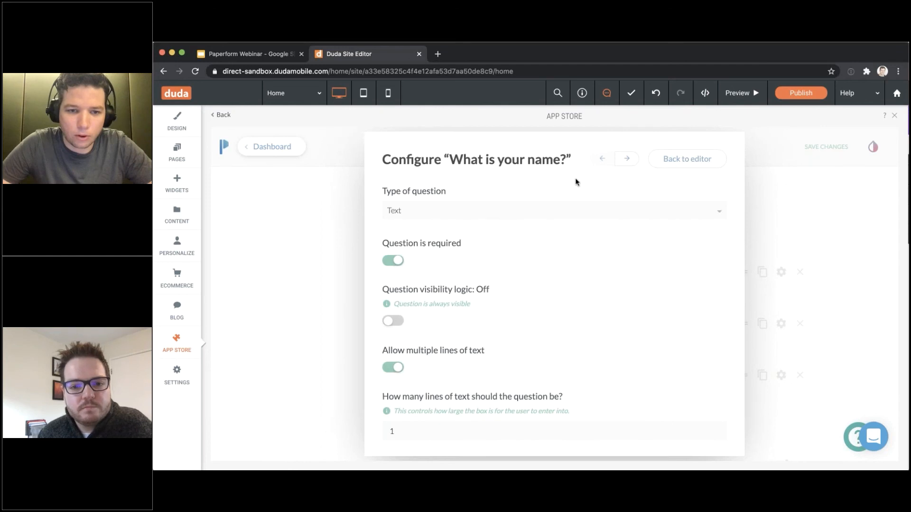
left_click(801, 195)
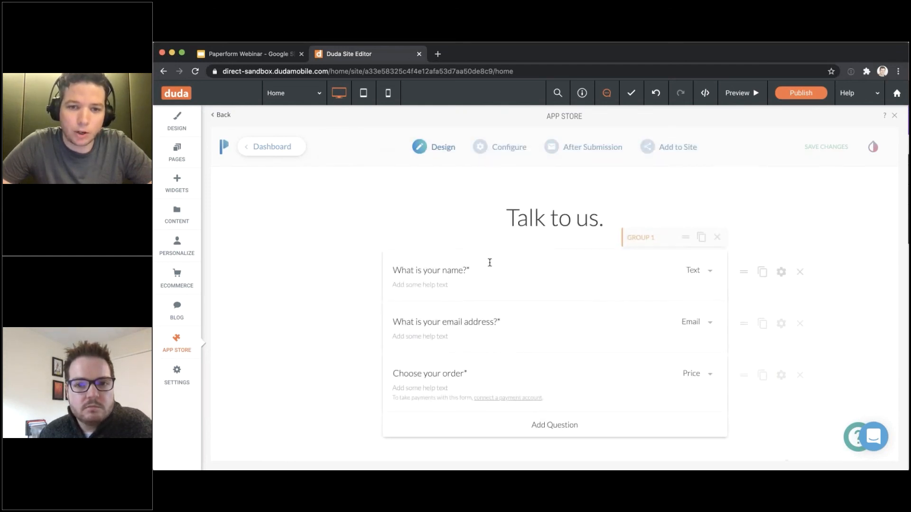
left_click(782, 271)
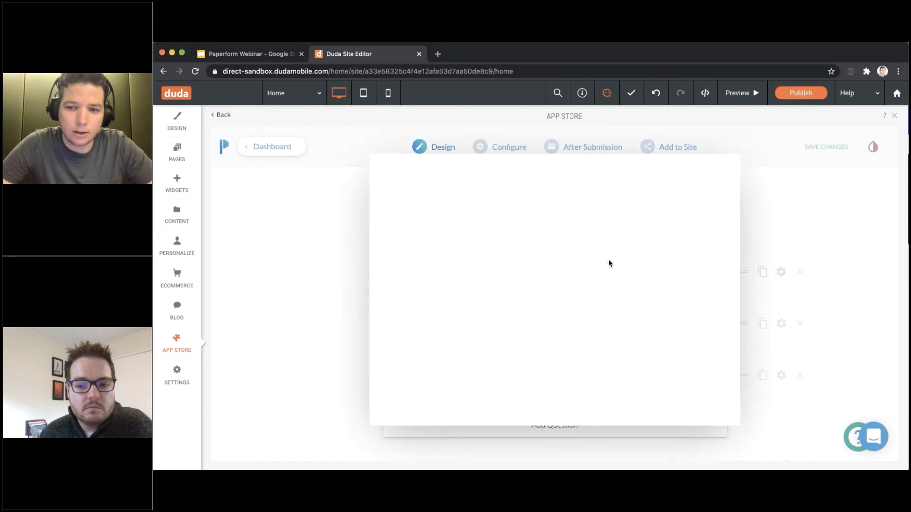
scroll(389, 323, "down", 10)
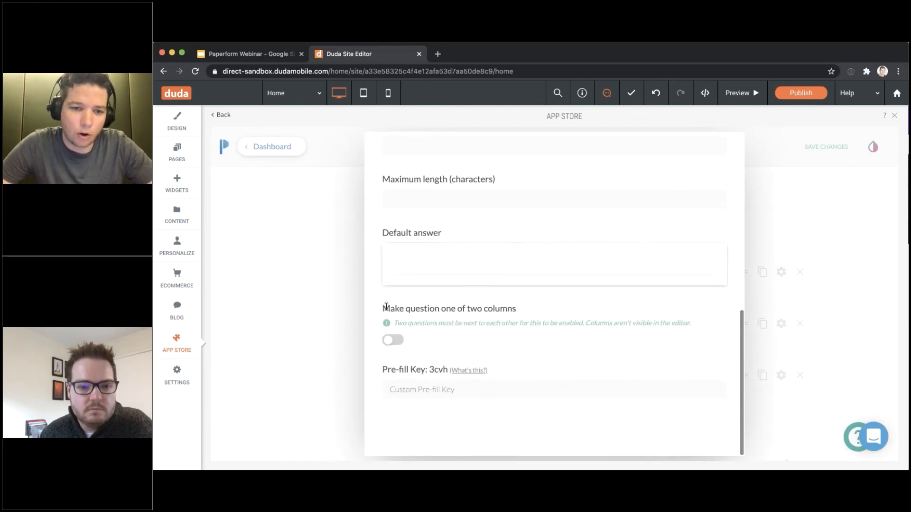
left_click(399, 340)
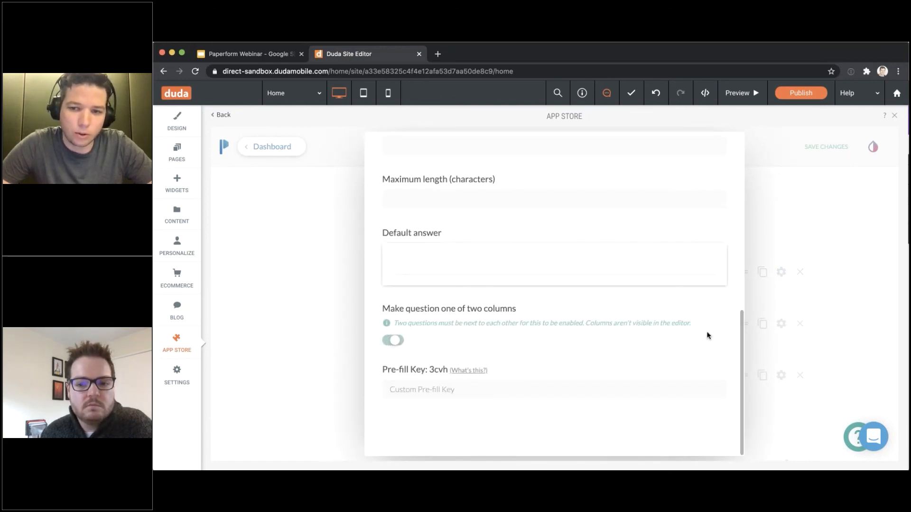
left_click(781, 329)
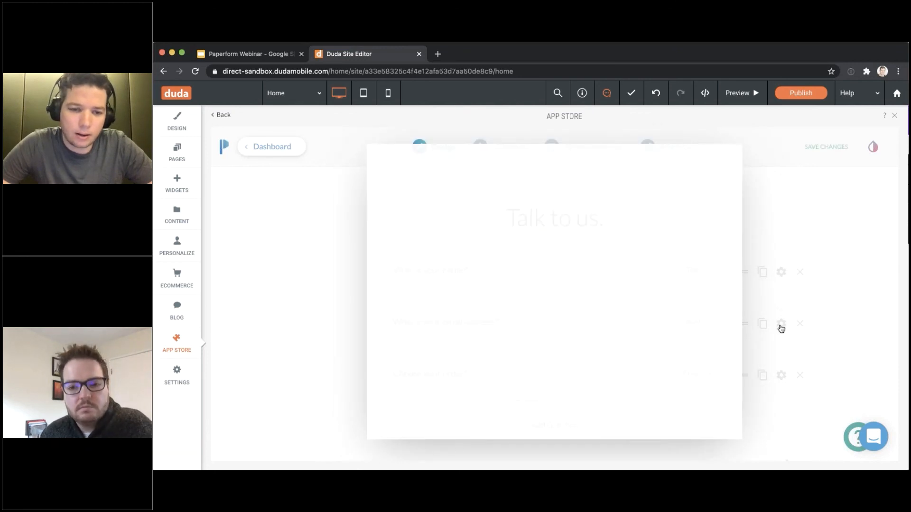
Make the email question the second column too and preview the site
left_click(781, 324)
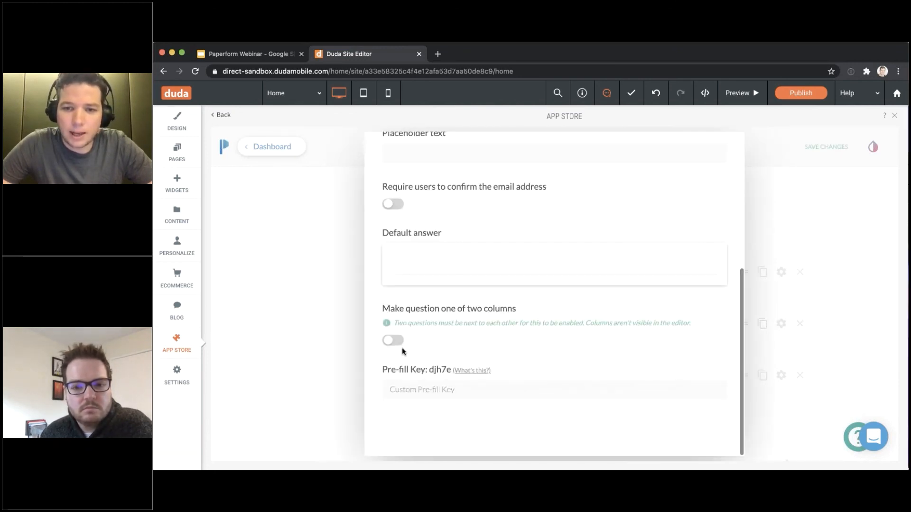
left_click(392, 339)
left_click(754, 400)
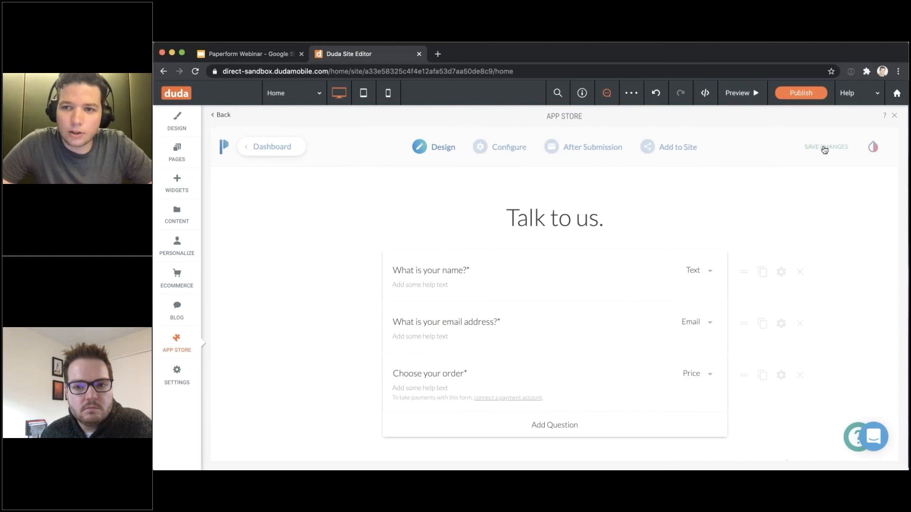
left_click(741, 99)
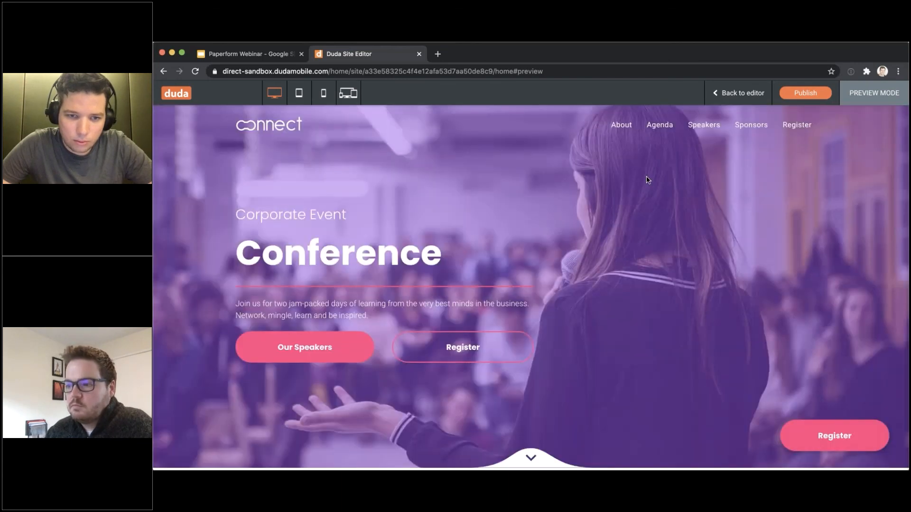
Leave preview and go back to the editor to see name and email side by side
scroll(646, 180, "down", 4)
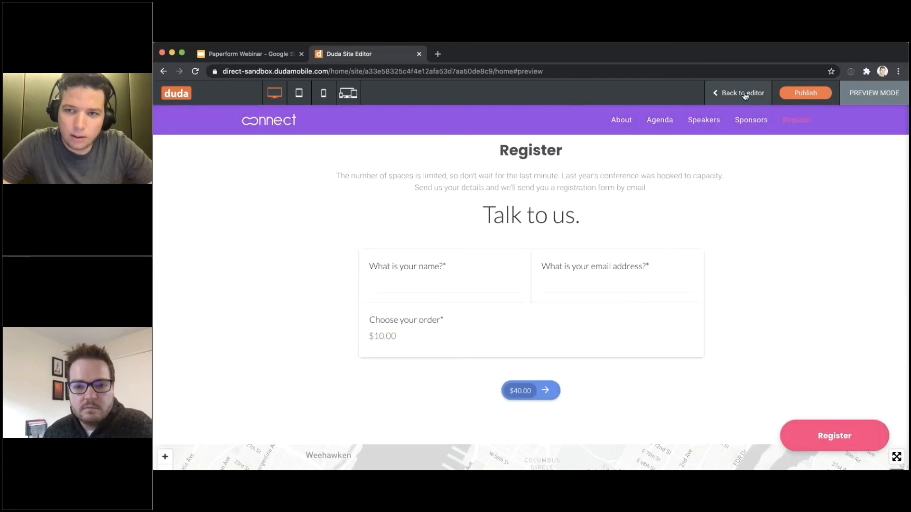
left_click(743, 93)
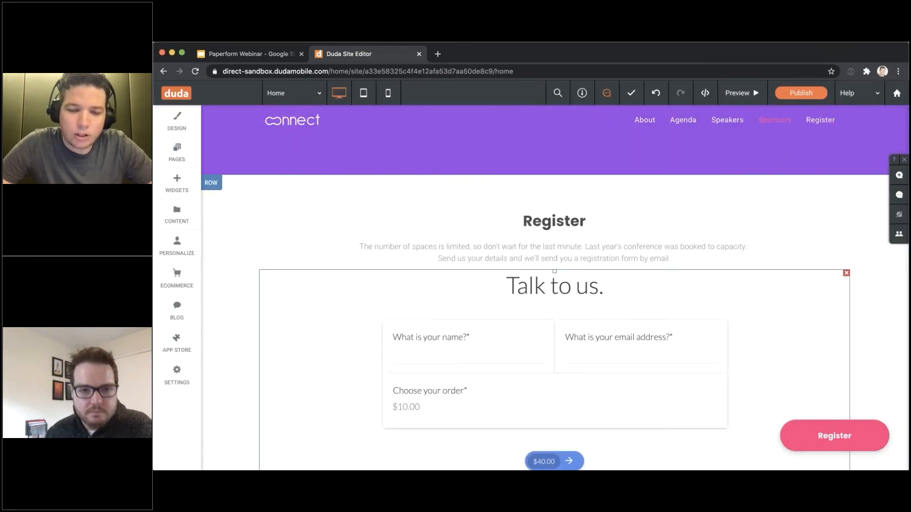
Open the Untitled form in the Paperform app's form editor
left_click(168, 349)
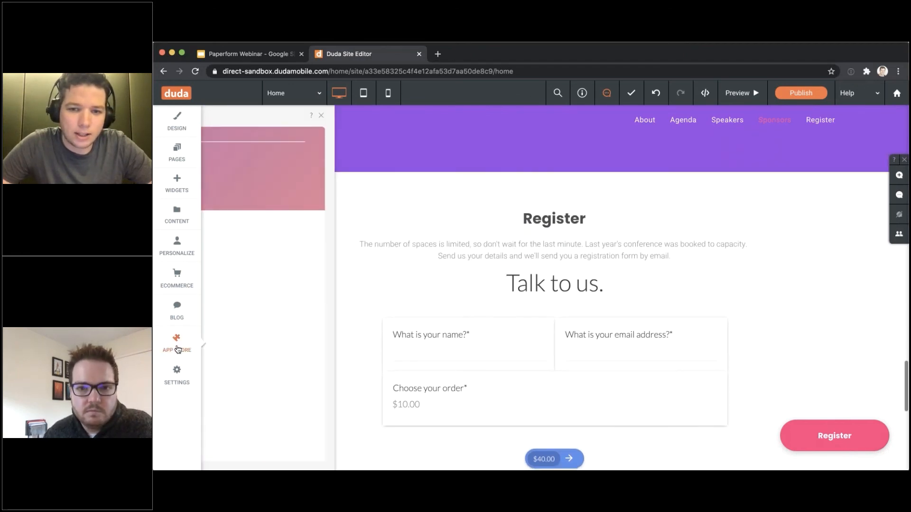
left_click(351, 269)
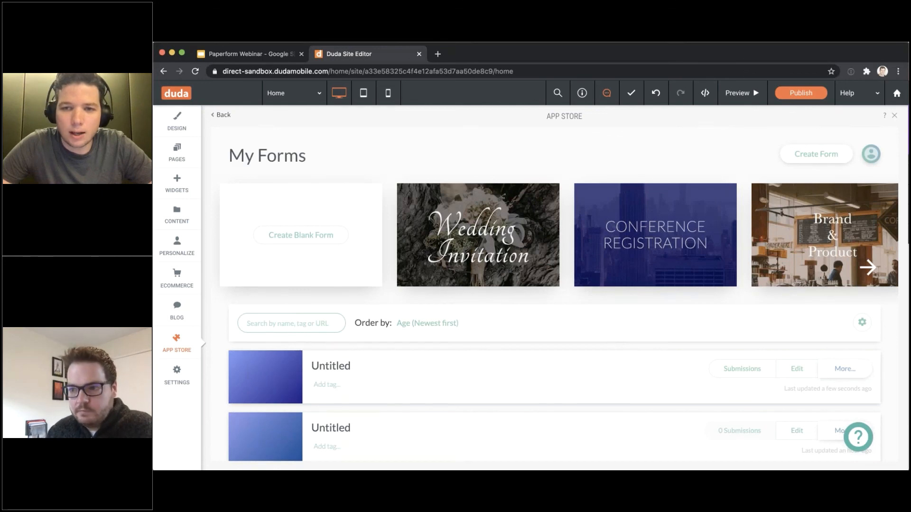
left_click(834, 158)
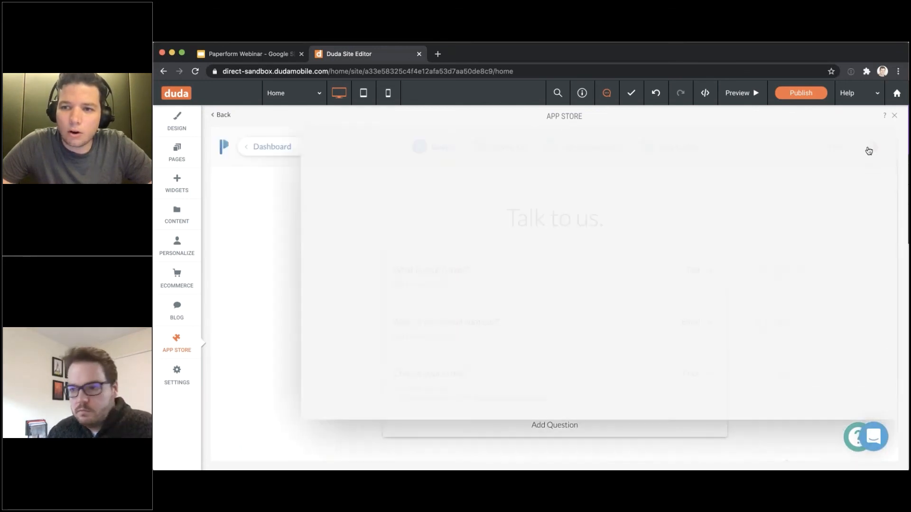
Enable Custom CSS in the form's Theme Settings > UI Elements, then return to page editing
left_click(491, 148)
left_click(353, 155)
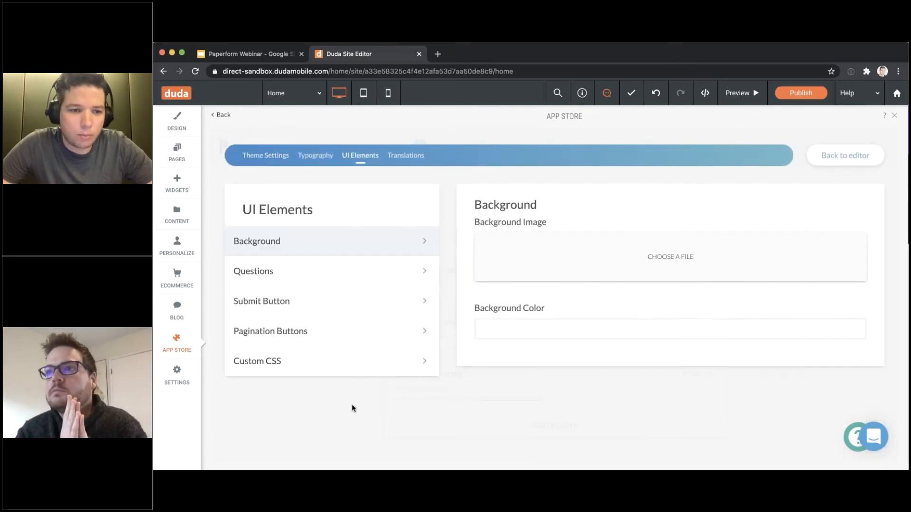
left_click(357, 366)
left_click(484, 224)
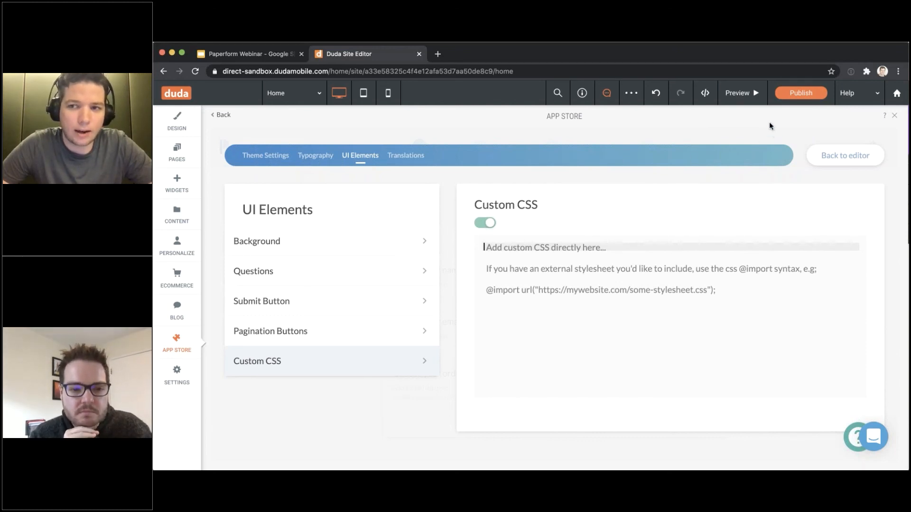
left_click(174, 189)
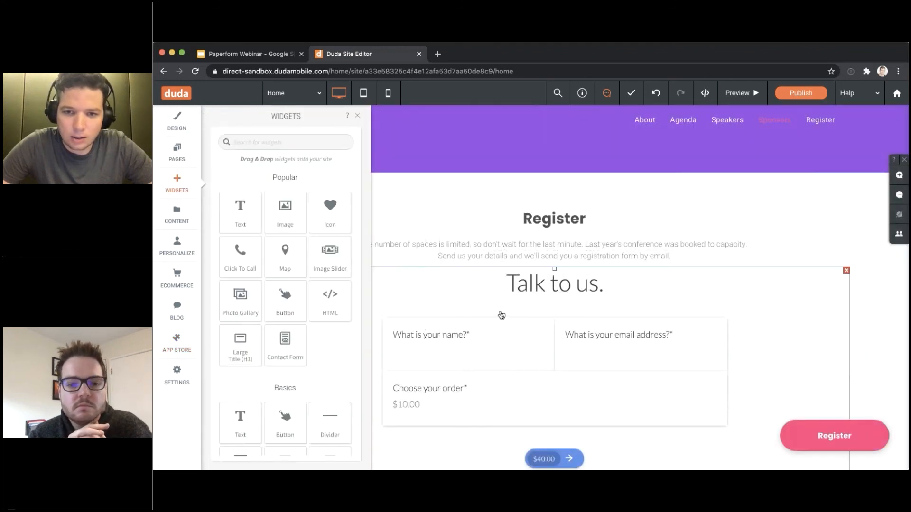
Resize the Paperform widget to about 588 px wide, then switch to the webinar slide deck
left_click(502, 315)
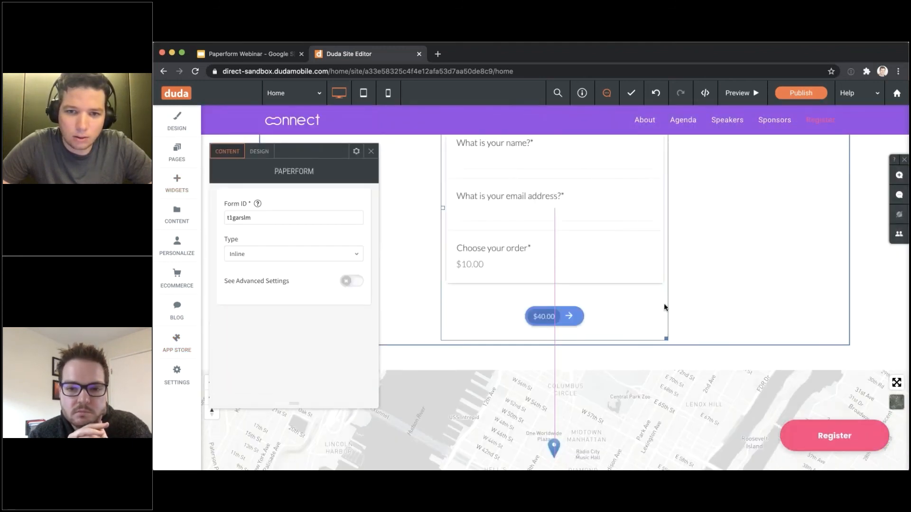
left_click_drag(666, 338, 757, 389)
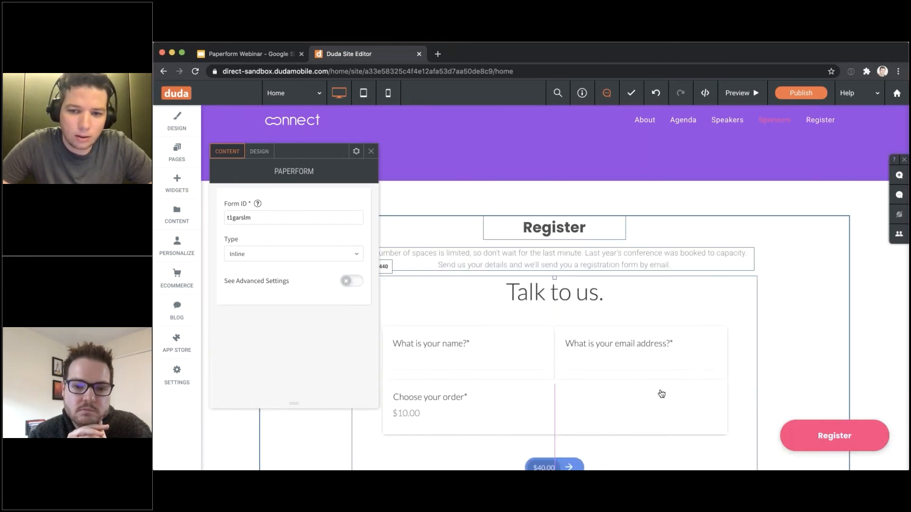
left_click_drag(668, 360, 701, 245)
left_click(386, 166)
scroll(418, 250, "down", 3)
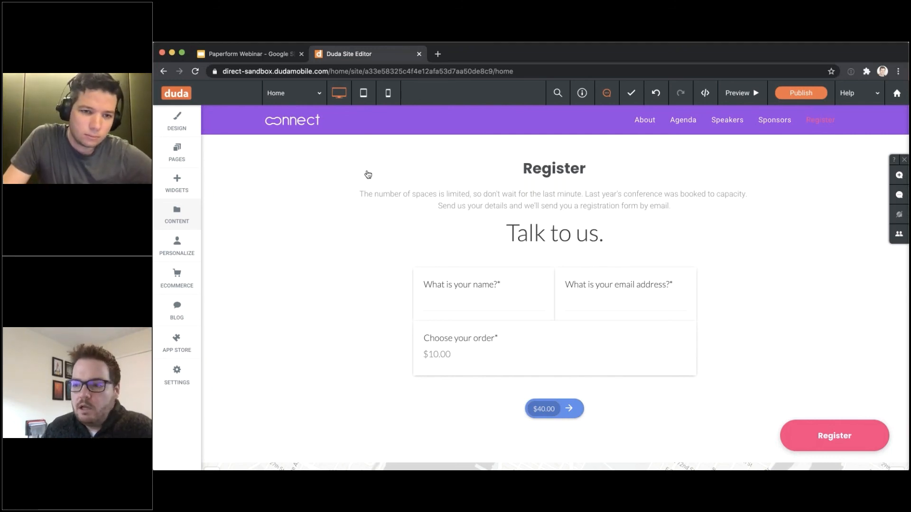
left_click(256, 55)
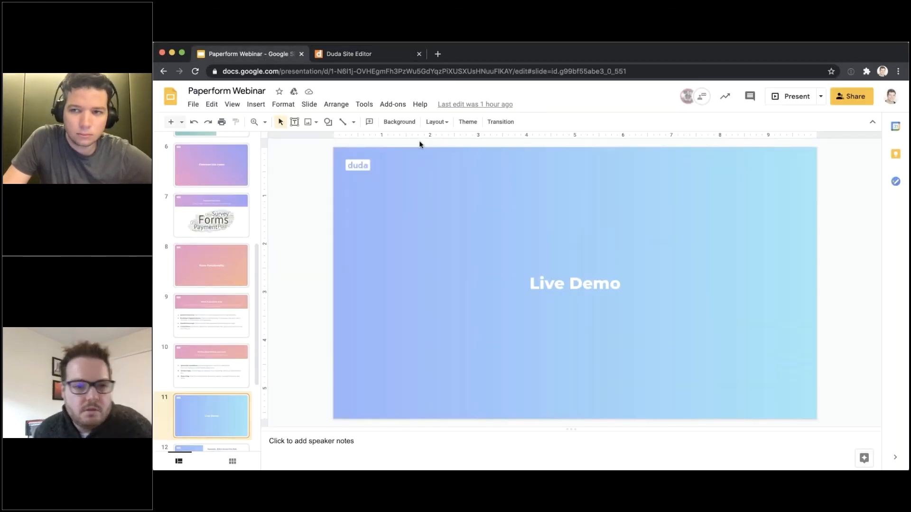
Present the Paperform Webinar deck and advance to slide 12, Plans
left_click(787, 102)
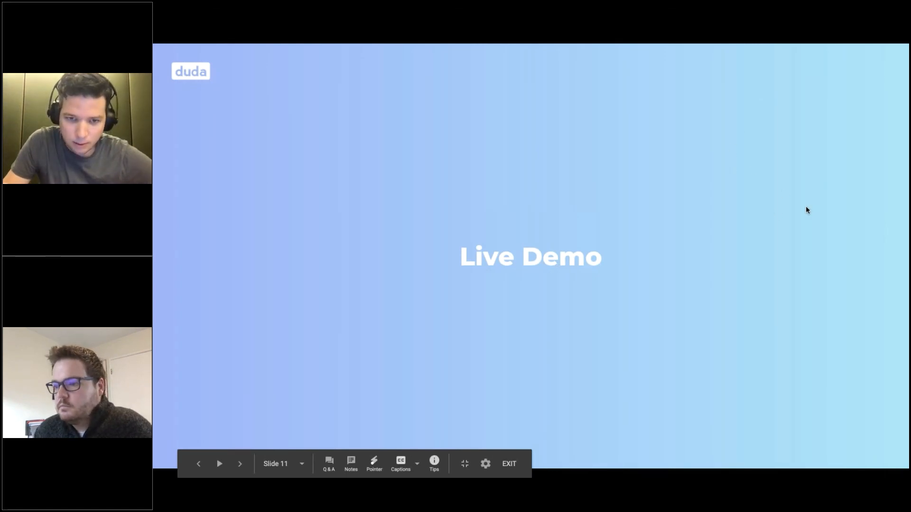
key("Right")
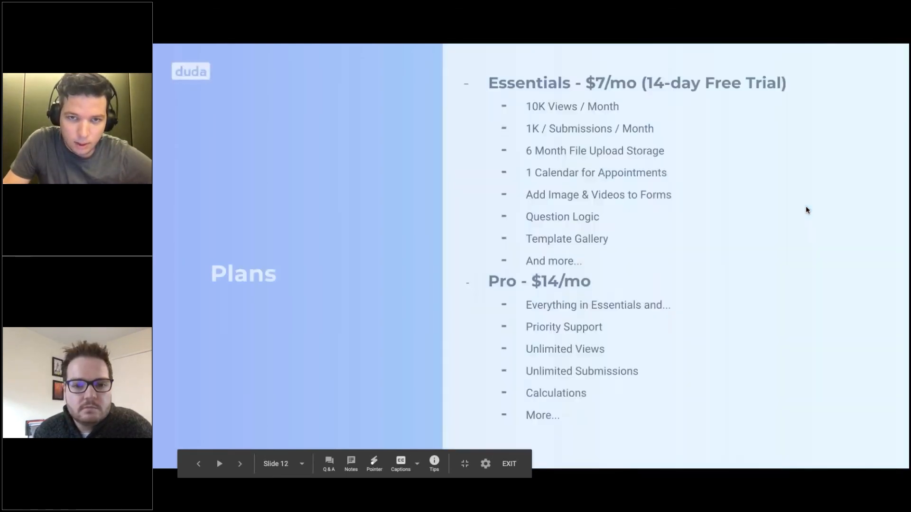